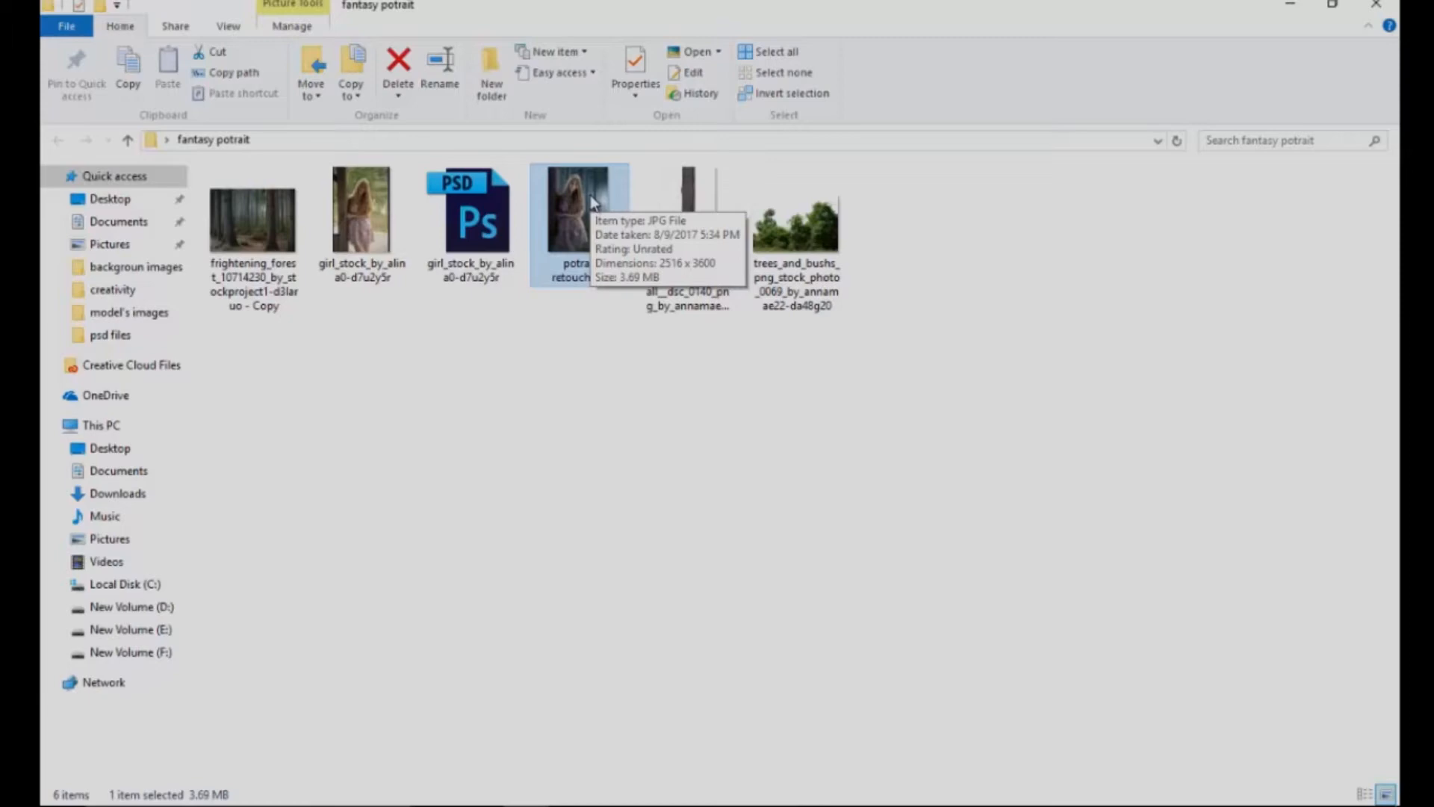
# Preview the finished image potrait retouching.jpg in the fantasy potrait folder, and close the preview.
pyautogui.doubleClick(591, 196)
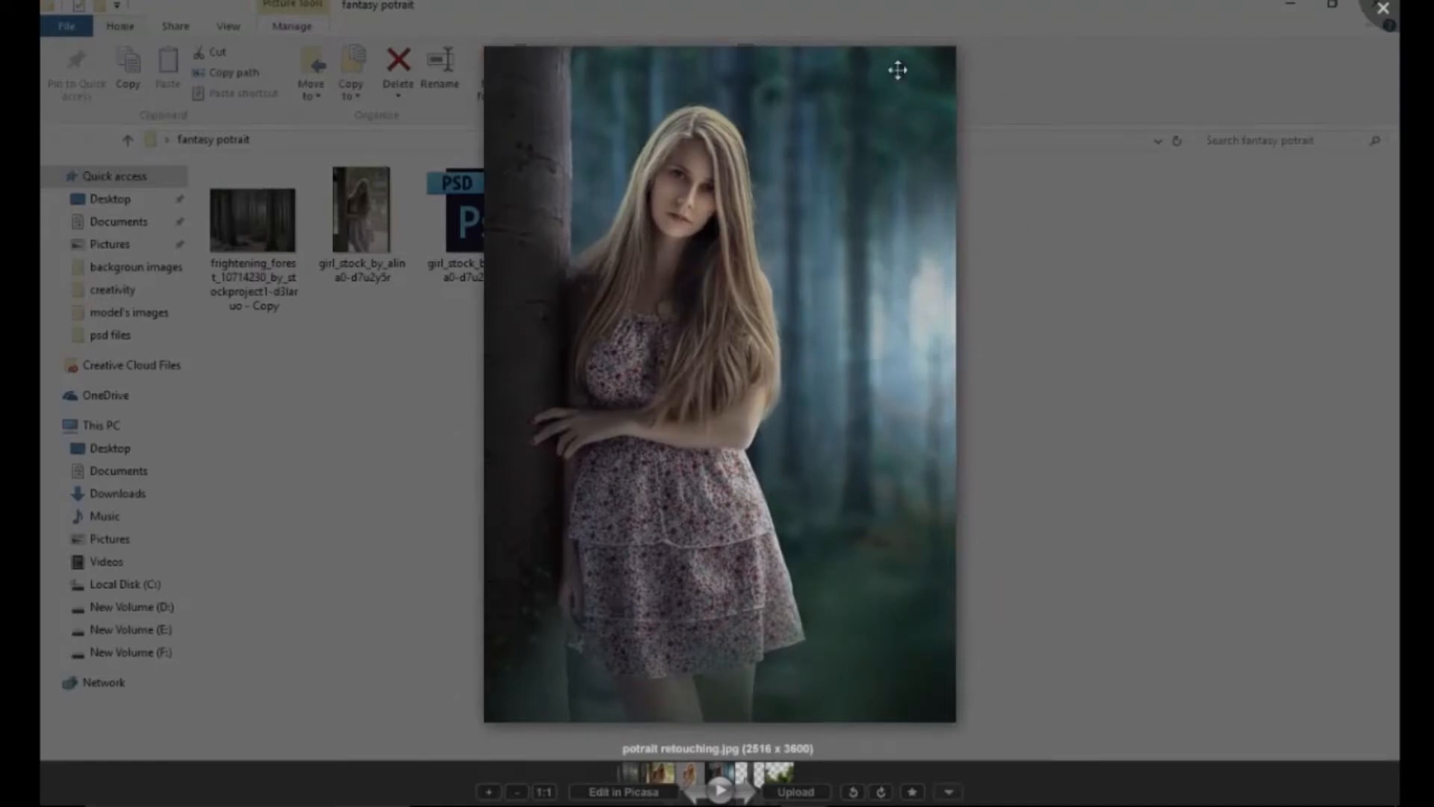
pyautogui.click(1385, 8)
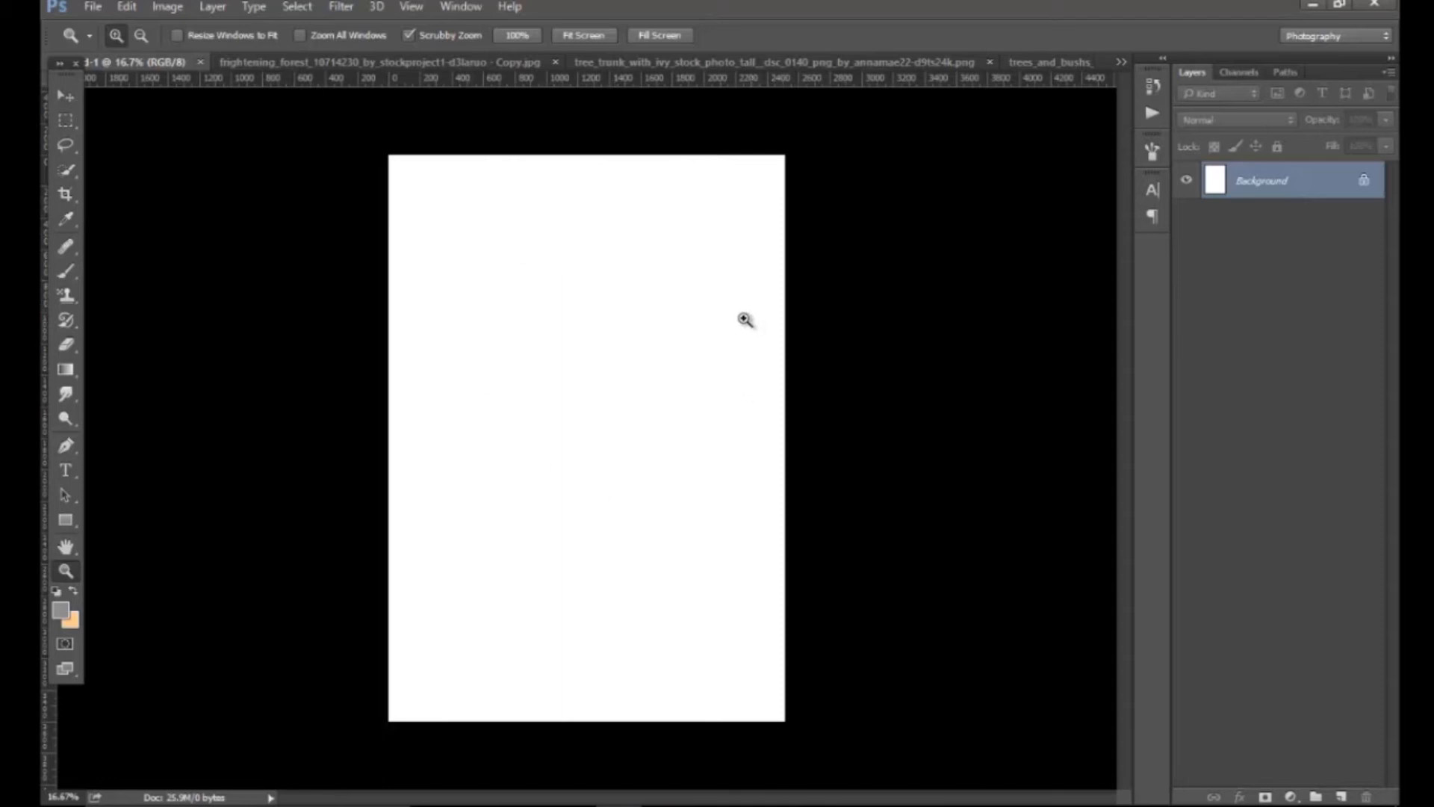
# In Photoshop, add a Solid Color fill layer in grey 8d8d8d above the white background of the blank portrait document.
pyautogui.moveTo(631, 451); pyautogui.dragTo(638, 489)
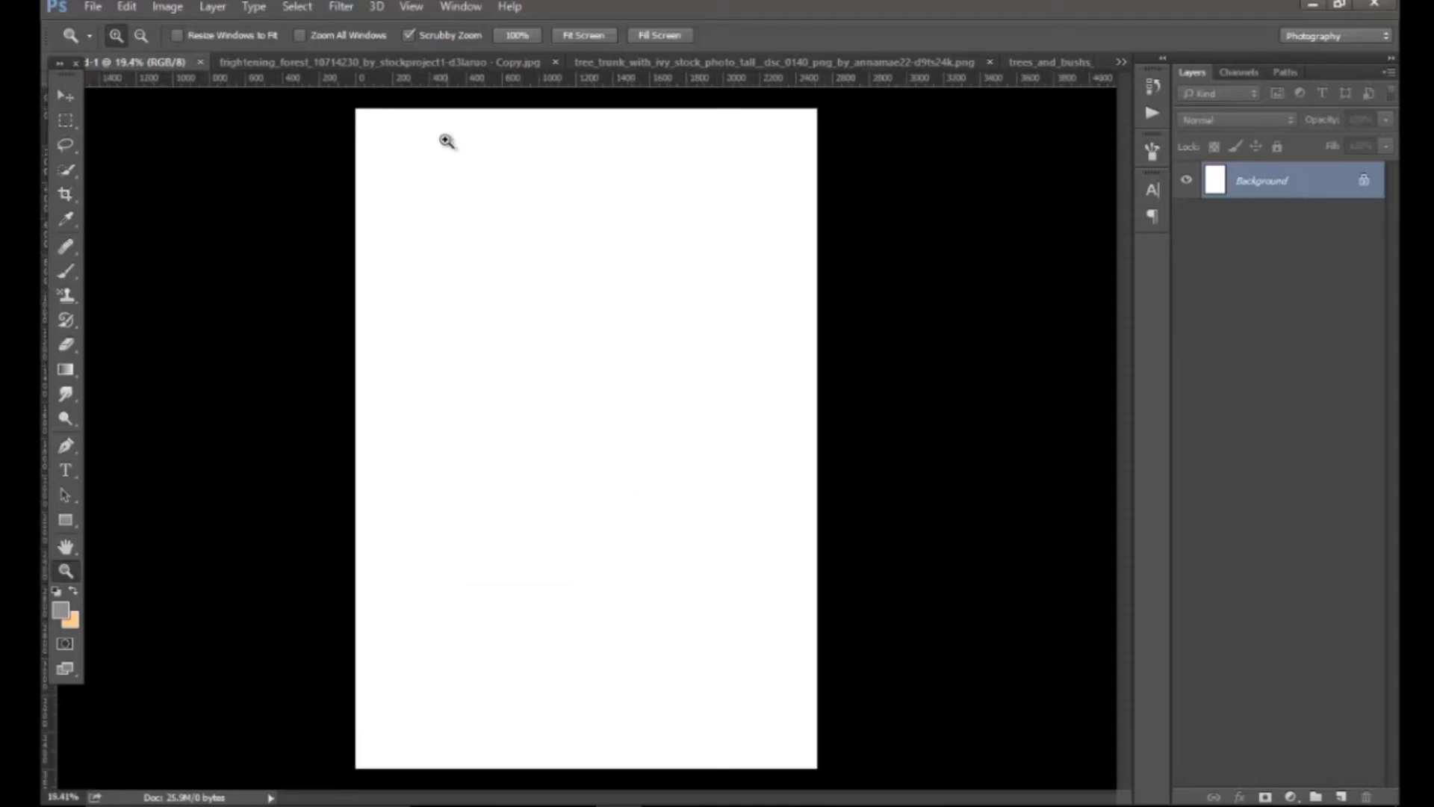
pyautogui.moveTo(473, 144); pyautogui.dragTo(732, 538)
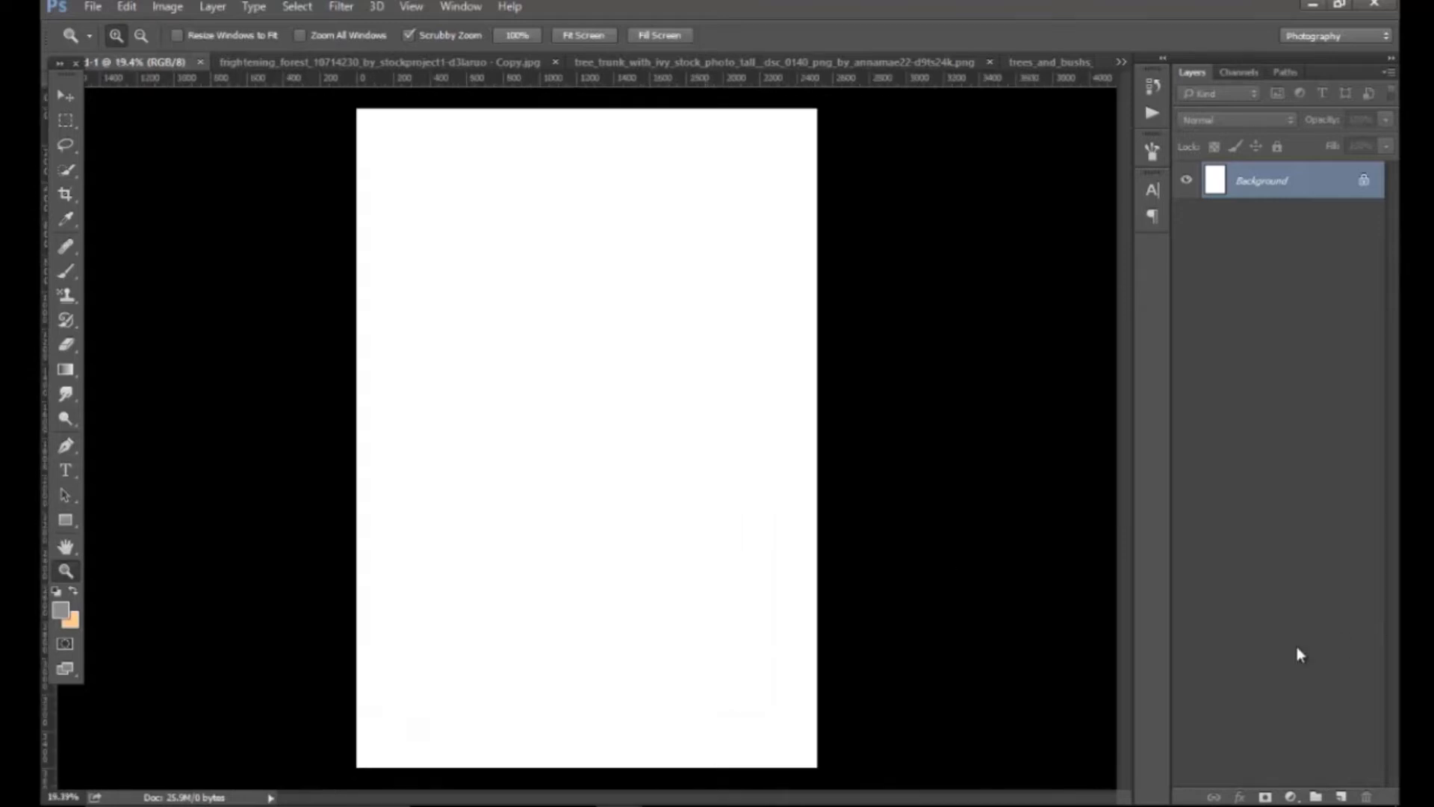
pyautogui.click(1290, 797)
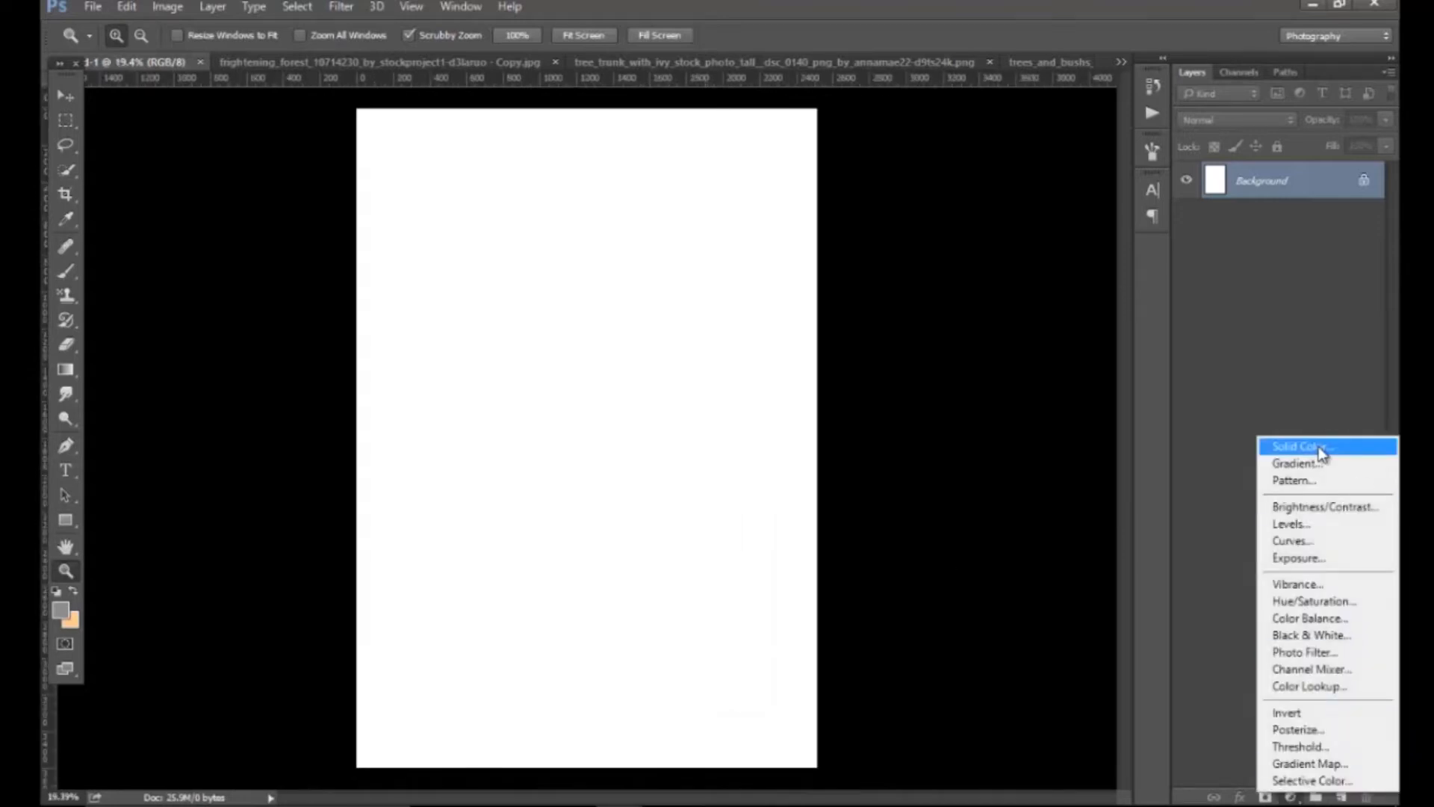
pyautogui.click(1300, 446)
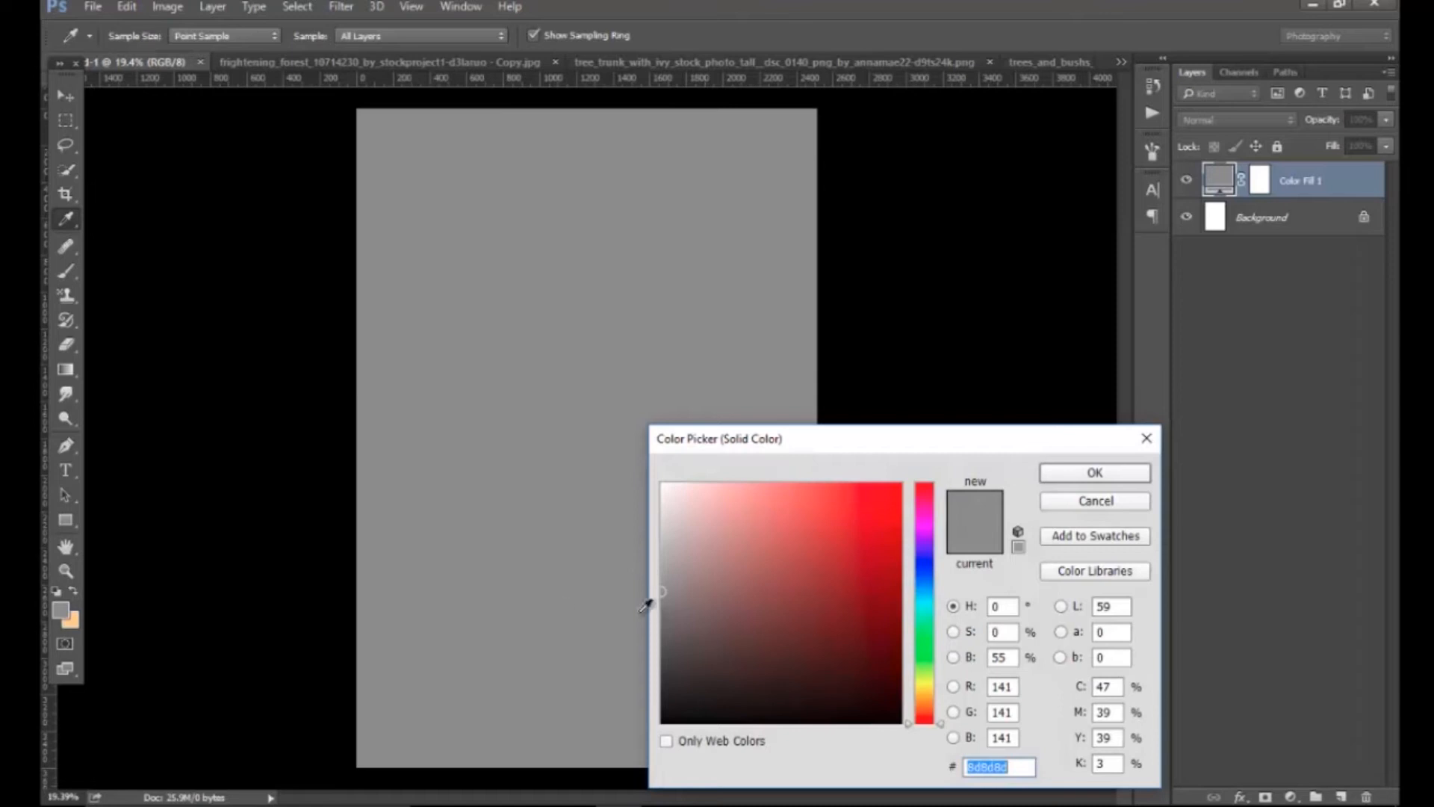
pyautogui.click(1108, 473)
pyautogui.hotkey('ctrl', '-')
pyautogui.hotkey('ctrl', '-')
pyautogui.hotkey('ctrl', '0')
# Unlock the background layer of the frightening_forest photo and move the picture into the portrait document.
pyautogui.click(455, 62)
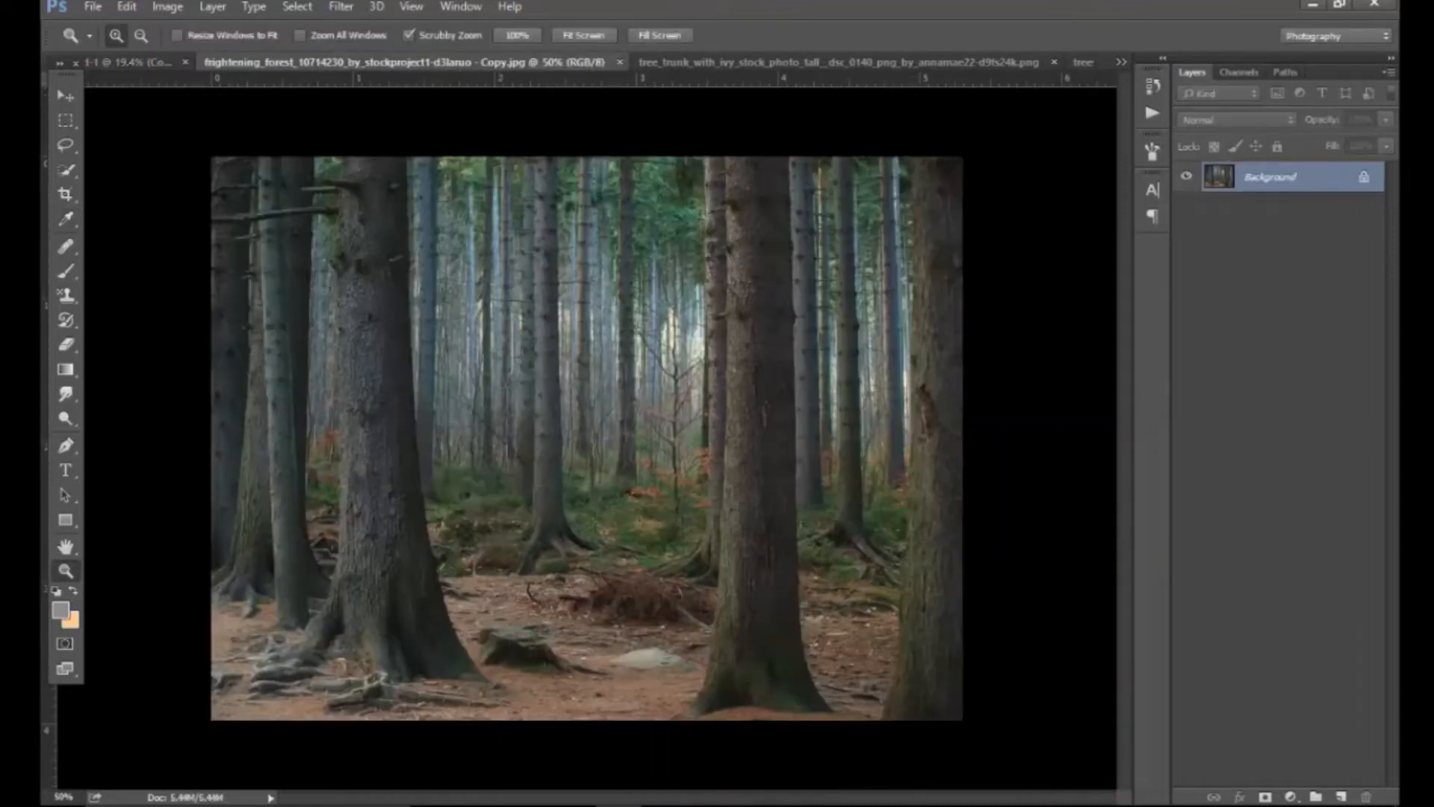
pyautogui.click(1358, 177)
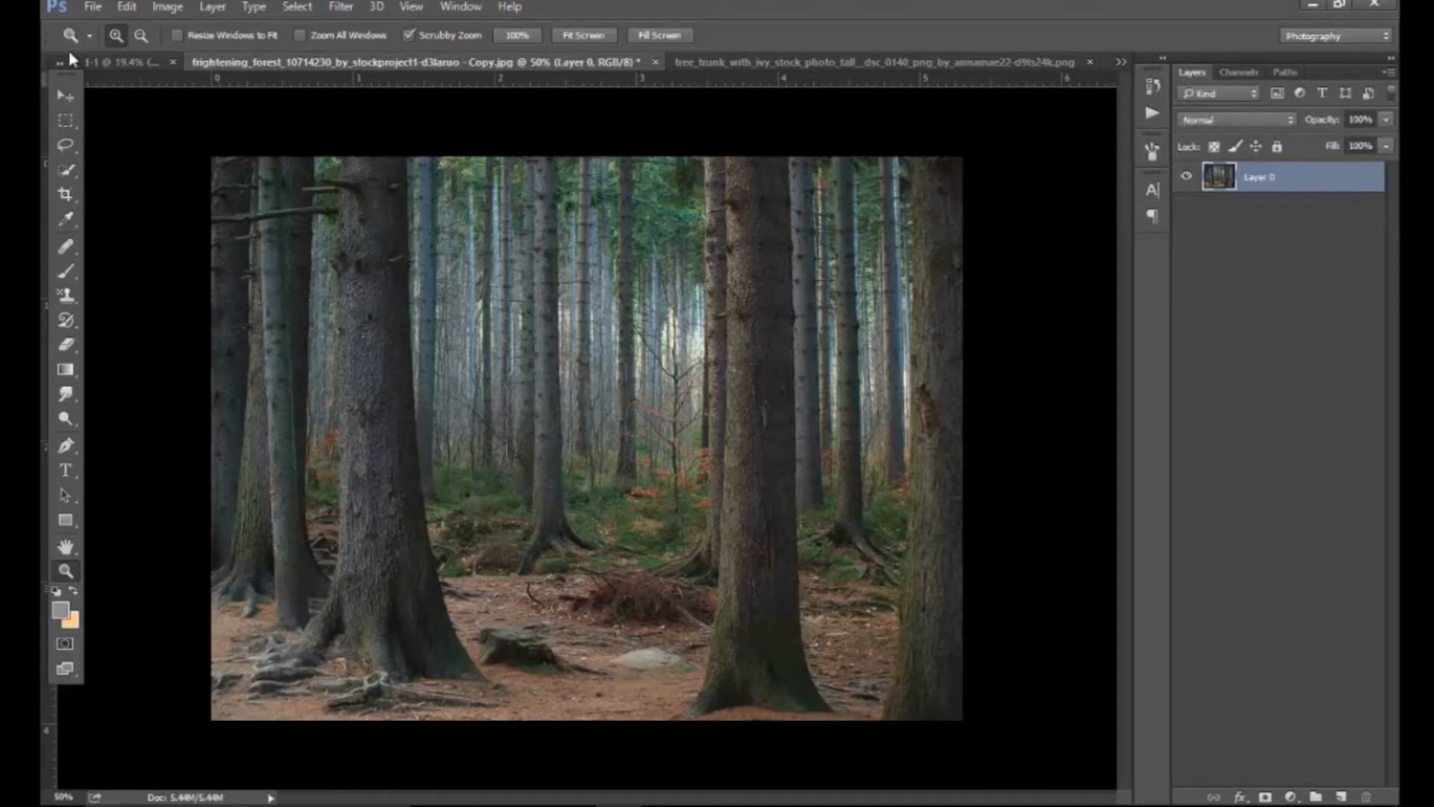
pyautogui.click(65, 96)
pyautogui.moveTo(707, 302); pyautogui.dragTo(593, 301)
# Enlarge the forest layer to about 368% and position it so the trees fill the whole canvas.
pyautogui.hotkey('ctrl', 't')
pyautogui.moveTo(683, 459); pyautogui.dragTo(1007, 629)
pyautogui.moveTo(773, 484); pyautogui.dragTo(828, 588)
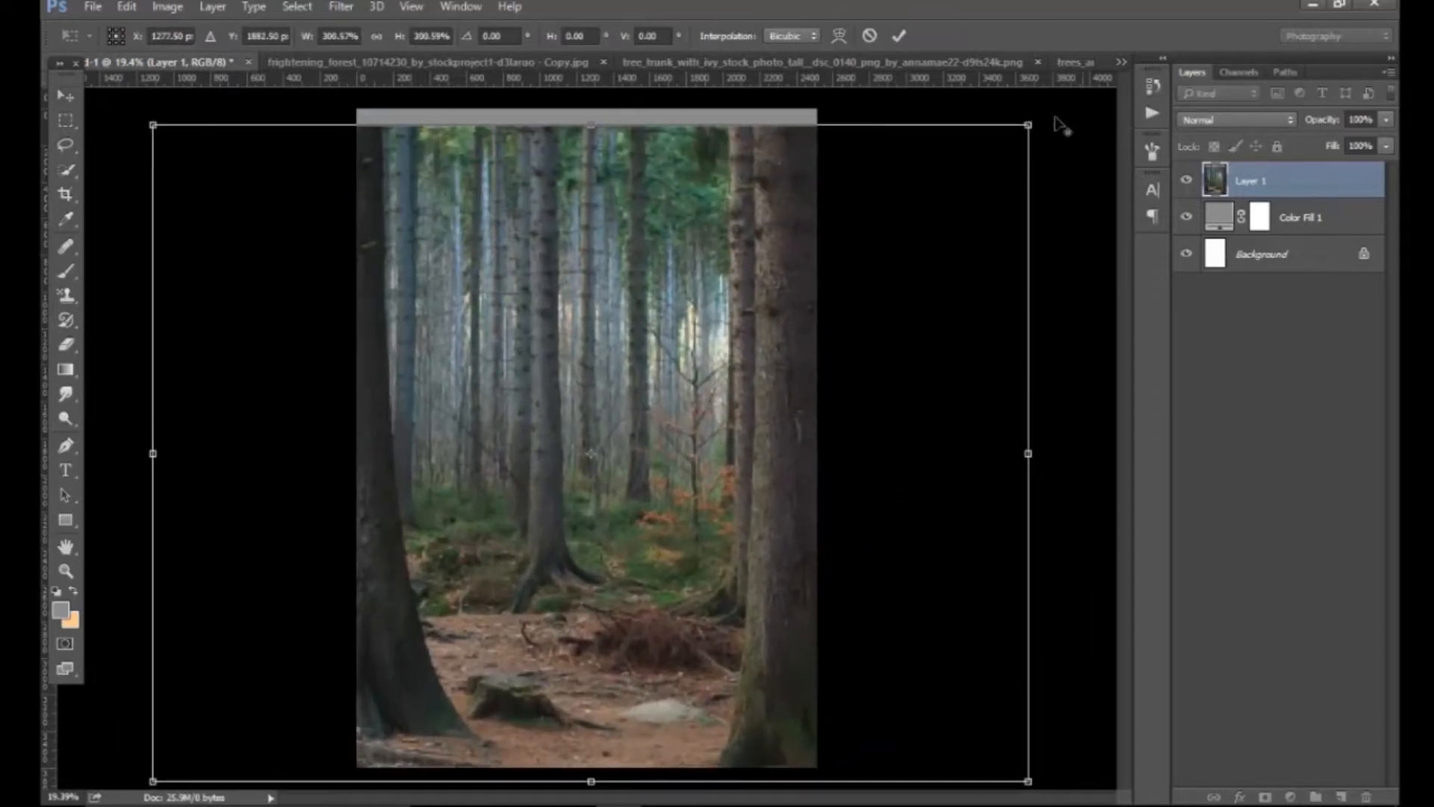
pyautogui.moveTo(1033, 117); pyautogui.dragTo(1069, 95)
pyautogui.moveTo(959, 314); pyautogui.dragTo(1040, 316)
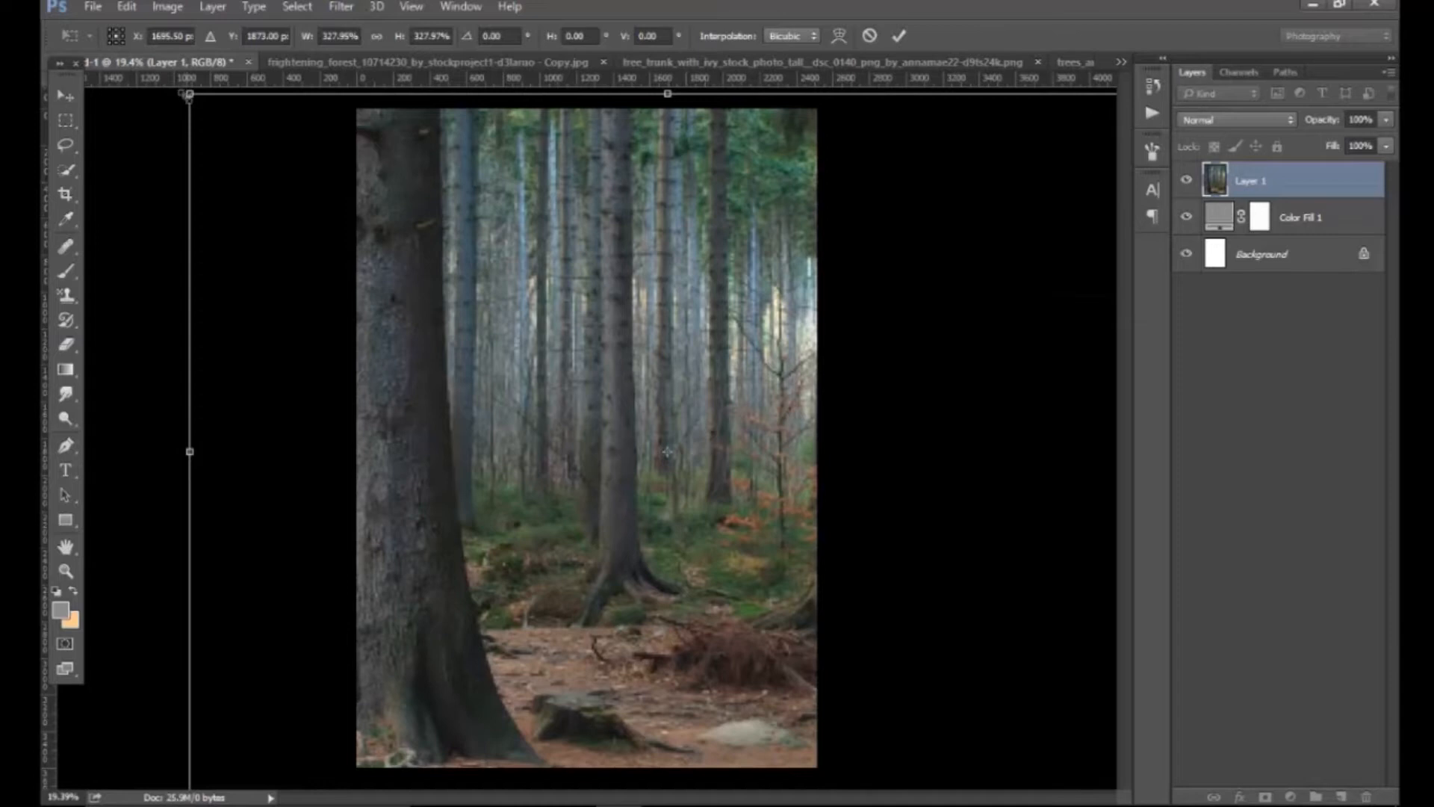
pyautogui.moveTo(190, 95); pyautogui.dragTo(142, 80)
pyautogui.moveTo(618, 359); pyautogui.dragTo(590, 421)
pyautogui.click(899, 37)
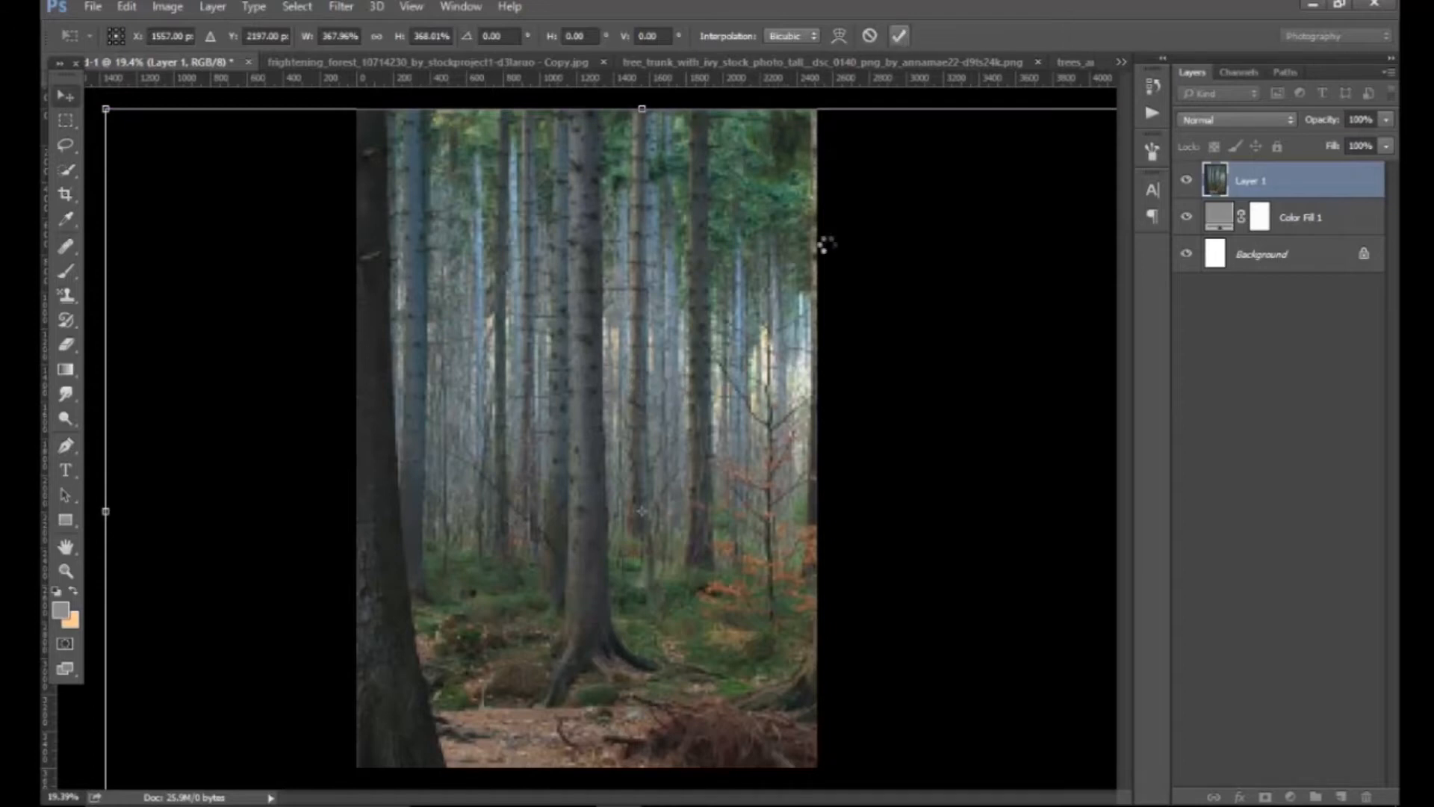
# Blur the forest layer with the Lens Blur filter, adjusting the iris radius.
pyautogui.press('z')
pyautogui.moveTo(696, 268); pyautogui.dragTo(692, 406)
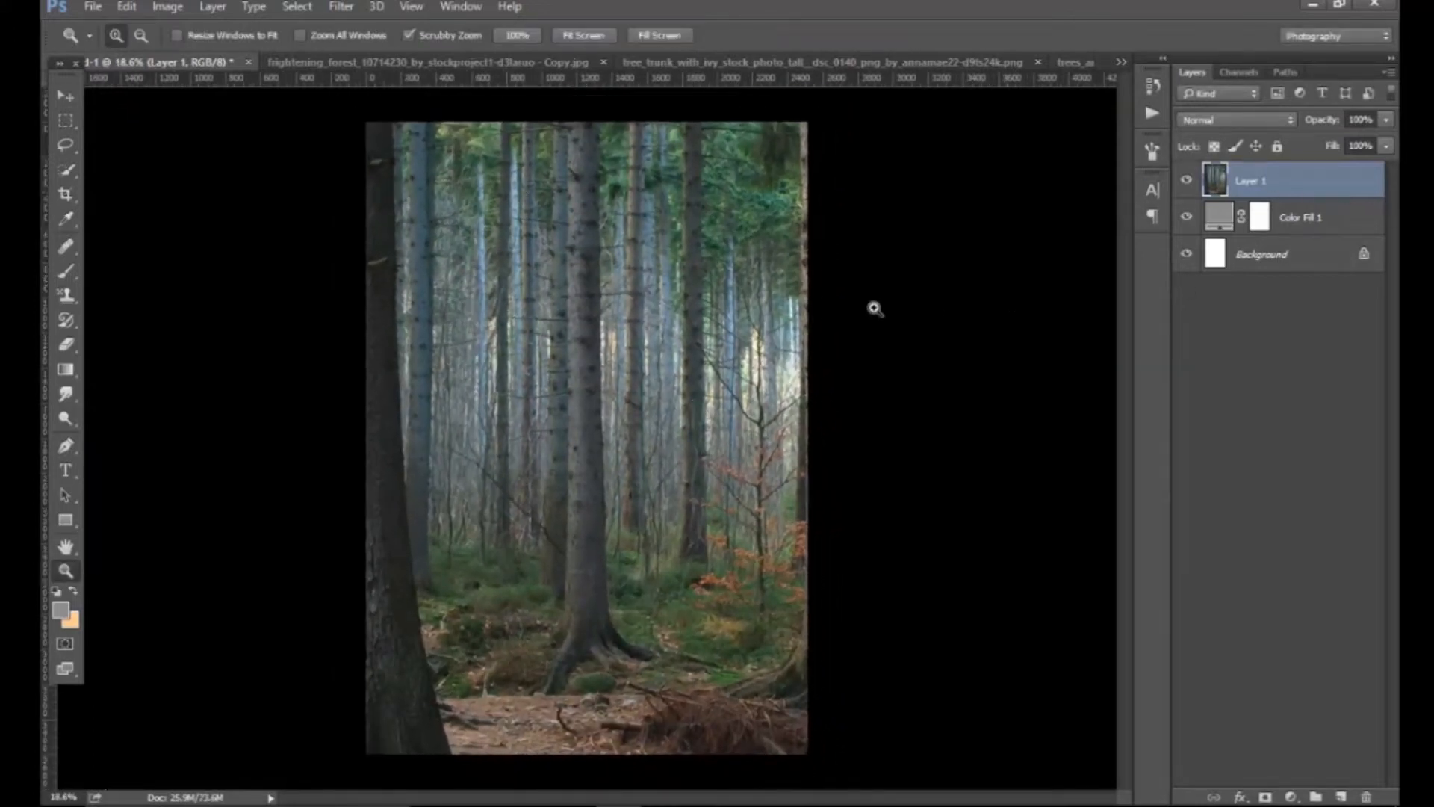
pyautogui.click(341, 6)
pyautogui.moveTo(493, 198)
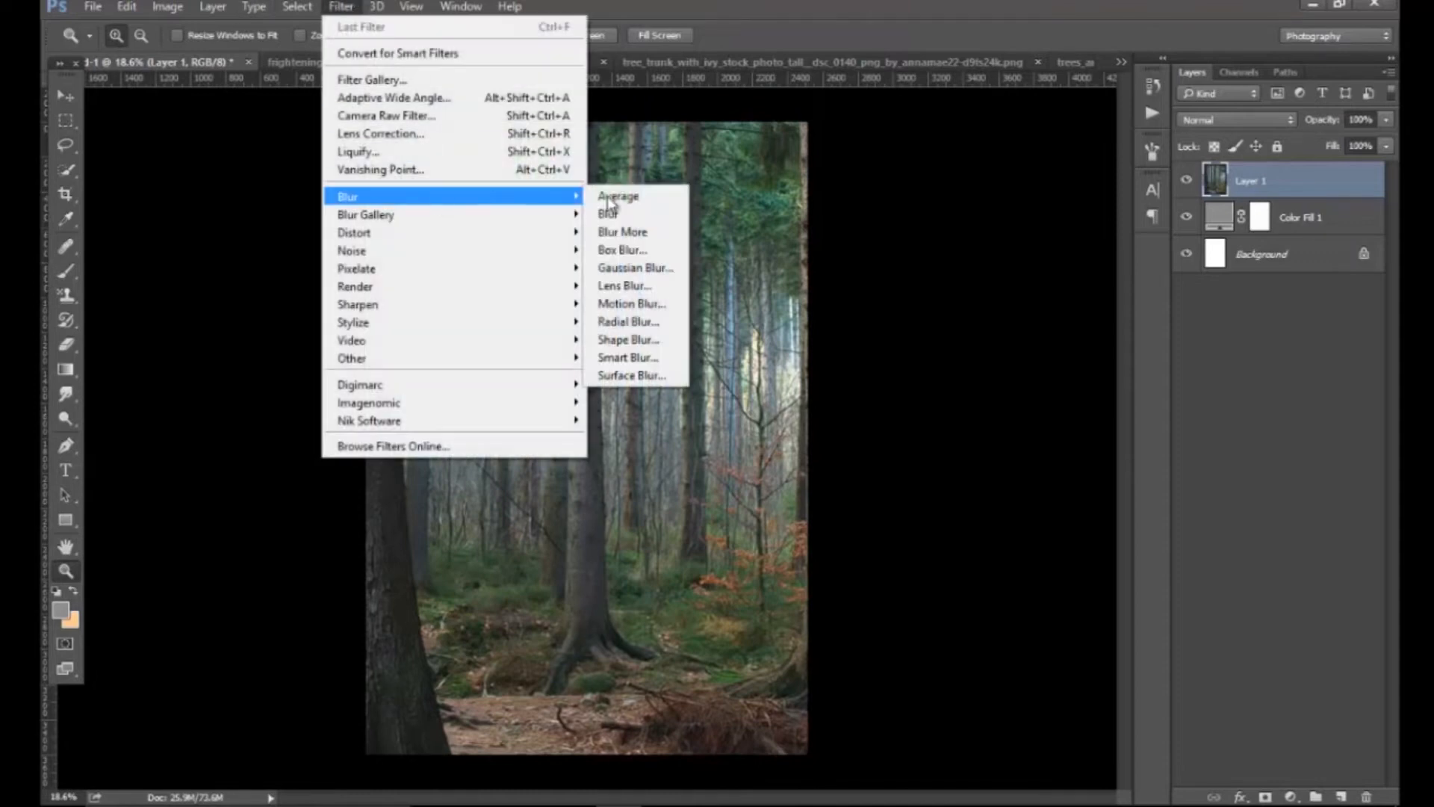
pyautogui.click(660, 282)
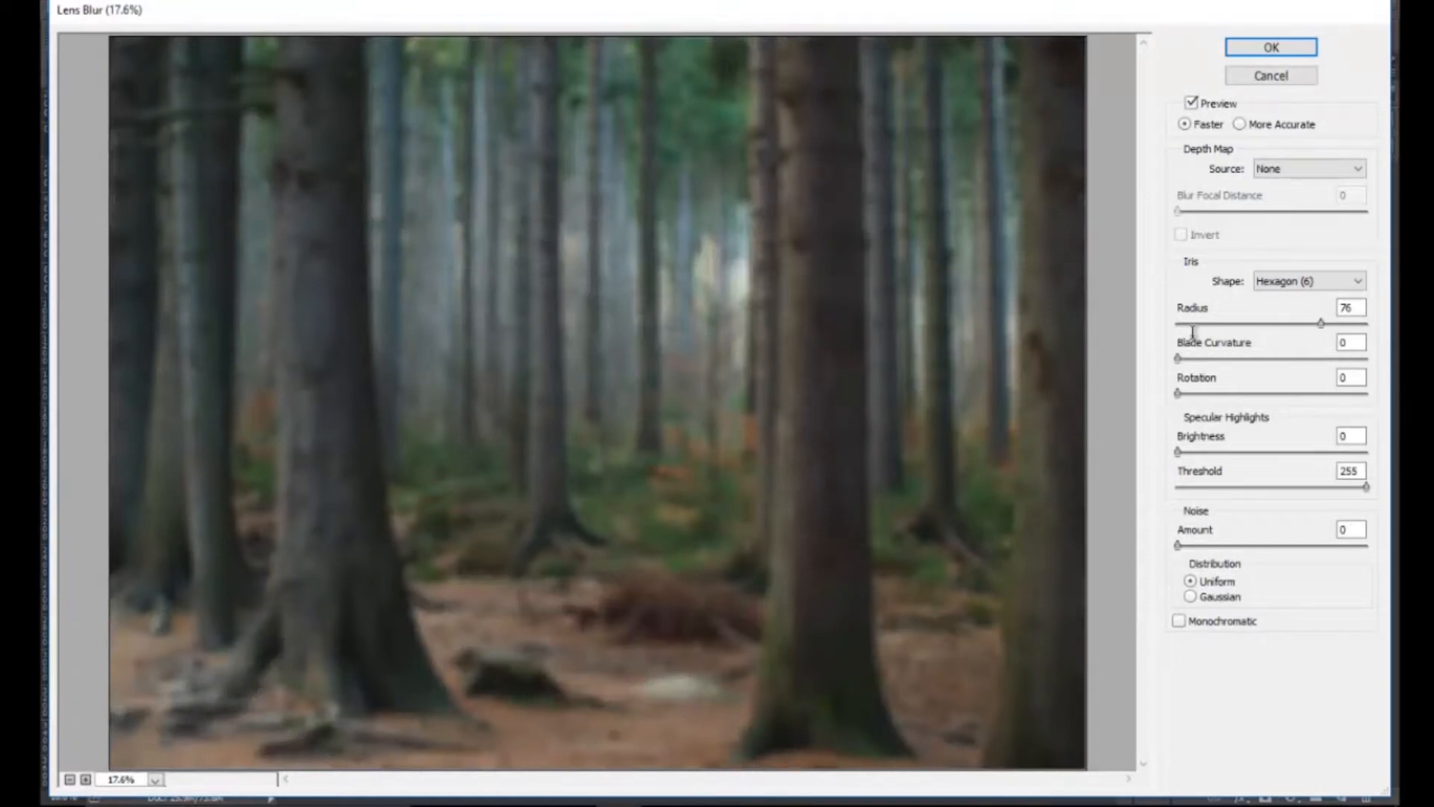
pyautogui.doubleClick(1364, 307)
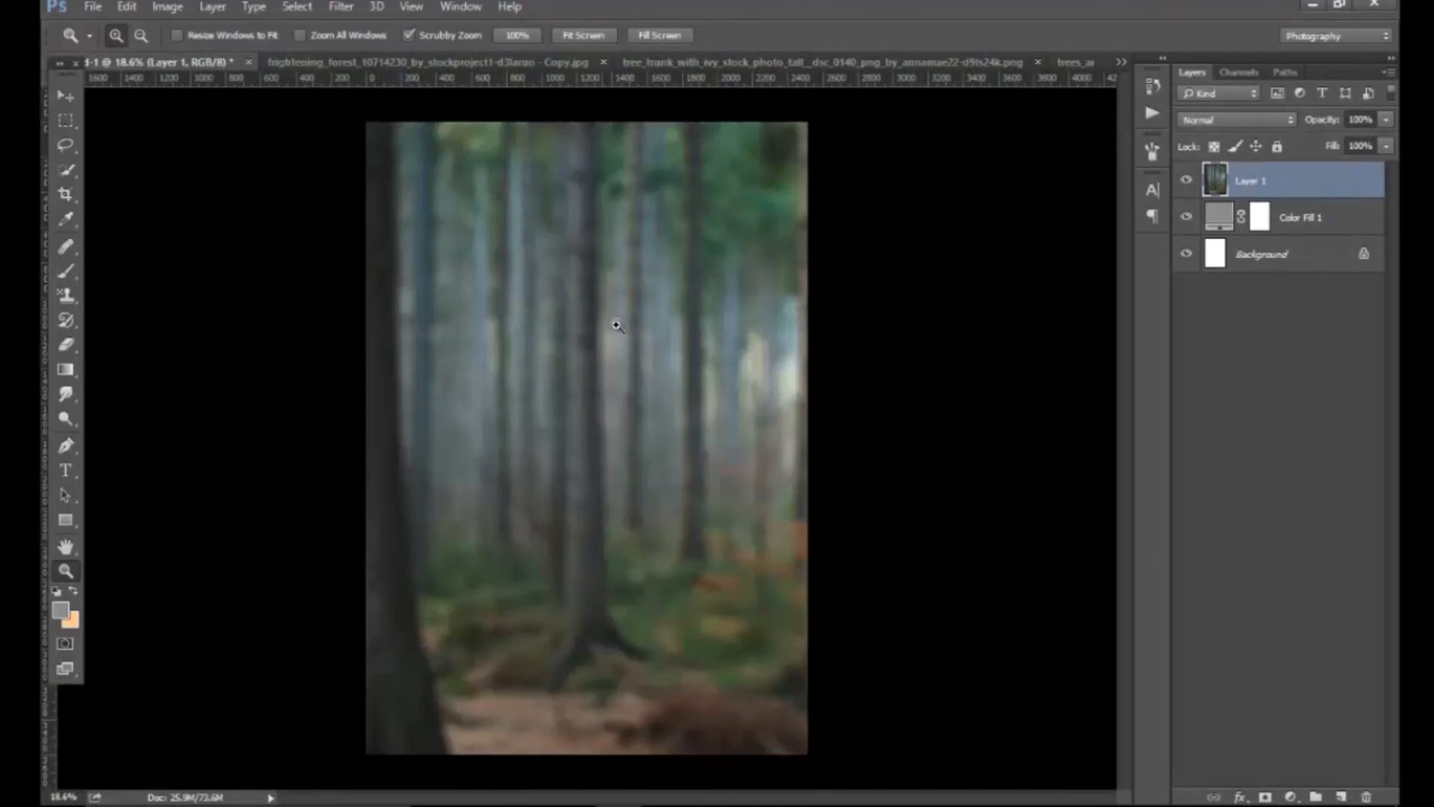
# Add a Hue/Saturation adjustment clipped to the forest layer with saturation -26, and compare the image with and without it.
pyautogui.moveTo(671, 463)
pyautogui.mouseDown()
pyautogui.moveTo(643, 470)
pyautogui.moveTo(665, 489)
pyautogui.mouseUp()
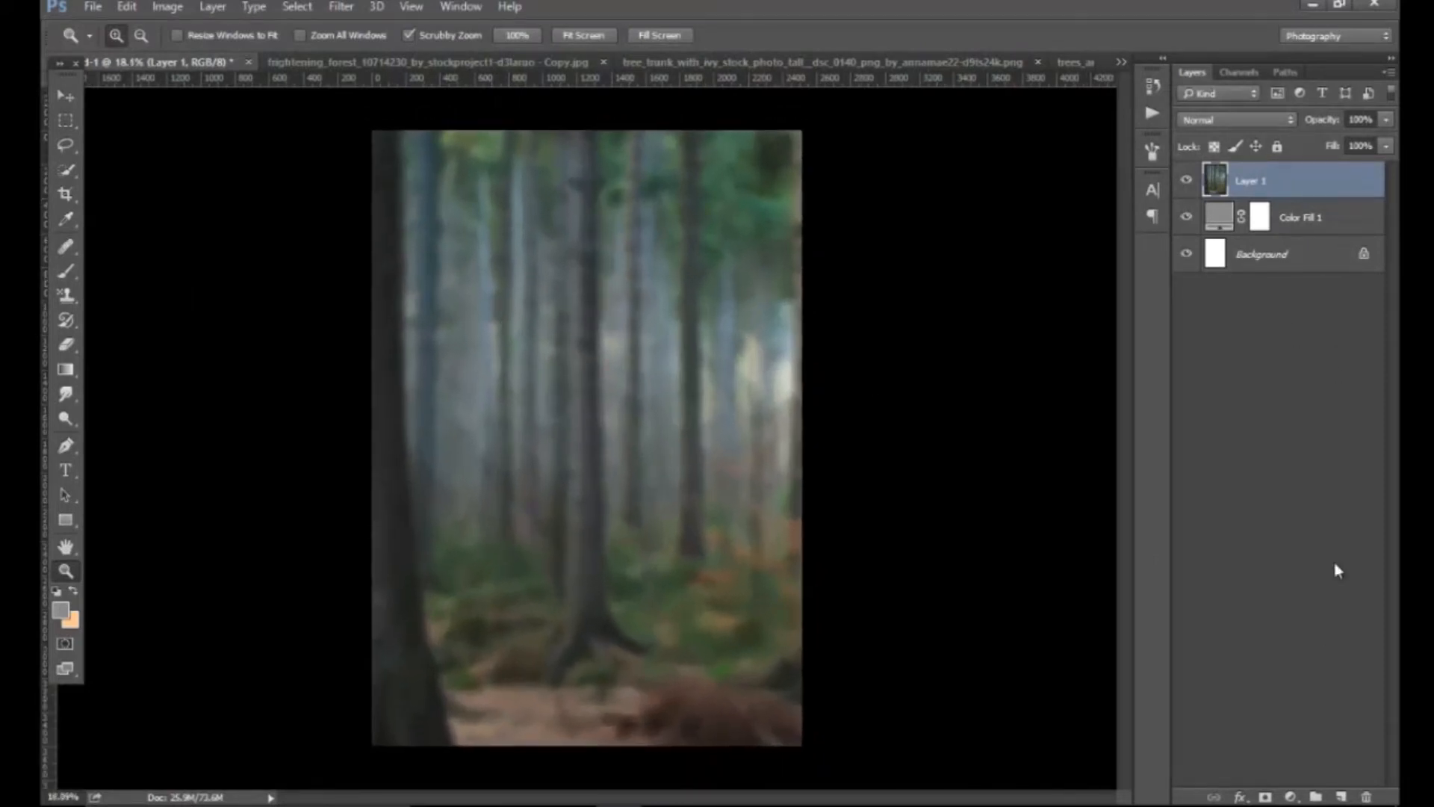
pyautogui.click(1293, 798)
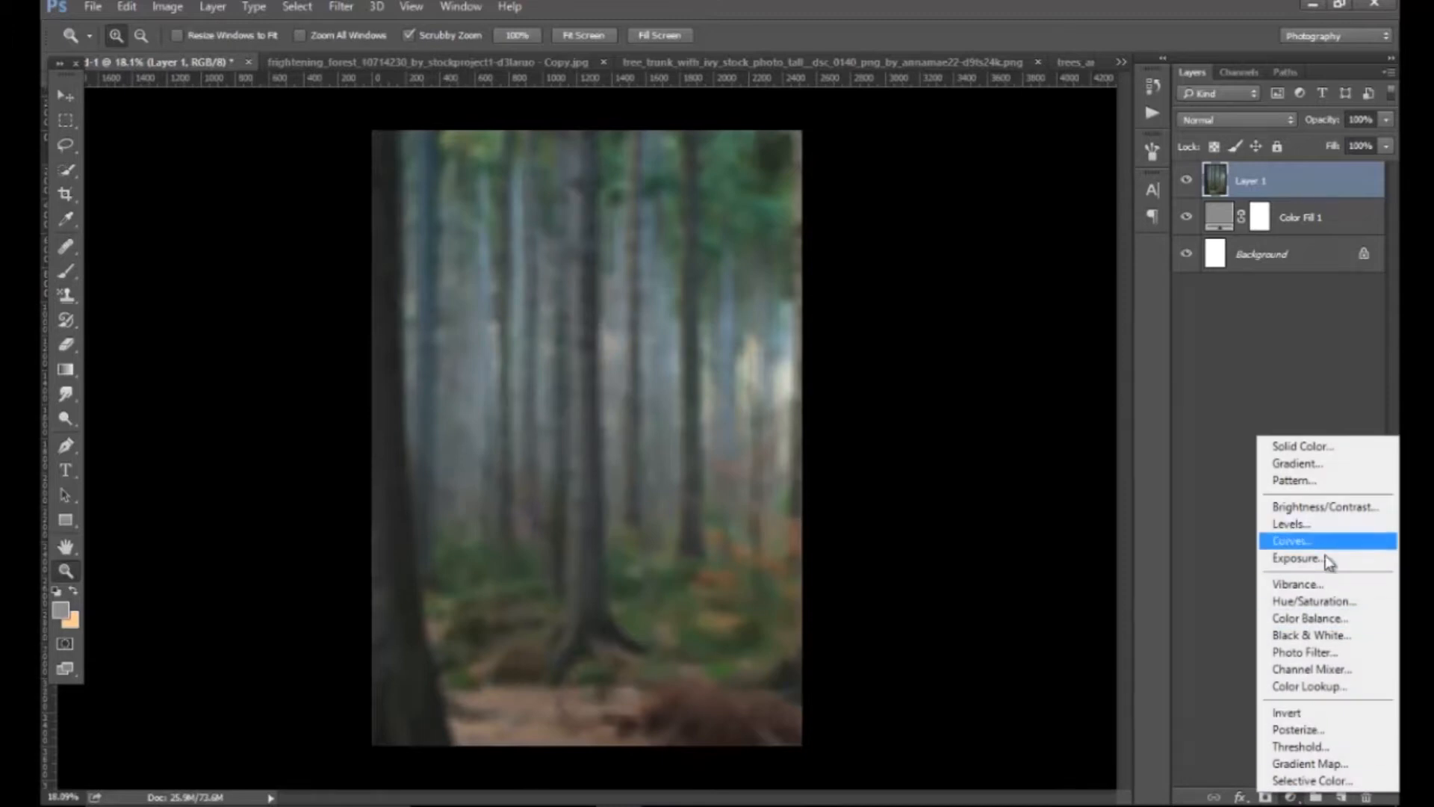
pyautogui.click(1315, 603)
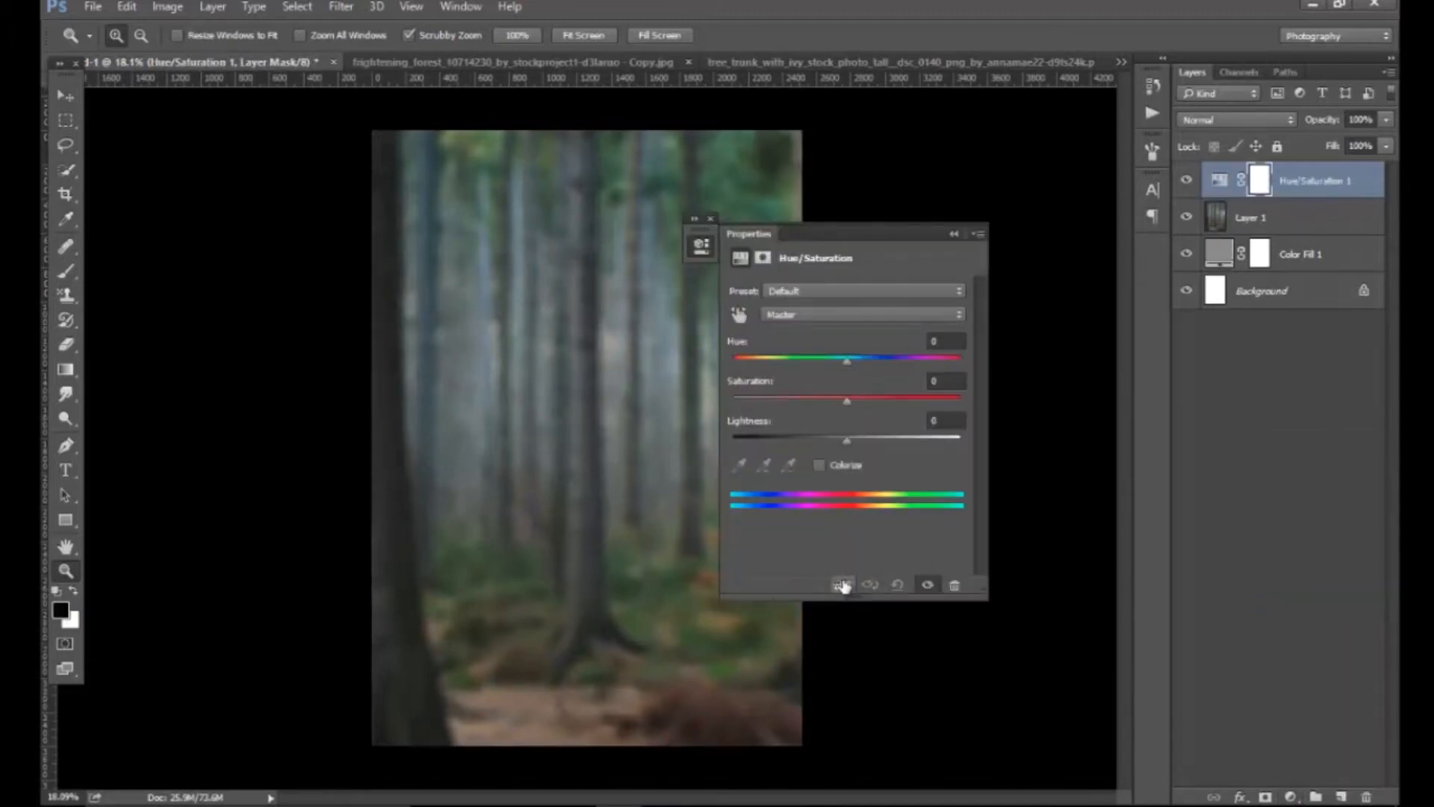
pyautogui.click(842, 585)
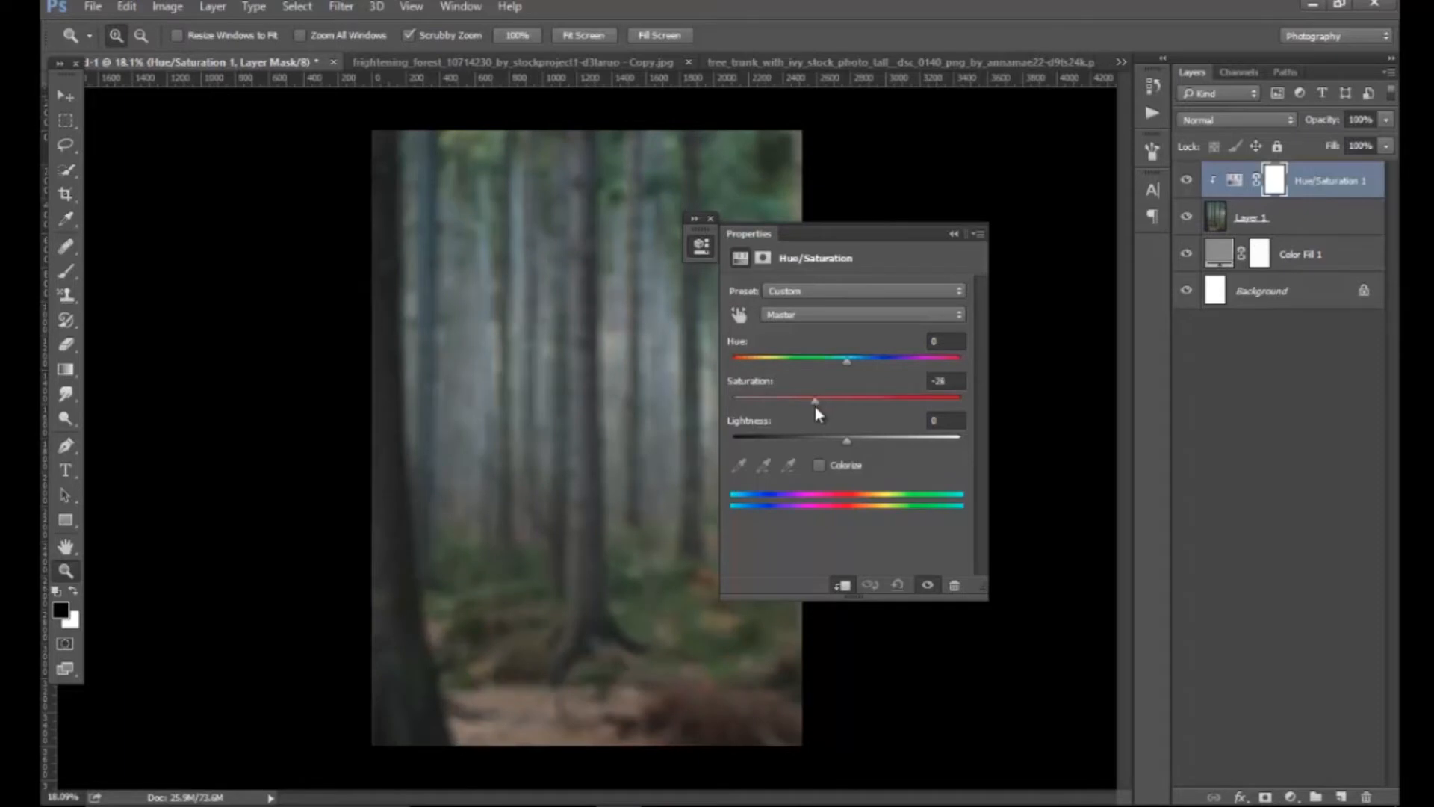
pyautogui.click(953, 234)
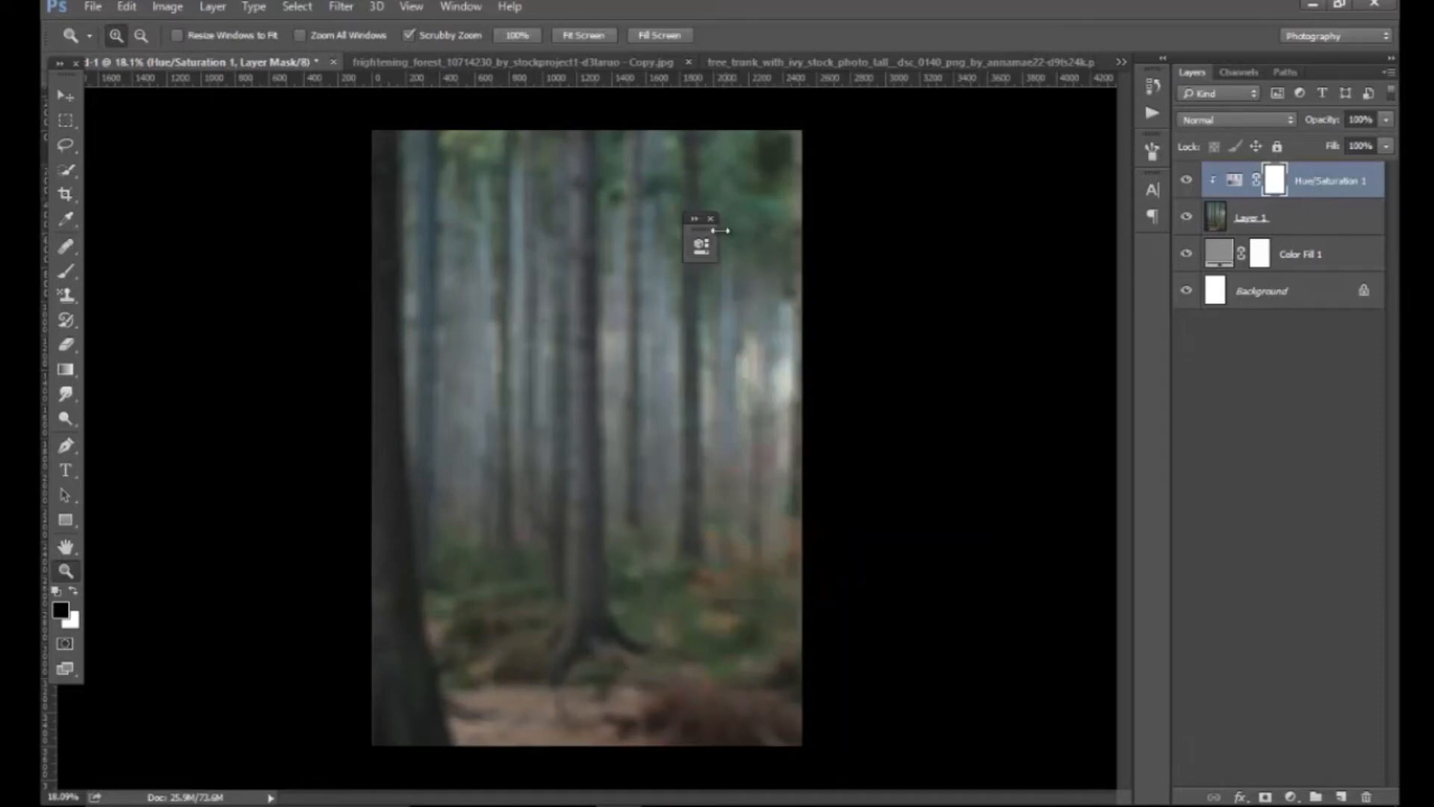
pyautogui.moveTo(716, 238); pyautogui.dragTo(1040, 257)
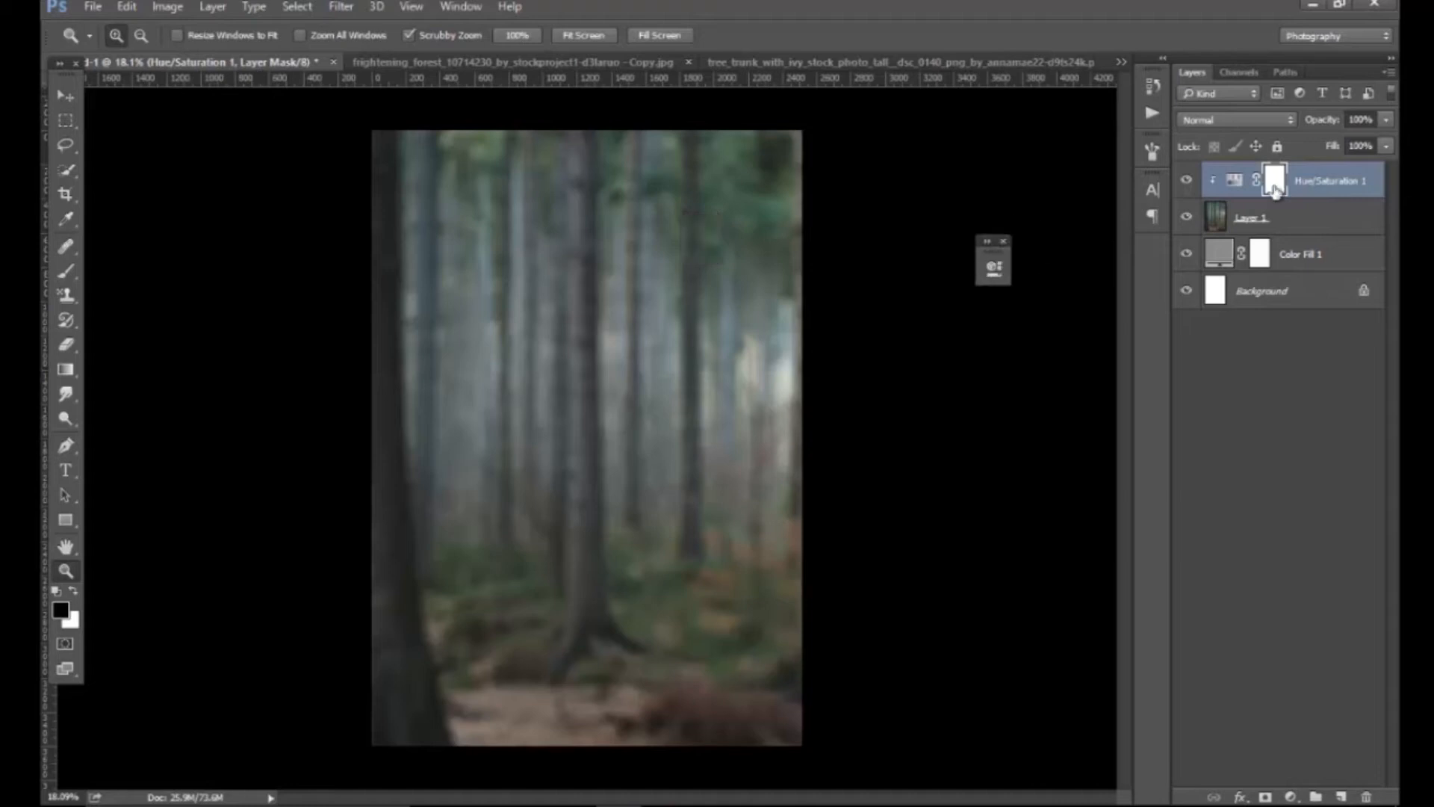
pyautogui.moveTo(657, 531); pyautogui.dragTo(658, 561)
pyautogui.click(1186, 181)
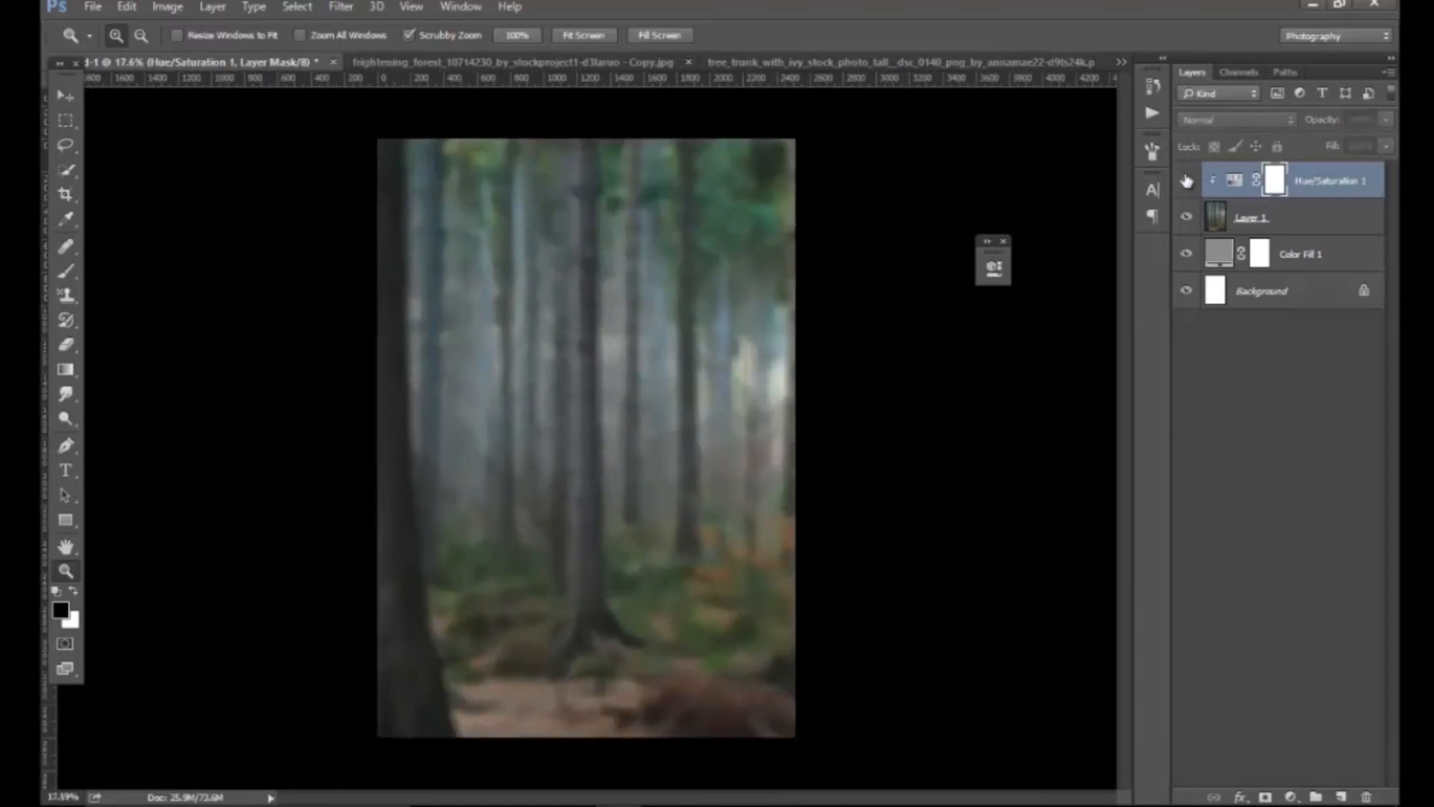
pyautogui.click(1187, 181)
# Add a Curves adjustment and raise the blue channel's midpoint slightly, to about input 124, output 132.
pyautogui.moveTo(657, 485); pyautogui.dragTo(705, 503)
pyautogui.click(1290, 797)
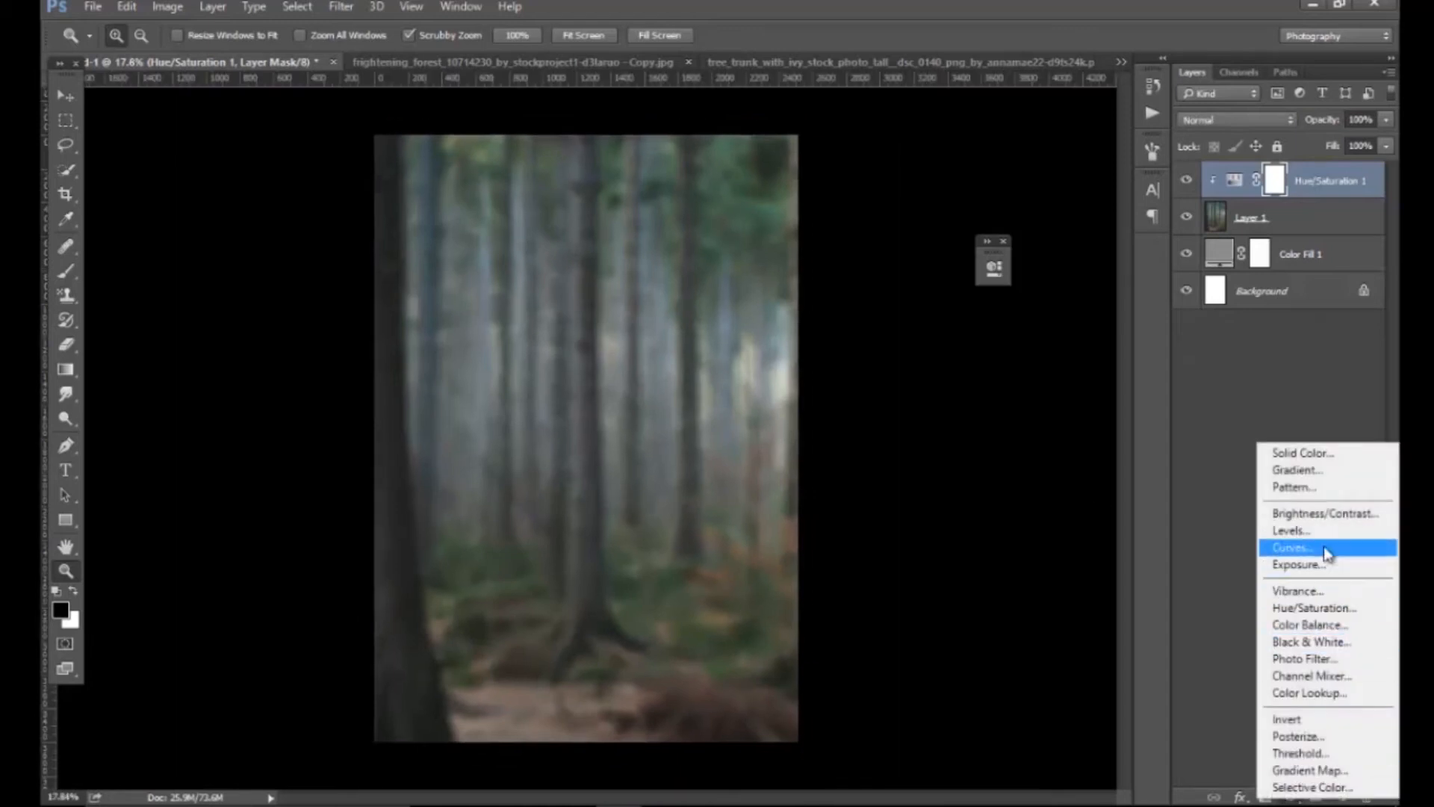
pyautogui.click(1319, 548)
pyautogui.moveTo(821, 256); pyautogui.dragTo(908, 127)
pyautogui.click(866, 208)
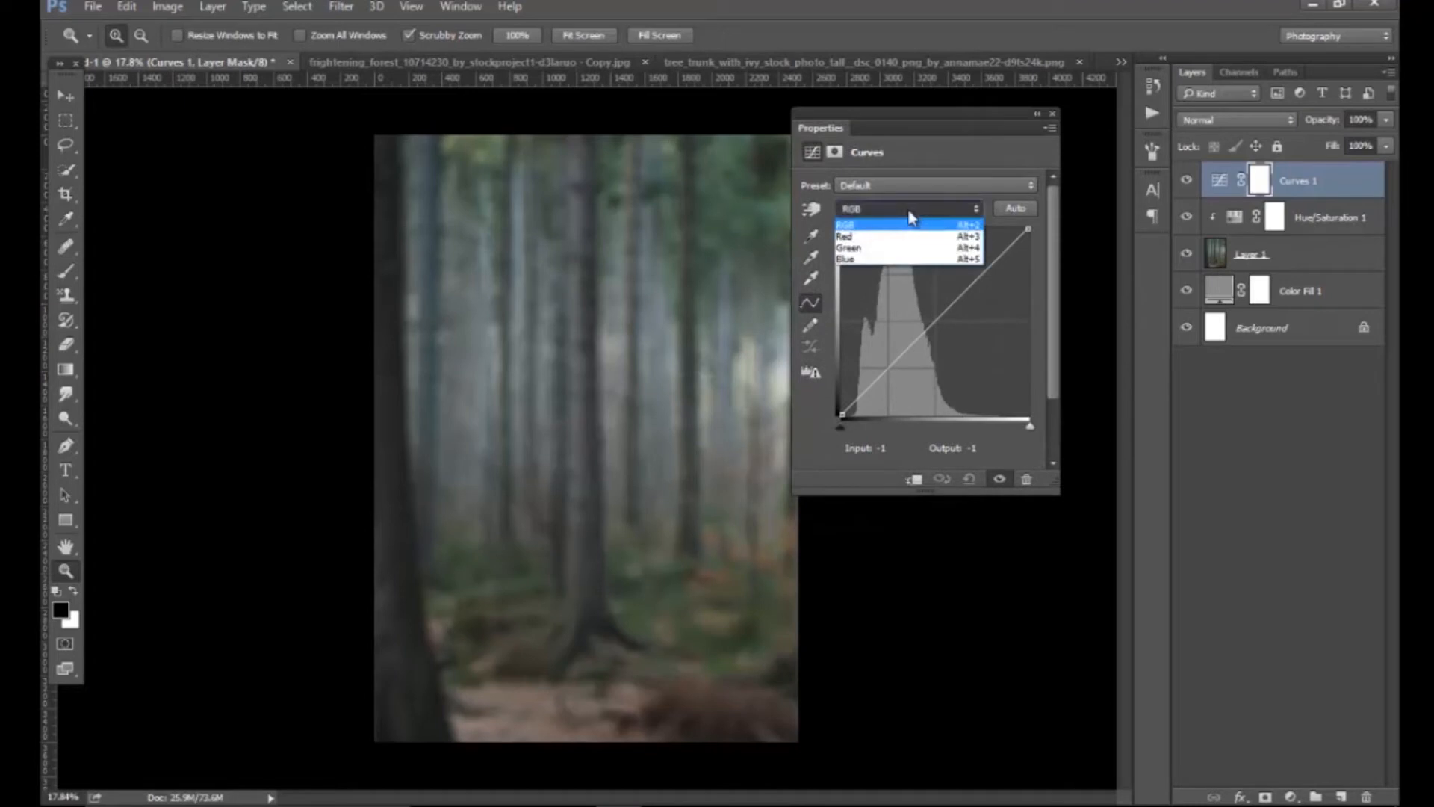
pyautogui.click(865, 260)
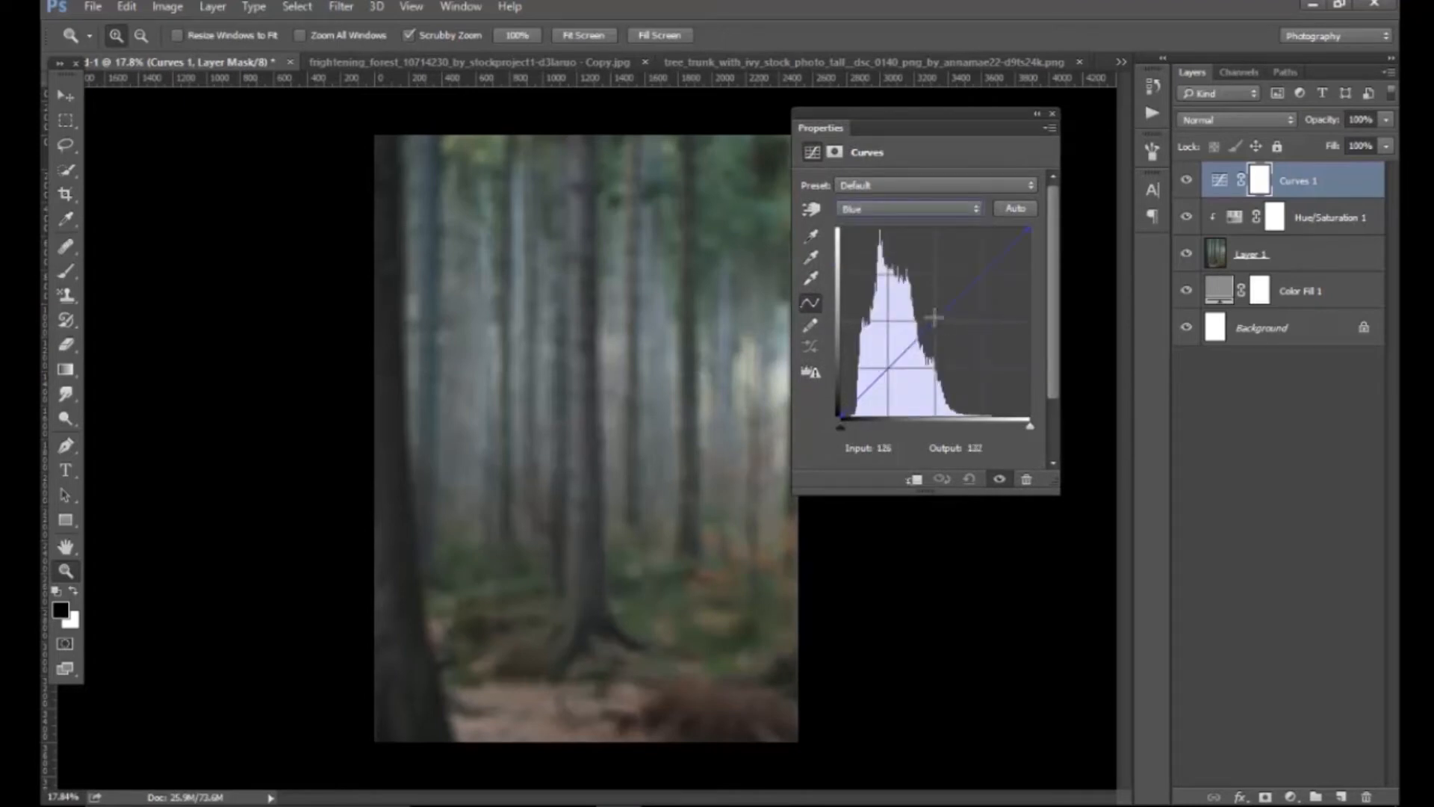
pyautogui.click(935, 322)
pyautogui.moveTo(935, 321); pyautogui.dragTo(935, 322)
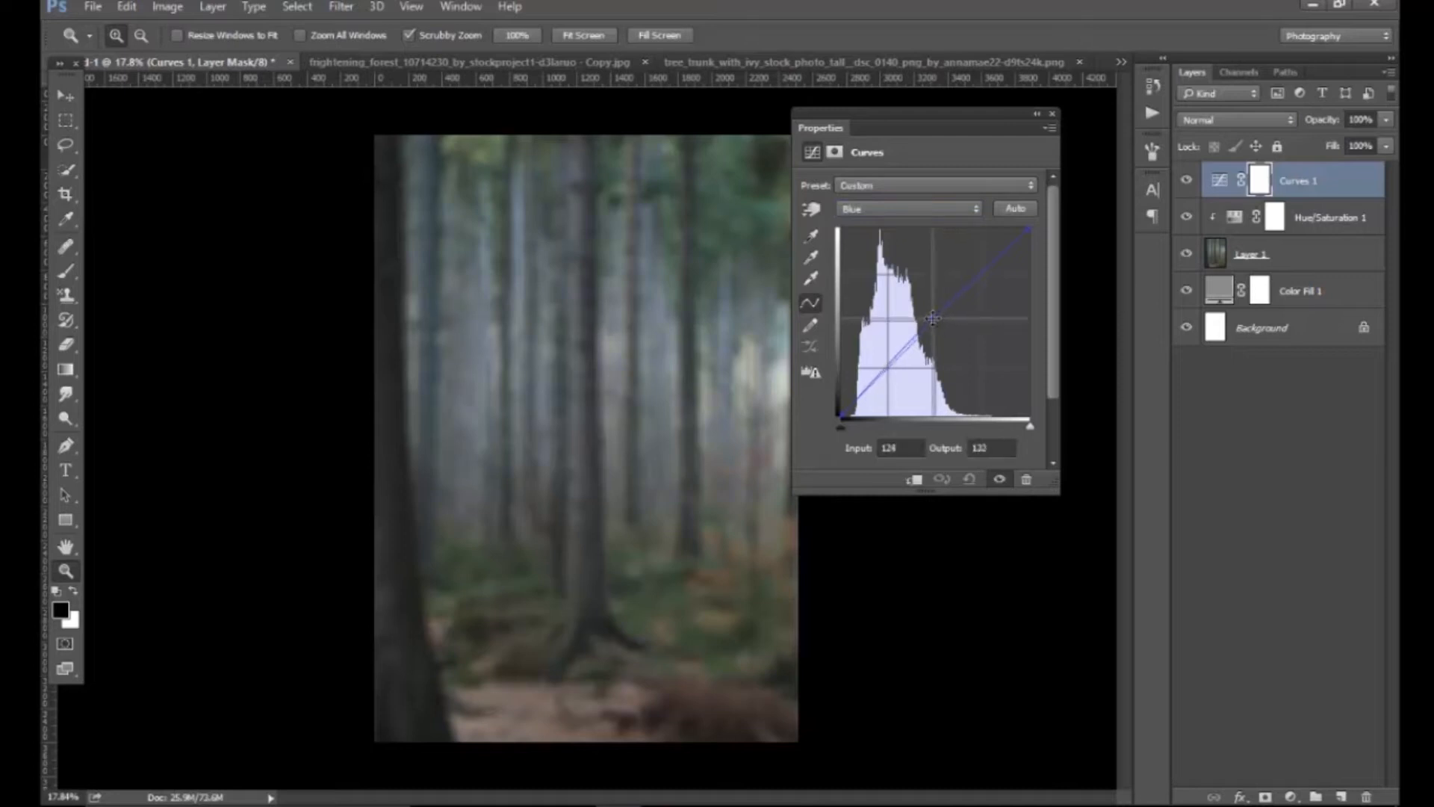
# Lower the red channel's midpoint in the Curves adjustment to about input 136, output 119, and compare before and after.
pyautogui.click(896, 208)
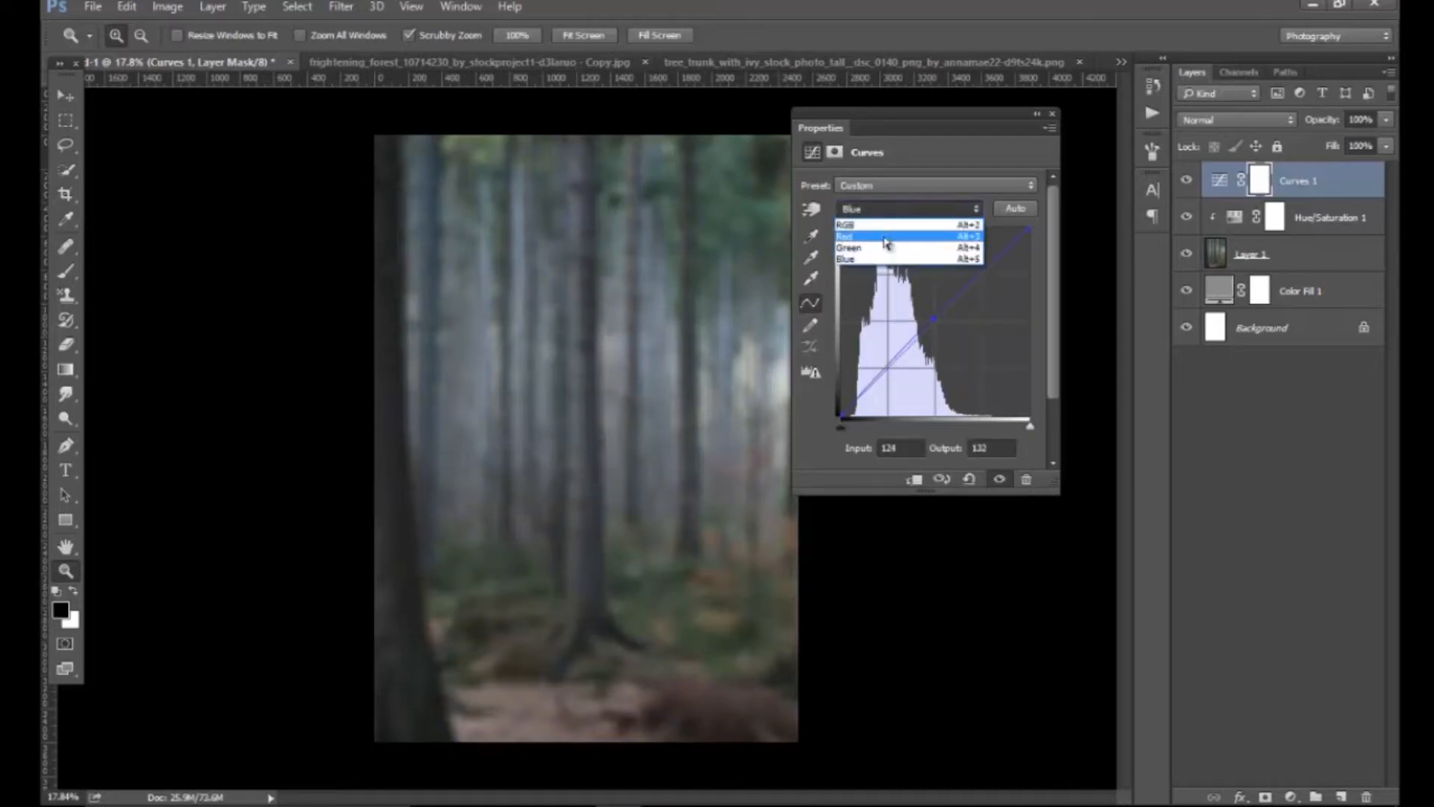
pyautogui.click(886, 238)
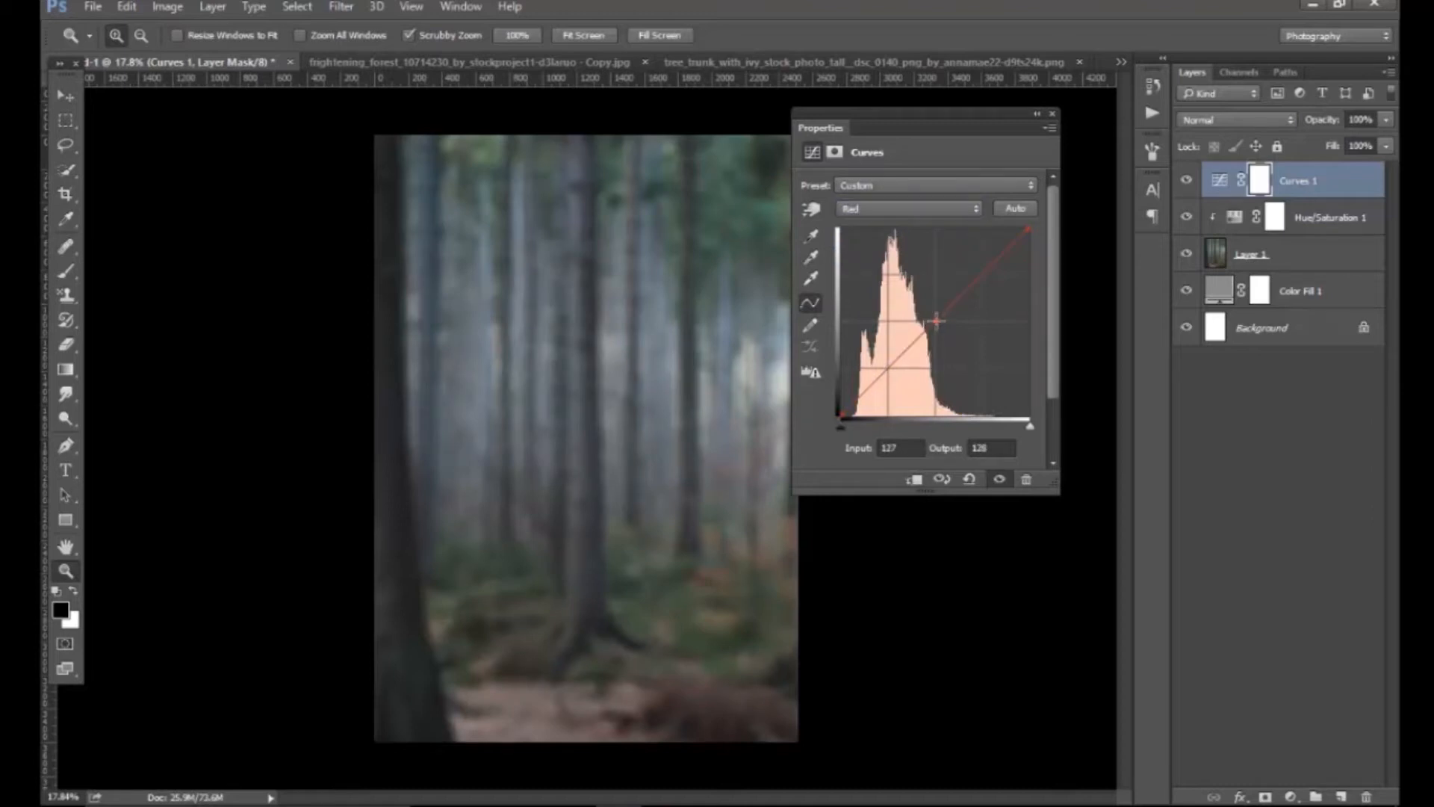
pyautogui.moveTo(937, 323); pyautogui.dragTo(941, 328)
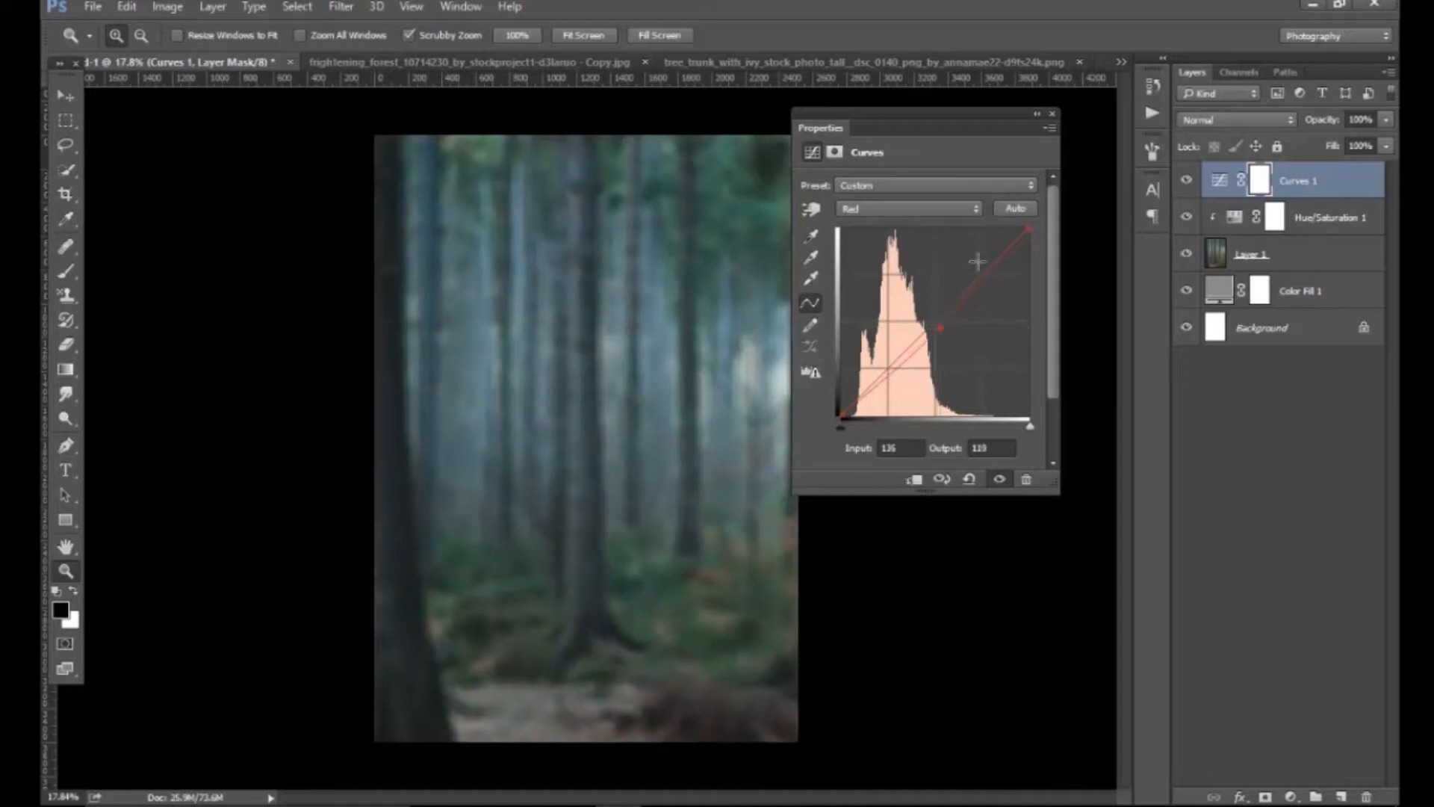
pyautogui.click(1052, 113)
pyautogui.click(1187, 180)
pyautogui.click(1187, 180)
pyautogui.moveTo(742, 465); pyautogui.dragTo(739, 505)
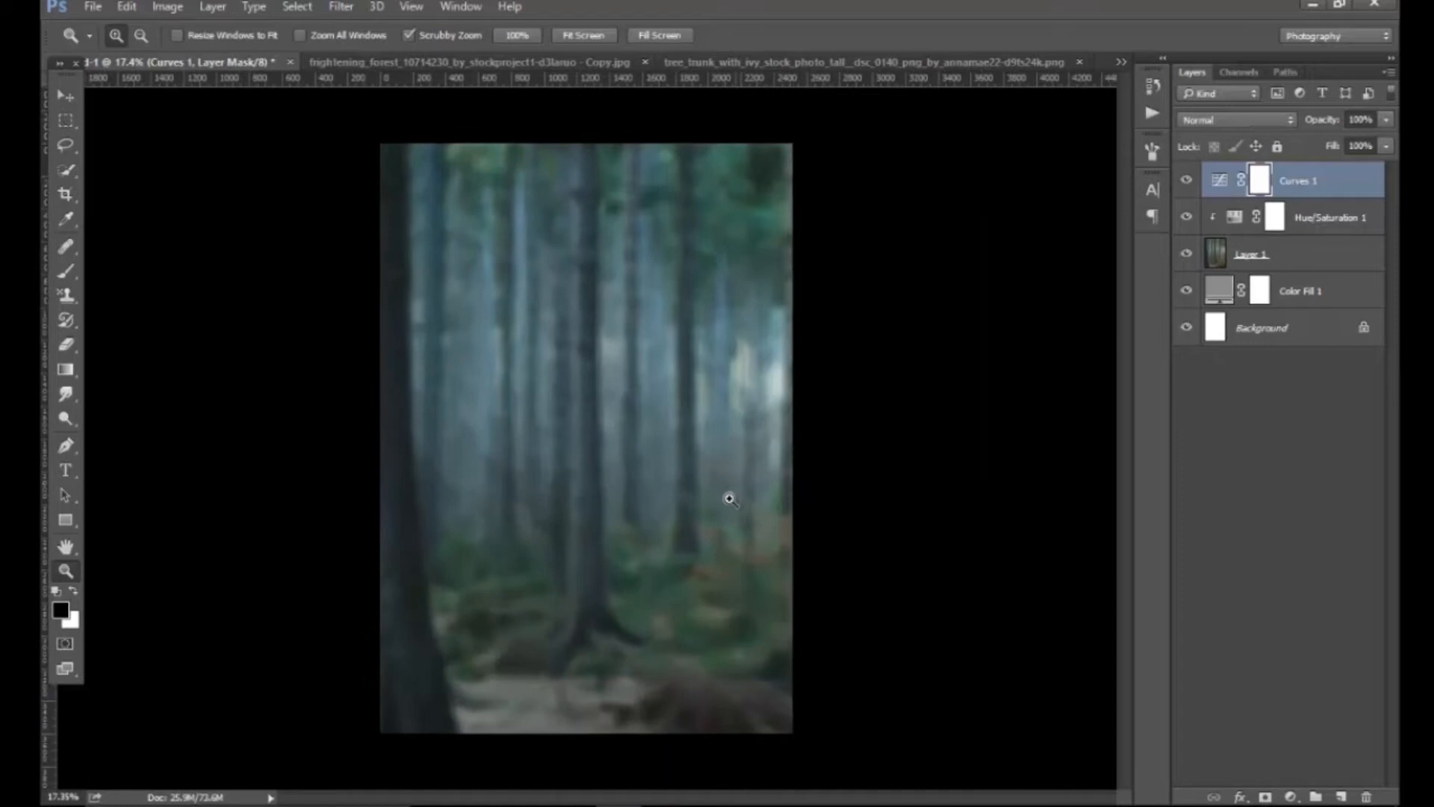
# Add a Brightness/Contrast adjustment clipped to the Curves layer with brightness -19.
pyautogui.click(1290, 798)
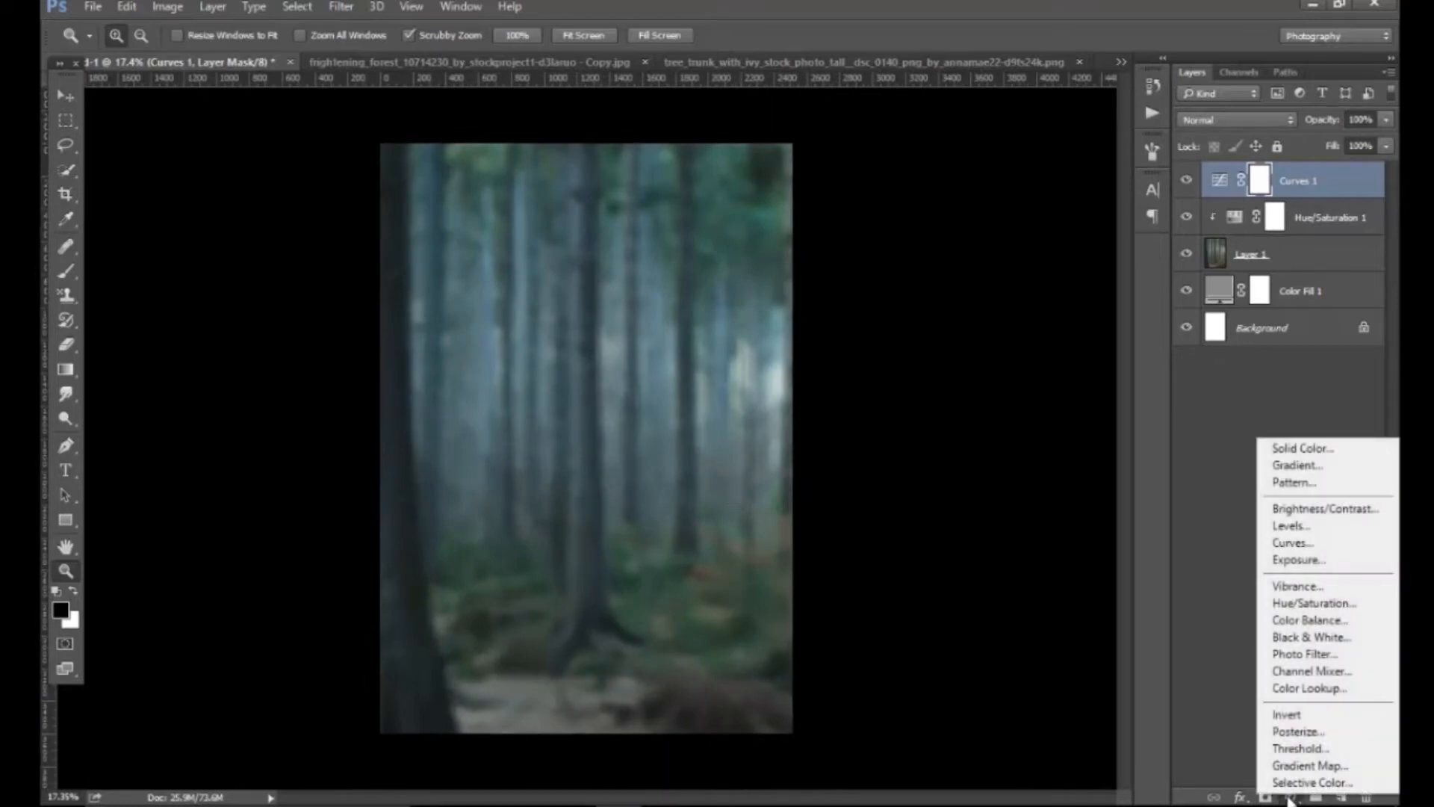
pyautogui.click(1384, 508)
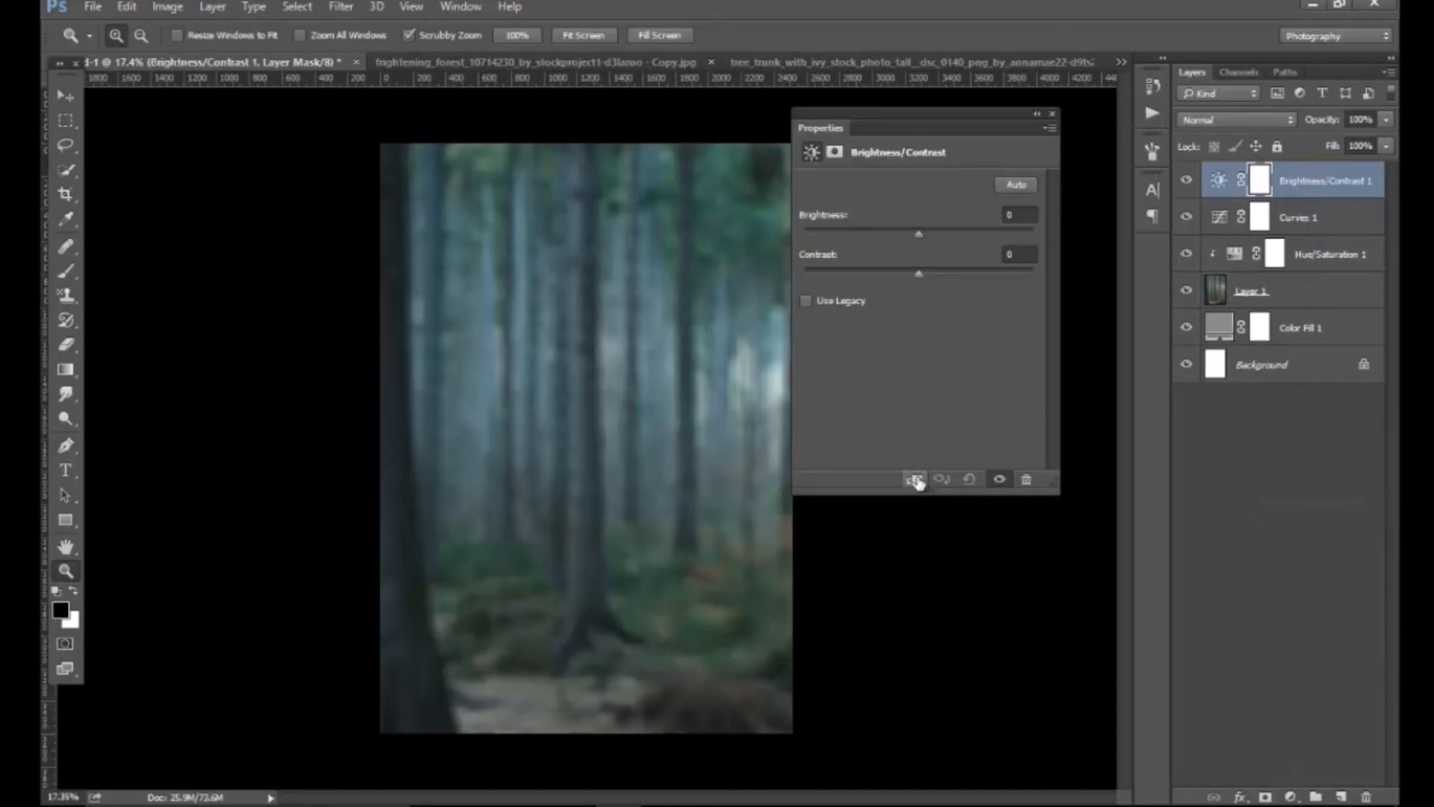
pyautogui.click(915, 479)
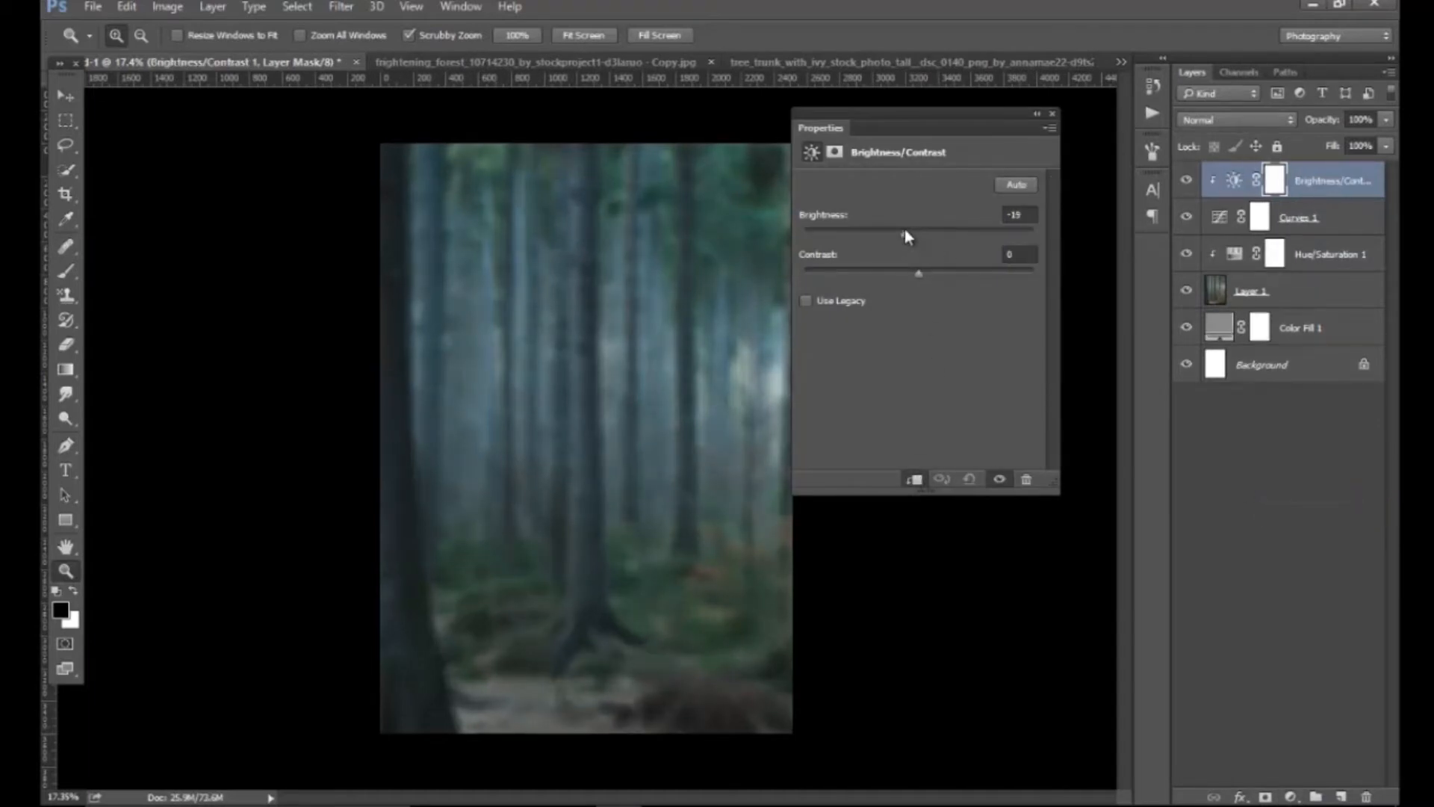
pyautogui.click(1051, 114)
pyautogui.moveTo(647, 480); pyautogui.dragTo(597, 539)
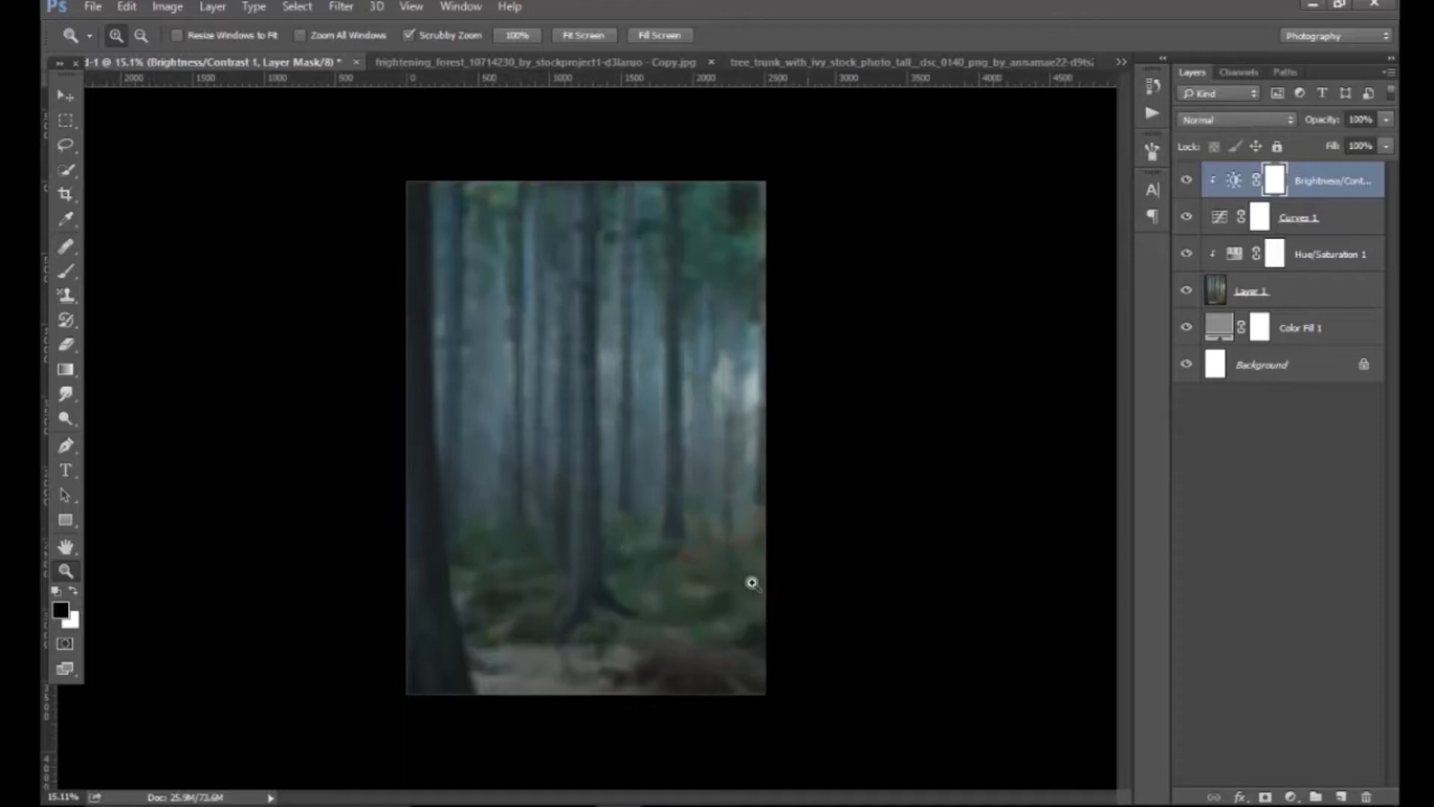
# Close the frightening_forest source photo and return to the composite document.
pyautogui.click(525, 65)
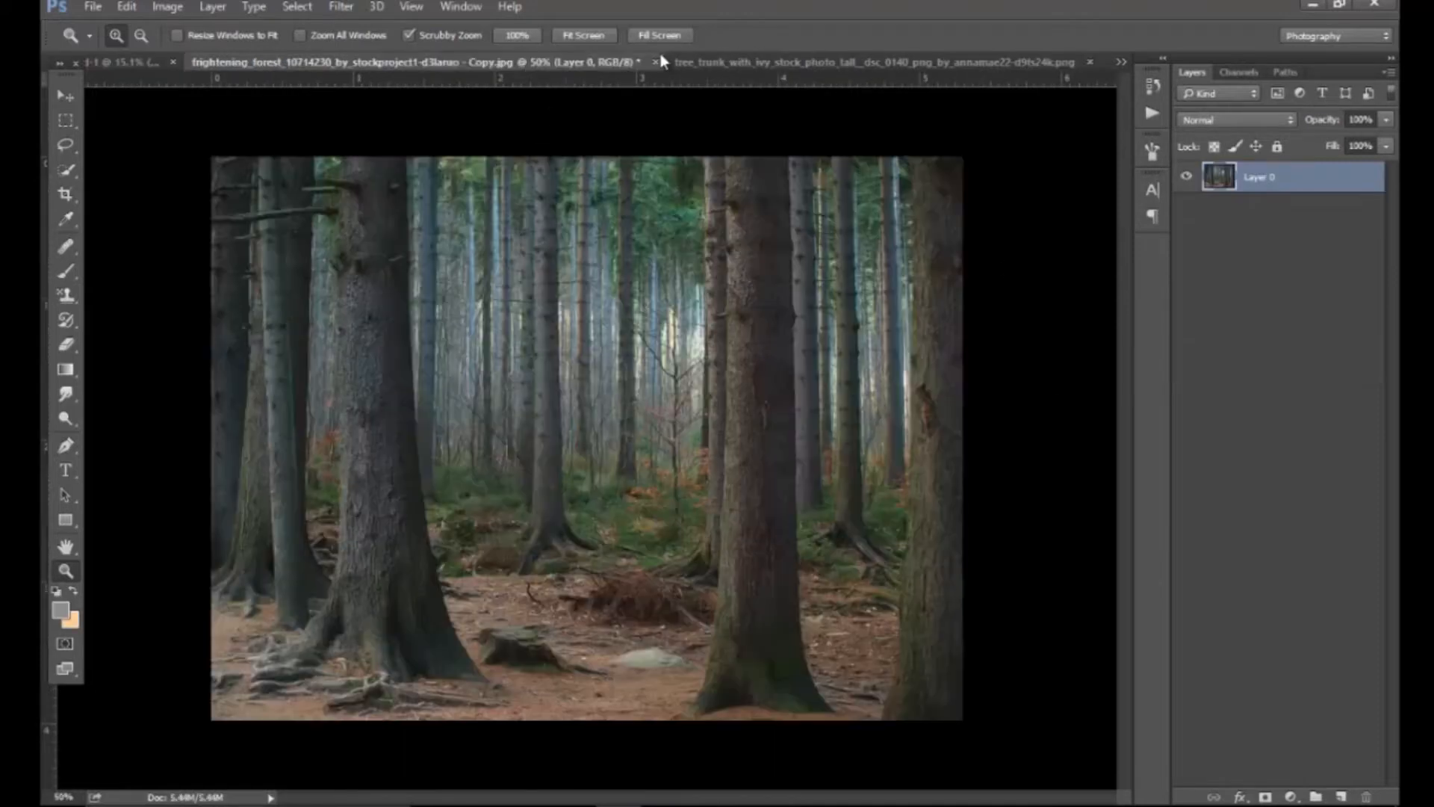
pyautogui.click(655, 62)
pyautogui.click(750, 315)
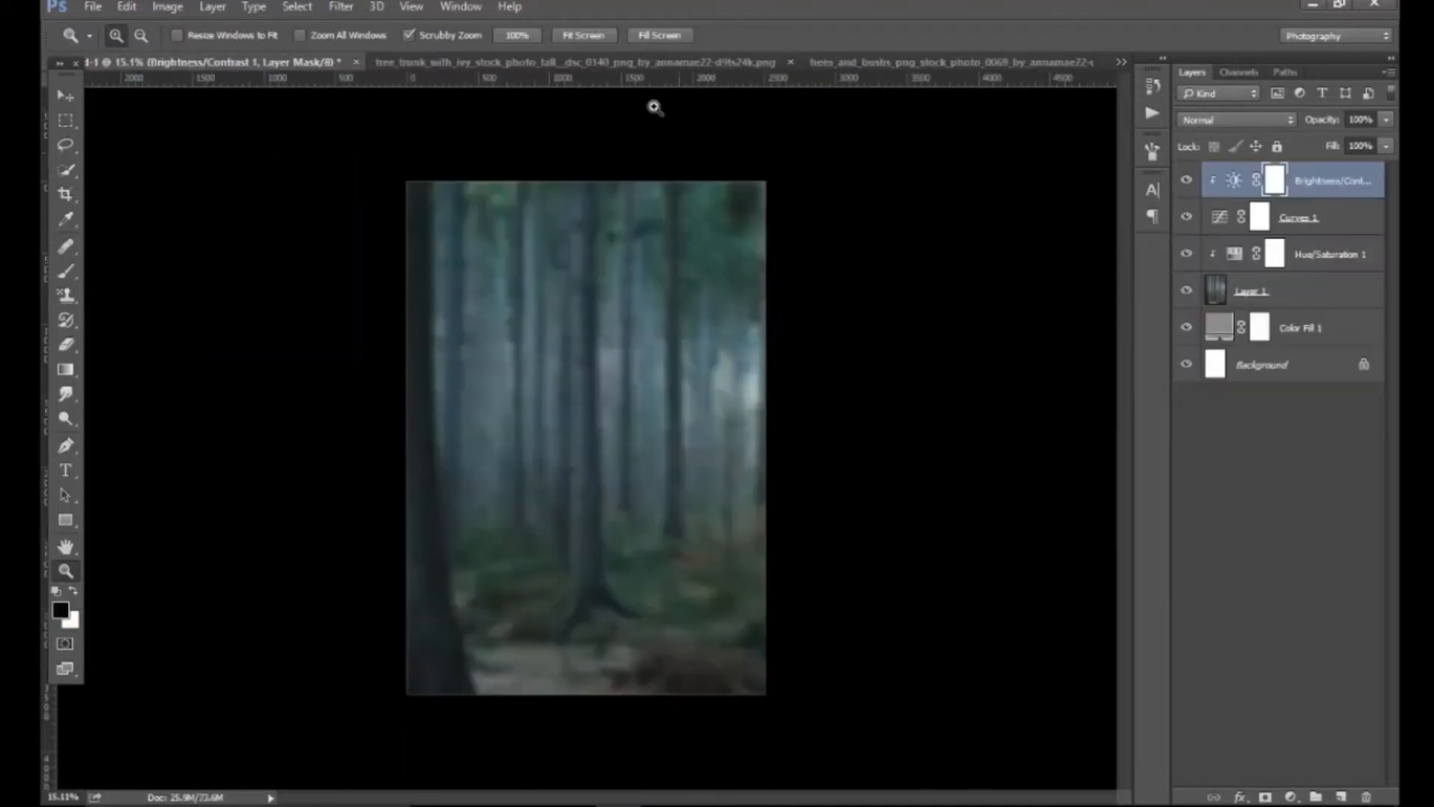
# Bring the ivy tree trunk image into the composite and scale it to 130.30%, so the trunk fills the canvas's left edge.
pyautogui.click(591, 62)
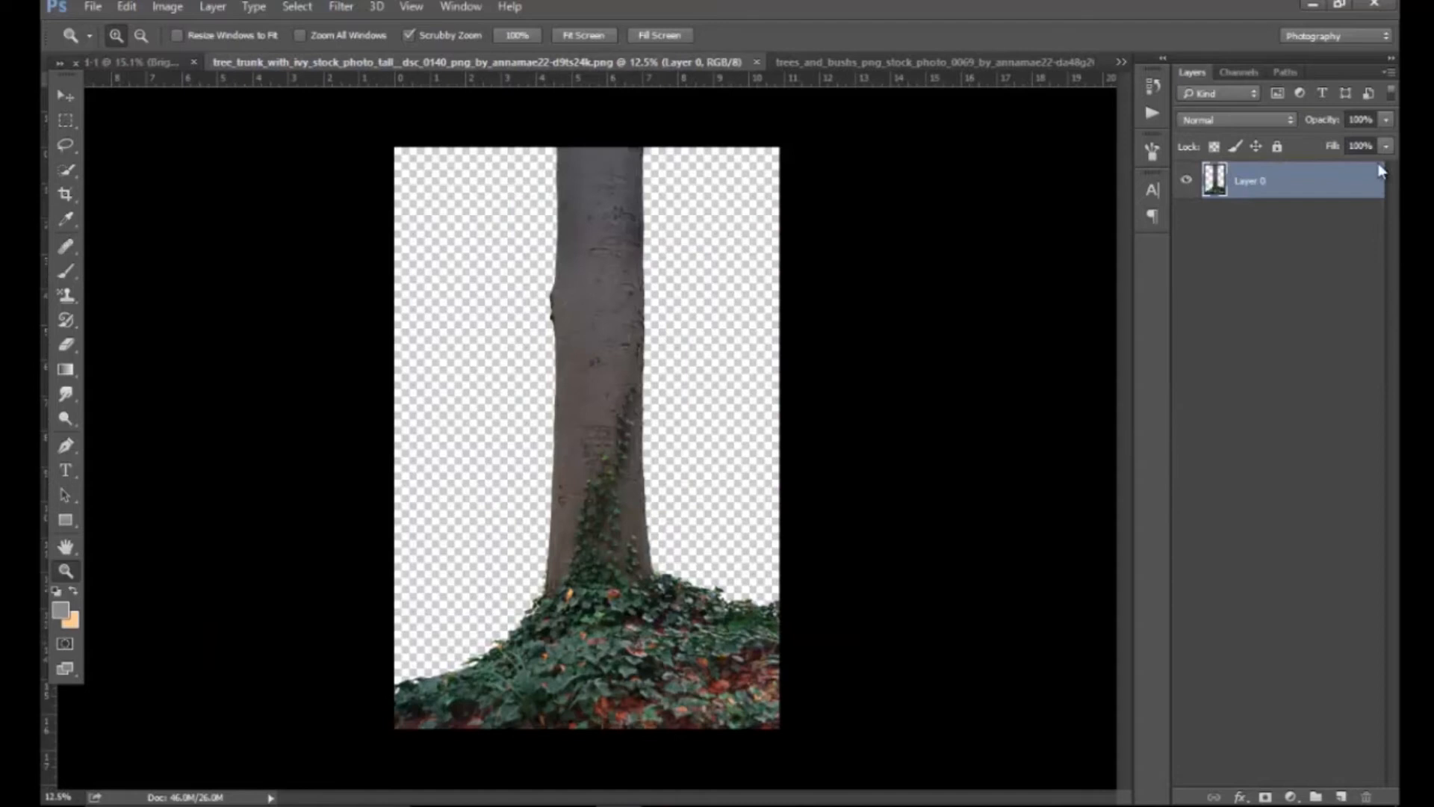
pyautogui.click(66, 95)
pyautogui.moveTo(591, 290); pyautogui.dragTo(413, 336)
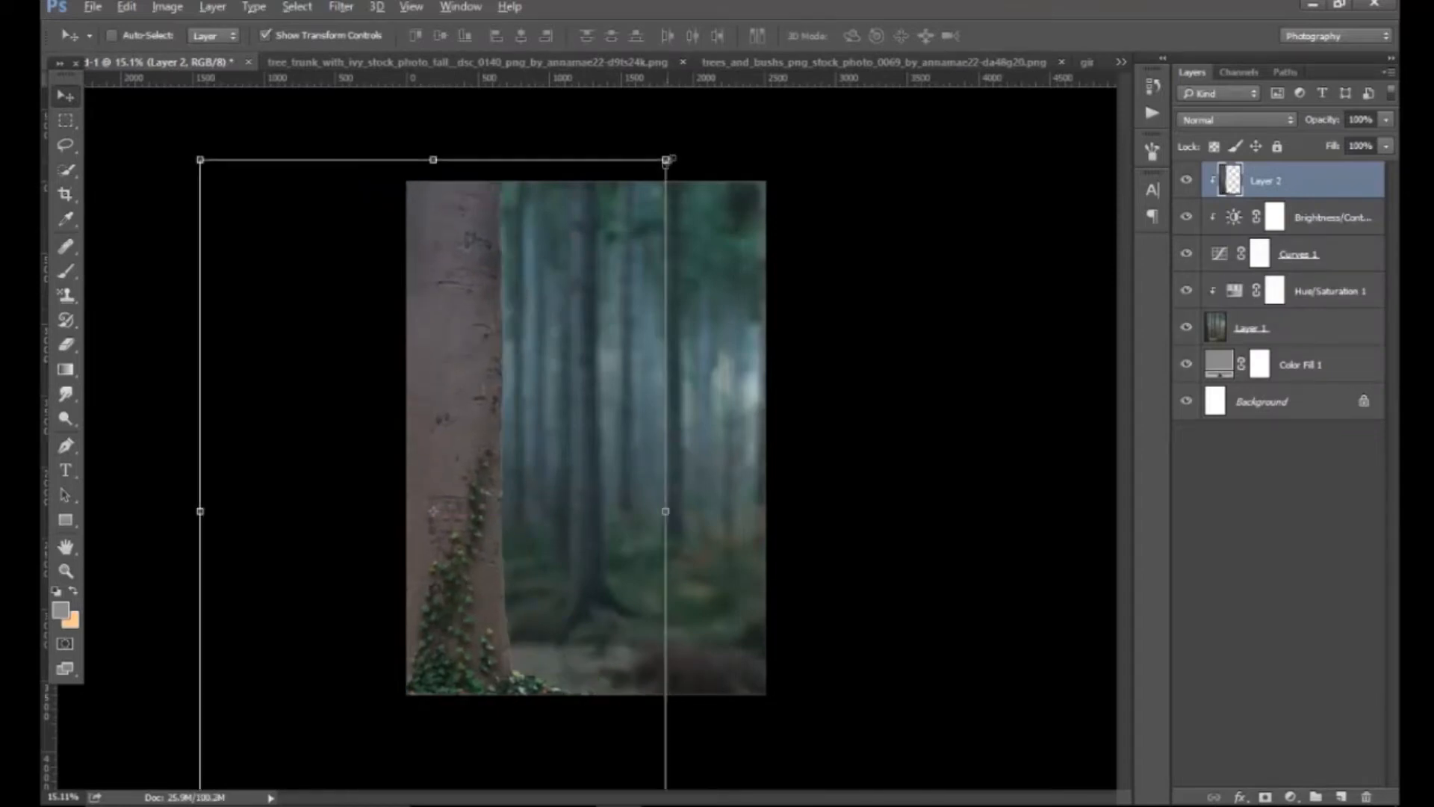
pyautogui.moveTo(666, 160); pyautogui.dragTo(736, 56)
pyautogui.moveTo(658, 317); pyautogui.dragTo(634, 427)
pyautogui.click(898, 35)
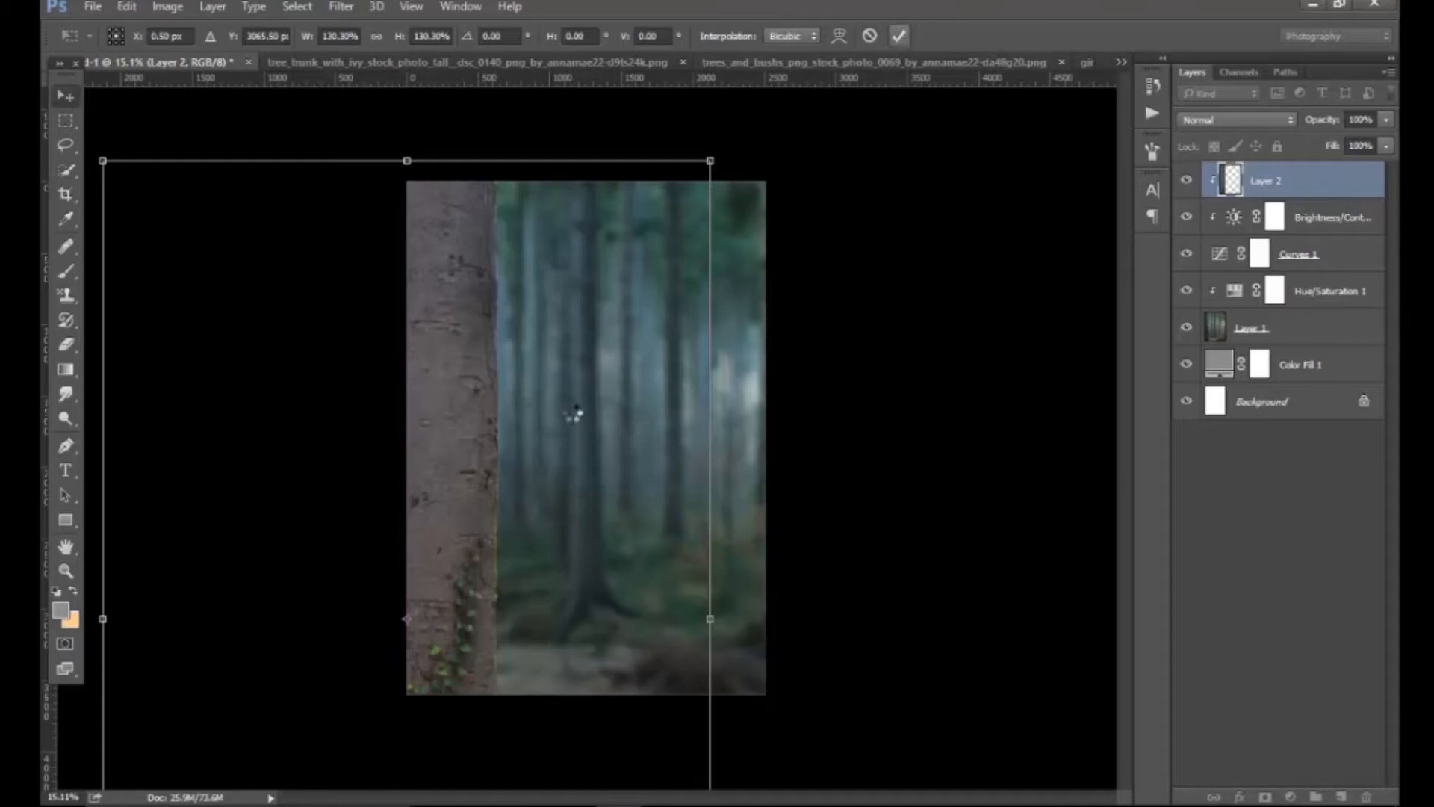
# Examine the placed trunk's edge and its ivy-covered lower part up close.
pyautogui.press('z')
pyautogui.moveTo(490, 602); pyautogui.dragTo(519, 560)
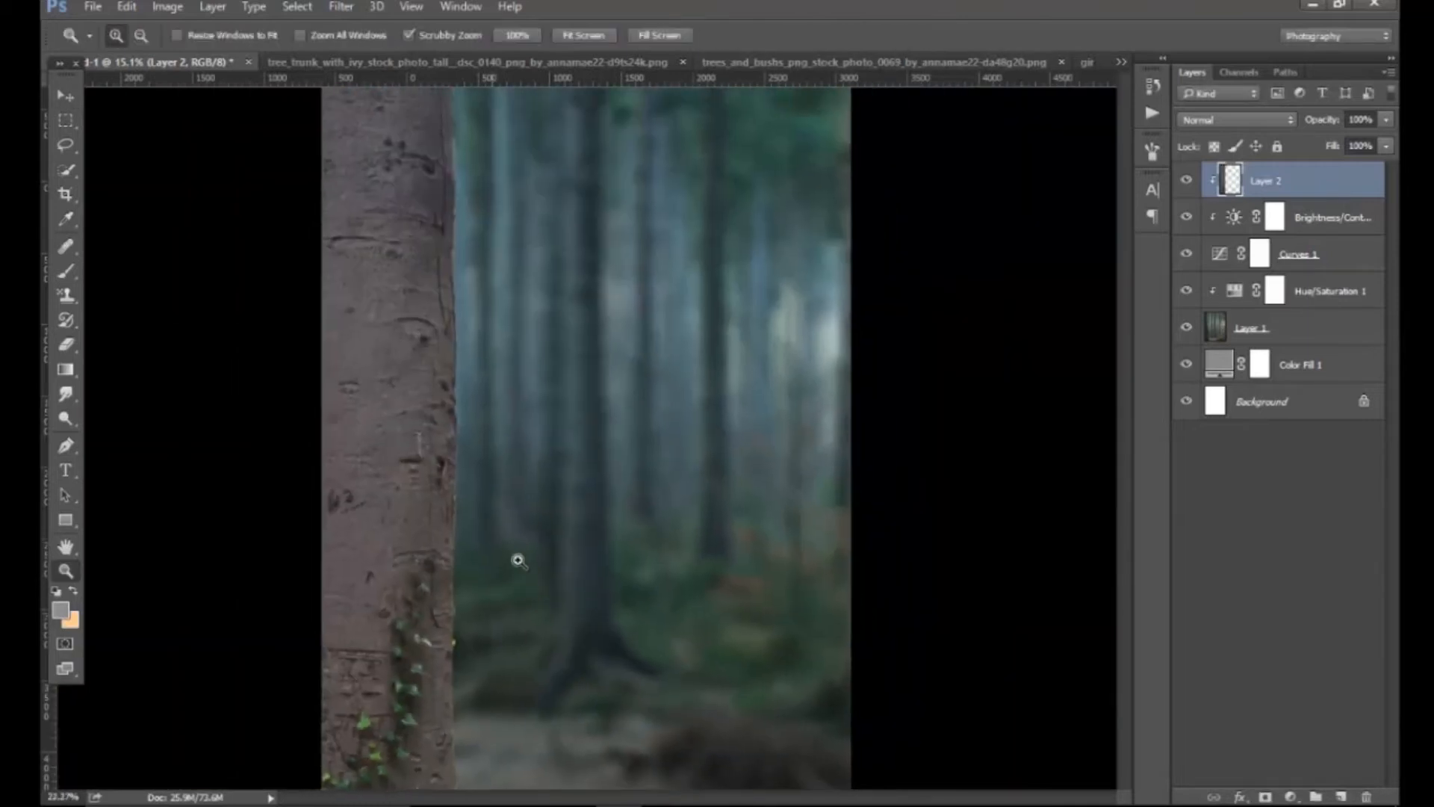
pyautogui.moveTo(490, 128); pyautogui.dragTo(527, 131)
pyautogui.moveTo(569, 425); pyautogui.dragTo(551, 224)
pyautogui.moveTo(438, 653); pyautogui.dragTo(642, 463)
pyautogui.moveTo(551, 256); pyautogui.dragTo(471, 459)
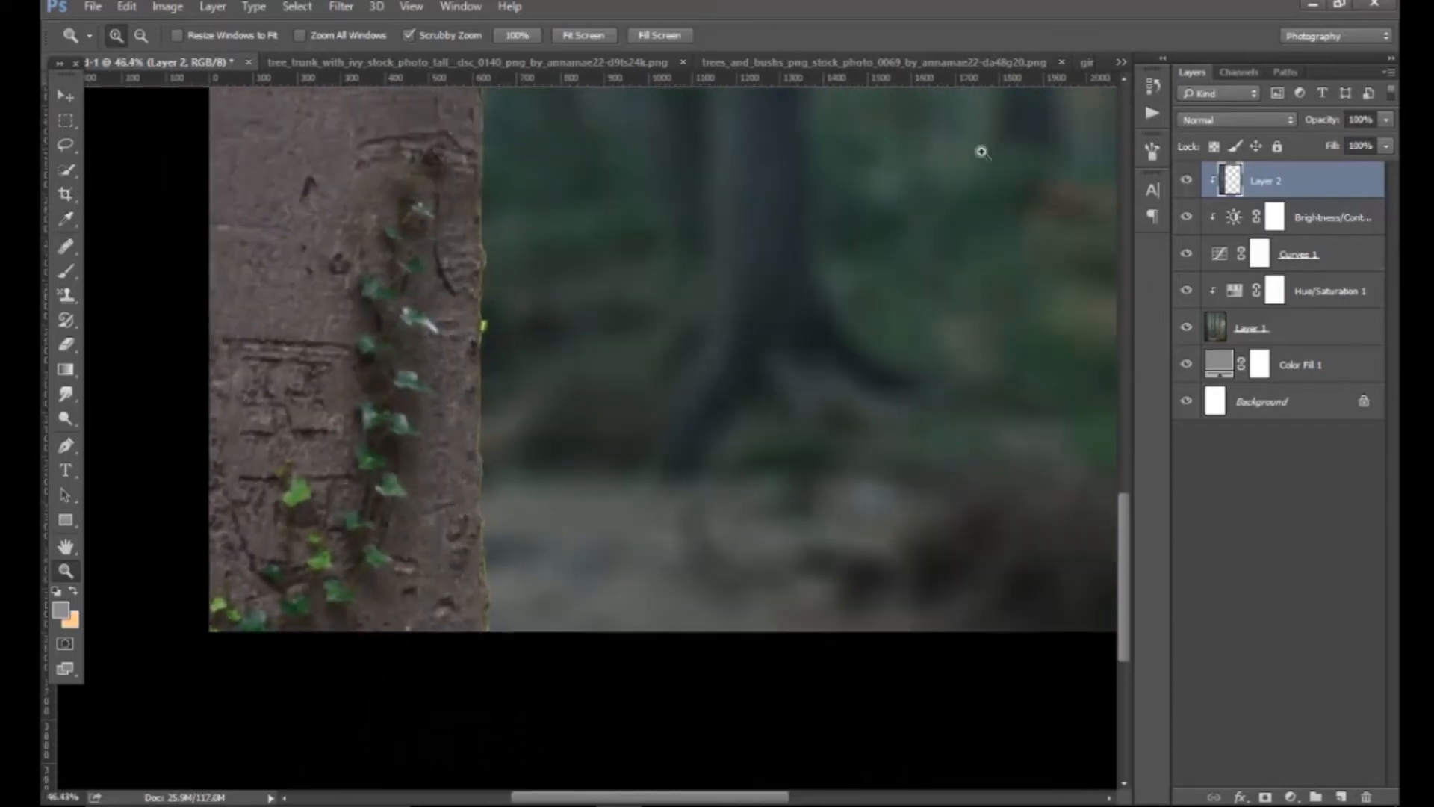
# Close the tree trunk source image and return to the forest composite.
pyautogui.click(744, 63)
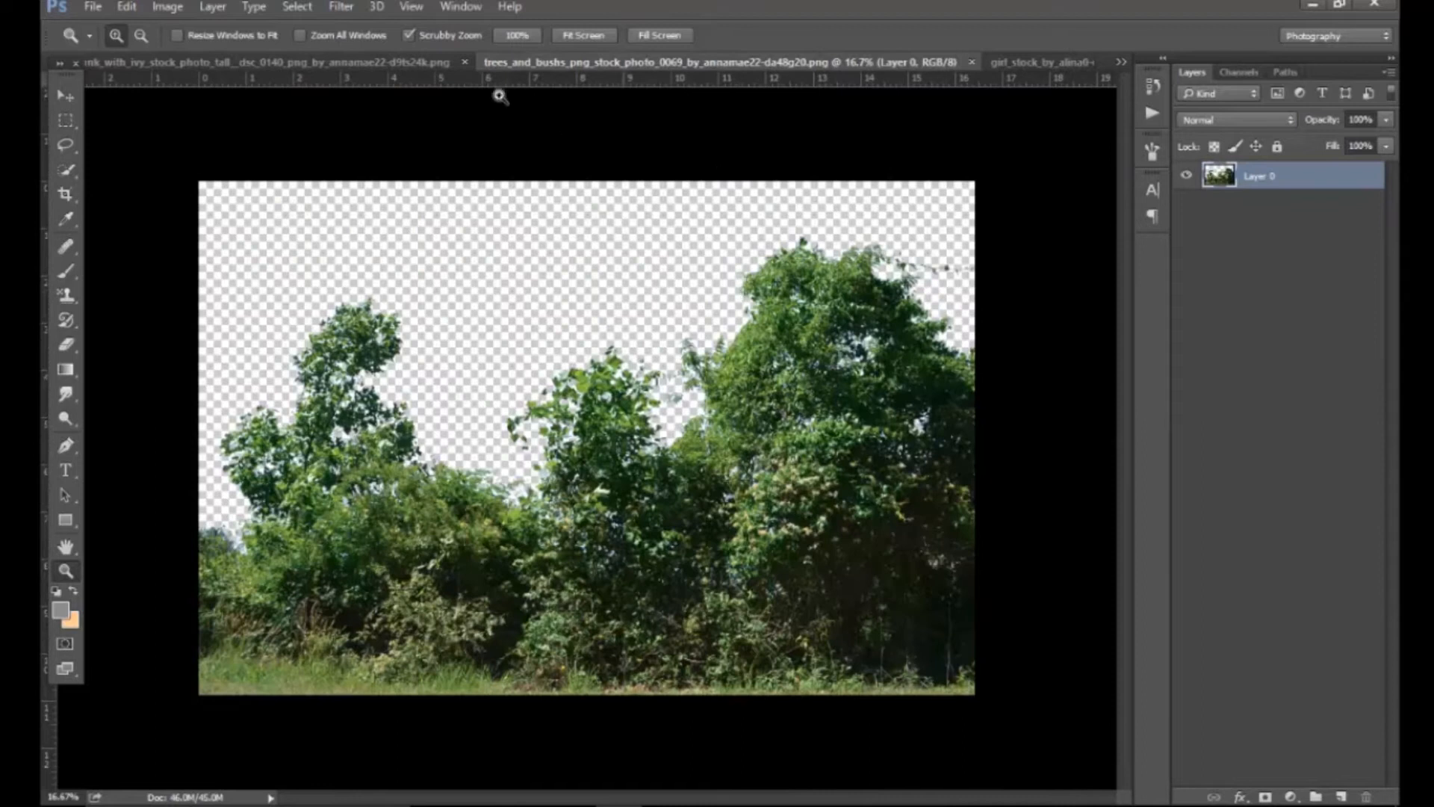
pyautogui.click(340, 63)
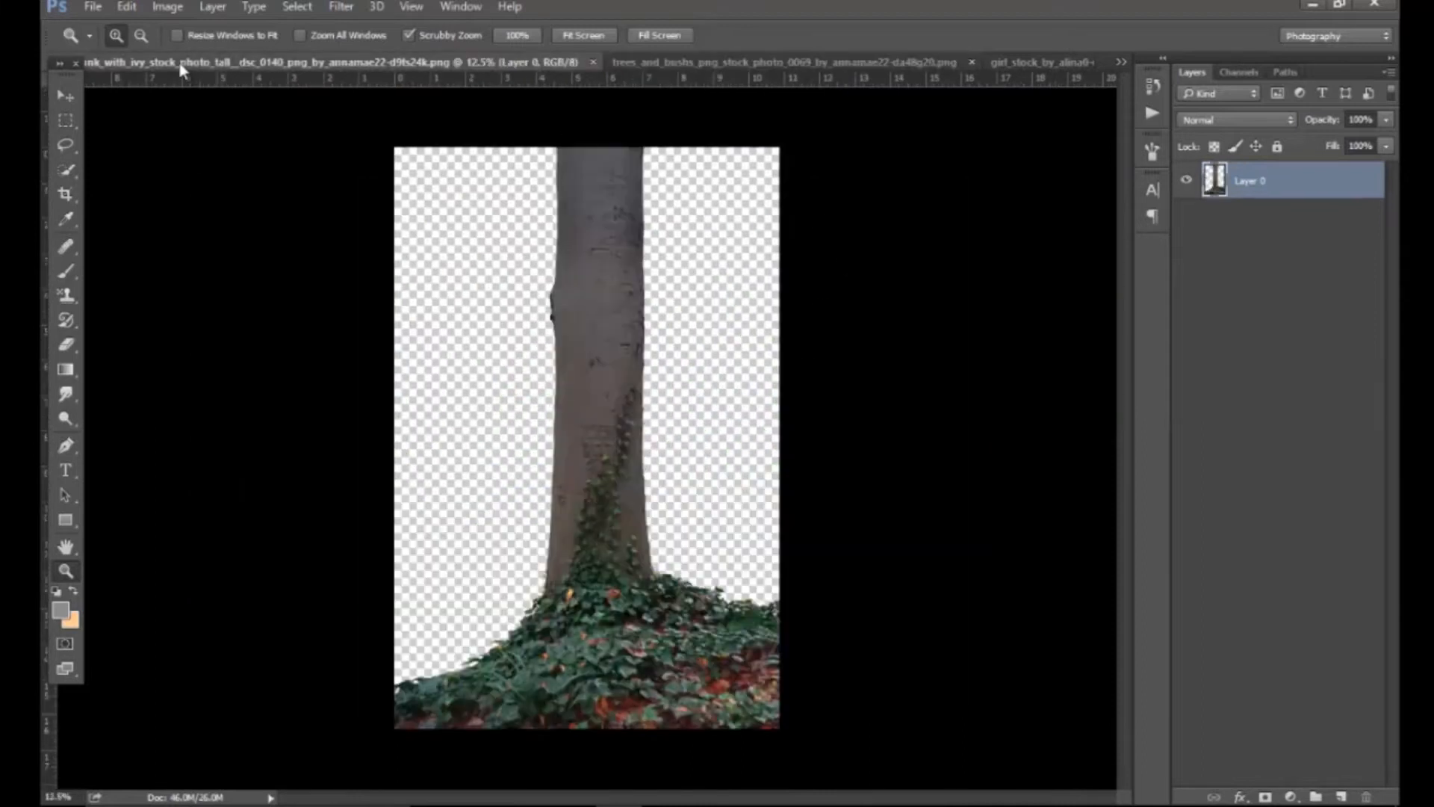
pyautogui.moveTo(458, 136); pyautogui.dragTo(460, 142)
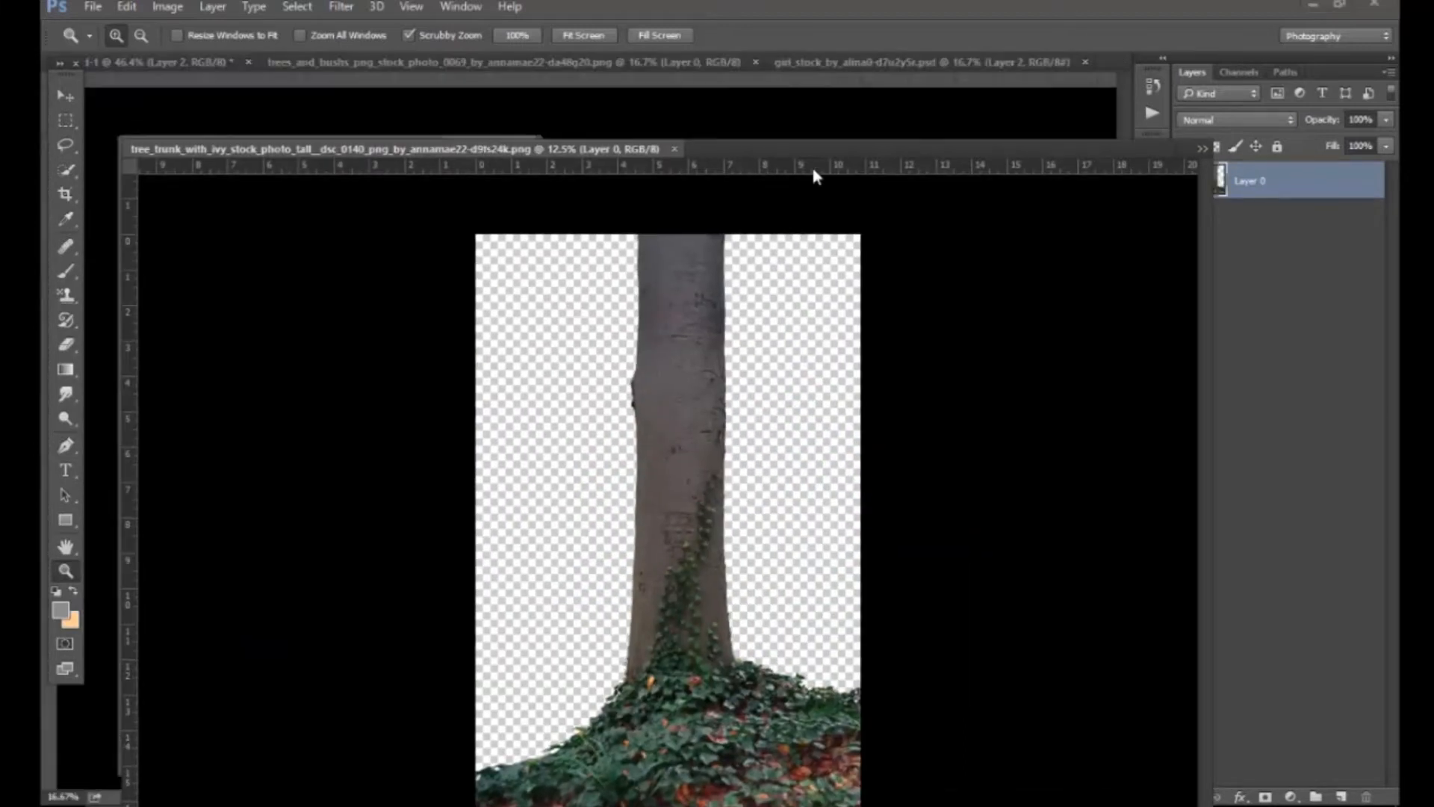
pyautogui.click(531, 147)
pyautogui.click(210, 62)
pyautogui.moveTo(494, 474)
pyautogui.mouseDown()
pyautogui.moveTo(519, 477)
pyautogui.moveTo(472, 476)
pyautogui.mouseUp()
pyautogui.press('alt')
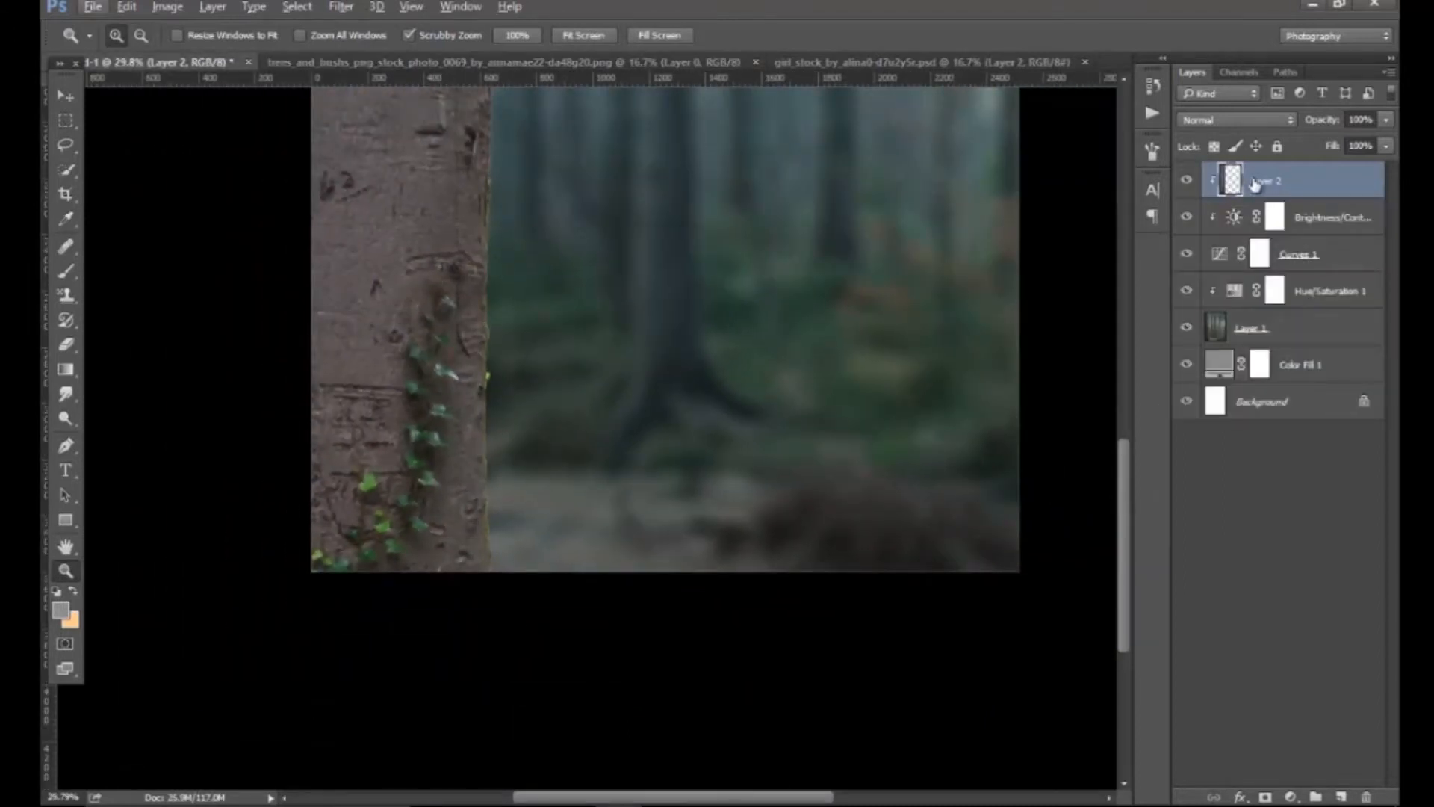
pyautogui.keyDown('ctrl'); pyautogui.doubleClick(1232, 182); pyautogui.keyUp('ctrl')
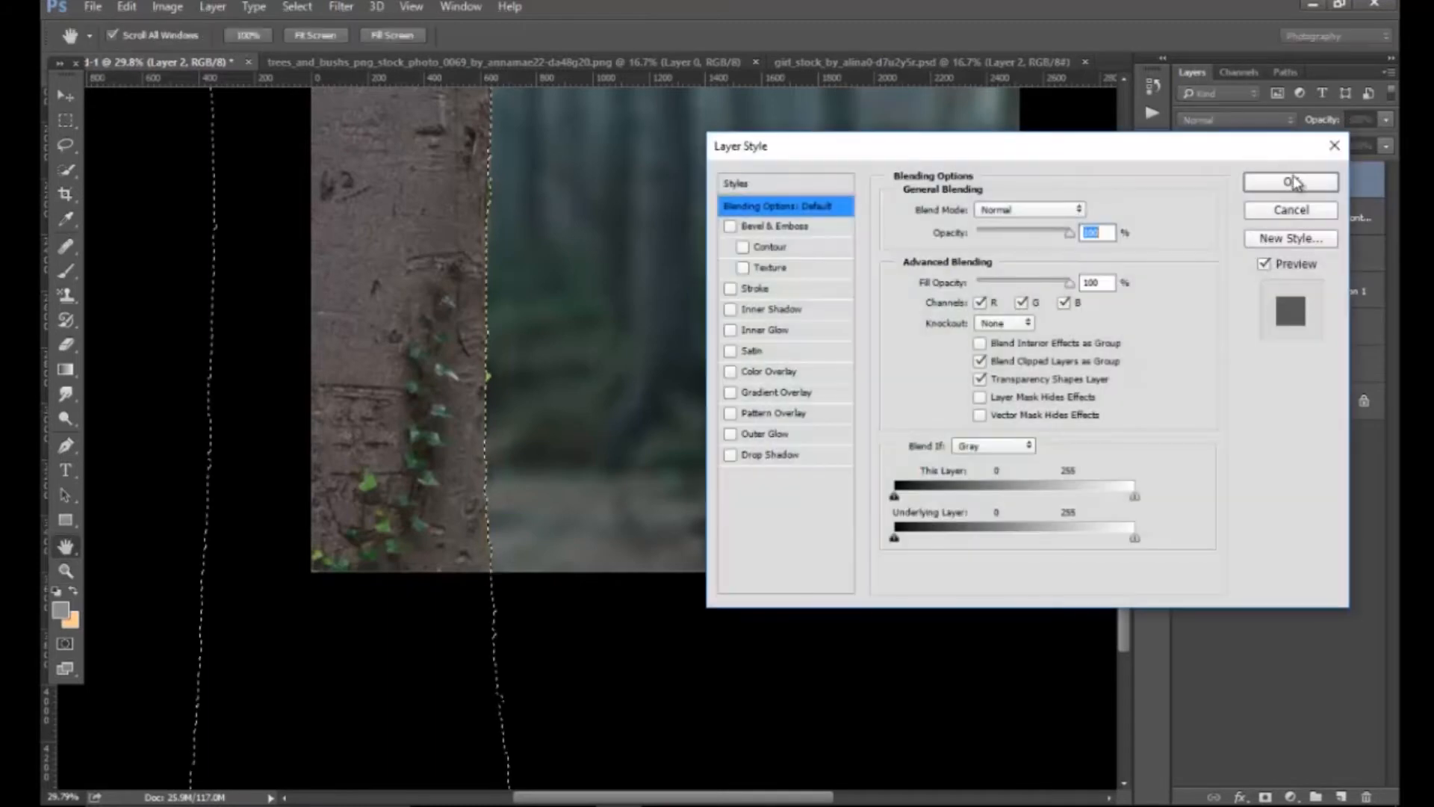
pyautogui.click(1281, 184)
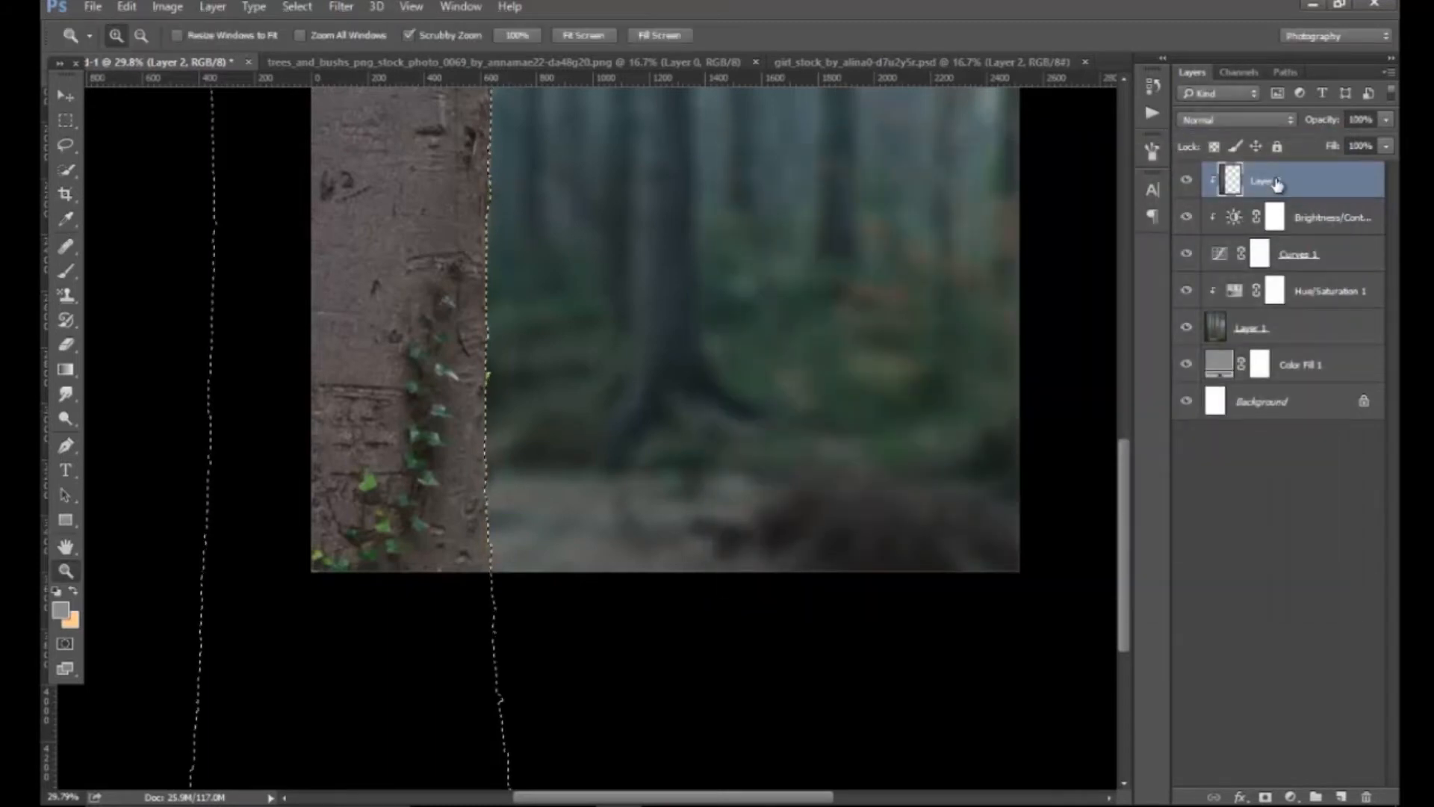
pyautogui.hotkey('ctrl', 'd')
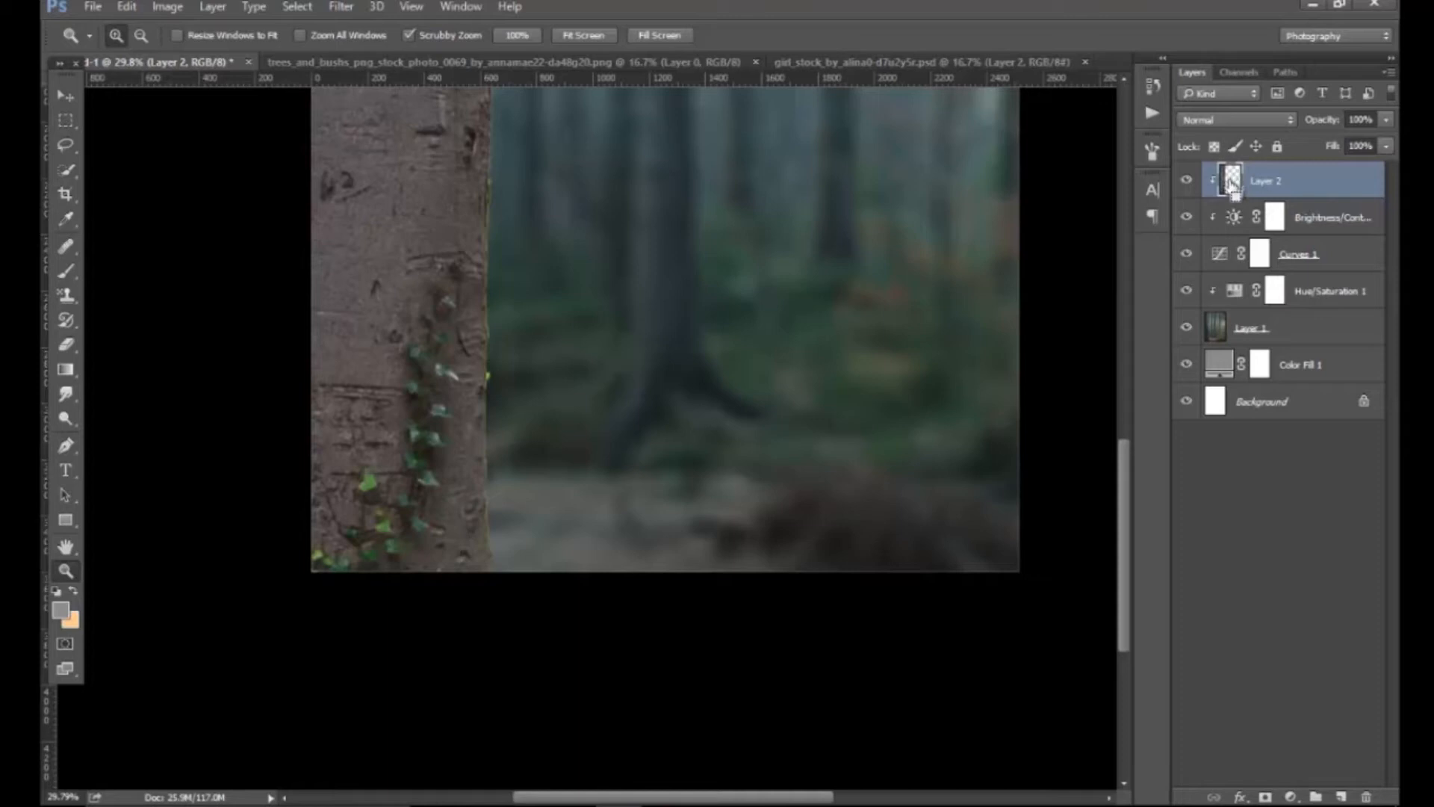
# Load the trunk layer's outline as a selection and contract it by 1 pixel.
pyautogui.keyDown('ctrl'); pyautogui.click(1231, 182); pyautogui.keyUp('ctrl')
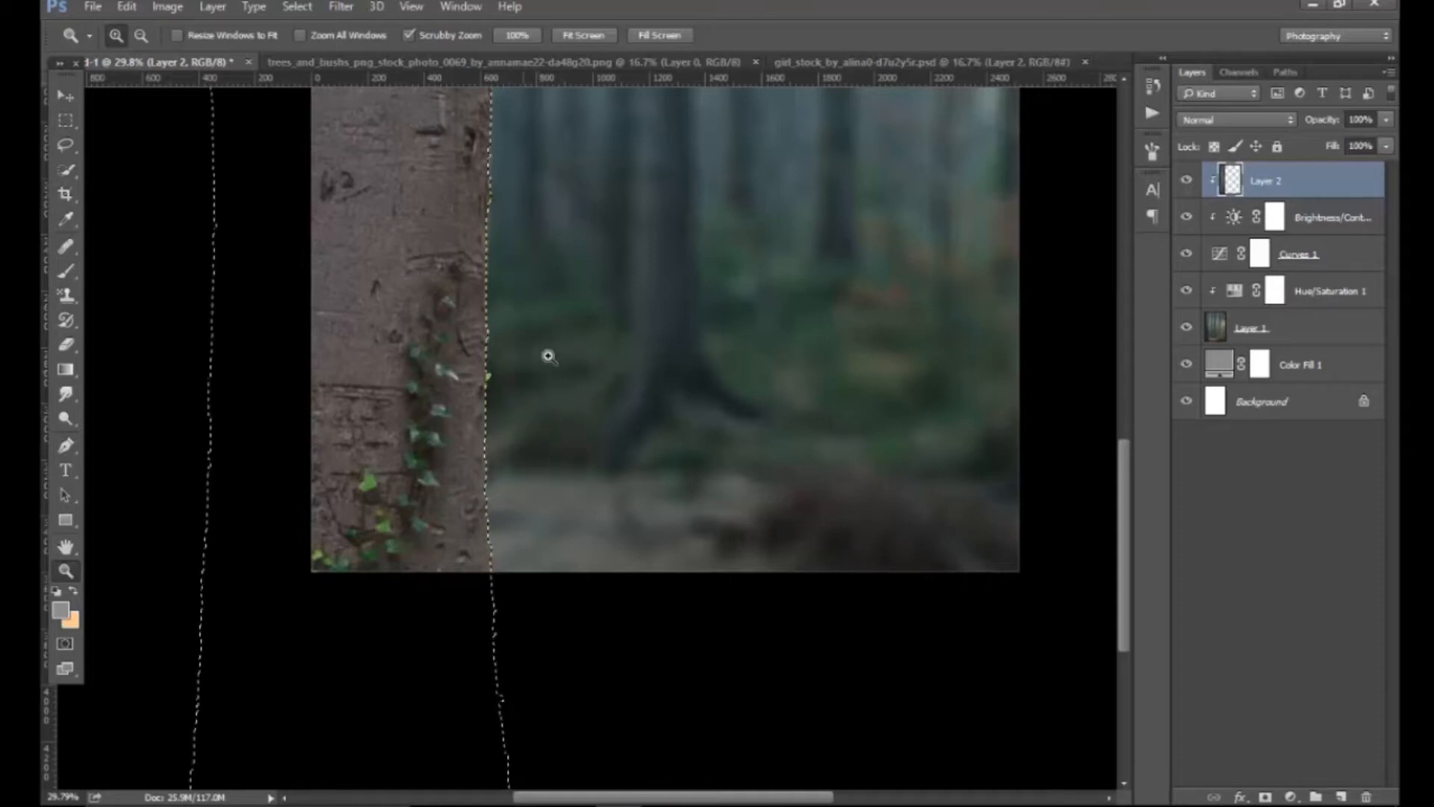
pyautogui.scroll(-3, 480, 343)
pyautogui.scroll(3, 535, 486)
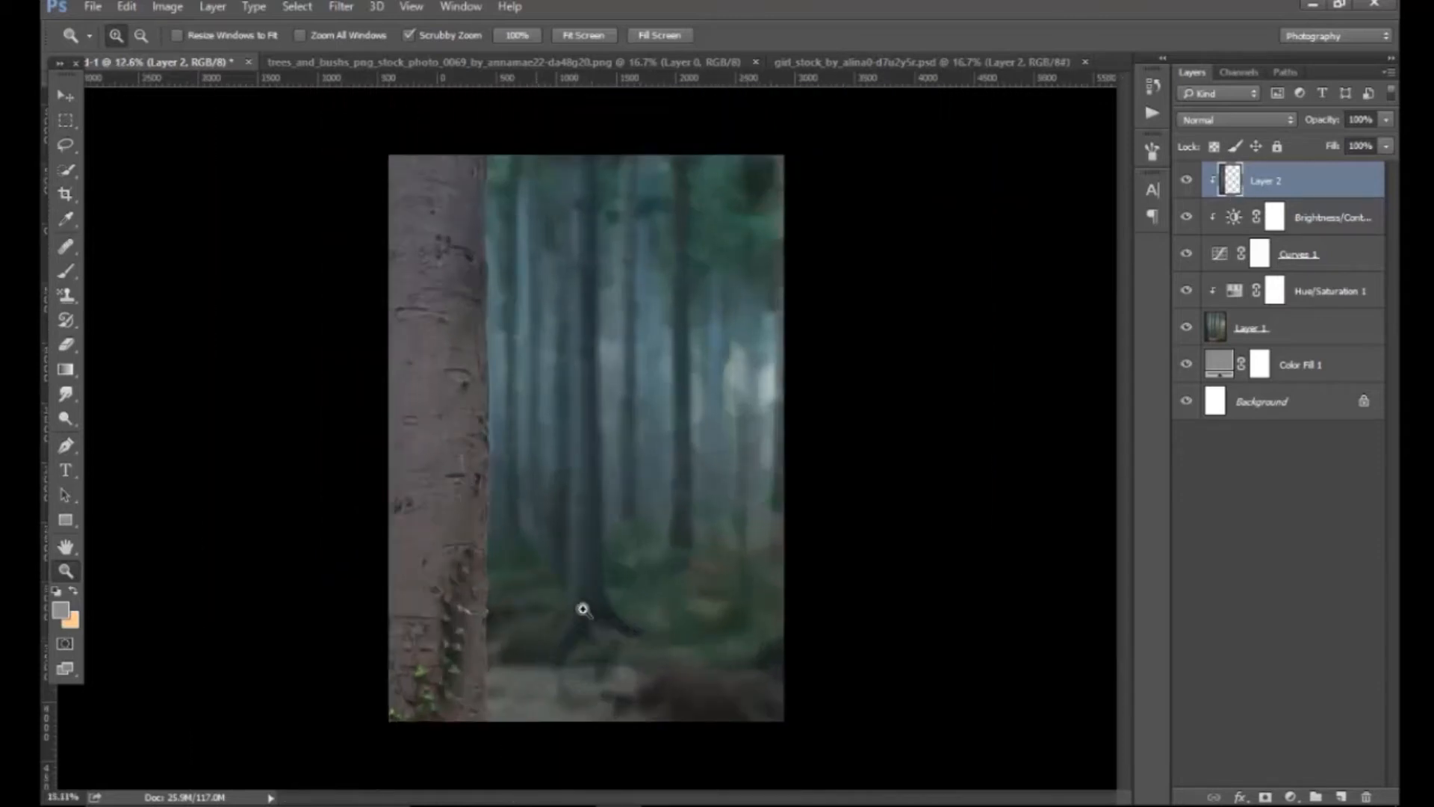
pyautogui.click(296, 6)
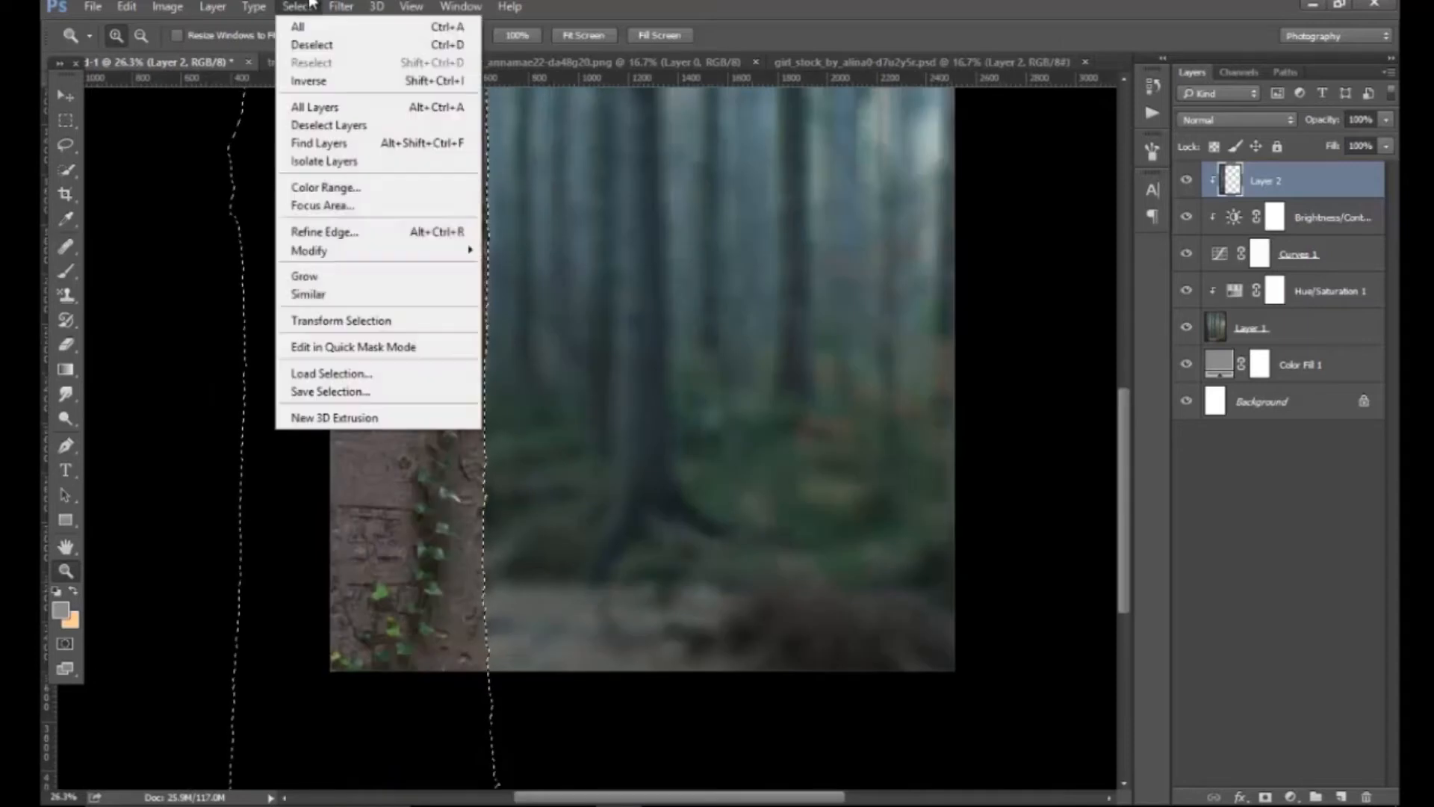
pyautogui.moveTo(362, 251)
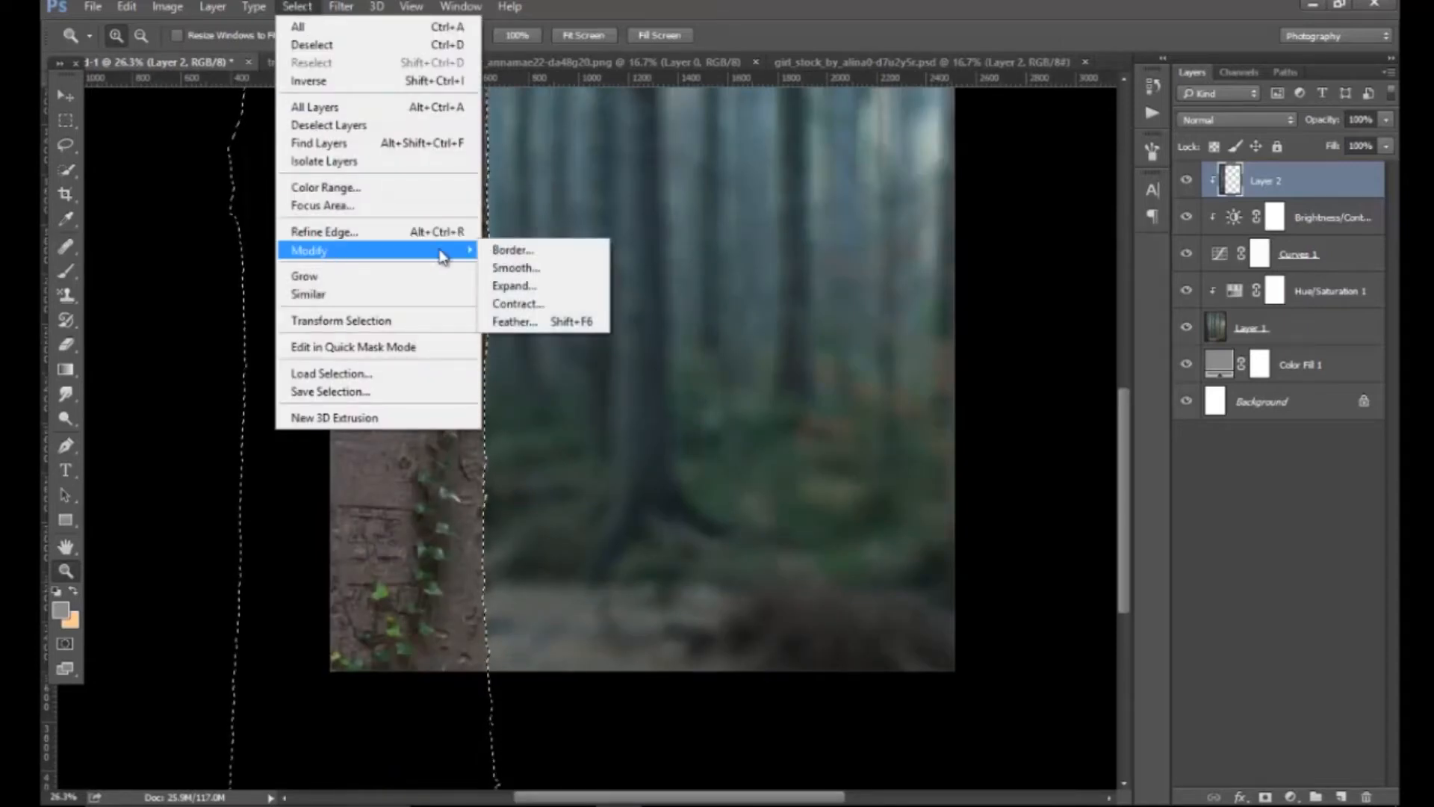
pyautogui.click(570, 306)
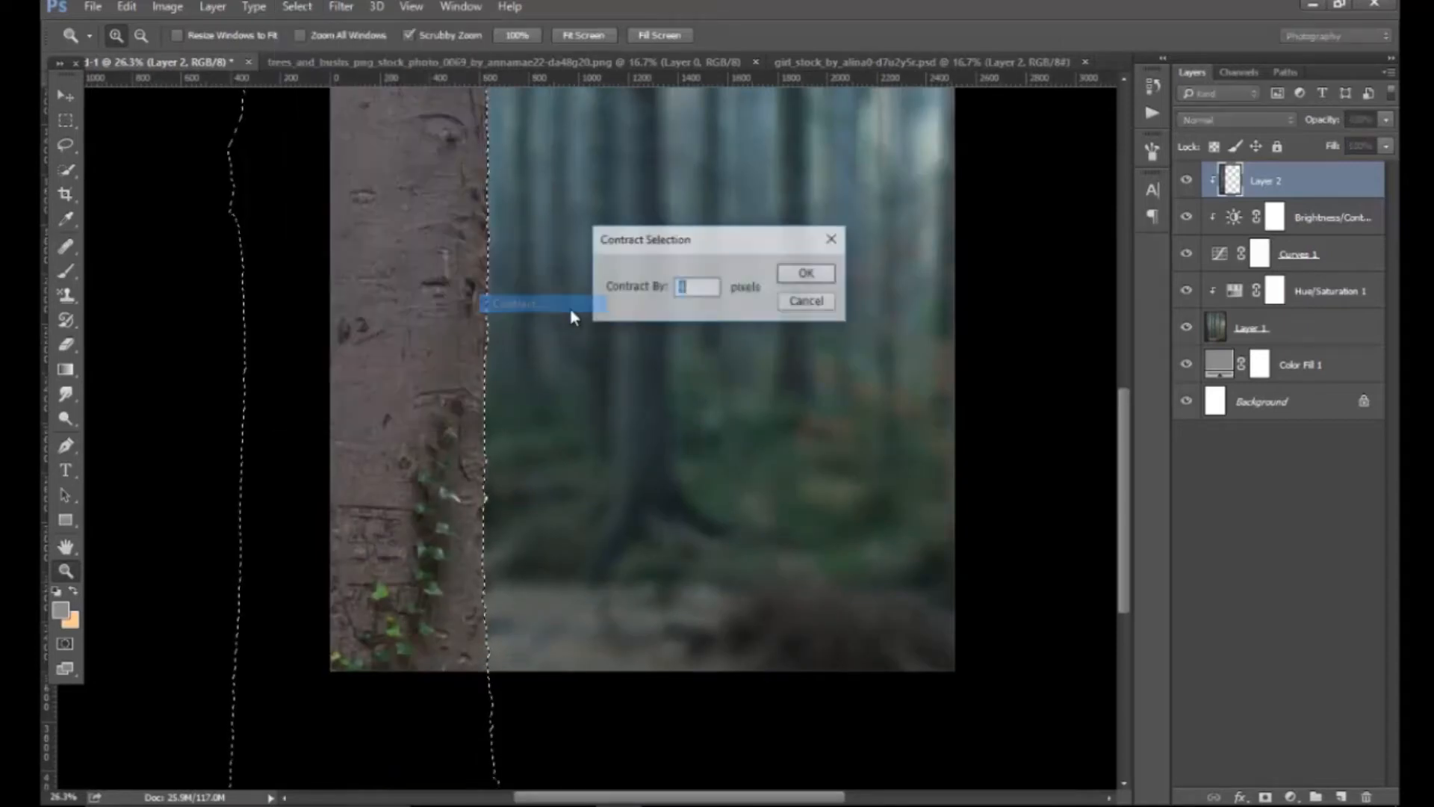
pyautogui.click(704, 290)
pyautogui.press('BackSpace')
pyautogui.write('1')
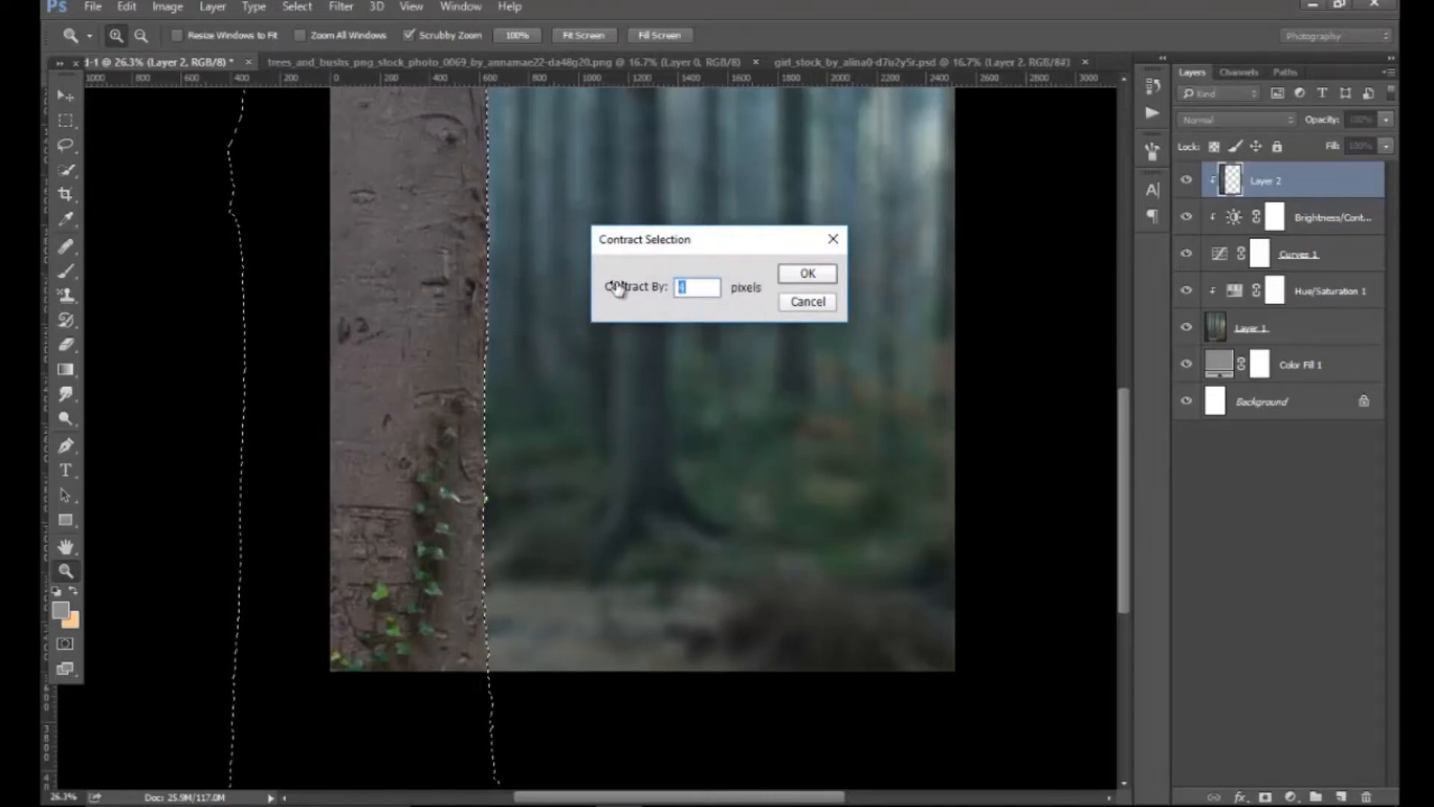
pyautogui.click(812, 278)
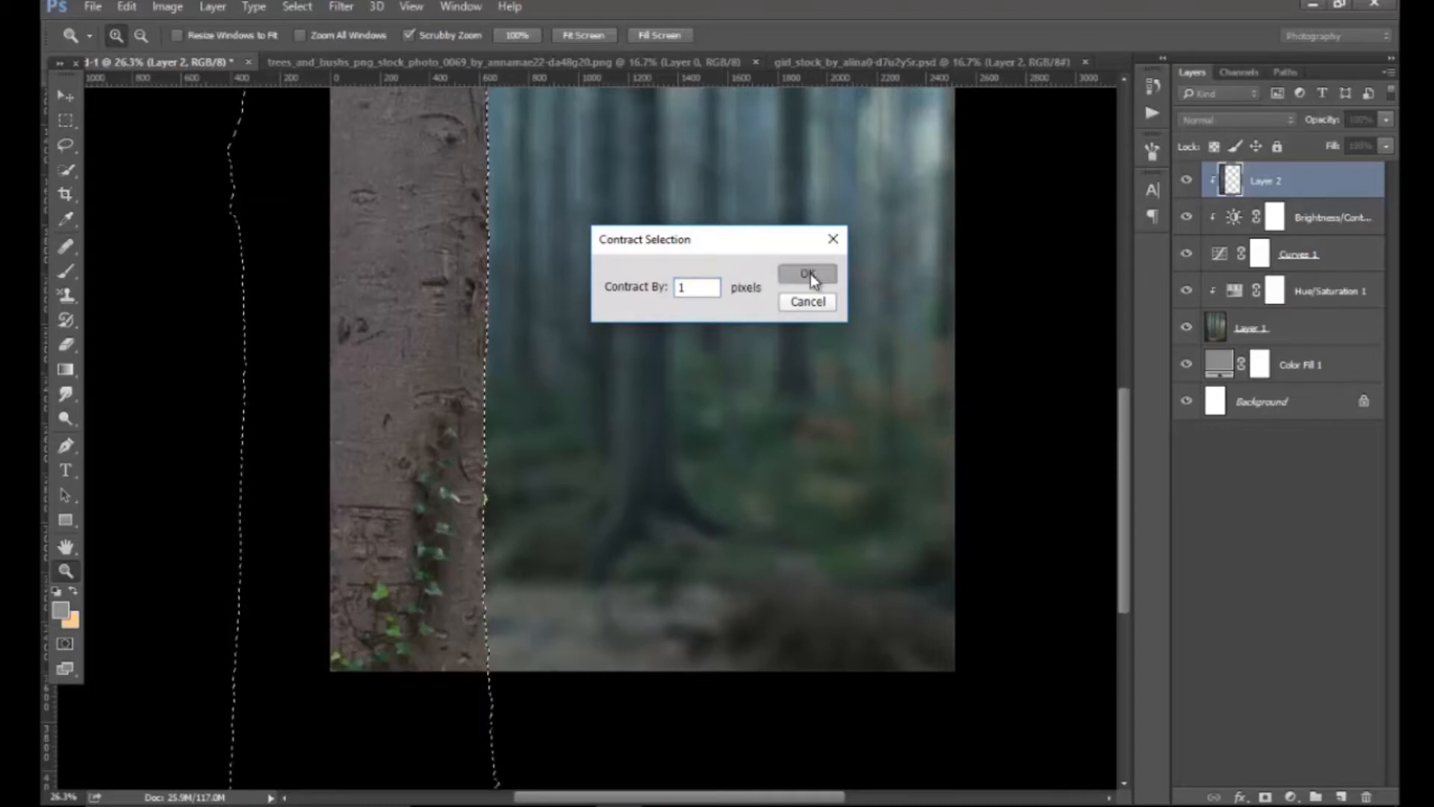
# Invert the selection to cover the area outside the trunk, trim the trunk's edge fringe and deselect.
pyautogui.moveTo(401, 720); pyautogui.dragTo(650, 576)
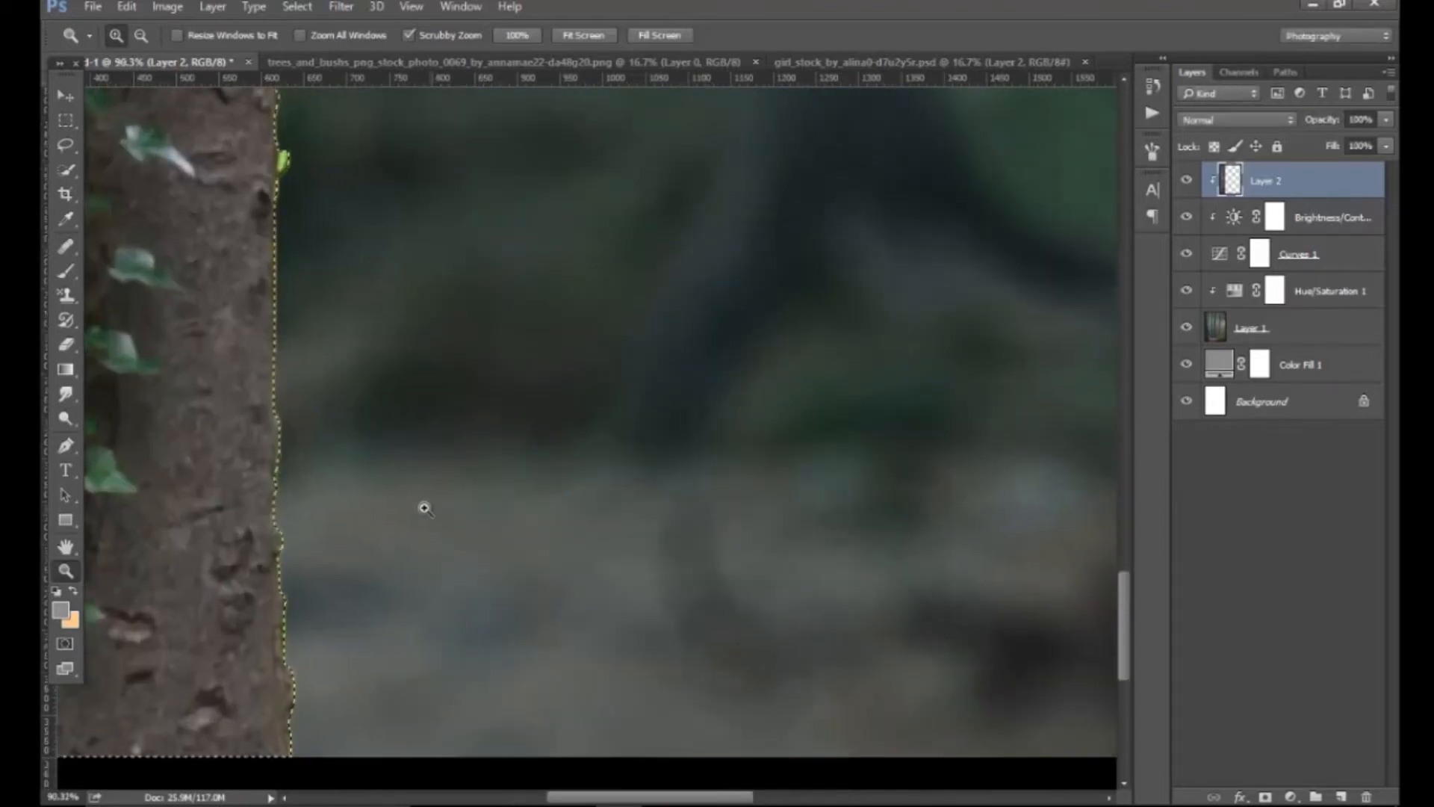
pyautogui.click(299, 7)
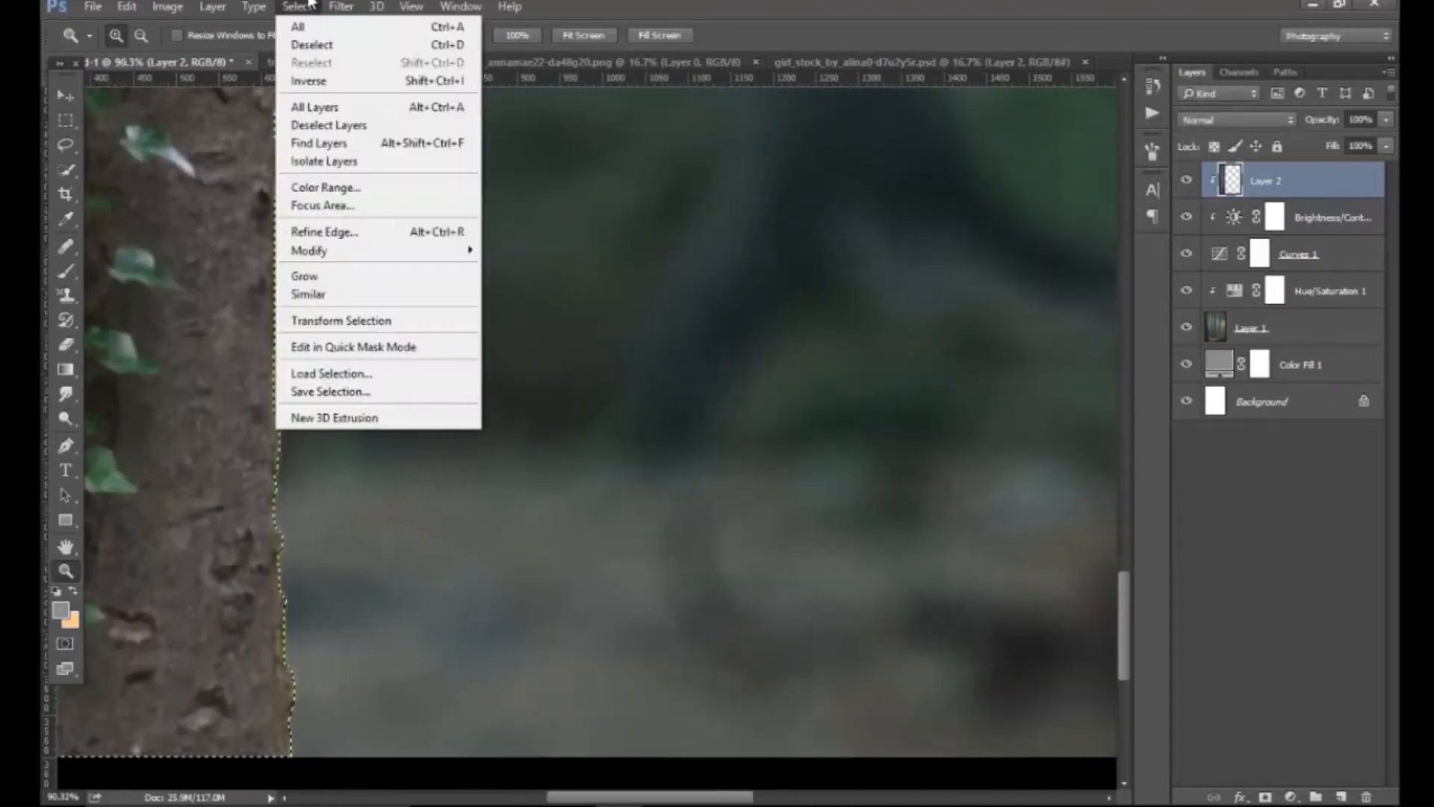
pyautogui.click(308, 81)
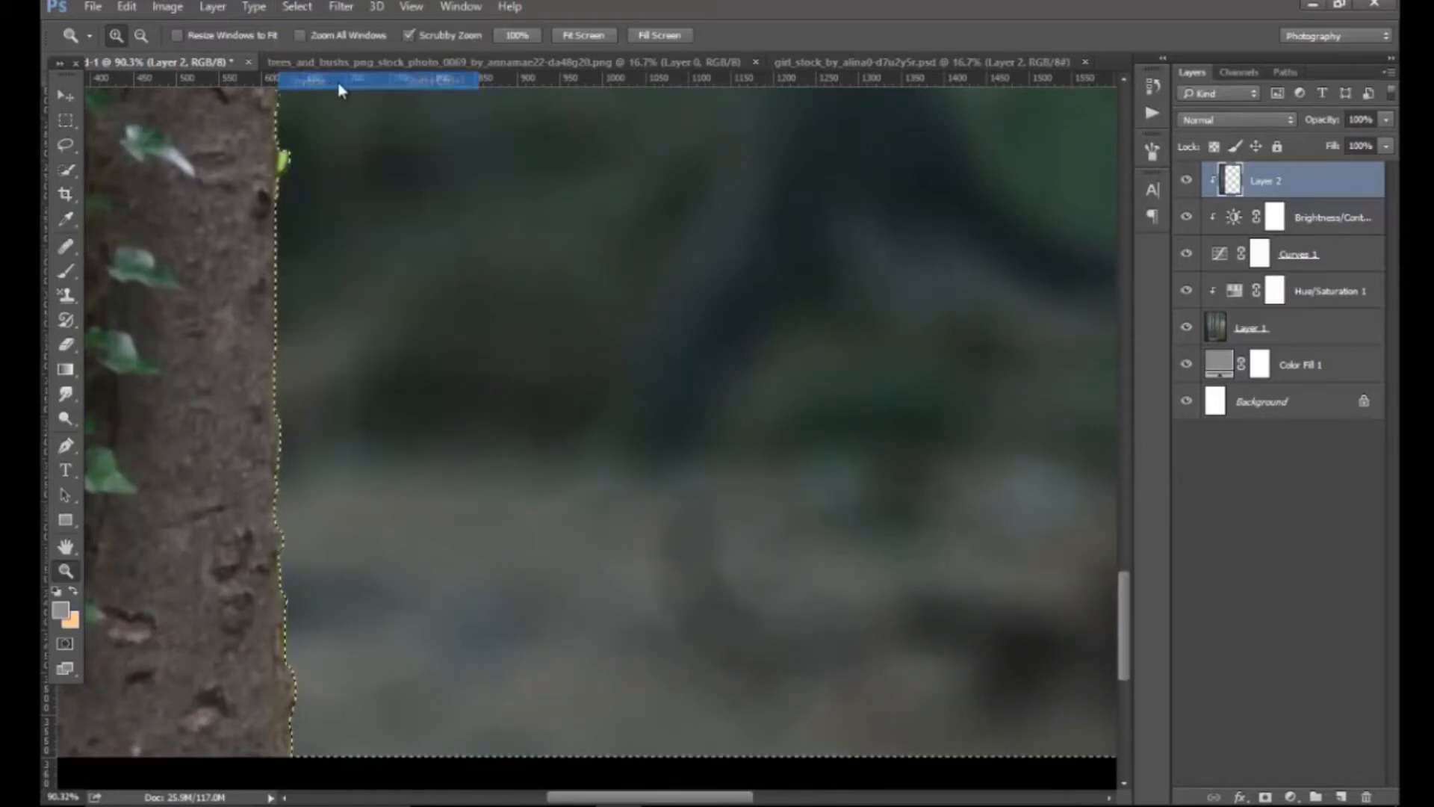
pyautogui.moveTo(723, 486); pyautogui.dragTo(657, 499)
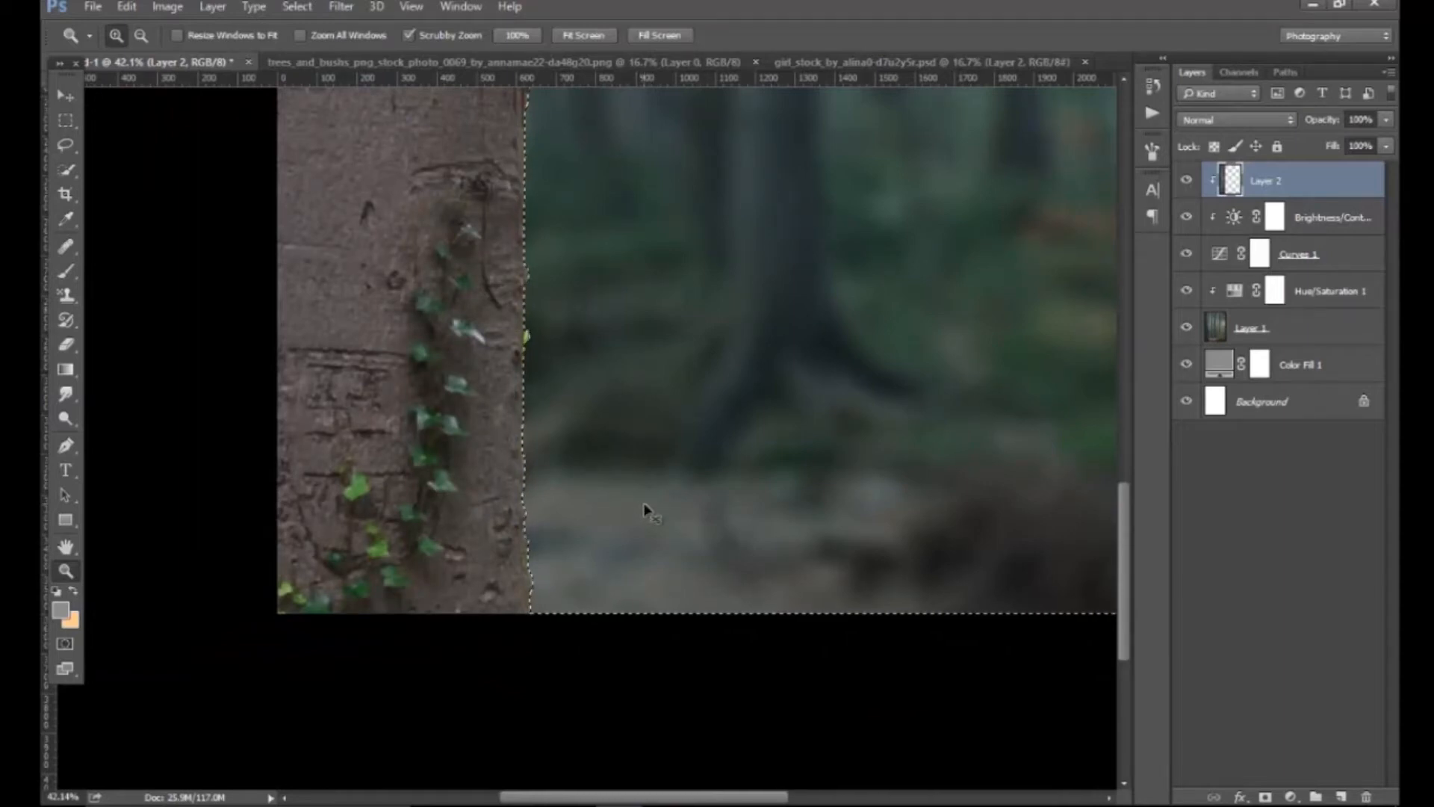
pyautogui.moveTo(518, 503); pyautogui.dragTo(608, 522)
pyautogui.moveTo(494, 557); pyautogui.dragTo(388, 560)
pyautogui.moveTo(607, 411); pyautogui.dragTo(511, 410)
pyautogui.moveTo(499, 304)
pyautogui.mouseDown()
pyautogui.moveTo(525, 326)
pyautogui.moveTo(511, 326)
pyautogui.mouseUp()
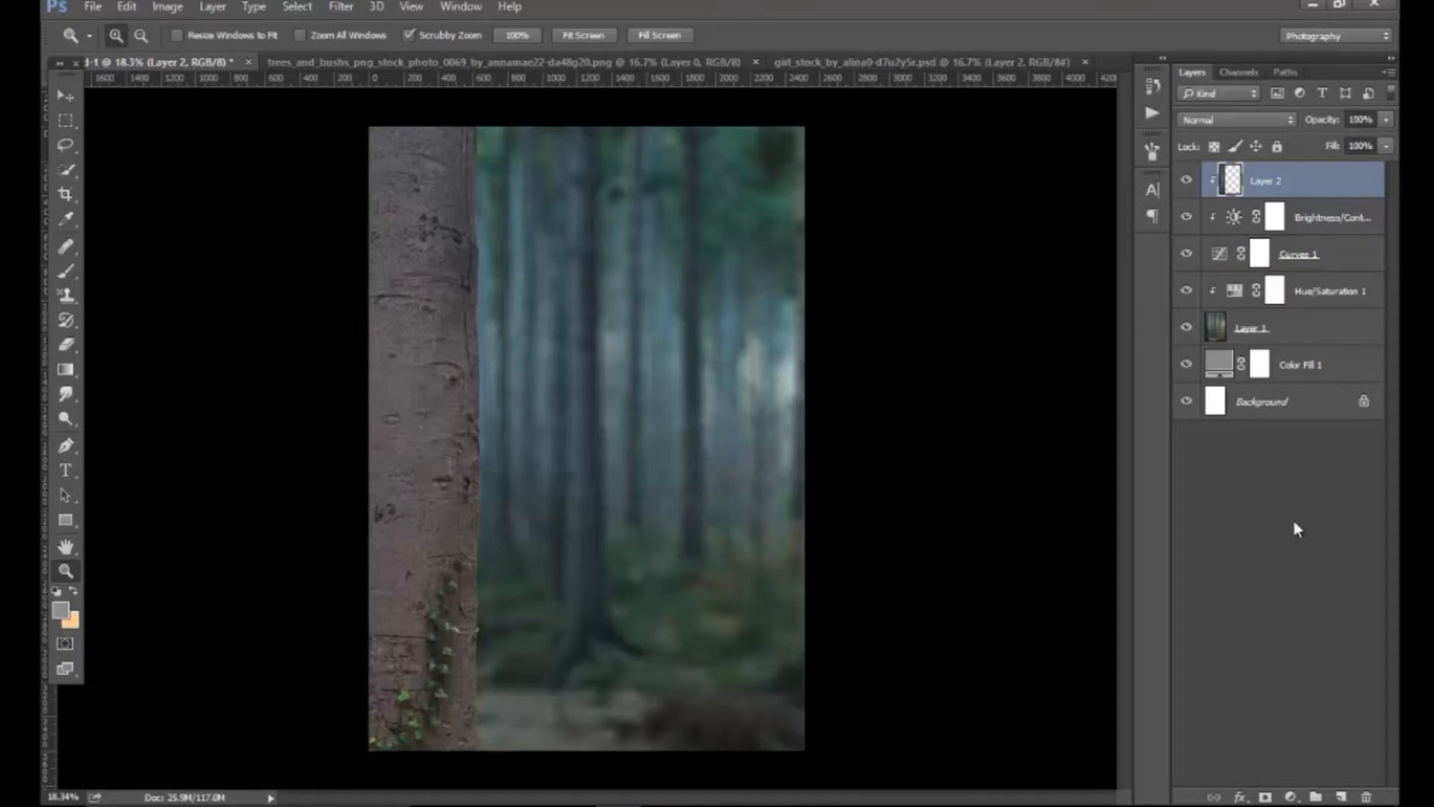
# Add a clipped Brightness/Contrast adjustment above the trunk layer with contrast -21 and brightness lowered below -60.
pyautogui.click(1290, 798)
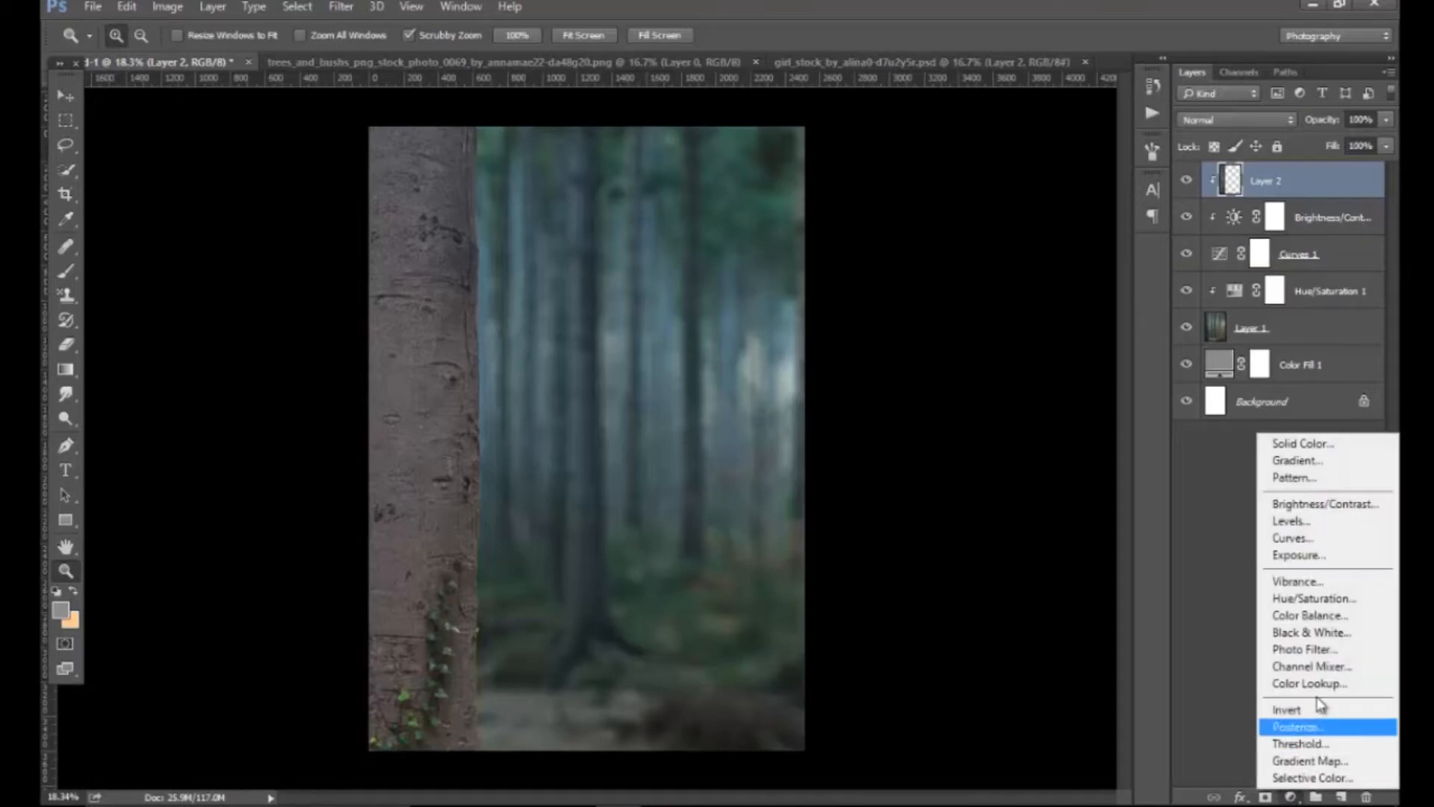
pyautogui.click(1341, 506)
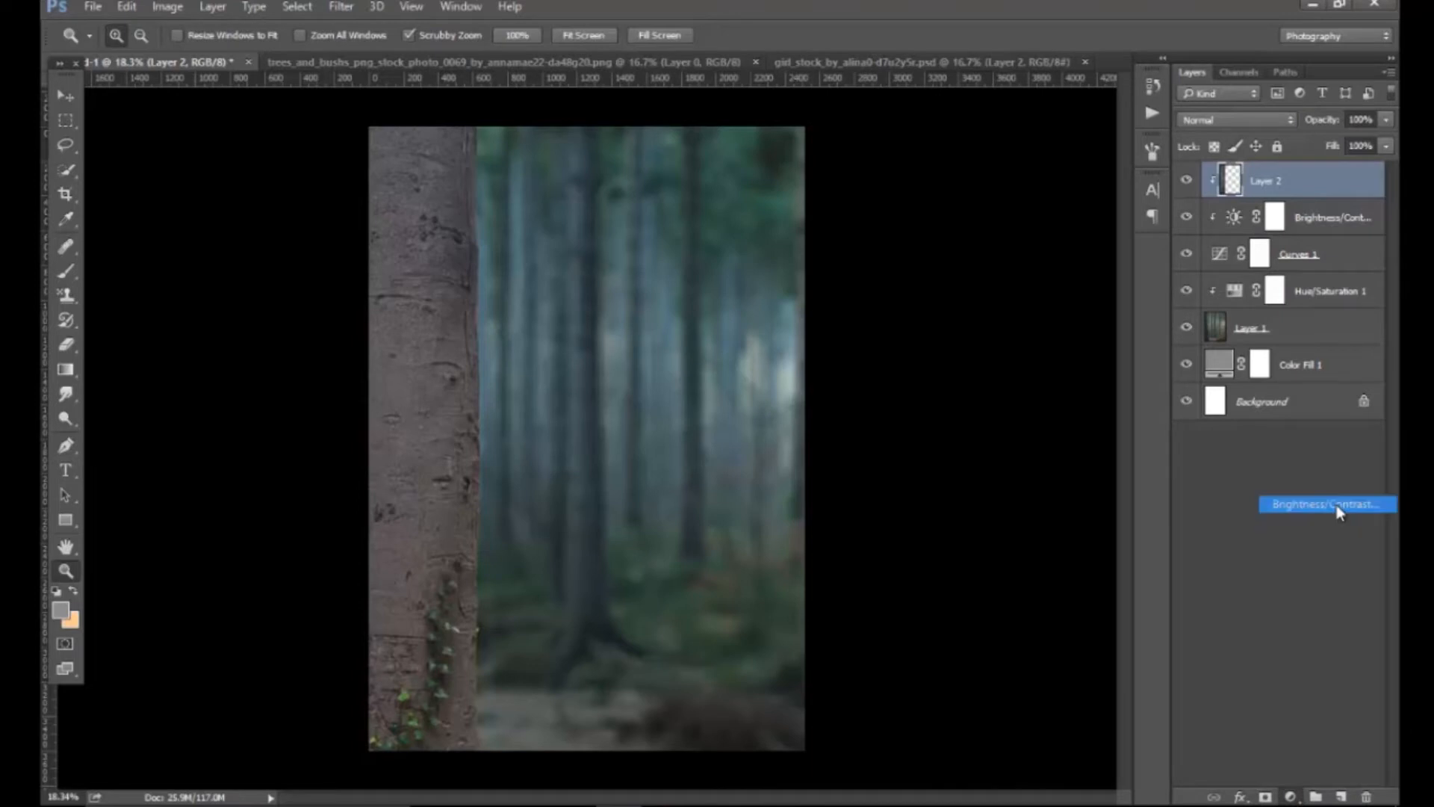
pyautogui.click(913, 480)
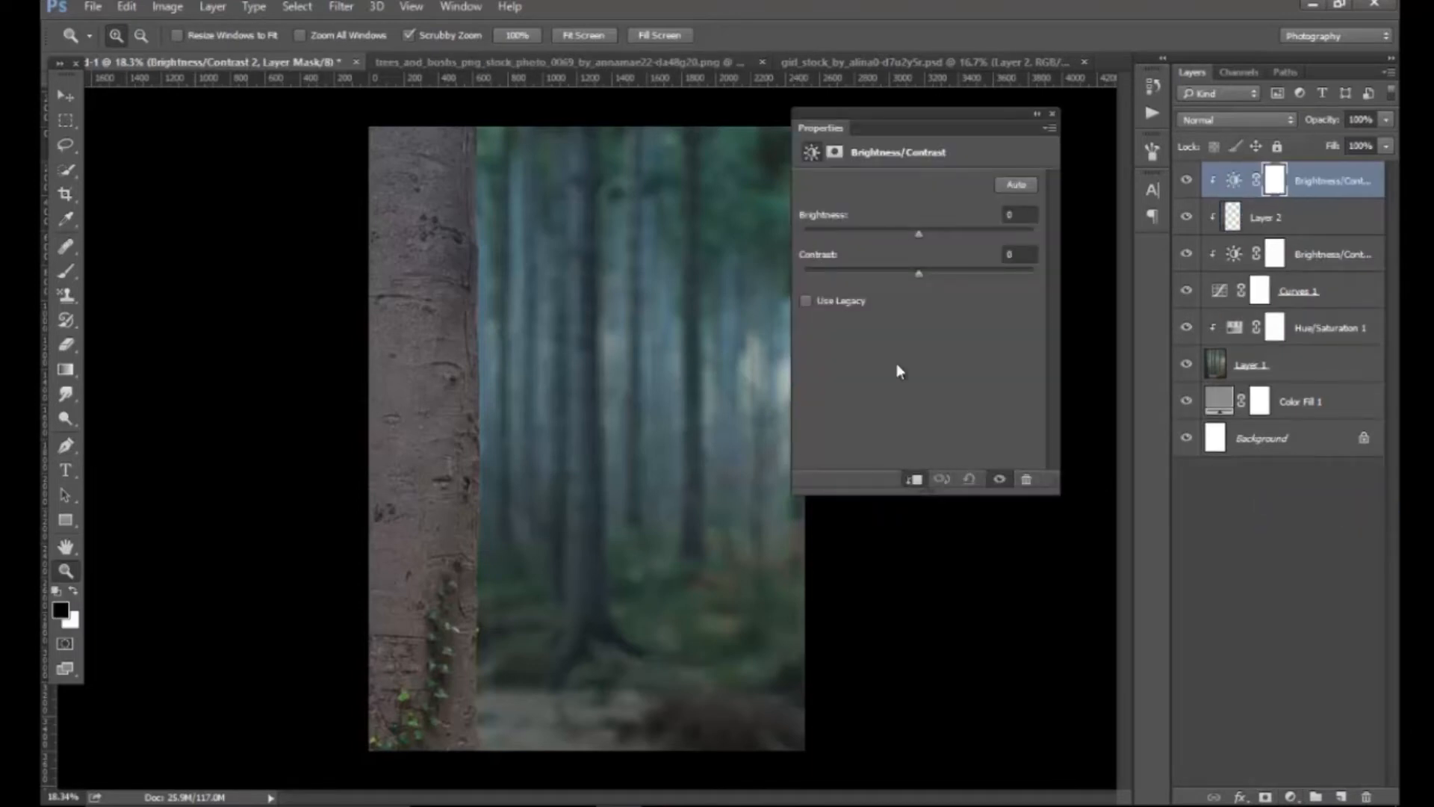
pyautogui.moveTo(917, 275); pyautogui.dragTo(879, 271)
pyautogui.moveTo(919, 234); pyautogui.dragTo(873, 245)
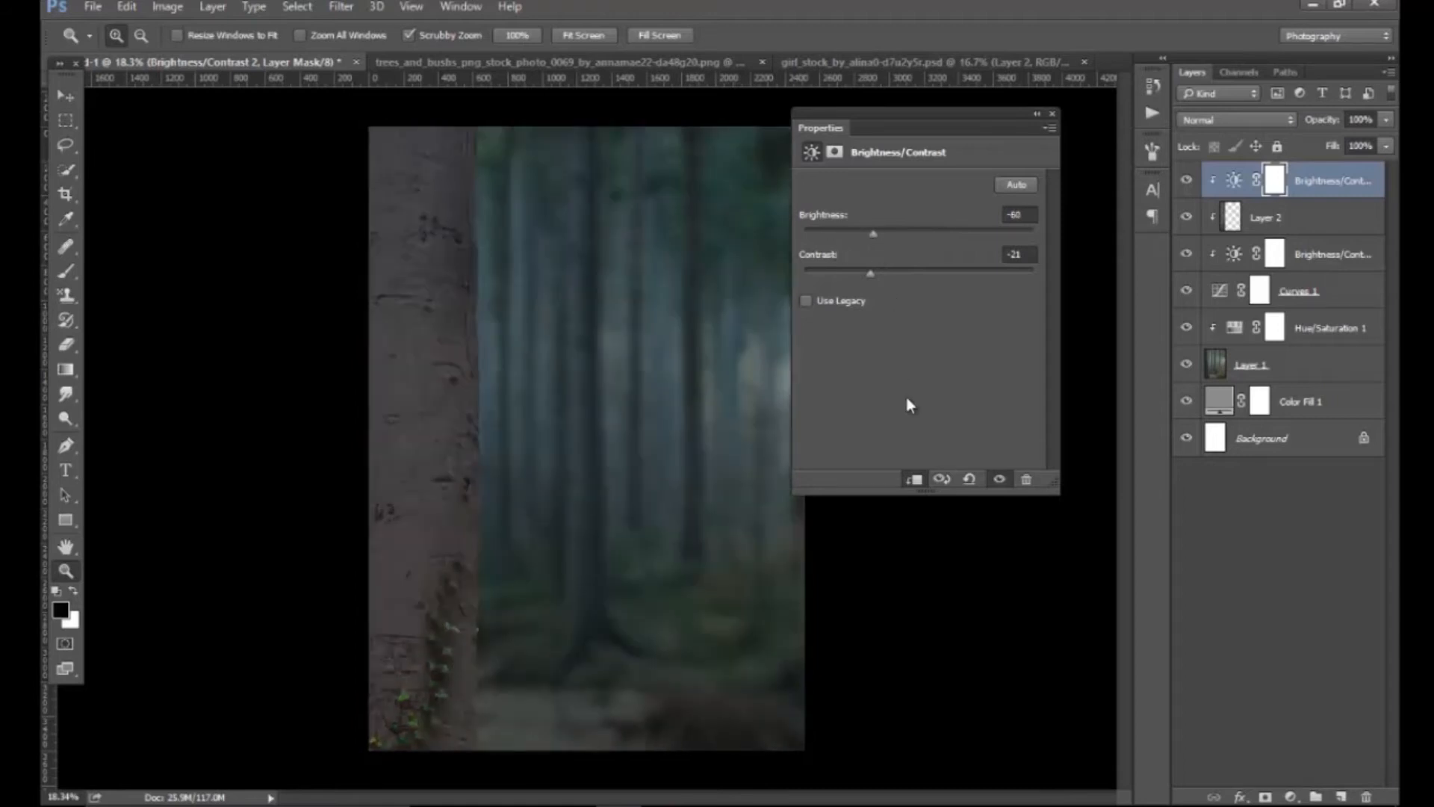
pyautogui.moveTo(877, 234); pyautogui.dragTo(847, 237)
# Release the trunk layer from its clipping mask and clip the Brightness/Contrast adjustment above it to the trunk only.
pyautogui.click(1278, 221)
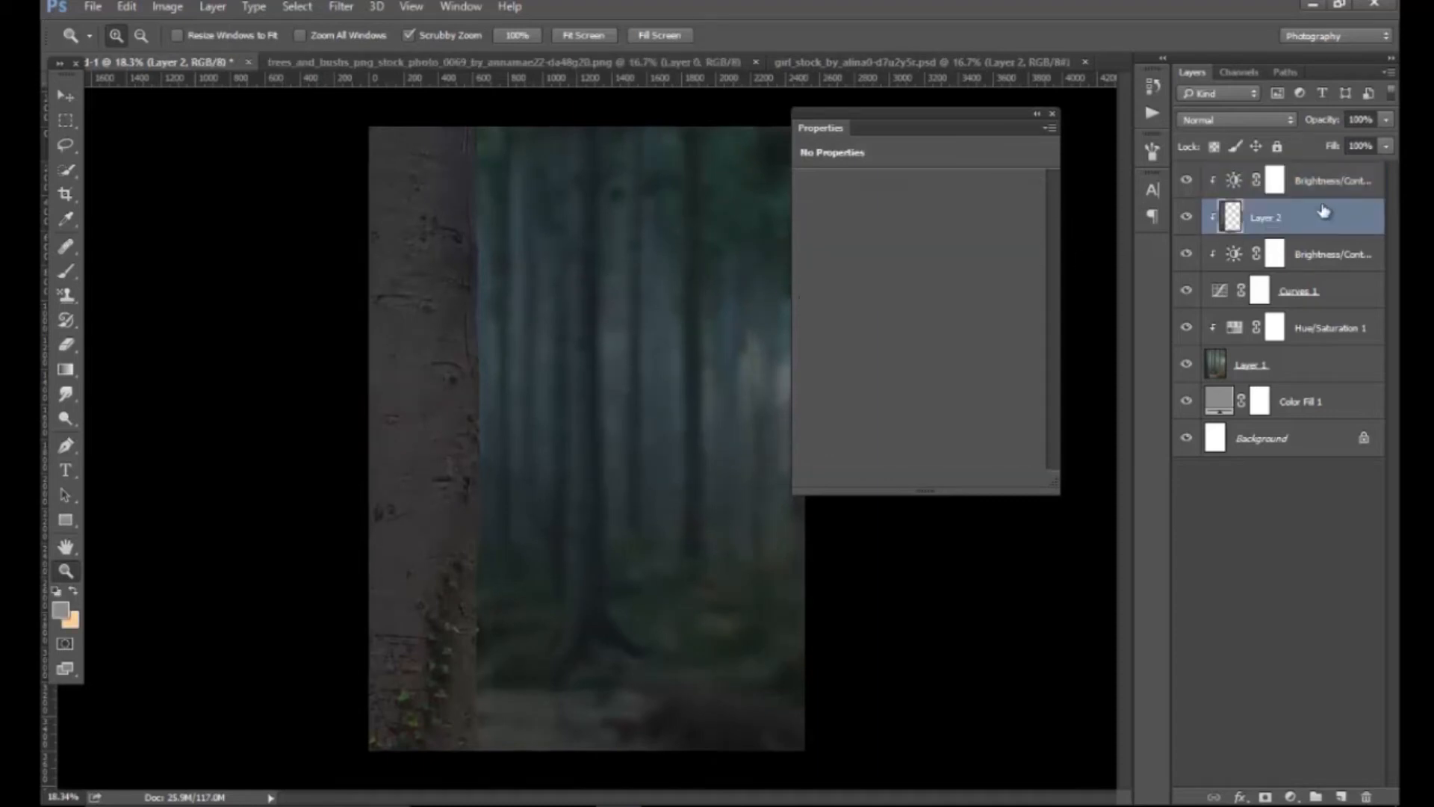
pyautogui.rightClick(1280, 221)
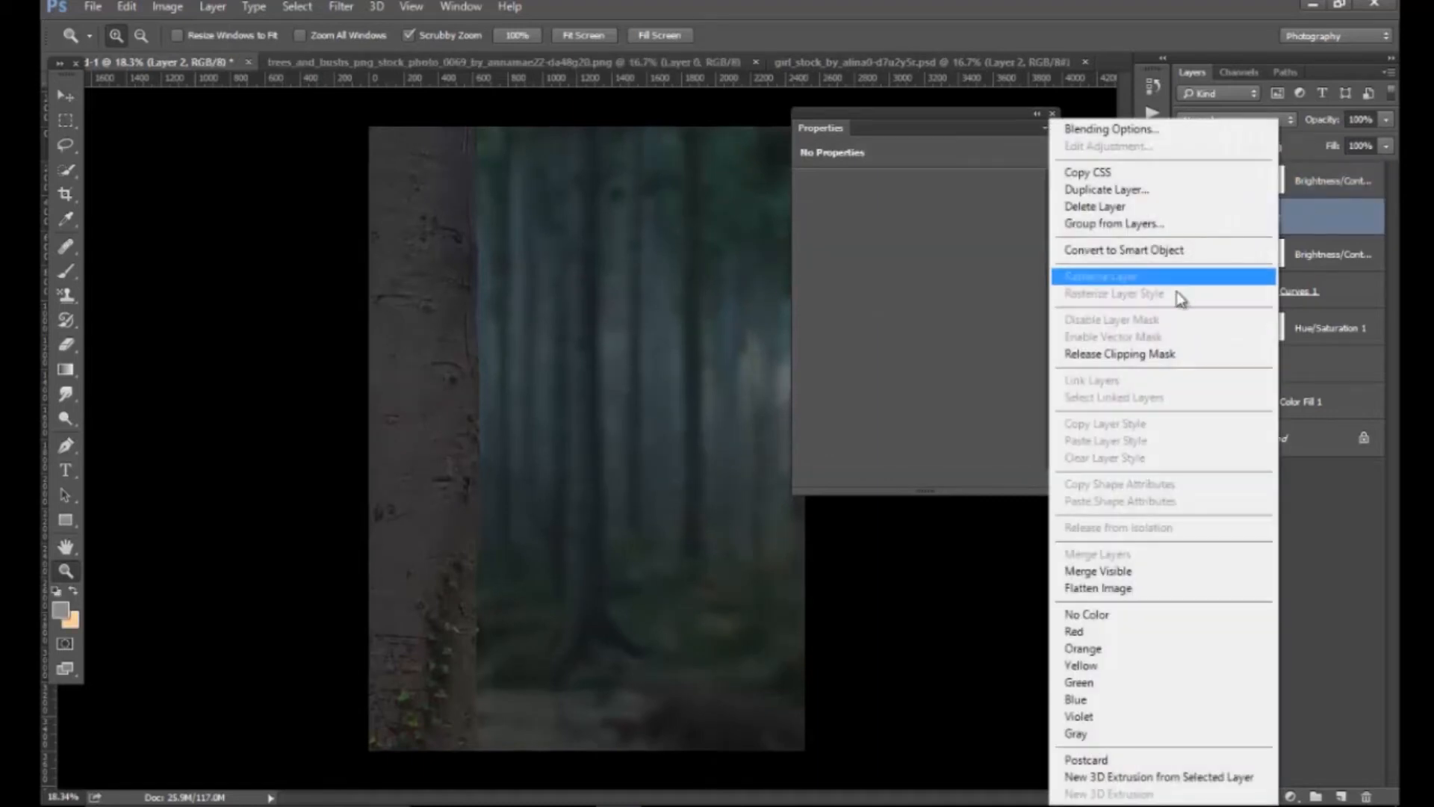
pyautogui.click(1121, 354)
pyautogui.press('alt')
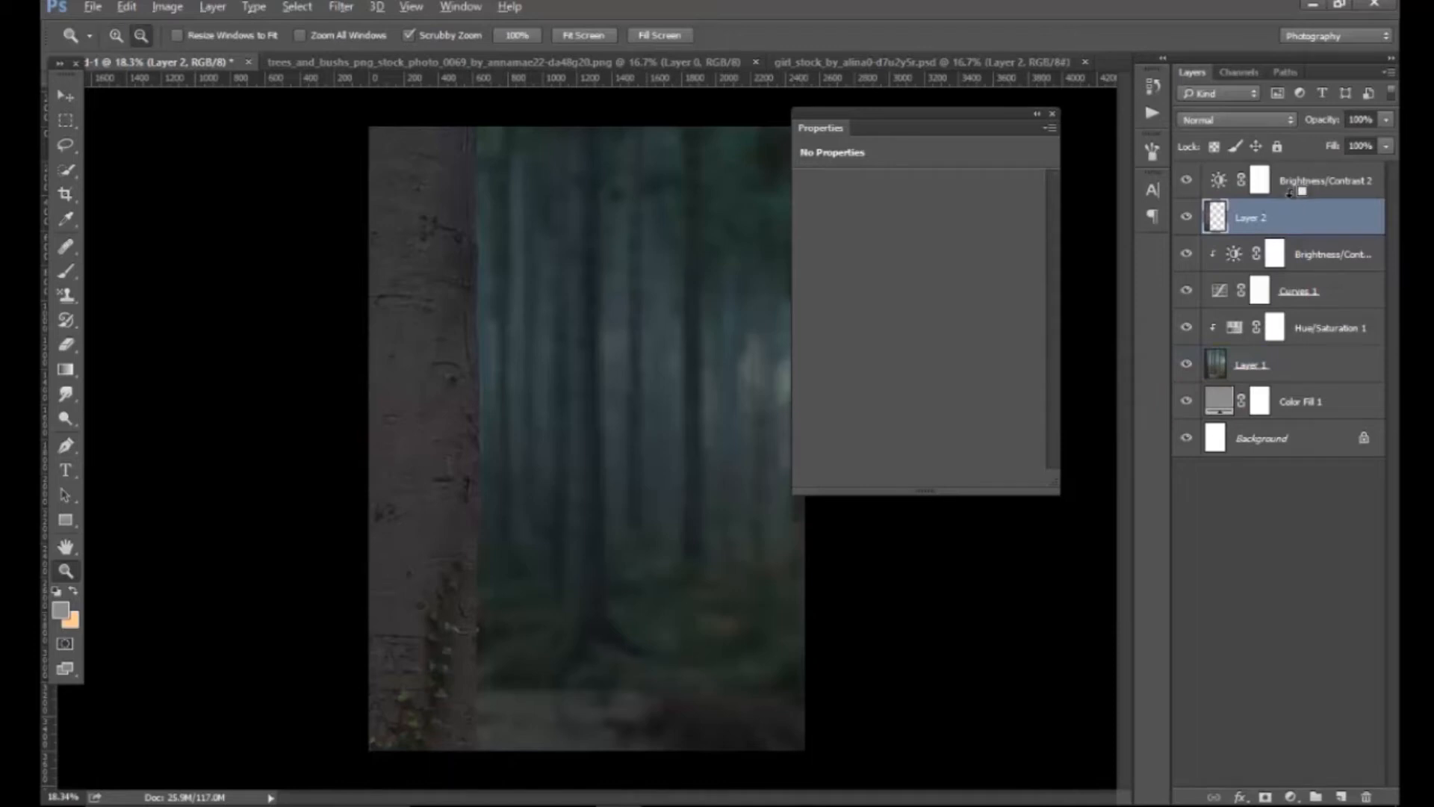
pyautogui.keyDown('alt'); pyautogui.click(1292, 191); pyautogui.keyUp('alt')
# Set the trunk's Brightness/Contrast adjustment to brightness -109 and compare the image with and without it.
pyautogui.click(1315, 180)
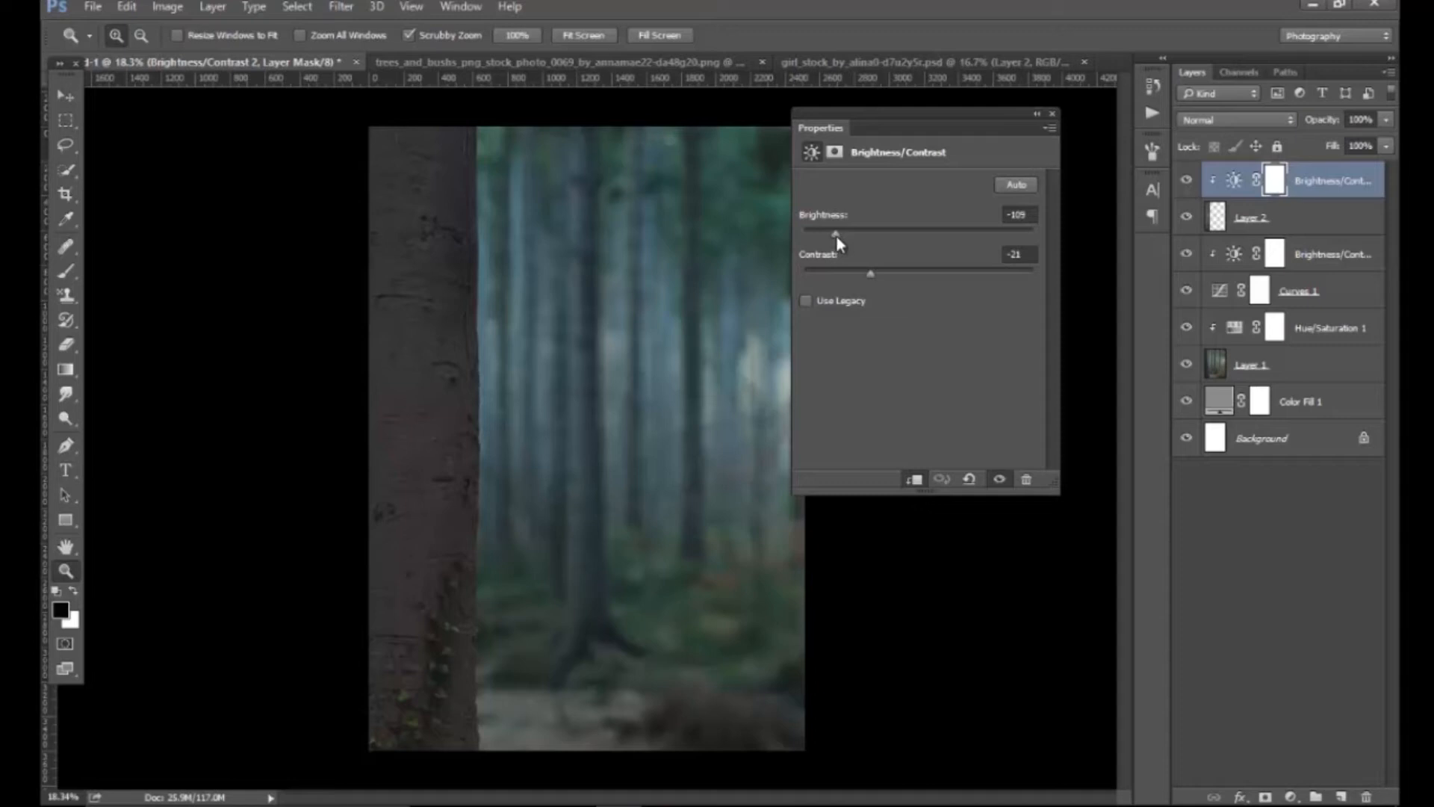
pyautogui.click(1052, 114)
pyautogui.click(1185, 181)
pyautogui.click(1185, 180)
pyautogui.moveTo(671, 525); pyautogui.dragTo(618, 560)
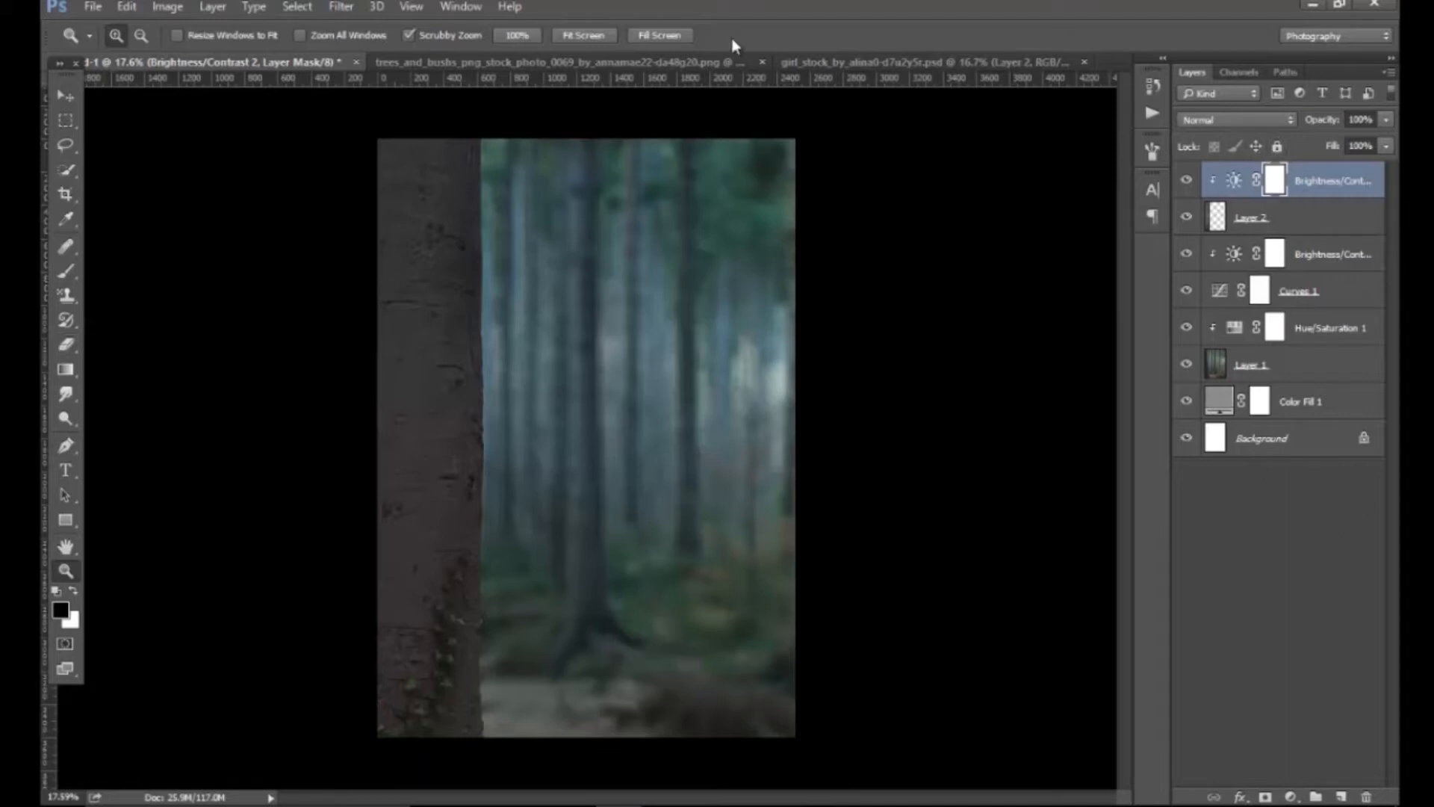
# Bring the masked girl cutout from the girl stock document into the forest composite and position her leaning against the tree trunk.
pyautogui.click(822, 62)
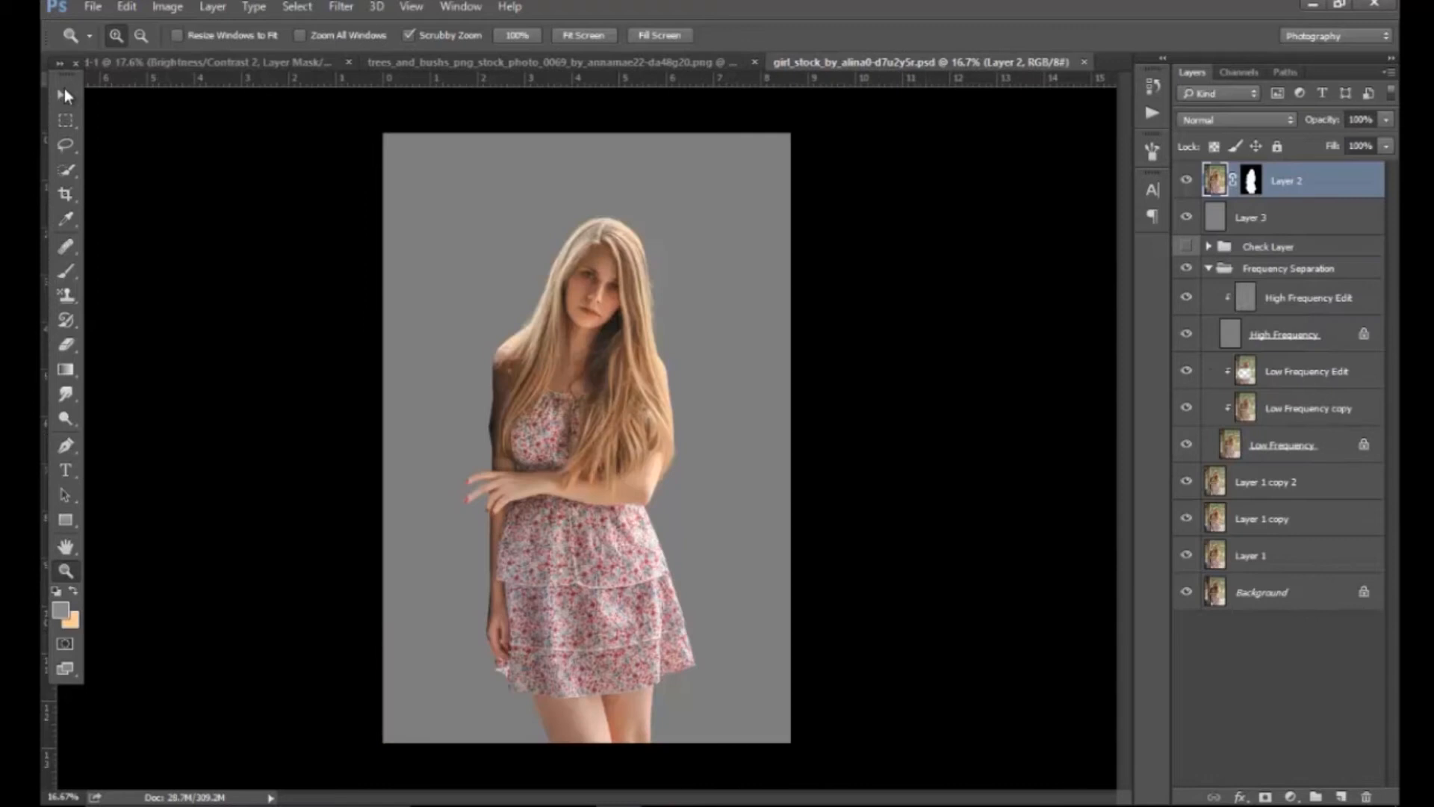
pyautogui.click(67, 95)
pyautogui.moveTo(602, 463); pyautogui.dragTo(616, 385)
pyautogui.rightClick(1318, 177)
pyautogui.click(1108, 355)
pyautogui.moveTo(640, 437); pyautogui.dragTo(637, 523)
pyautogui.press('z')
pyautogui.moveTo(474, 333); pyautogui.dragTo(490, 448)
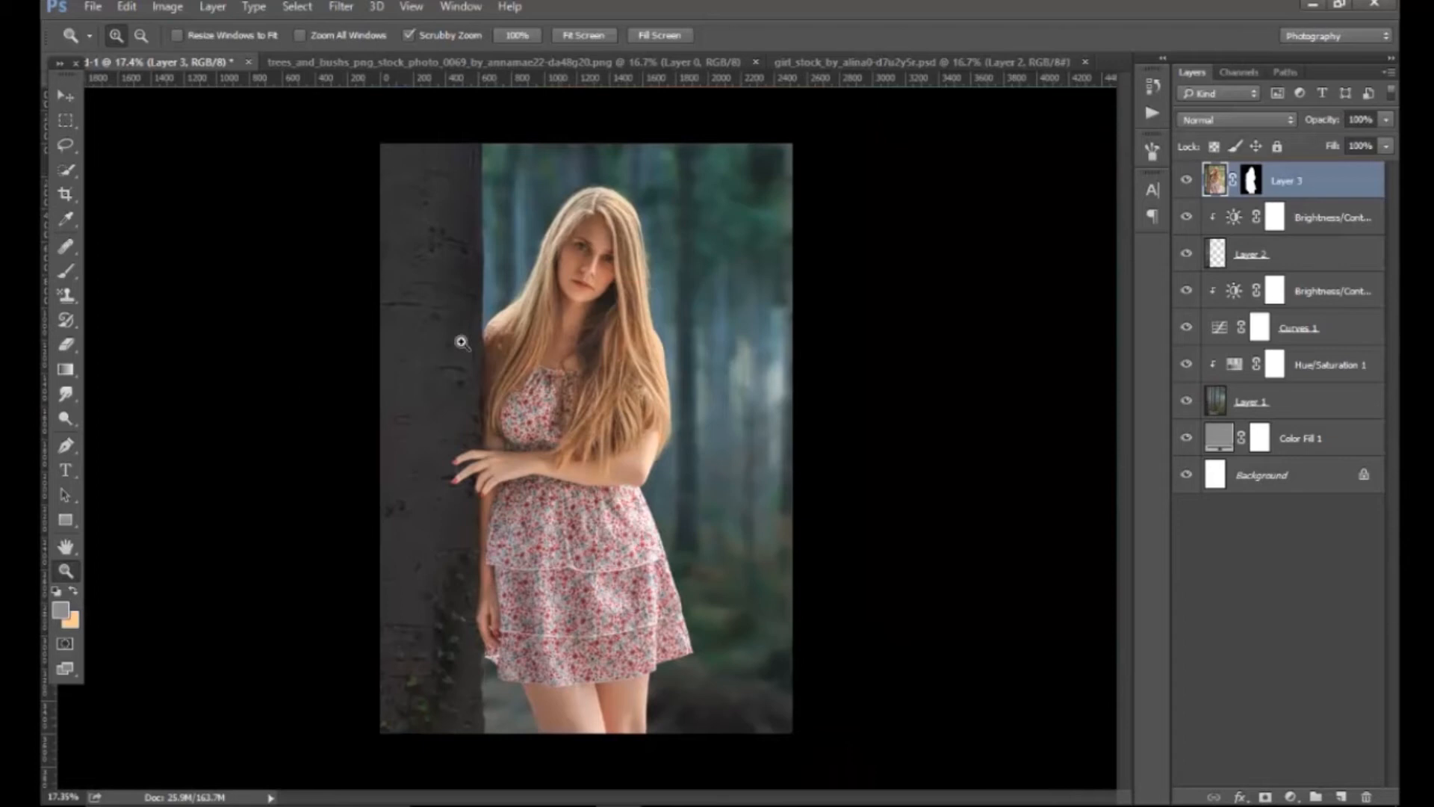
pyautogui.moveTo(631, 257); pyautogui.dragTo(635, 314)
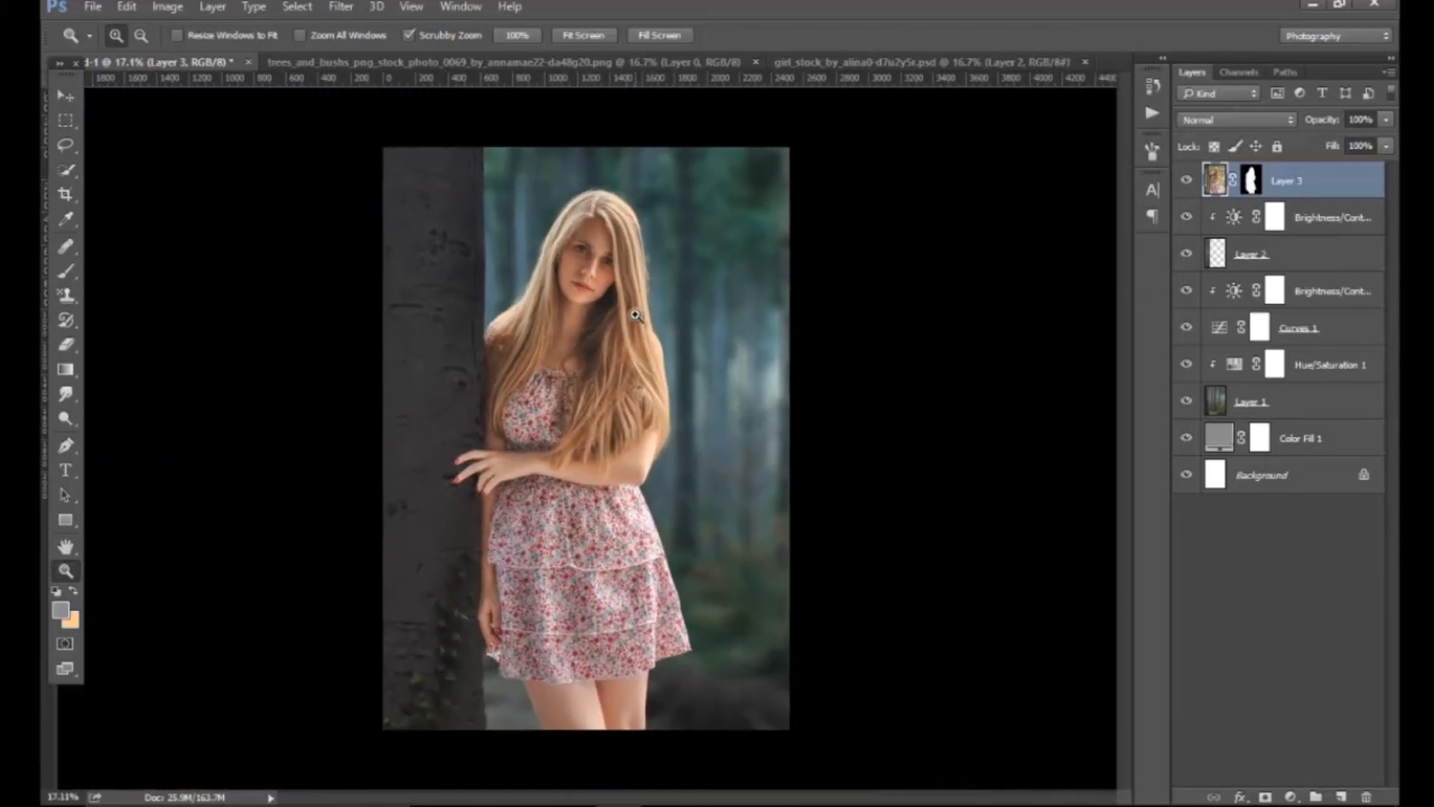
pyautogui.moveTo(598, 365); pyautogui.dragTo(618, 377)
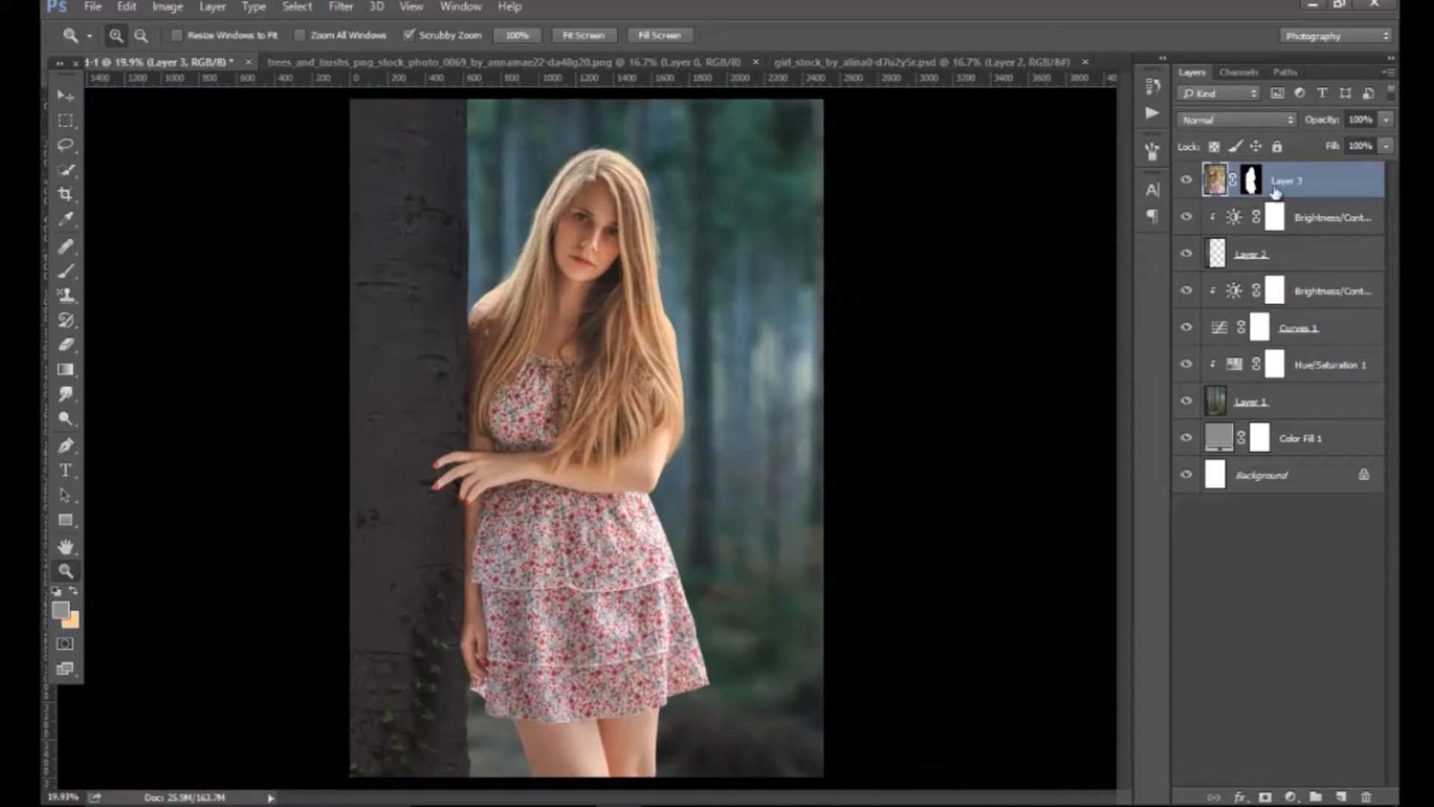
# Apply a Camera Raw filter to the girl layer with saturation -18 and temperature -11, and inspect her face and hair.
pyautogui.click(340, 6)
pyautogui.click(445, 113)
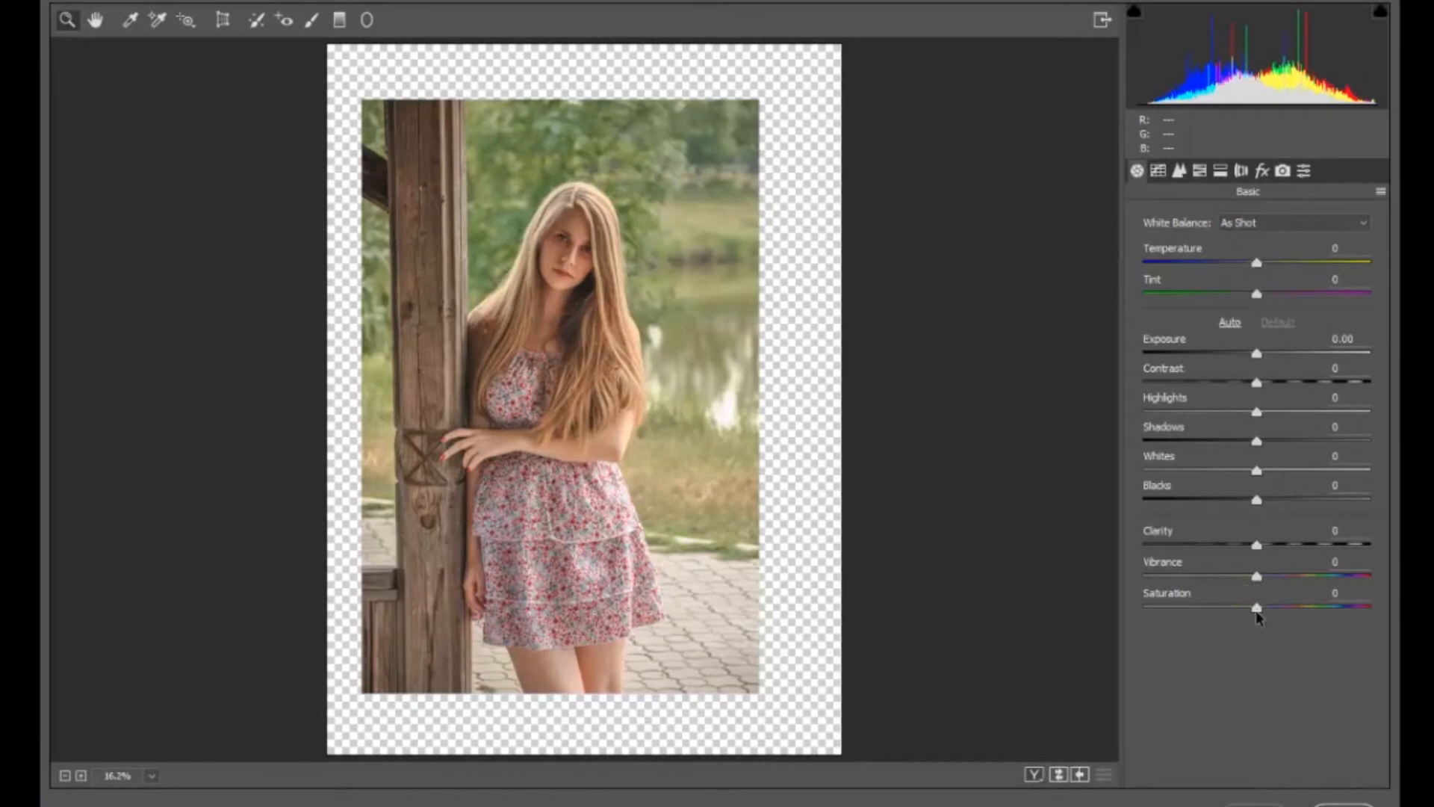
pyautogui.moveTo(1257, 611); pyautogui.dragTo(1238, 614)
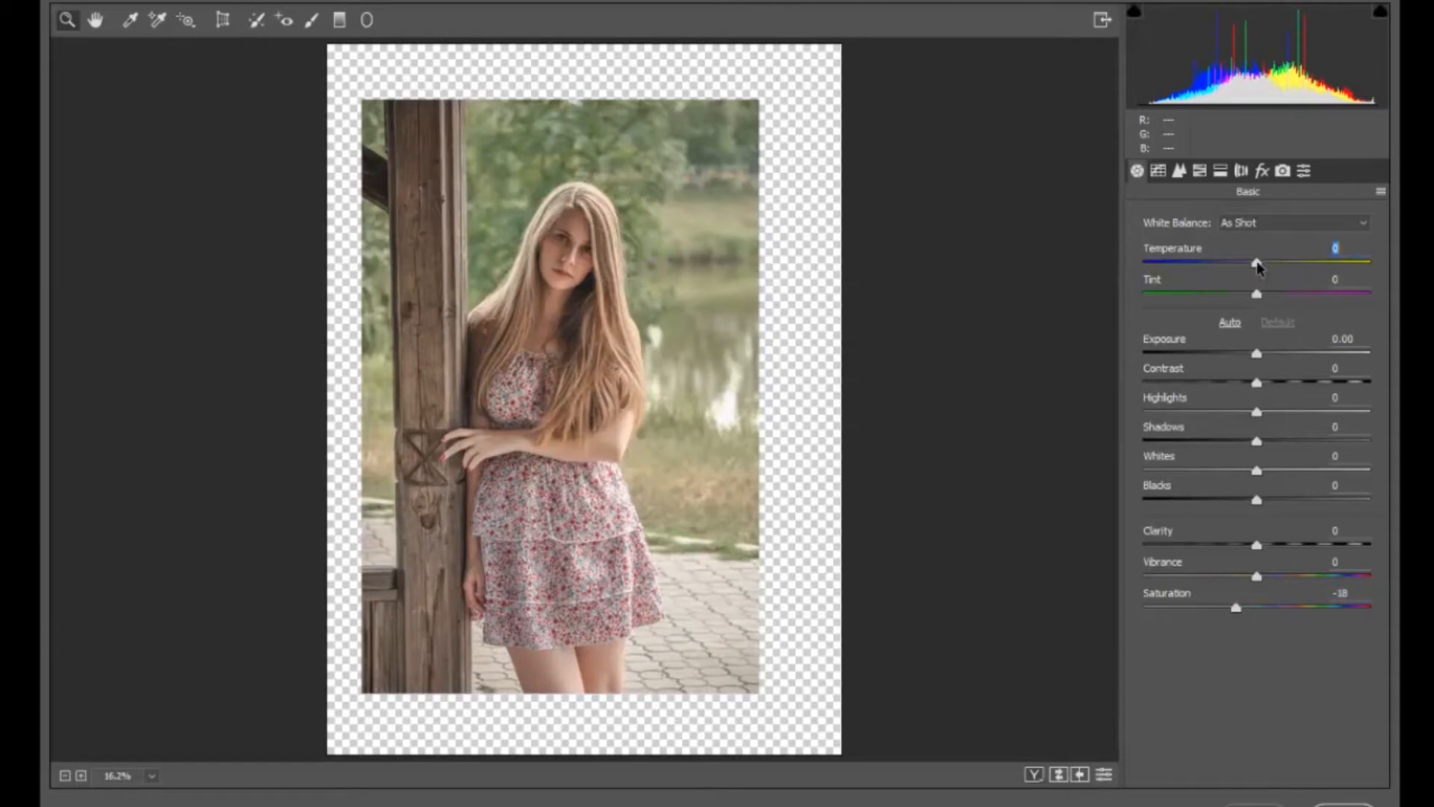
pyautogui.moveTo(1259, 267); pyautogui.dragTo(1245, 267)
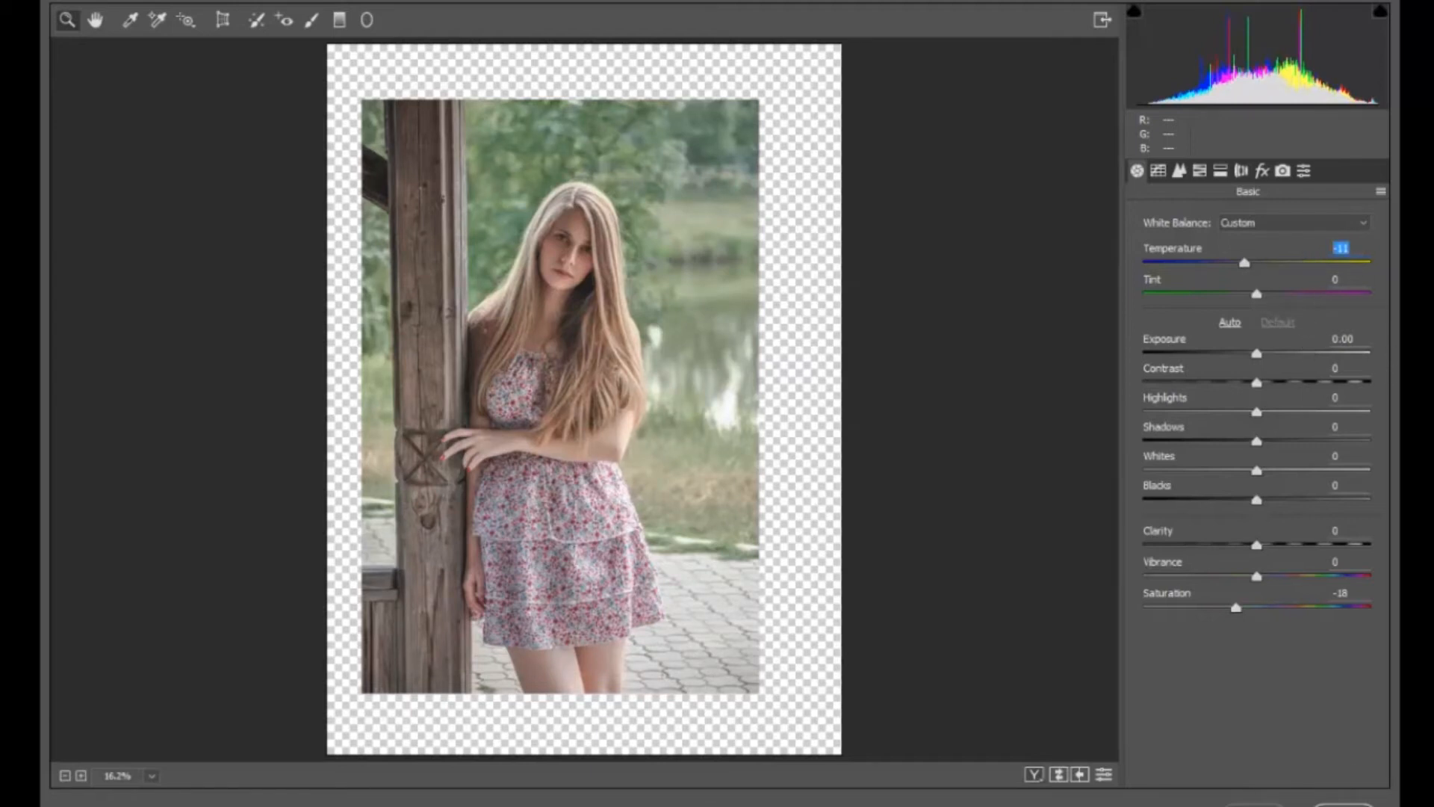
pyautogui.click(1345, 804)
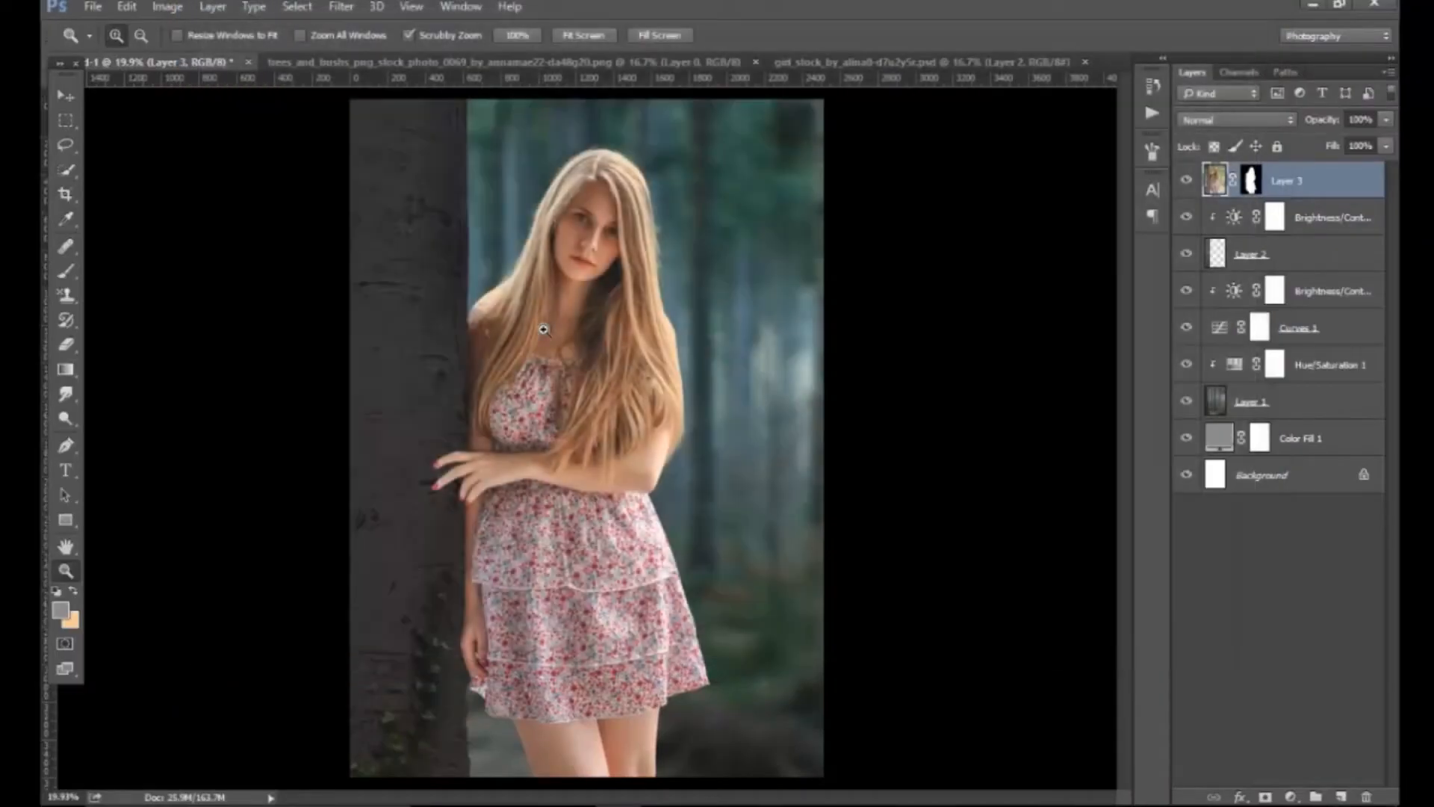
pyautogui.moveTo(647, 249); pyautogui.dragTo(737, 336)
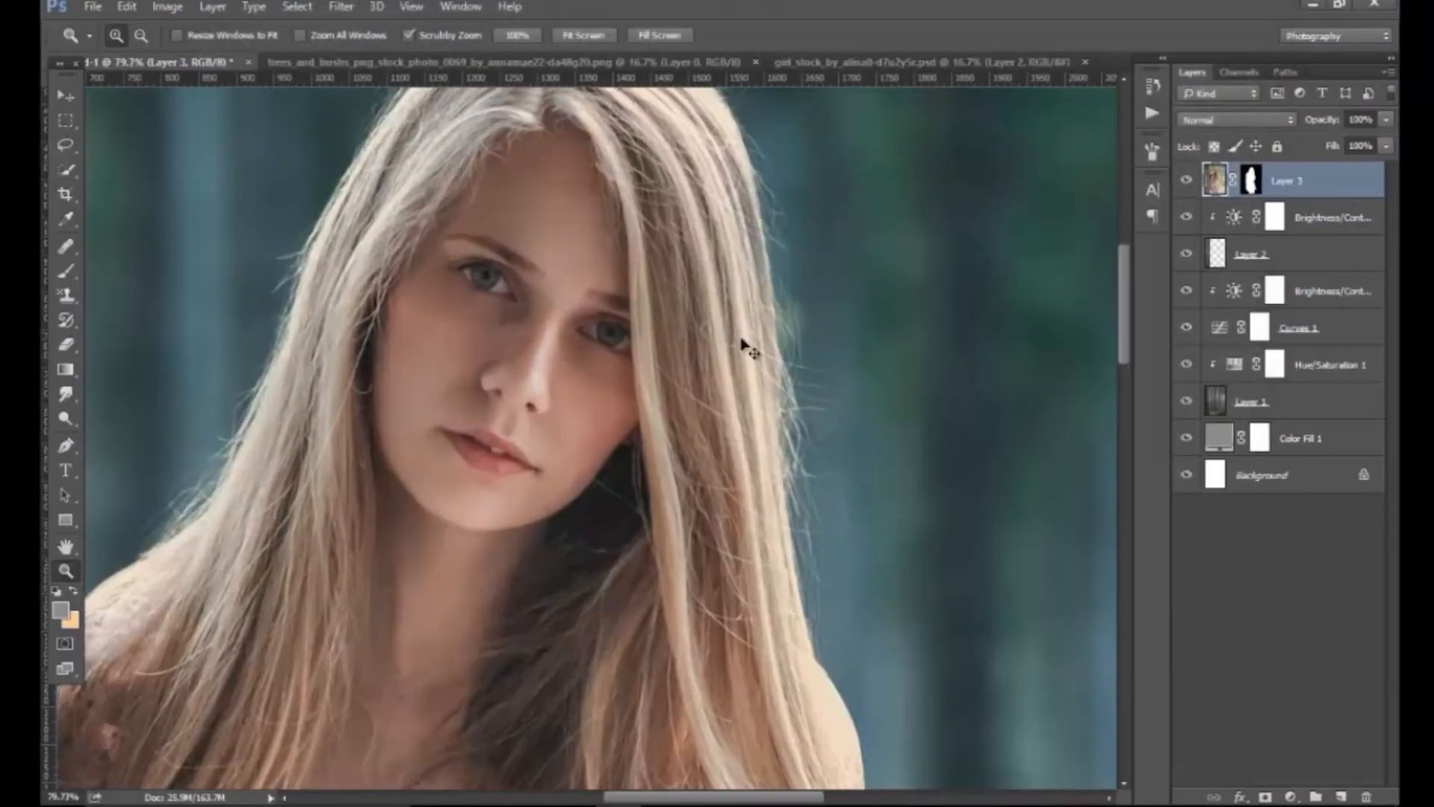
pyautogui.moveTo(513, 431); pyautogui.dragTo(446, 304)
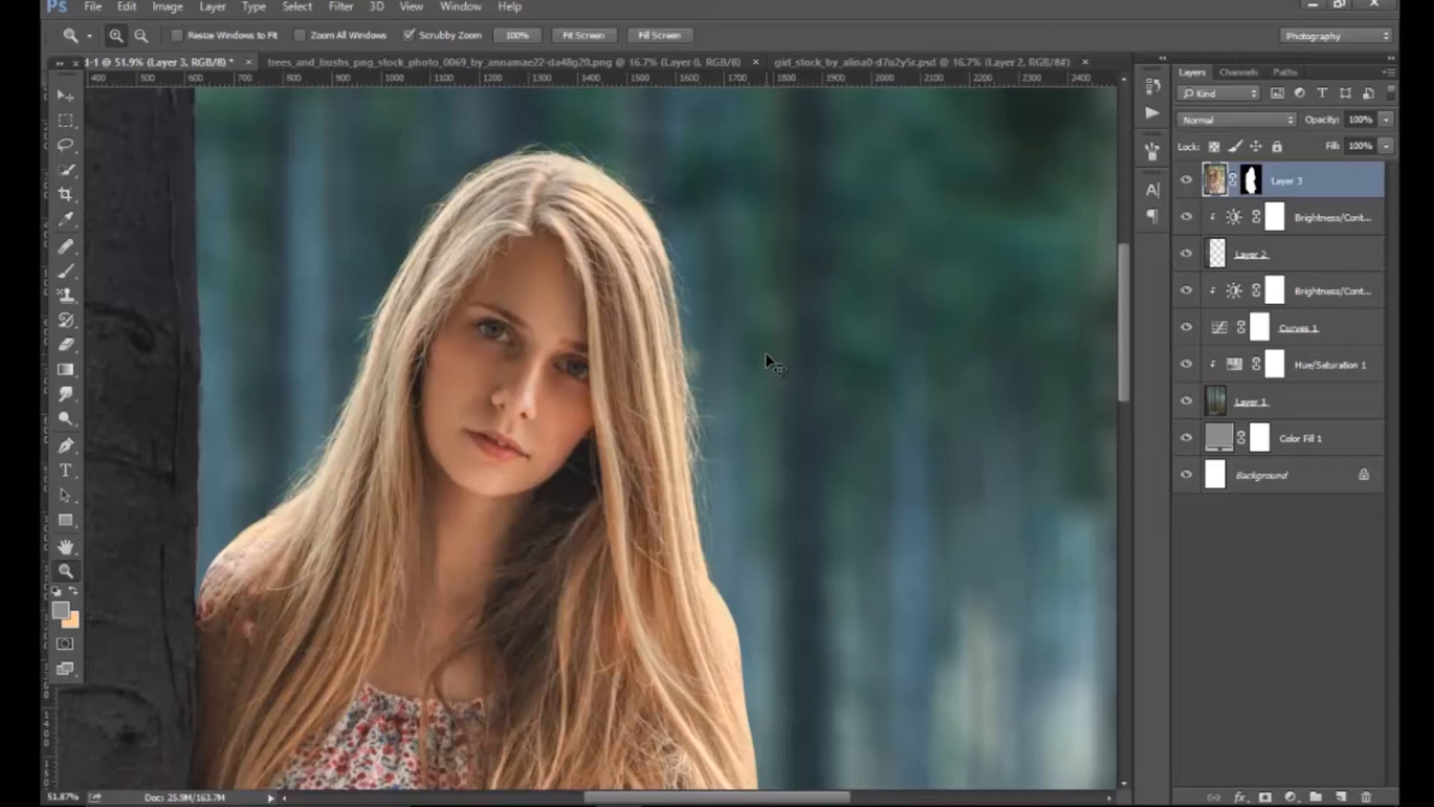
pyautogui.moveTo(769, 361); pyautogui.dragTo(608, 385)
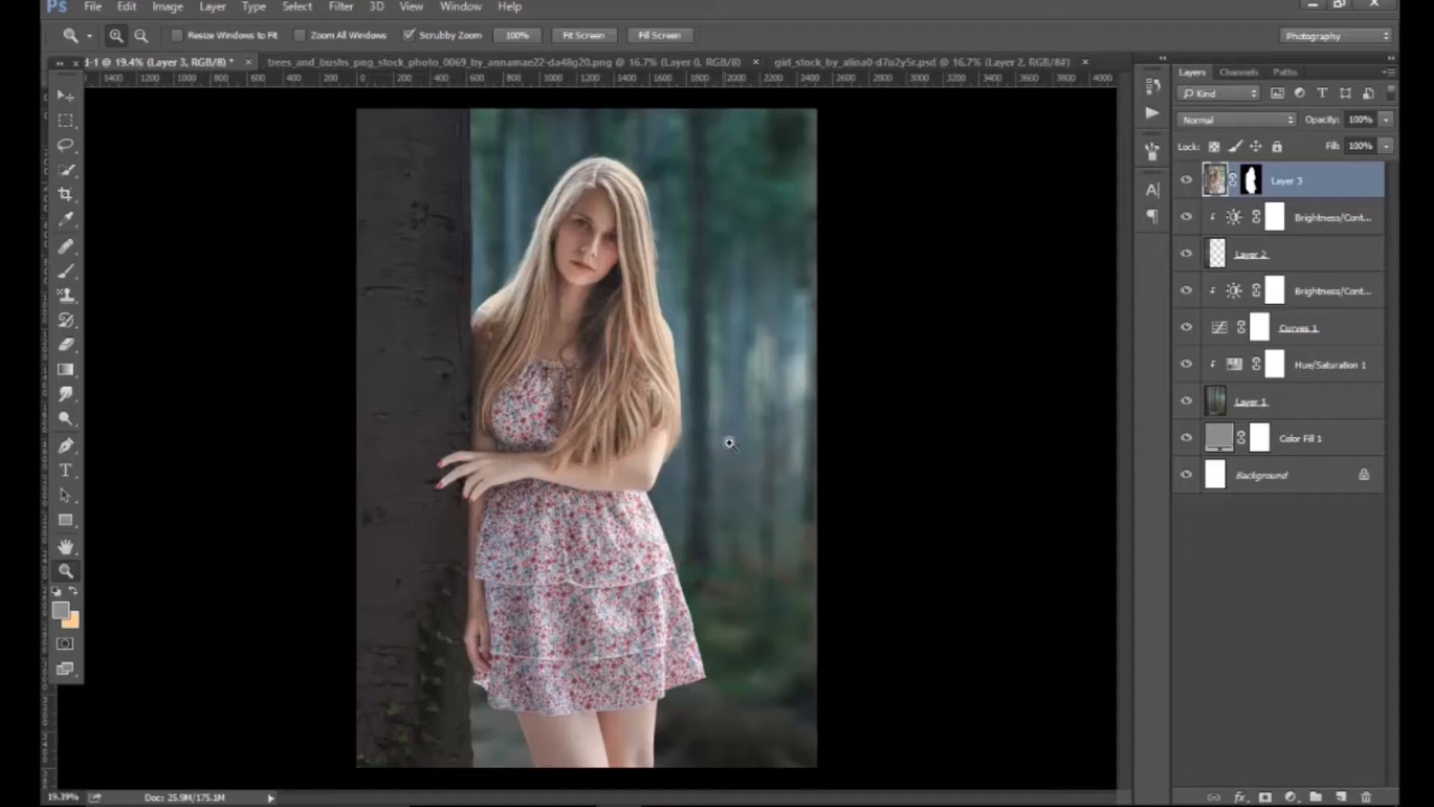
# Add a layer beneath the girl and paint black shadow with a 150 px brush along the trunk edge beside her shoulder and arm.
pyautogui.click(1275, 217)
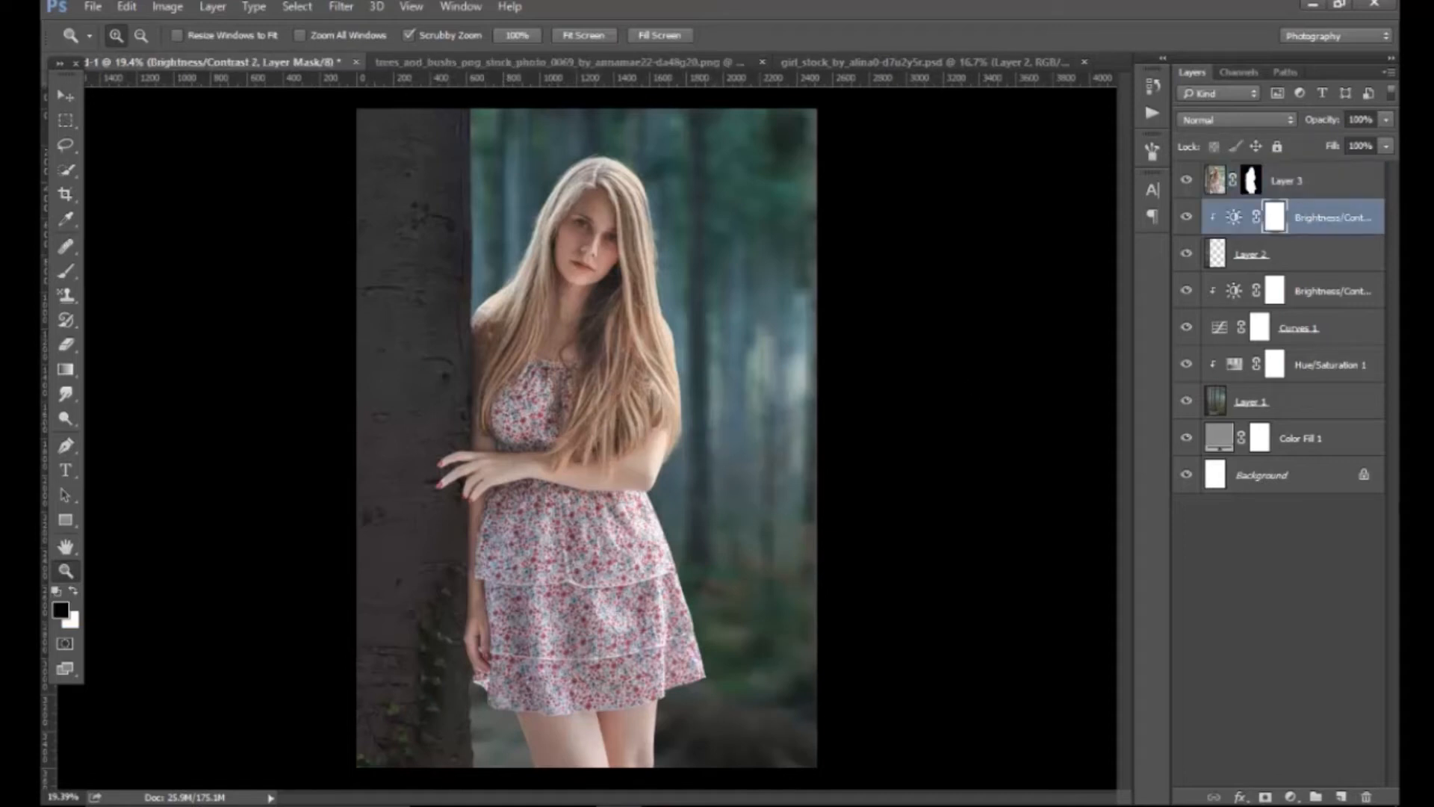
pyautogui.click(1340, 797)
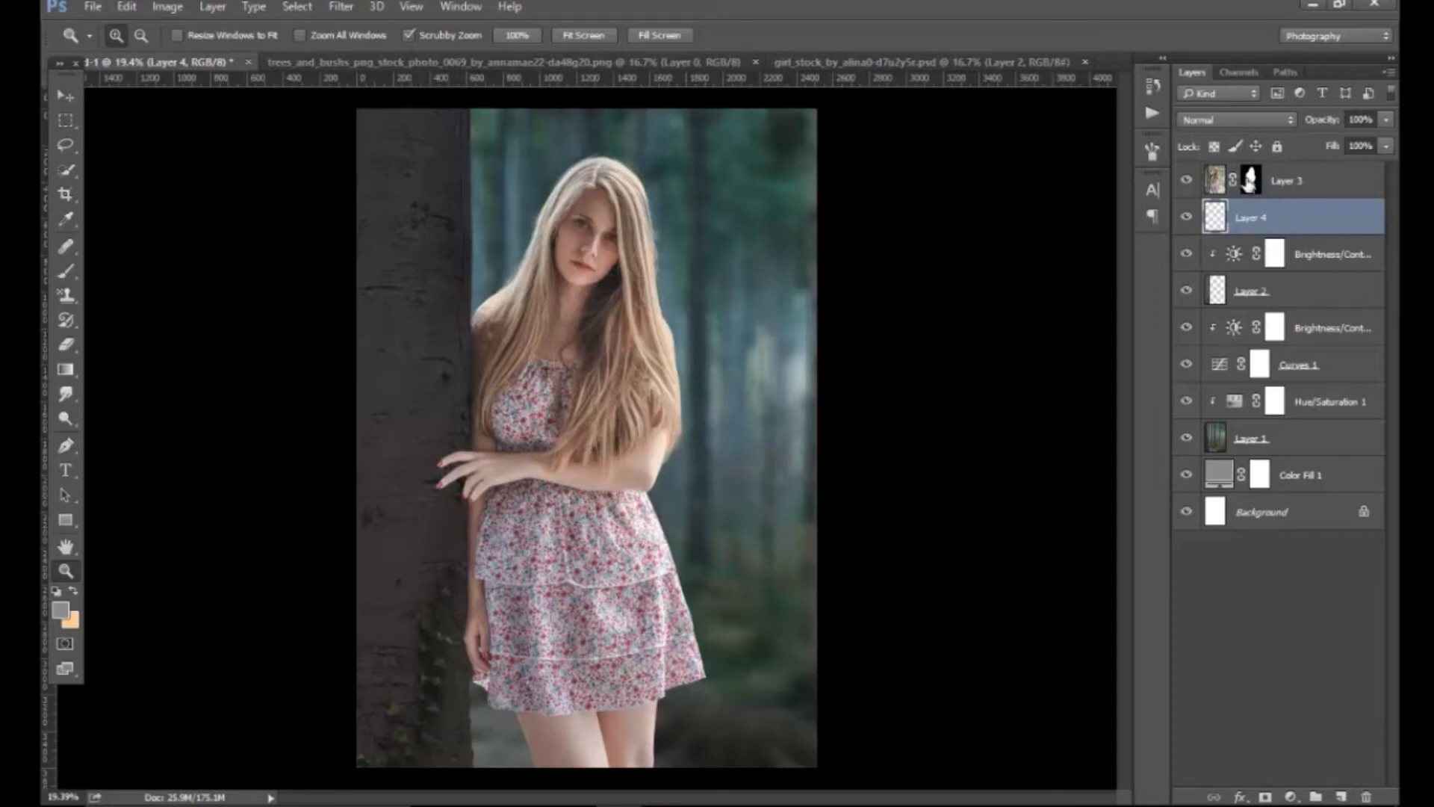
pyautogui.click(454, 366)
pyautogui.press('b')
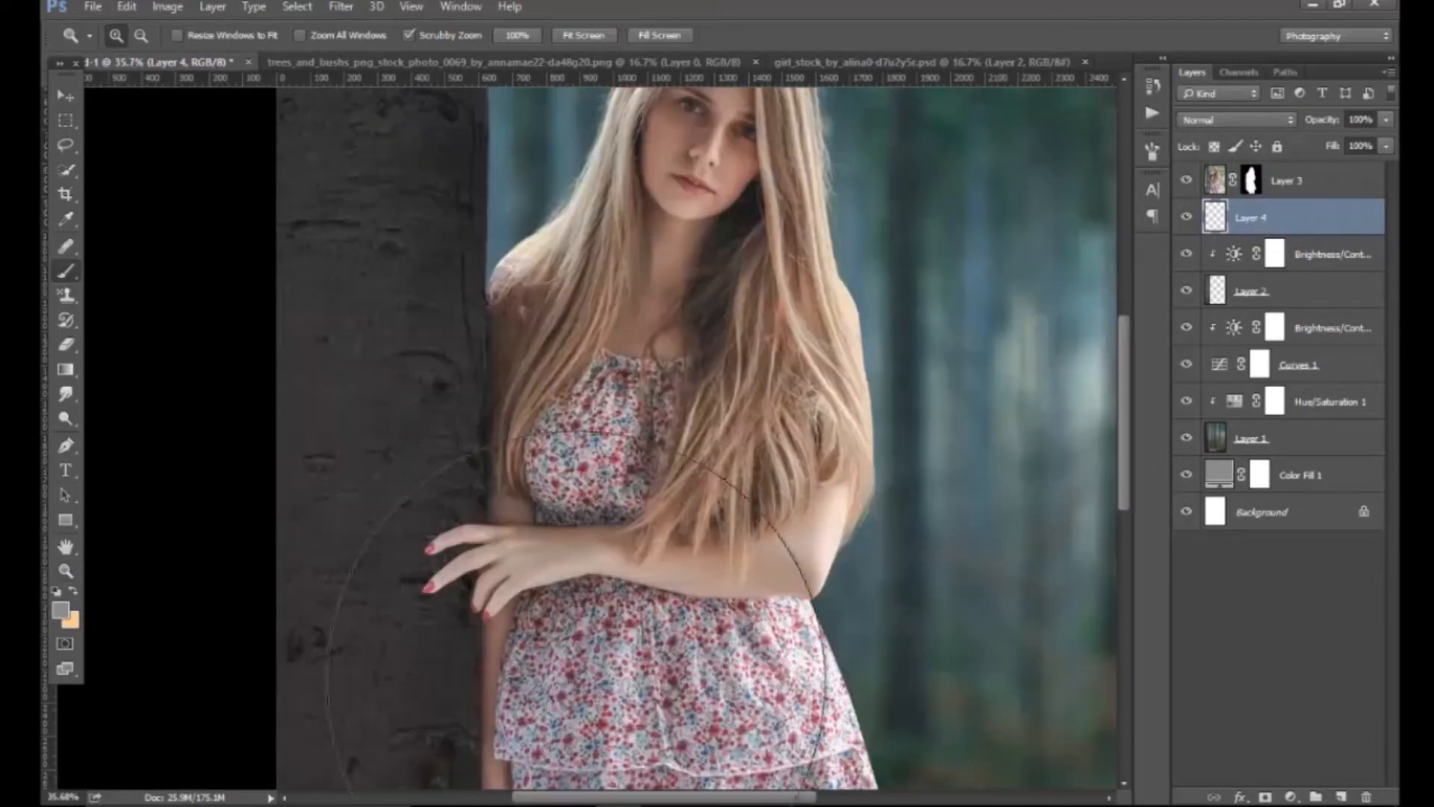
pyautogui.click(57, 593)
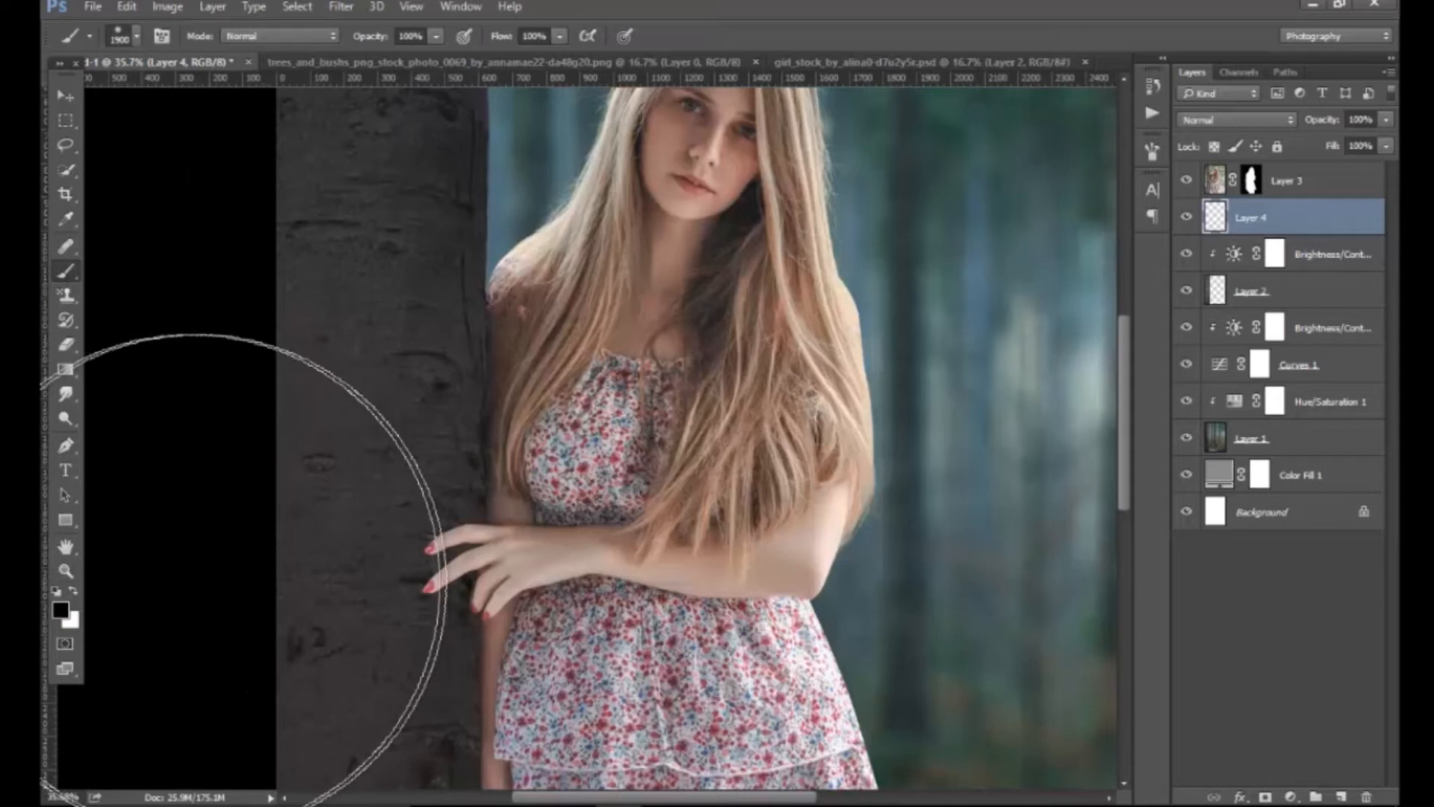
pyautogui.press('[')
pyautogui.press('[')
pyautogui.press('[')
pyautogui.press('[')
pyautogui.press('[')
pyautogui.press('[')
pyautogui.press('[')
pyautogui.press('[')
pyautogui.press('[')
pyautogui.press('[')
pyautogui.press('[')
pyautogui.press('[')
pyautogui.press('[')
pyautogui.press('[')
pyautogui.press('[')
pyautogui.press('[')
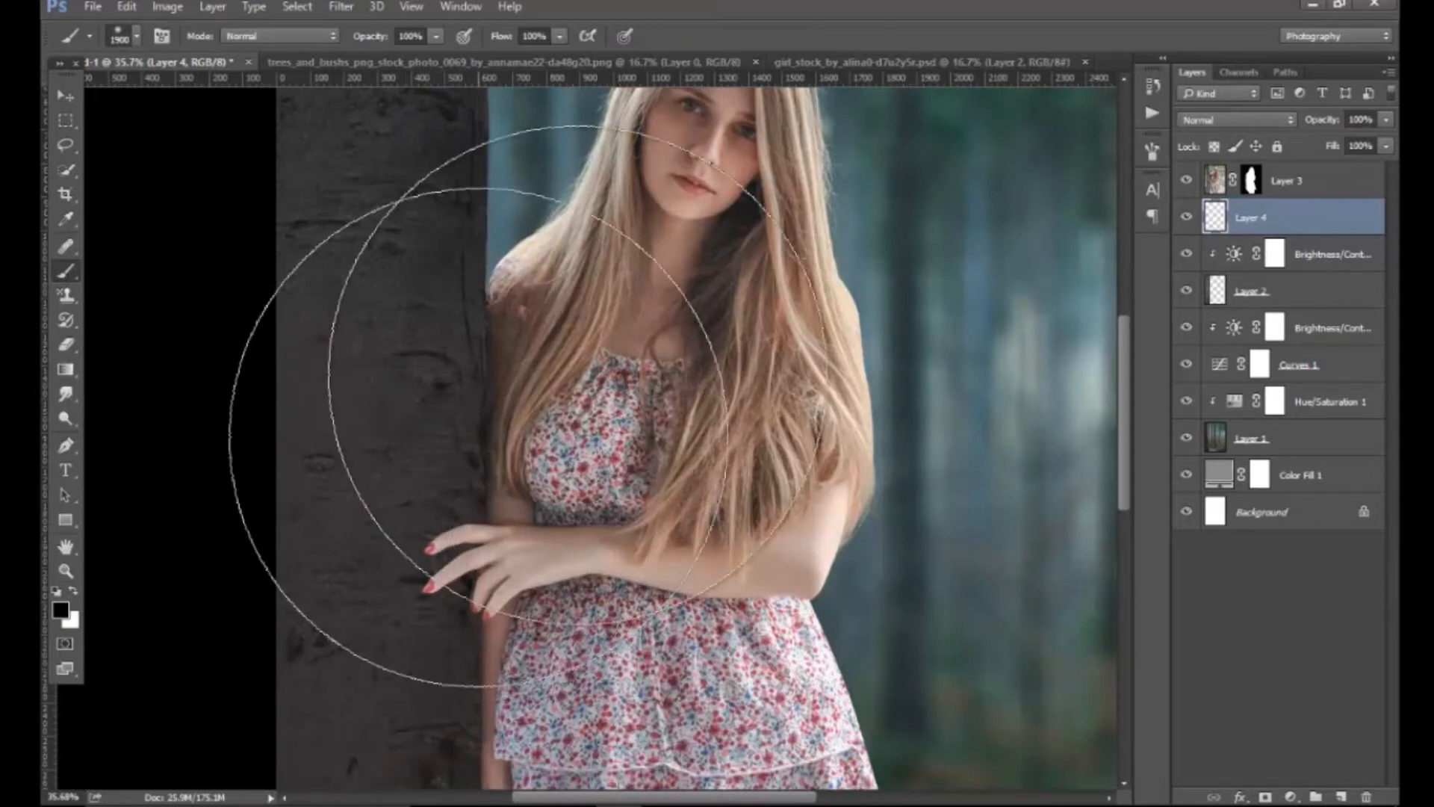
pyautogui.press('[')
pyautogui.press('[')
pyautogui.press('[')
pyautogui.press('[')
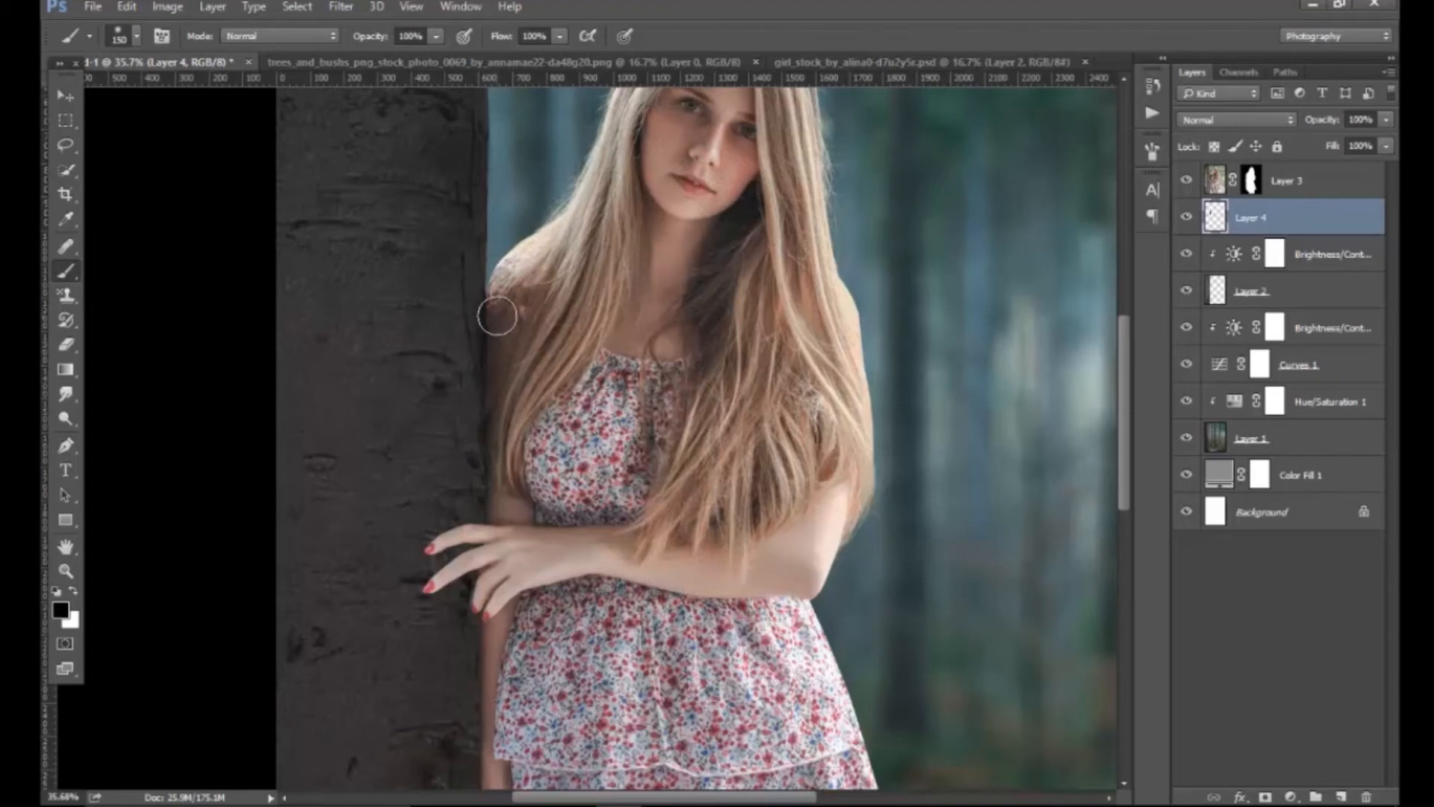
pyautogui.moveTo(509, 400); pyautogui.dragTo(496, 323)
pyautogui.moveTo(493, 457); pyautogui.dragTo(491, 505)
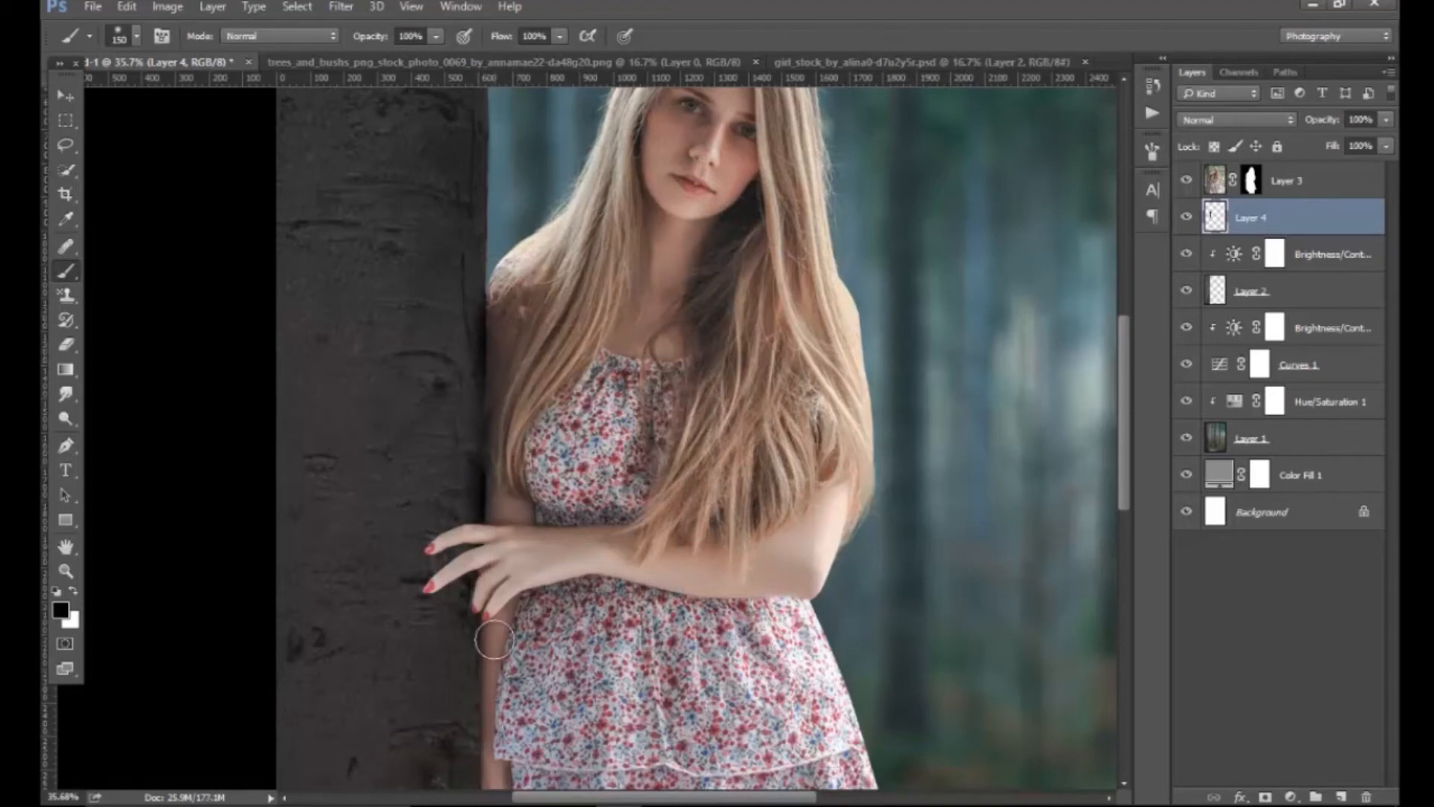
pyautogui.moveTo(513, 623)
pyautogui.mouseDown()
pyautogui.moveTo(515, 504)
pyautogui.moveTo(496, 706)
pyautogui.moveTo(497, 519)
pyautogui.mouseUp()
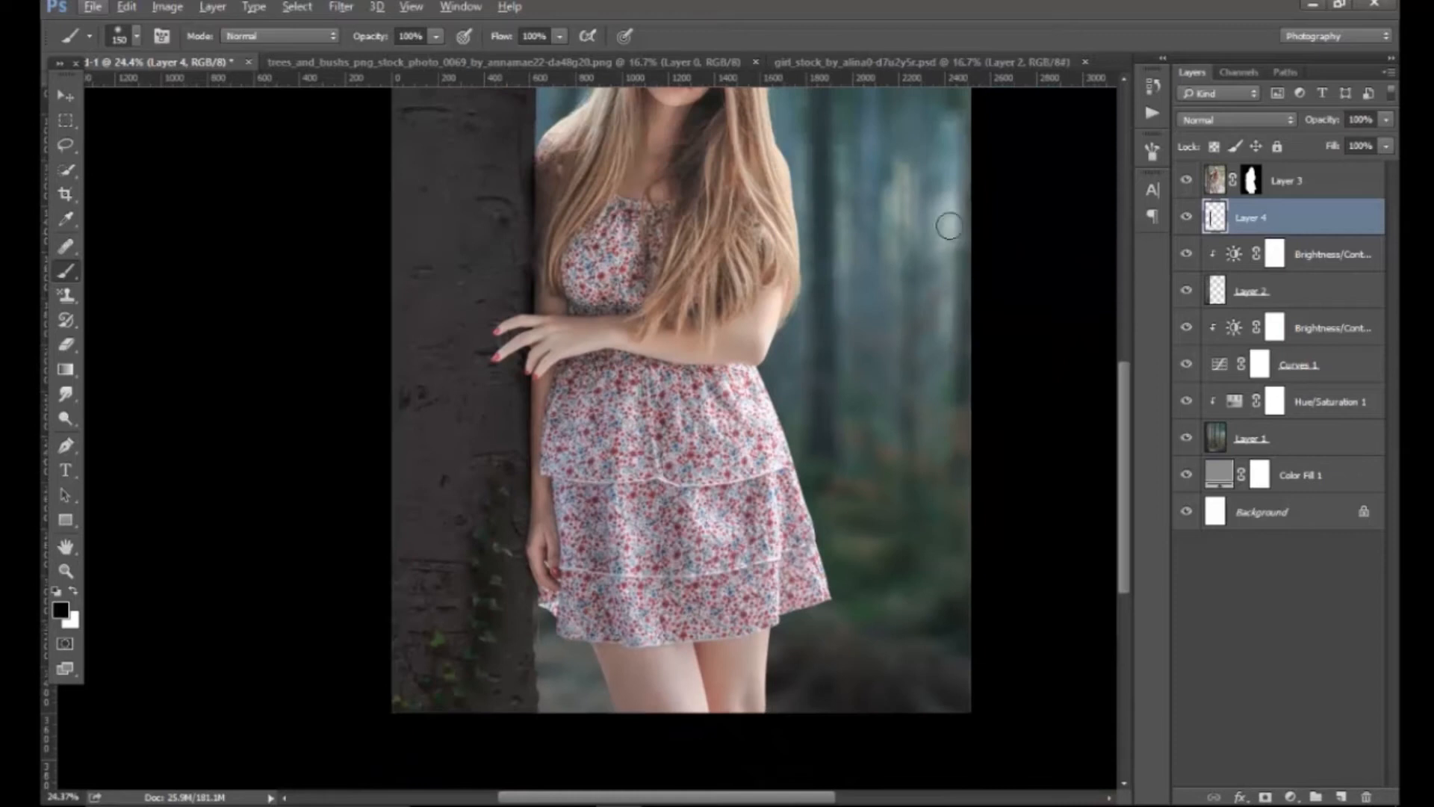
# Check the painted shadow beside the girl's arm and dress, and clip the shadow layer to the trunk.
pyautogui.moveTo(851, 304); pyautogui.dragTo(858, 430)
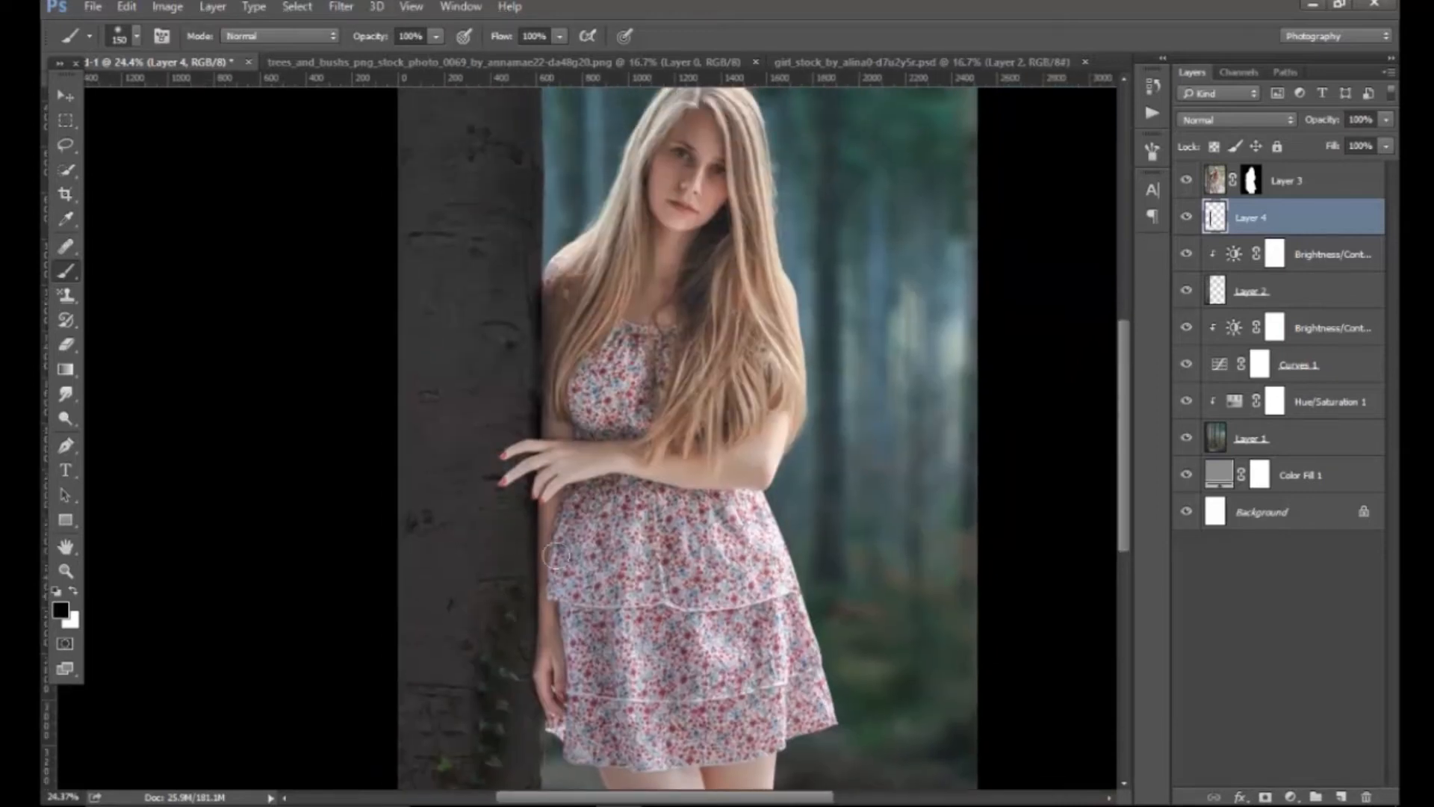
pyautogui.scroll(4, 536, 396)
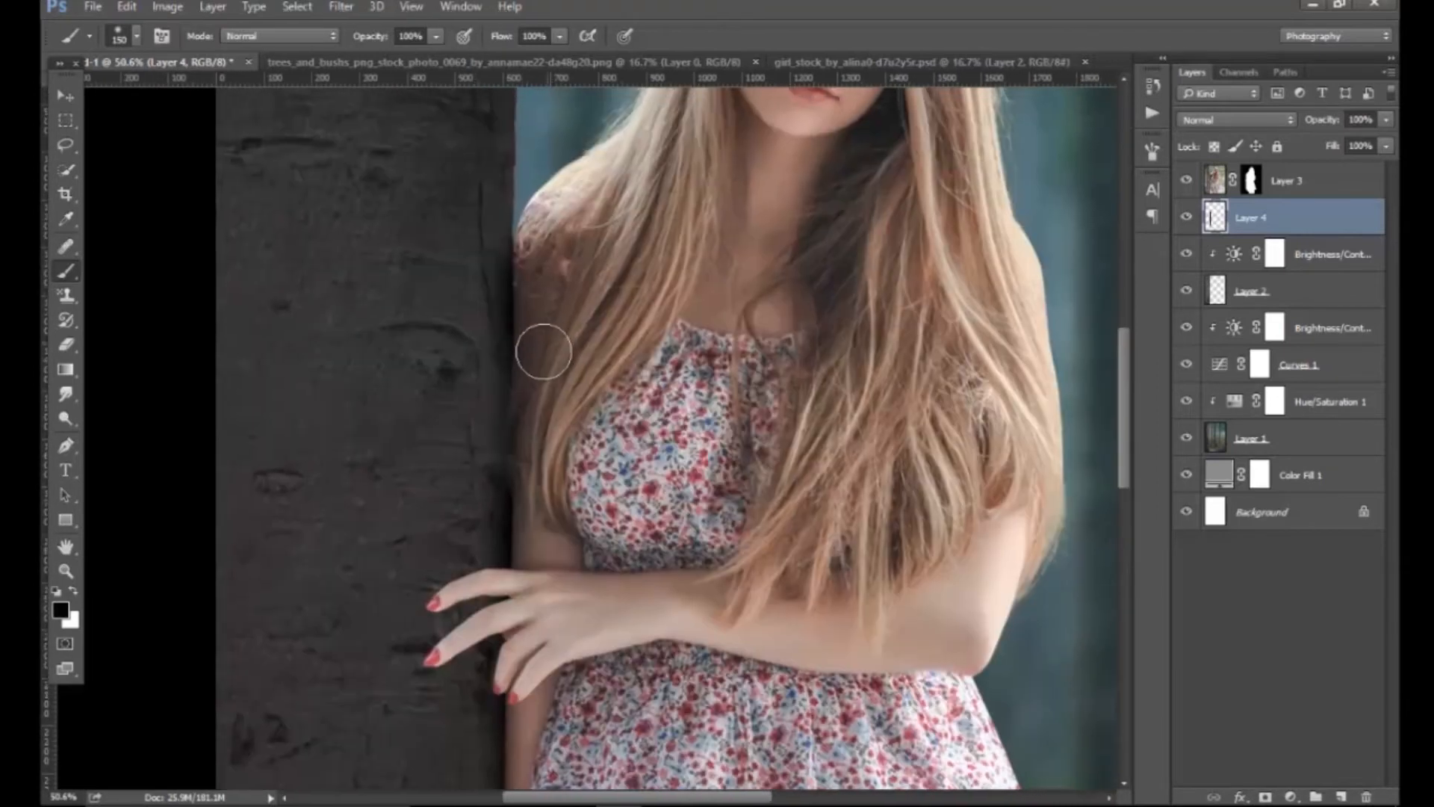
pyautogui.scroll(-4, 564, 493)
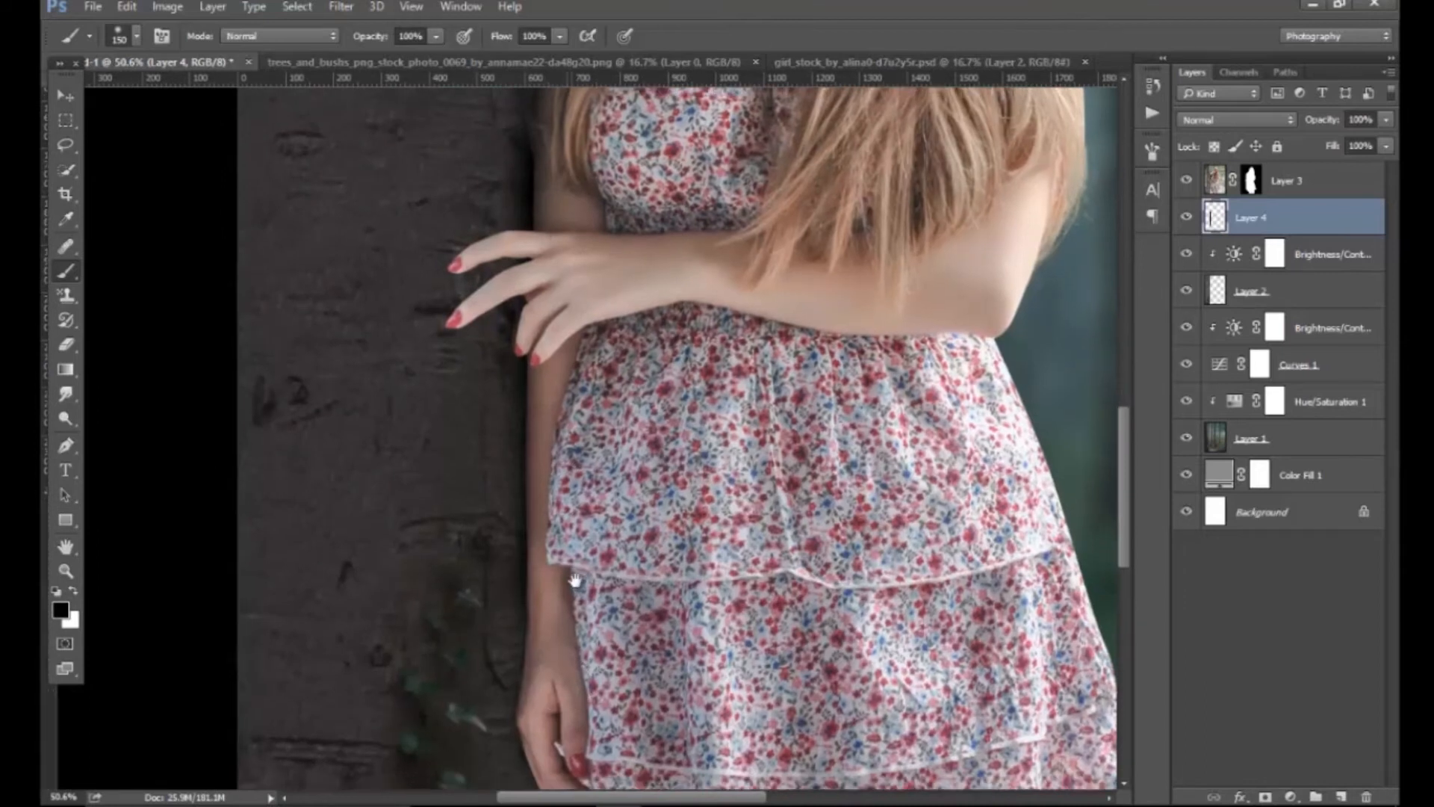
pyautogui.scroll(-2, 546, 532)
pyautogui.scroll(-4, 583, 489)
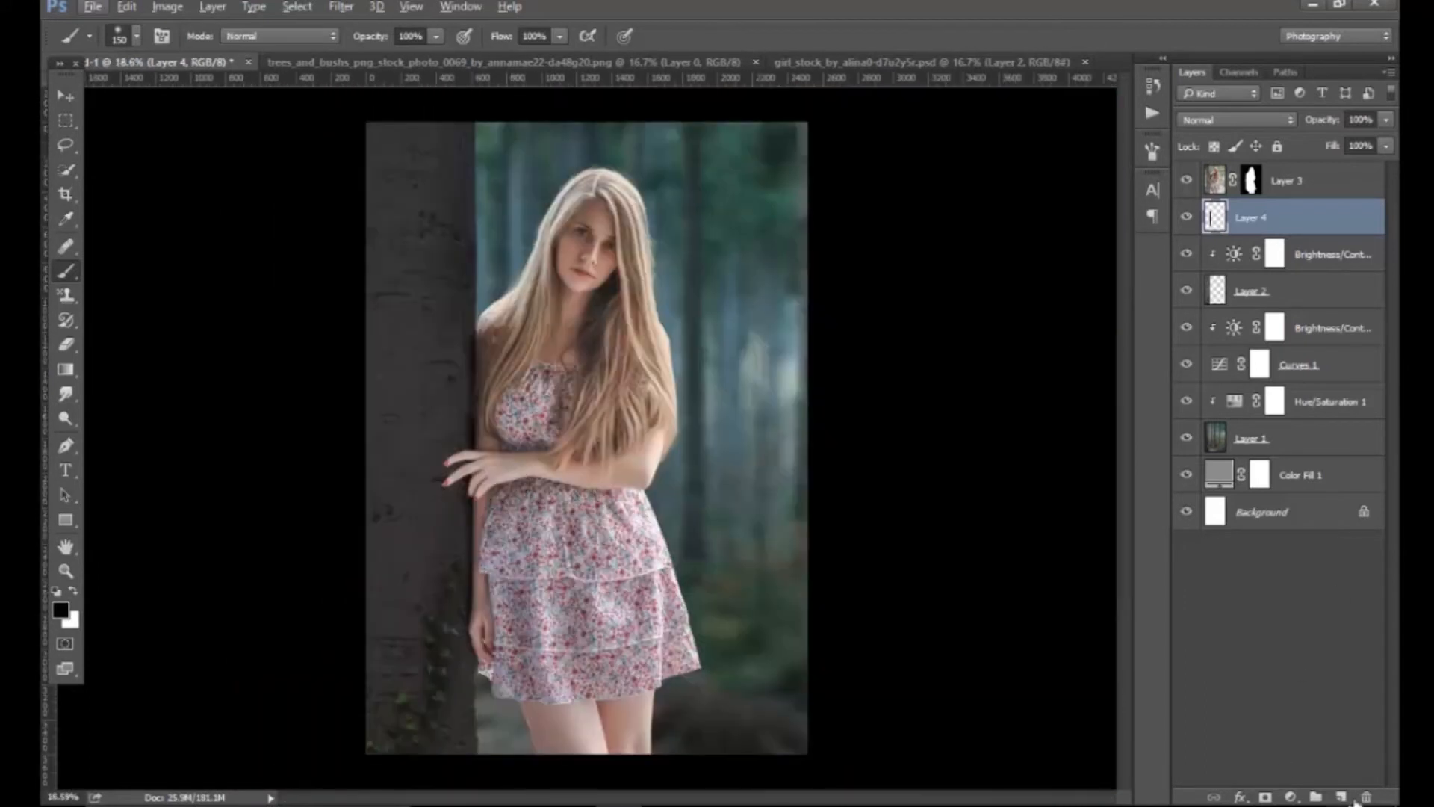
pyautogui.keyDown('alt'); pyautogui.click(1255, 235); pyautogui.keyUp('alt')
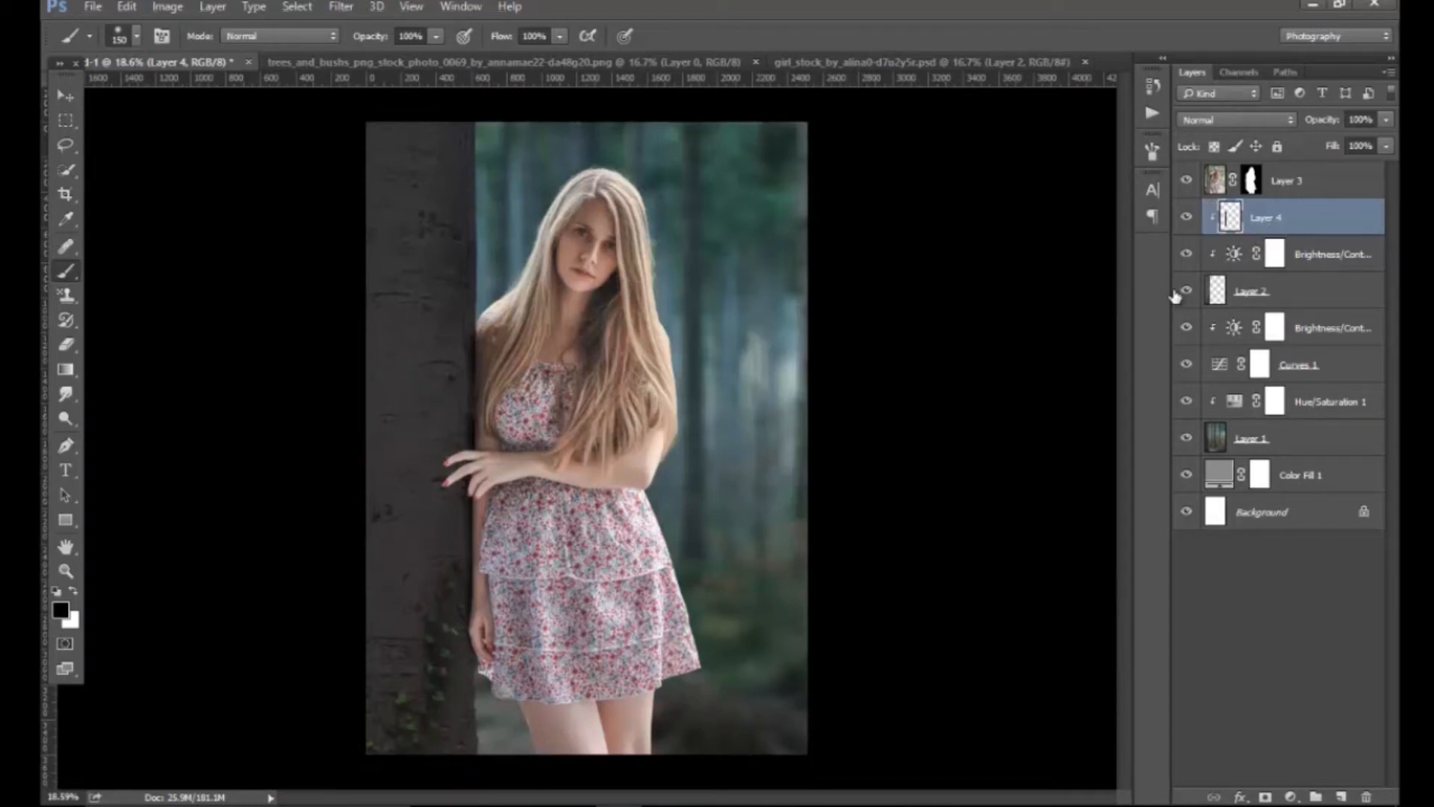
# Add a second shadow layer above the first and clip it to the trunk.
pyautogui.click(1343, 796)
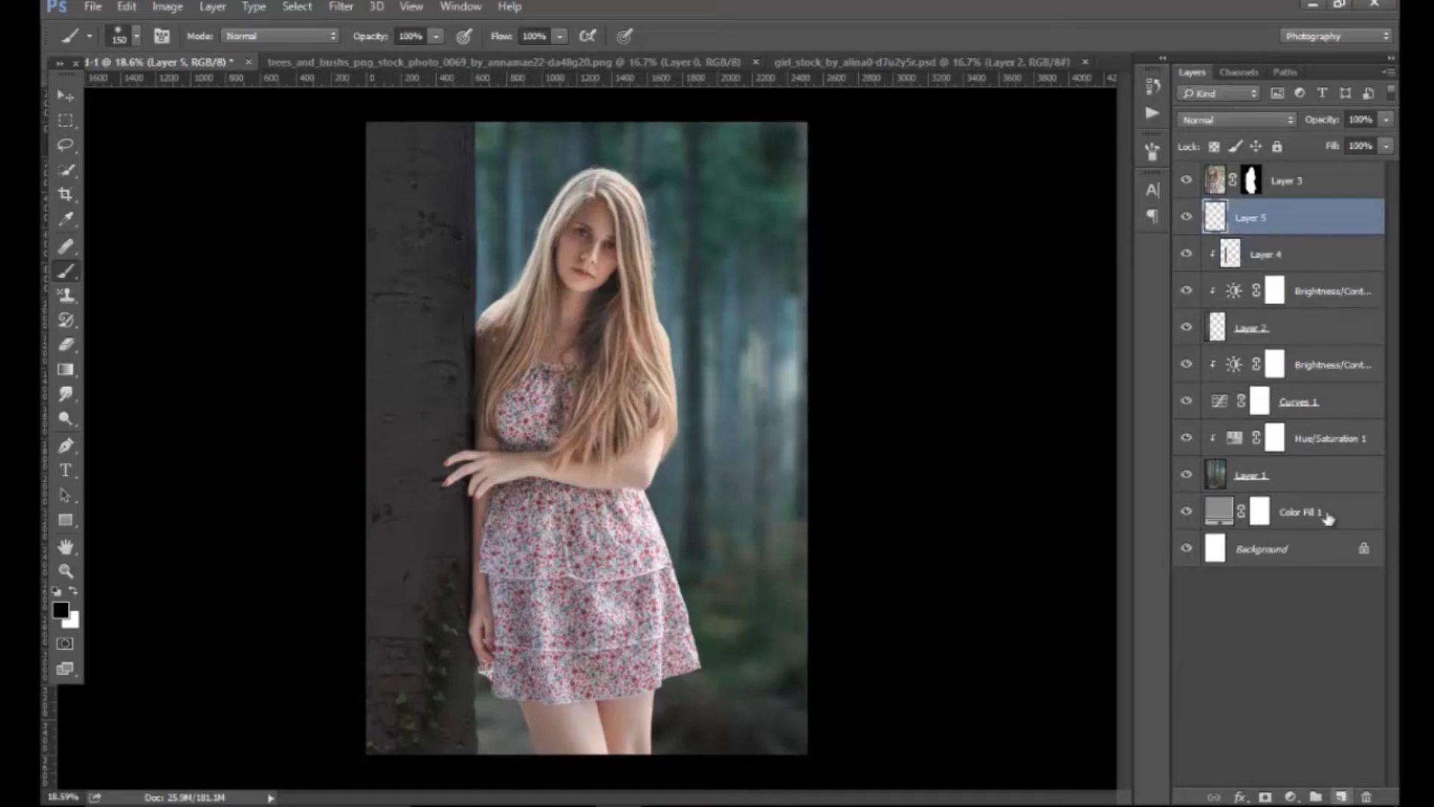
pyautogui.keyDown('alt'); pyautogui.click(1244, 232); pyautogui.keyUp('alt')
pyautogui.scroll(3, 466, 388)
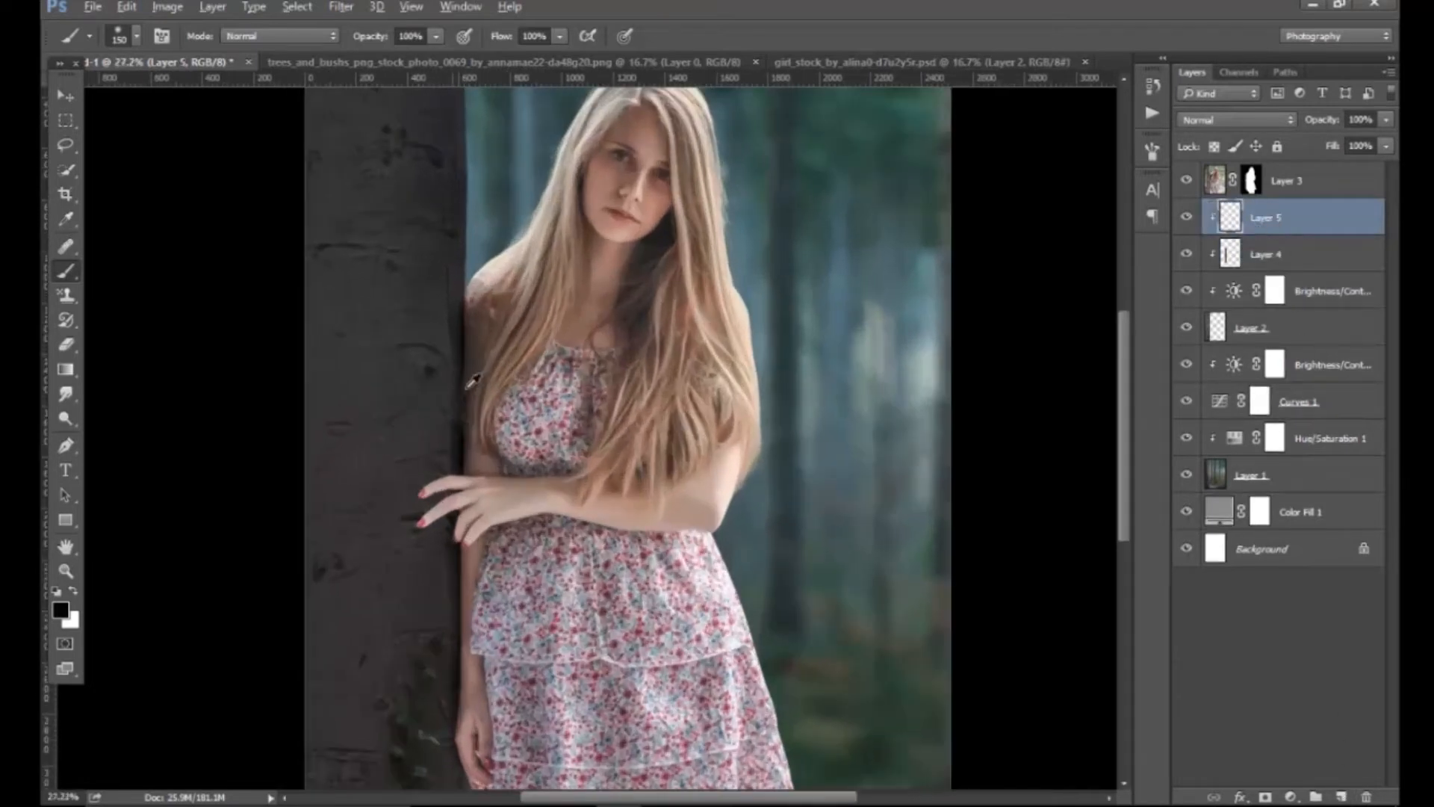
# Paint softer black shadow down the trunk beside the girl with a 400 px brush at 41% opacity and 39% flow.
pyautogui.moveTo(385, 41); pyautogui.dragTo(354, 41)
pyautogui.moveTo(497, 41); pyautogui.dragTo(465, 41)
pyautogui.moveTo(499, 41); pyautogui.dragTo(493, 43)
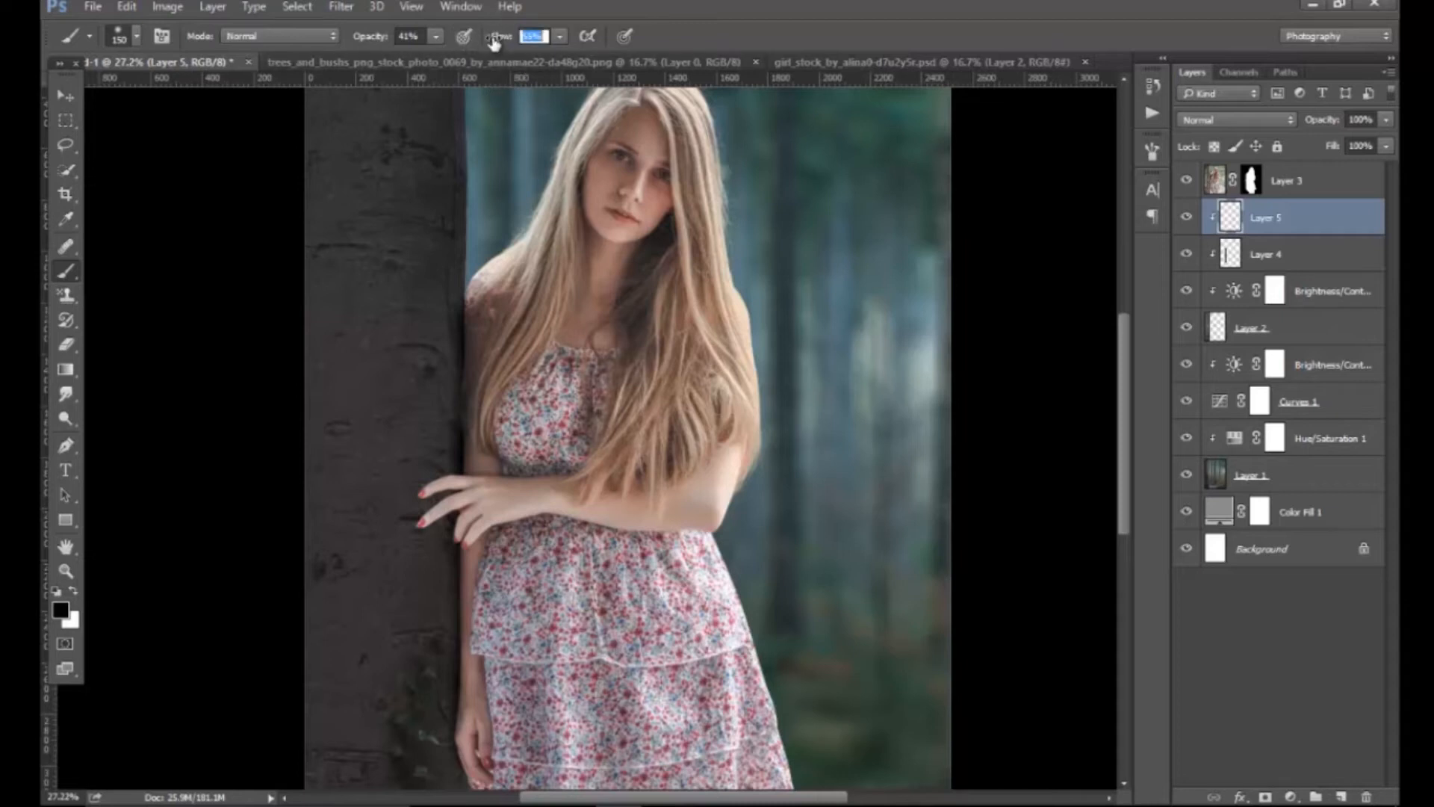
pyautogui.press(']')
pyautogui.press(']')
pyautogui.press(']')
pyautogui.press(']')
pyautogui.press(']')
pyautogui.press(']')
pyautogui.press('[')
pyautogui.moveTo(448, 320); pyautogui.dragTo(461, 732)
pyautogui.moveTo(451, 387); pyautogui.dragTo(464, 733)
pyautogui.scroll(-1, 479, 659)
pyautogui.scroll(-1, 479, 659)
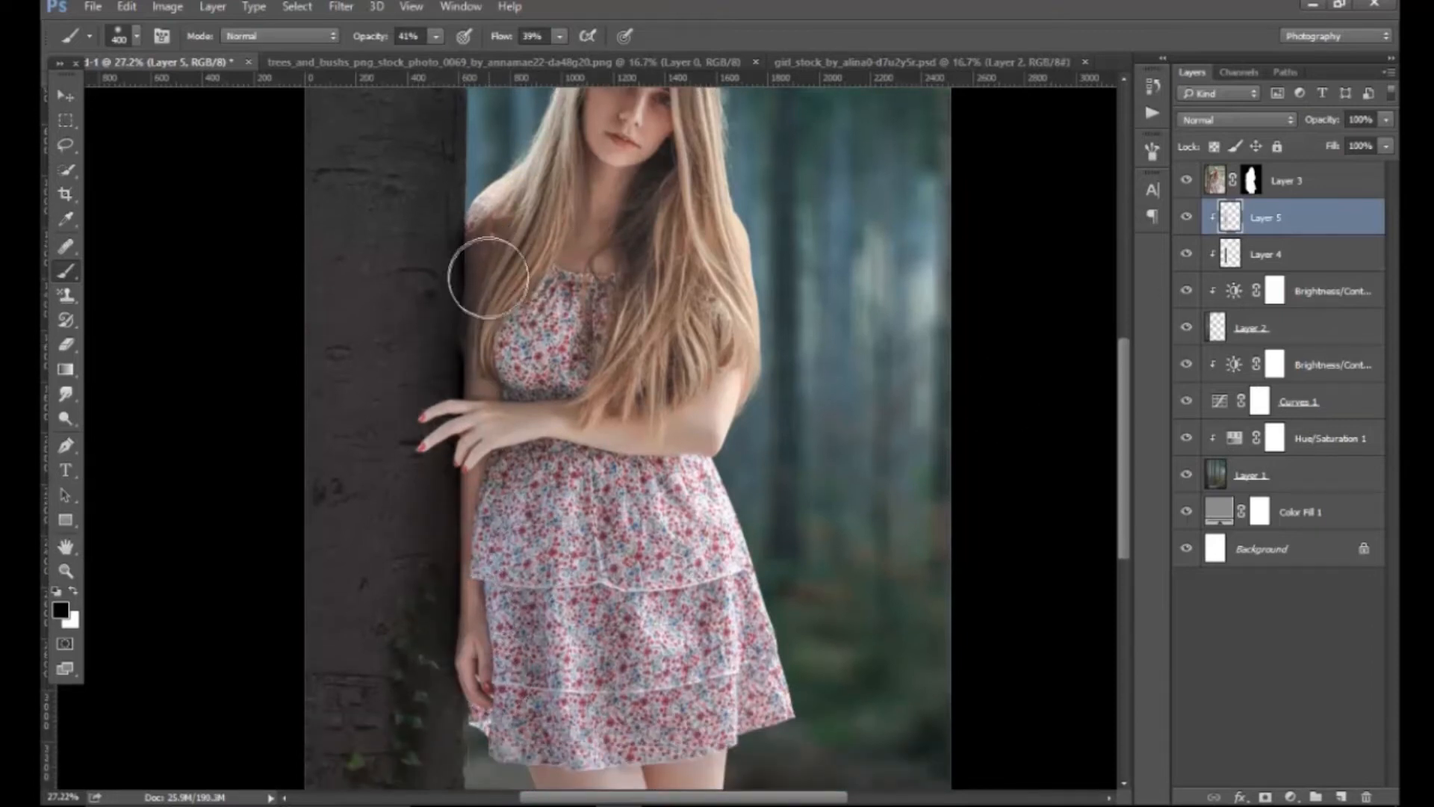
pyautogui.press('z')
pyautogui.scroll(-1, 640, 538)
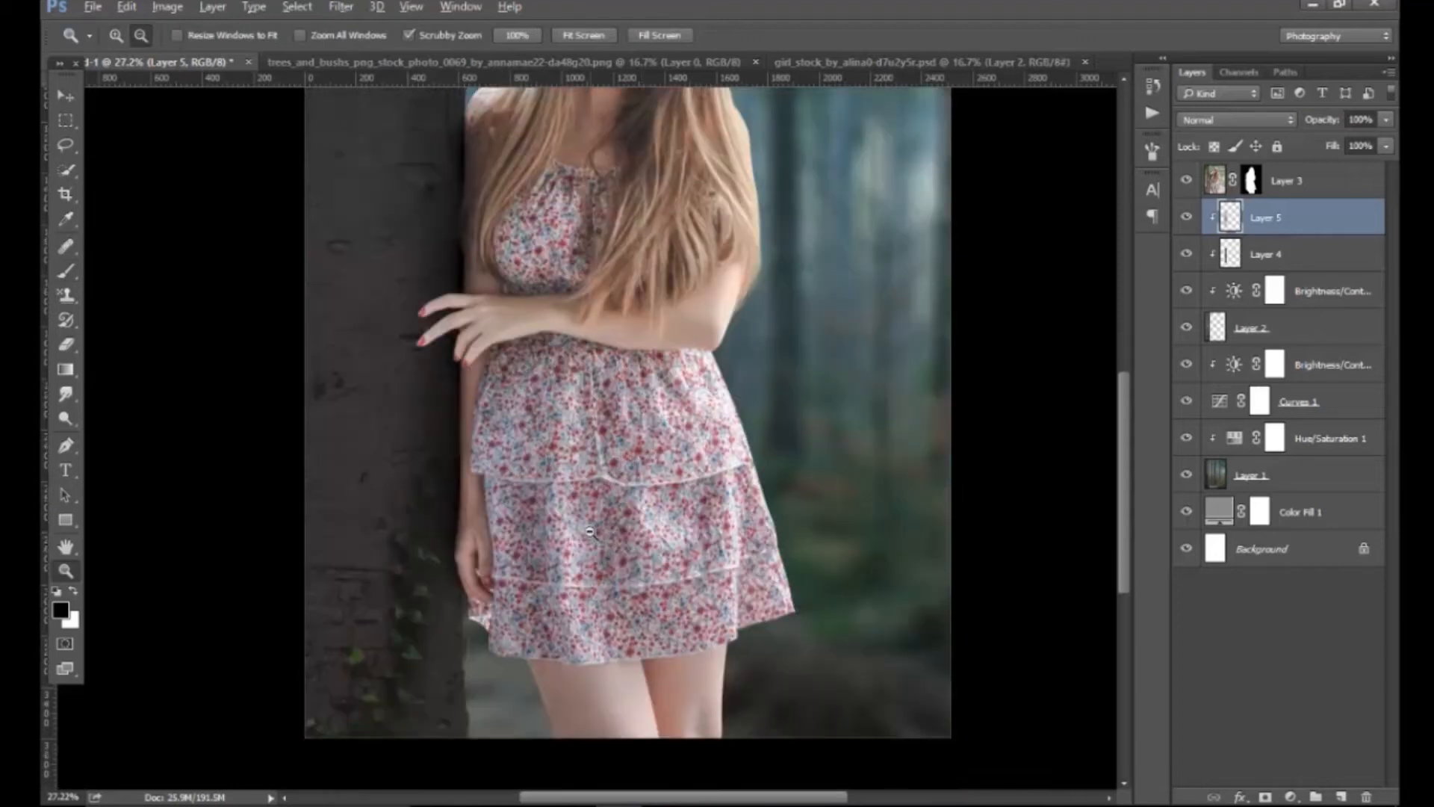
pyautogui.scroll(-3, 592, 537)
pyautogui.scroll(1, 727, 458)
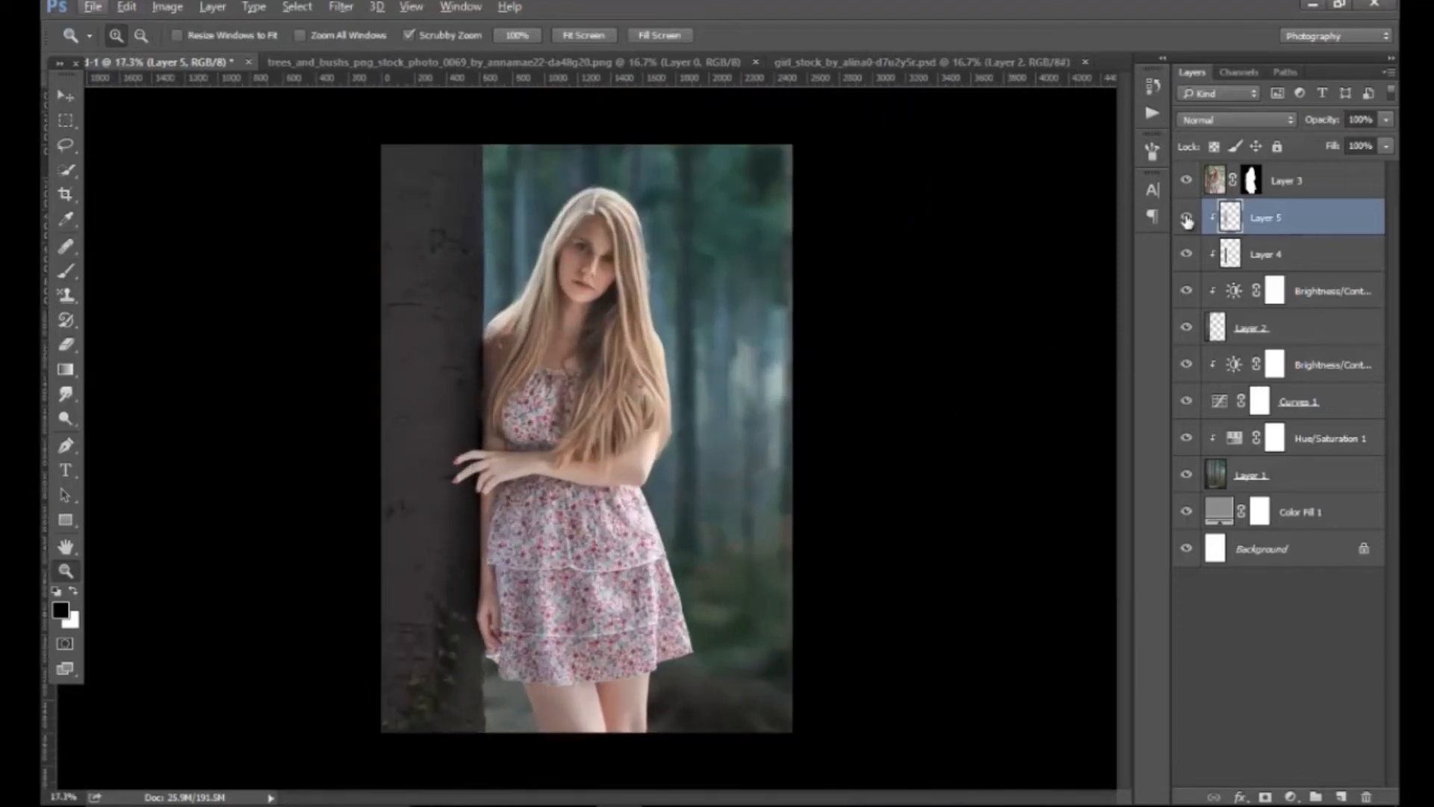
pyautogui.scroll(-1, 717, 512)
pyautogui.scroll(2, 679, 551)
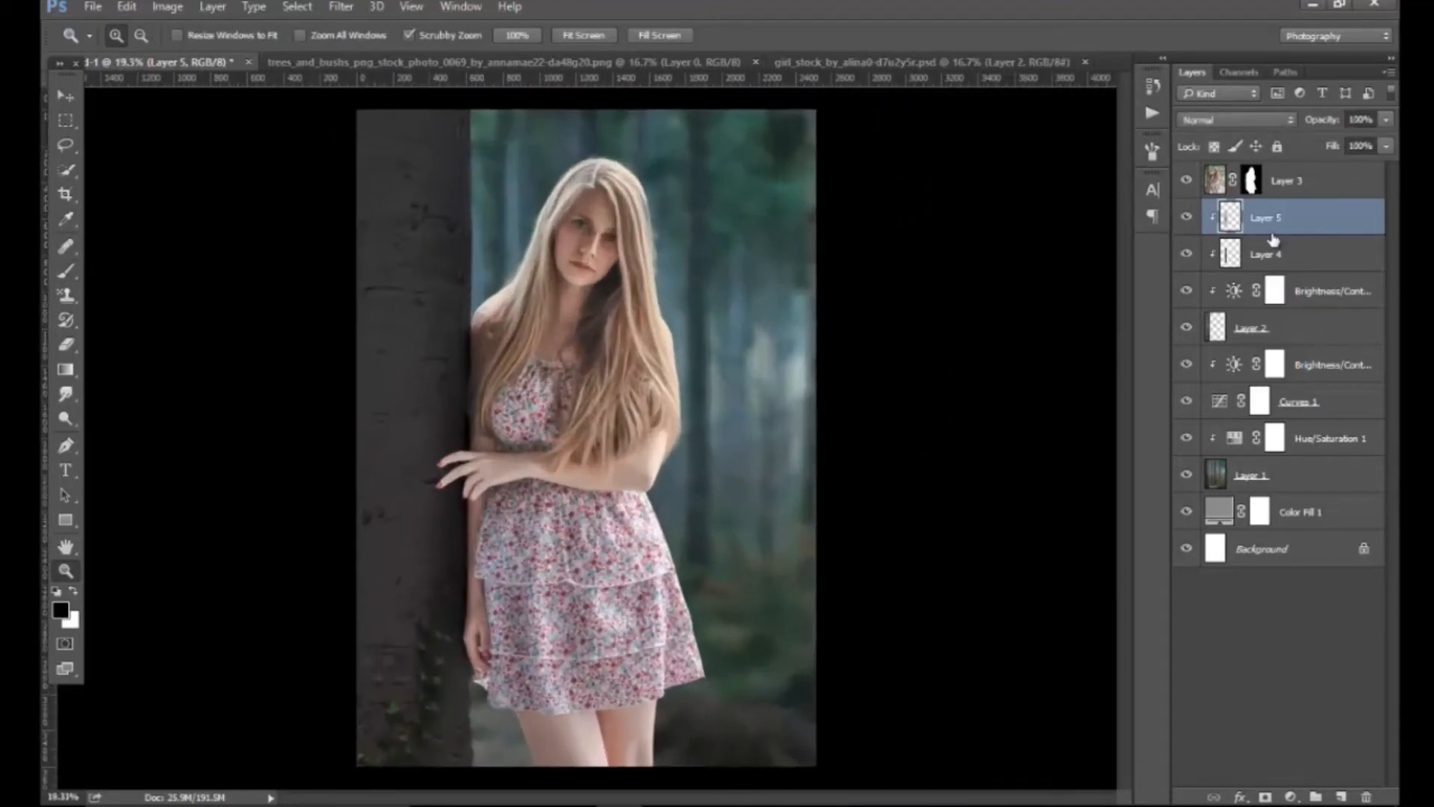
pyautogui.click(1213, 188)
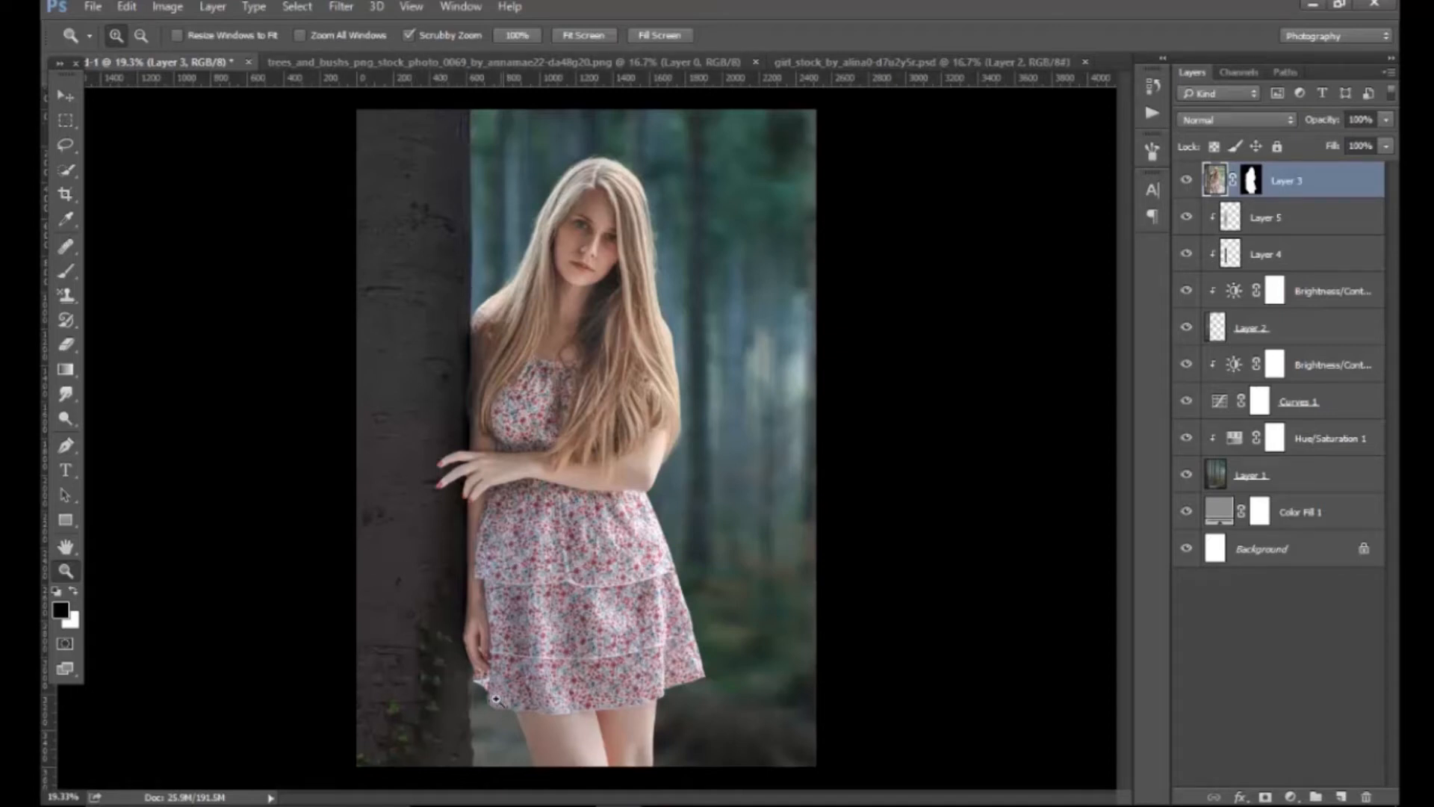
pyautogui.moveTo(464, 761); pyautogui.dragTo(566, 439)
pyautogui.hotkey('ctrl', '0')
# Mask the trunk's darkening adjustment by painting black along the trunk's upper and lower edge with a 400 px brush at 100% opacity and flow.
pyautogui.click(1274, 292)
pyautogui.click(1188, 293)
pyautogui.click(1187, 293)
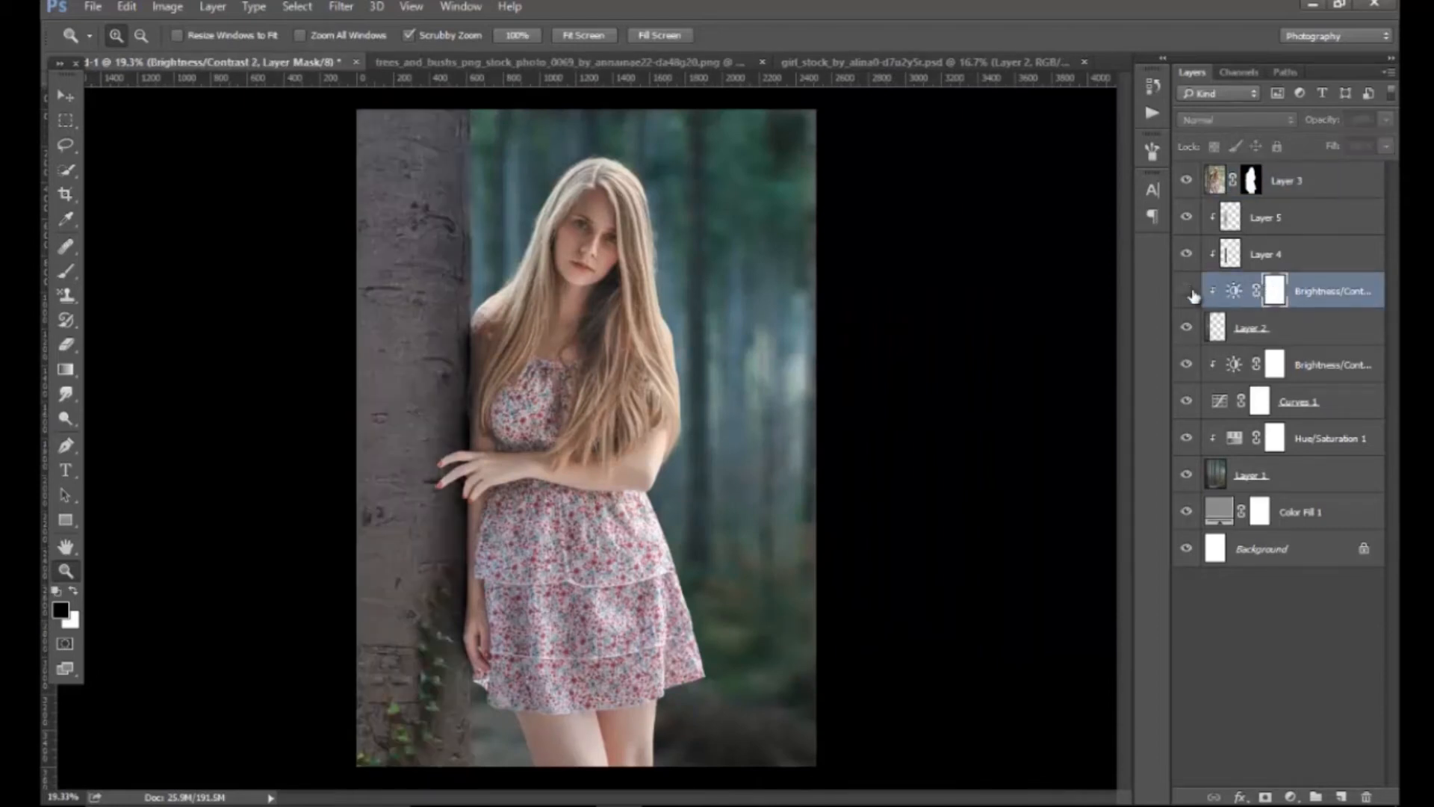
pyautogui.press('b')
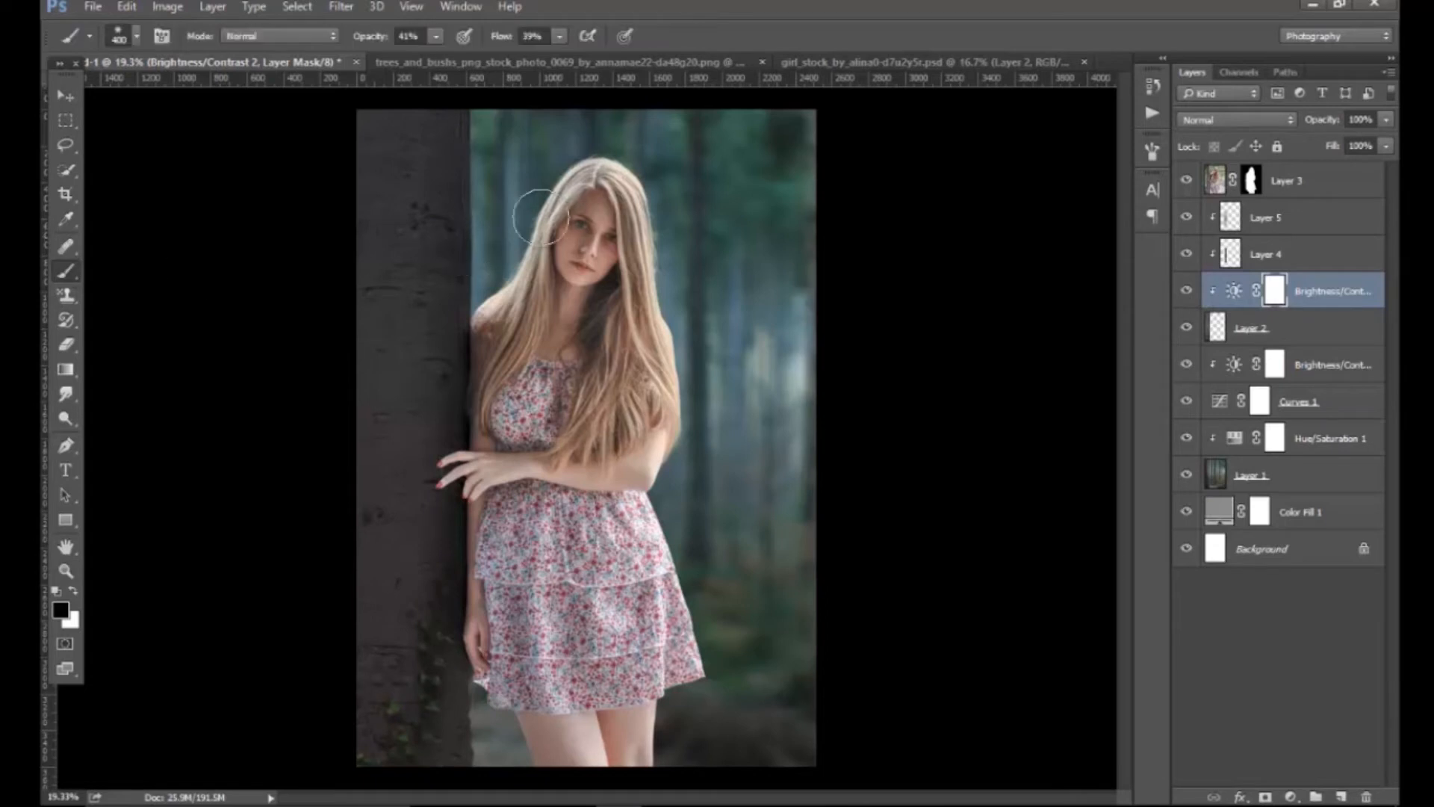
pyautogui.press('[')
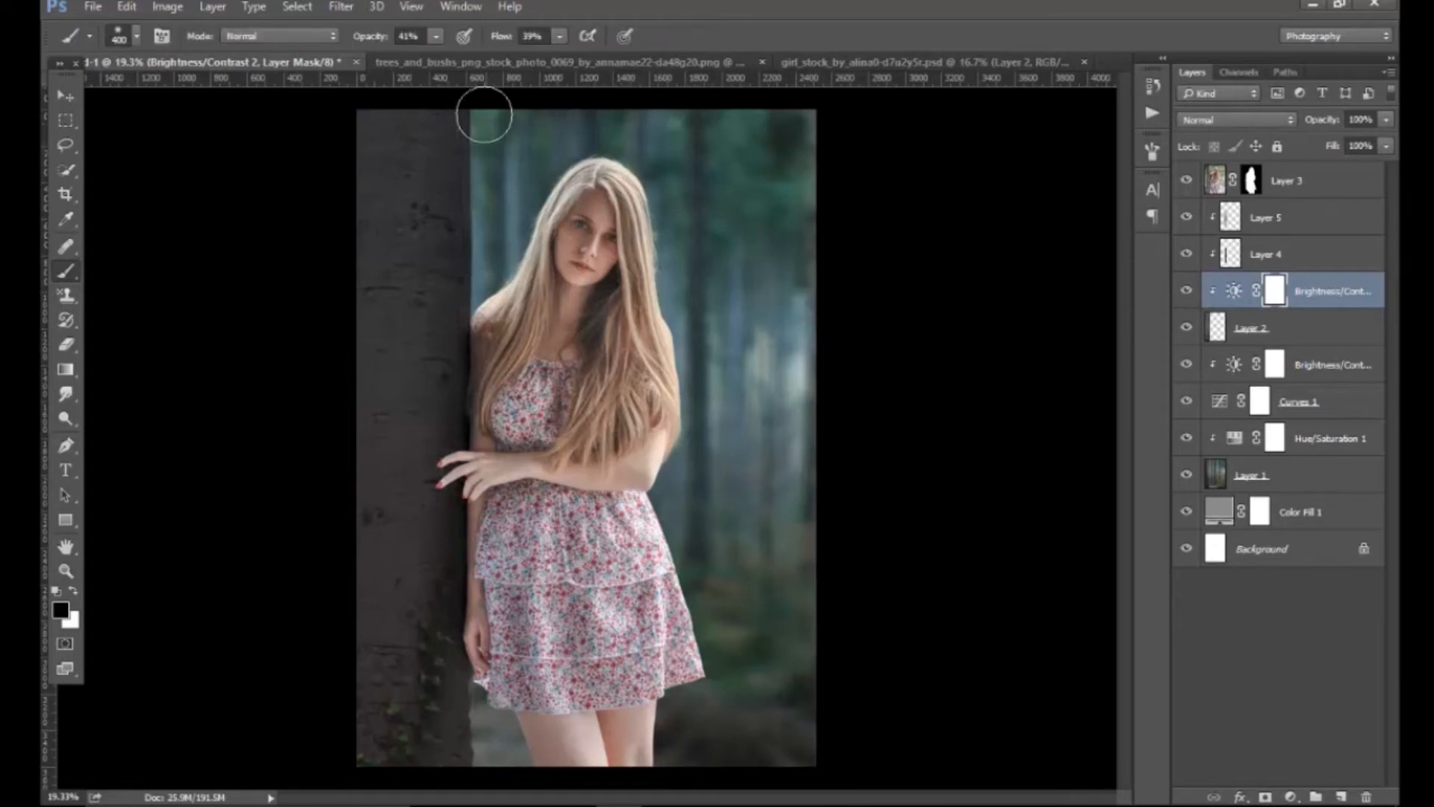
pyautogui.moveTo(505, 37); pyautogui.dragTo(676, 80)
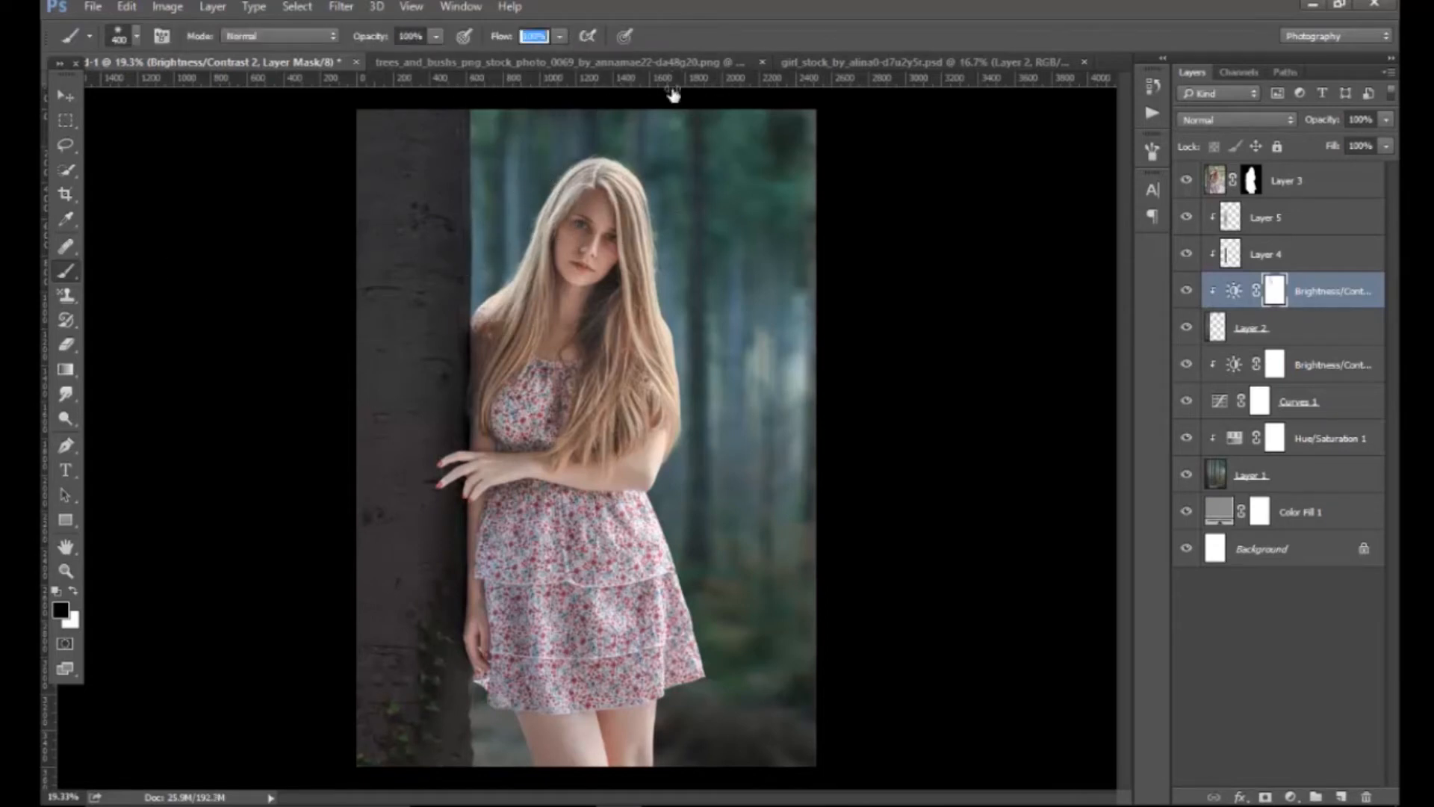
pyautogui.moveTo(490, 128); pyautogui.dragTo(502, 319)
pyautogui.moveTo(486, 96)
pyautogui.mouseDown()
pyautogui.moveTo(487, 265)
pyautogui.moveTo(505, 340)
pyautogui.mouseUp()
pyautogui.moveTo(486, 138)
pyautogui.mouseDown()
pyautogui.moveTo(488, 293)
pyautogui.moveTo(525, 409)
pyautogui.mouseUp()
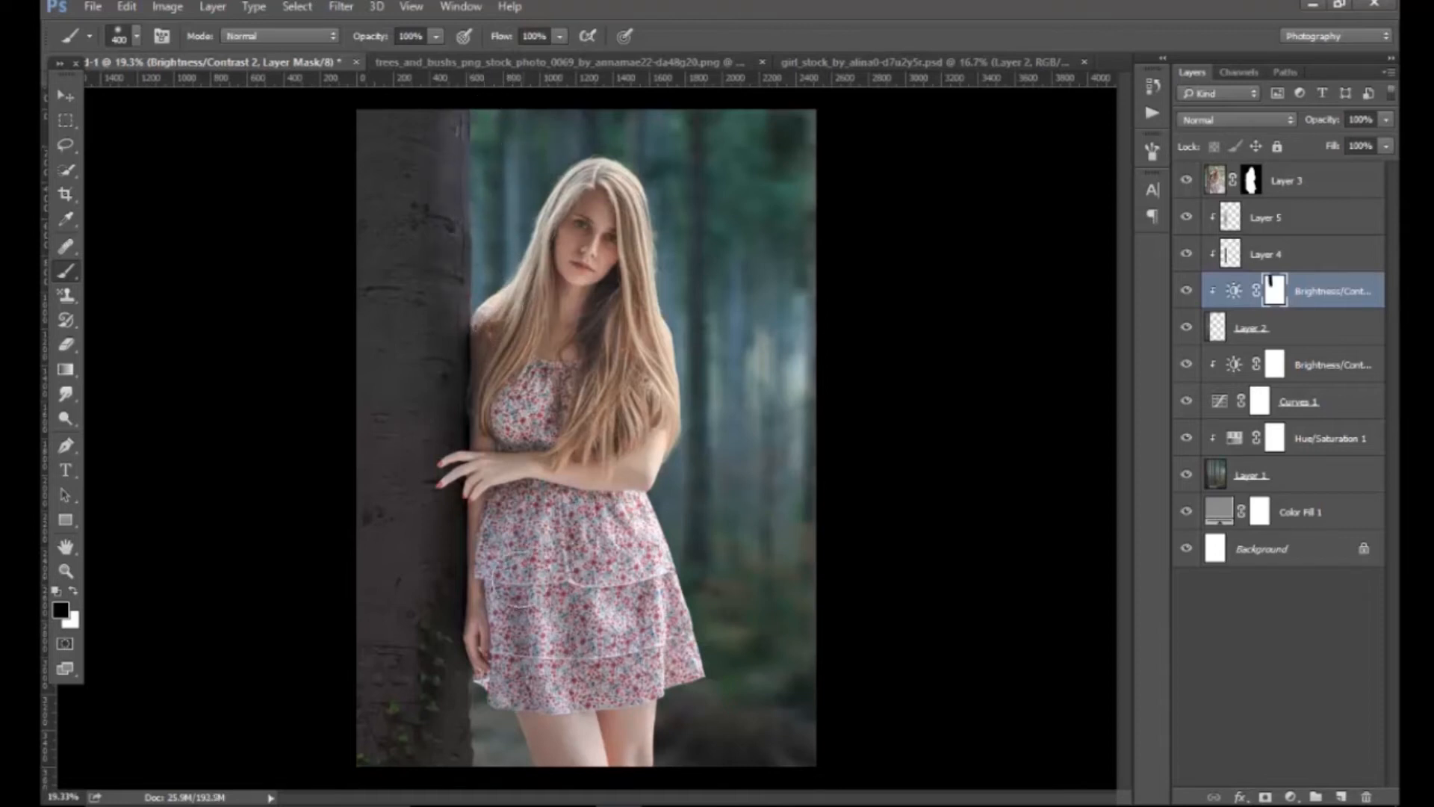
pyautogui.moveTo(486, 703)
pyautogui.mouseDown()
pyautogui.moveTo(484, 765)
pyautogui.moveTo(483, 744)
pyautogui.mouseUp()
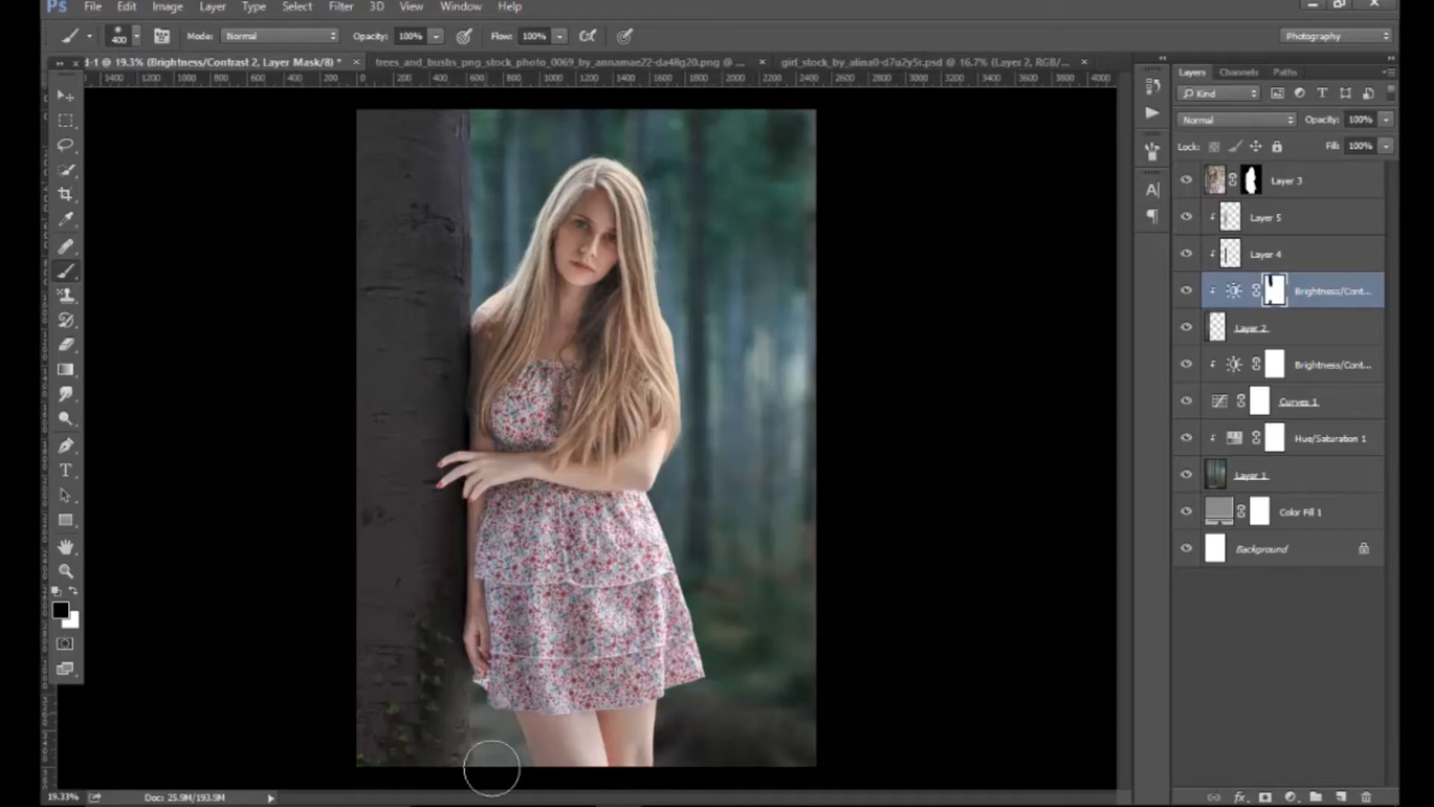
# Add a layer above the trunk's brightness adjustment, set it to Color Dodge, and choose gray 828282 as the foreground colour.
pyautogui.click(1341, 797)
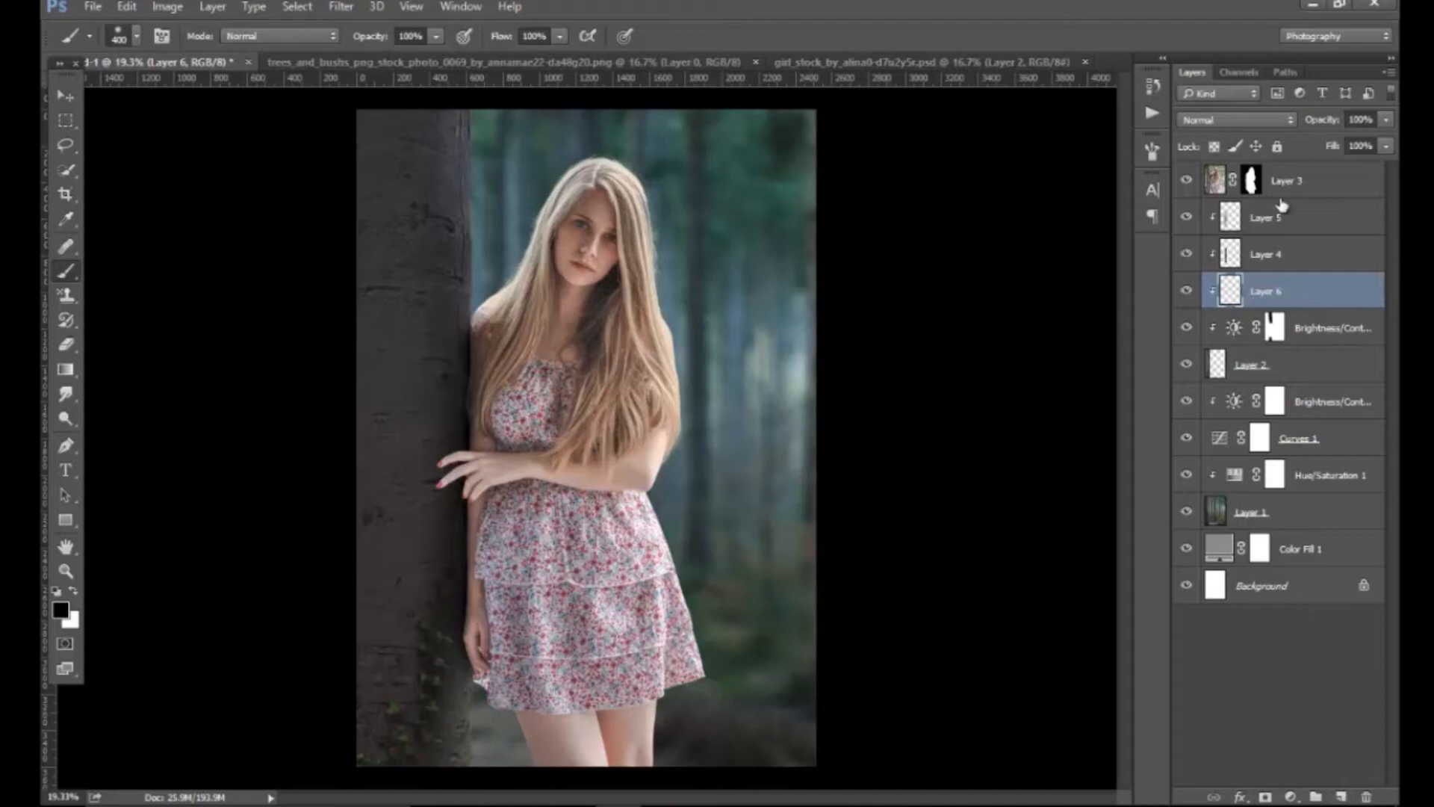
pyautogui.click(1222, 118)
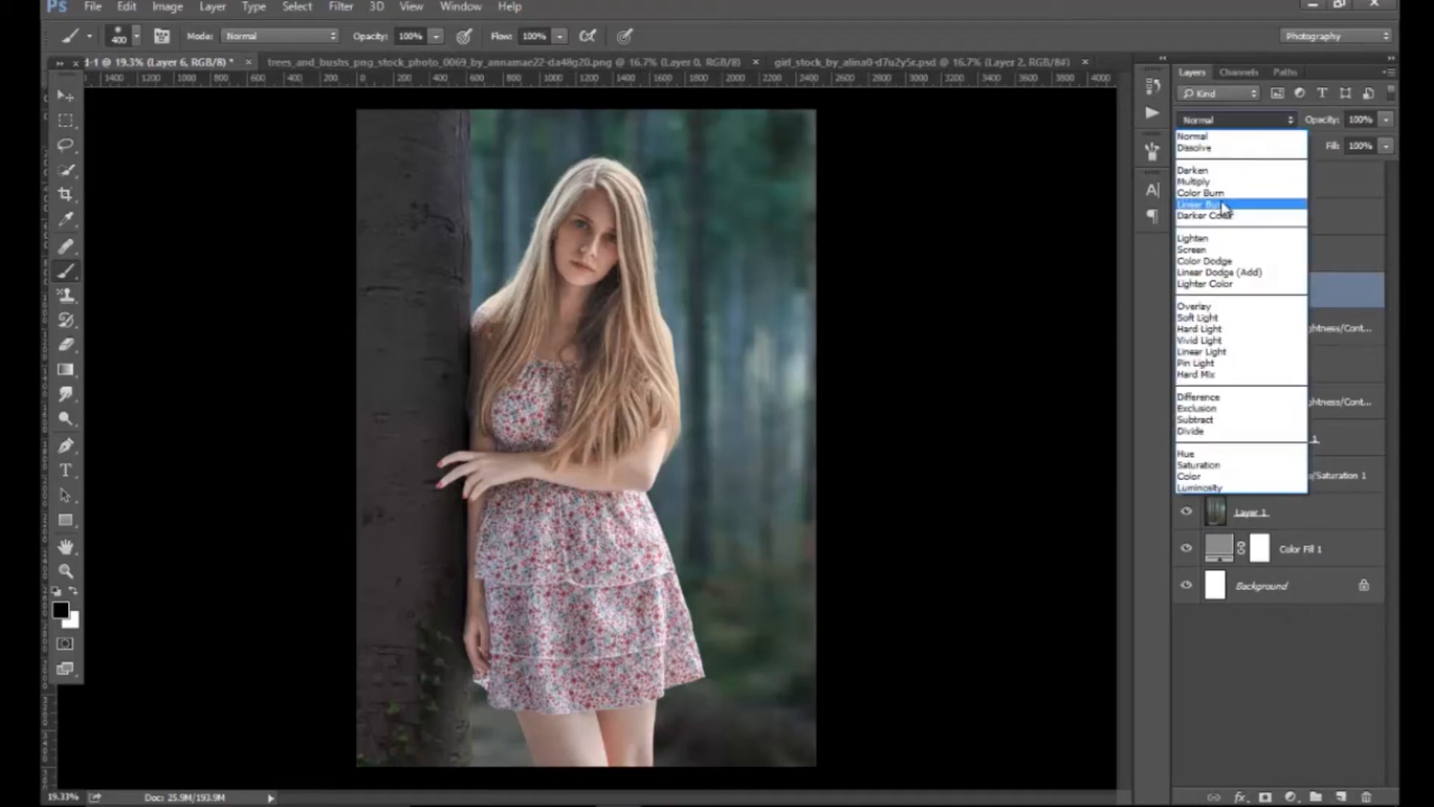
pyautogui.click(1214, 261)
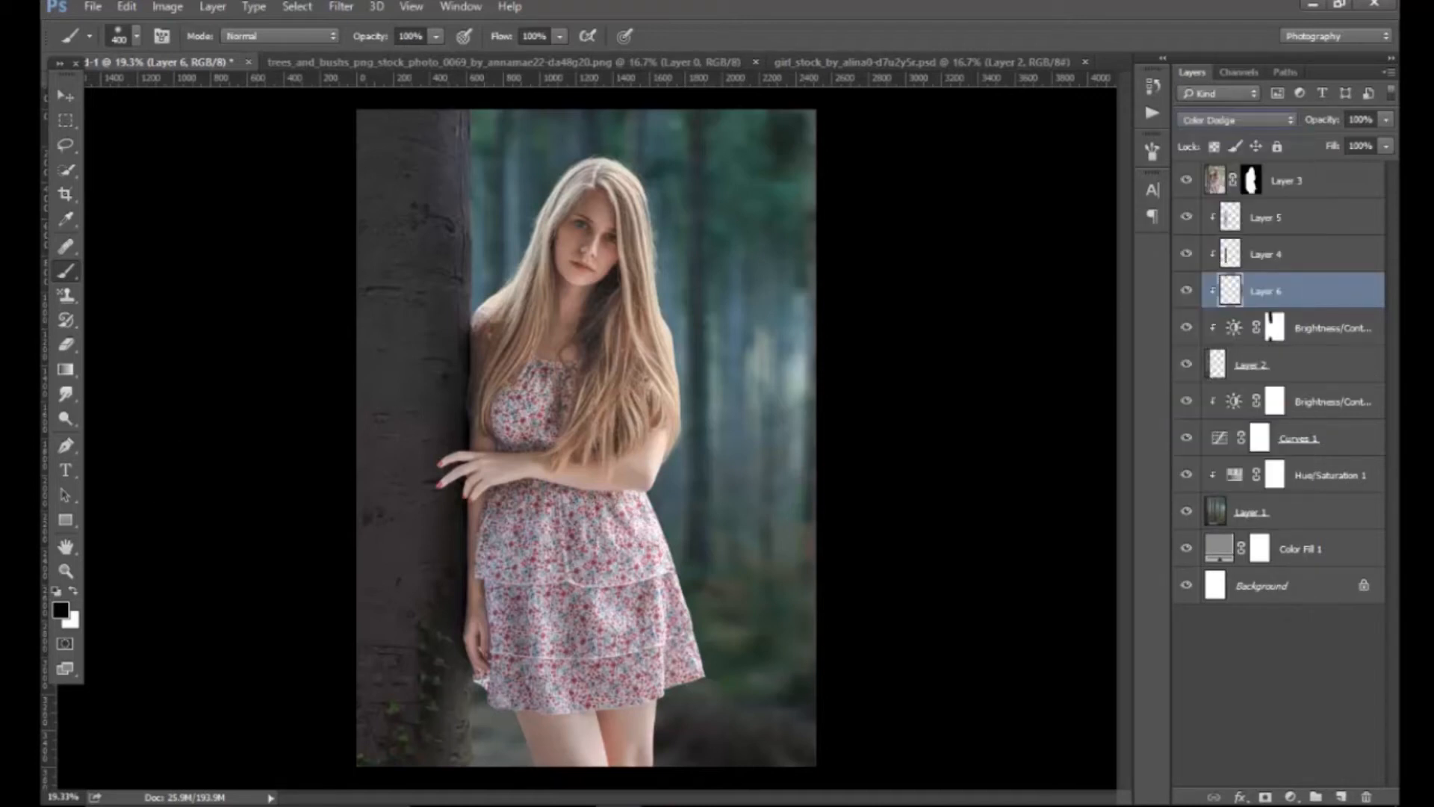
pyautogui.click(63, 611)
pyautogui.write('808080')
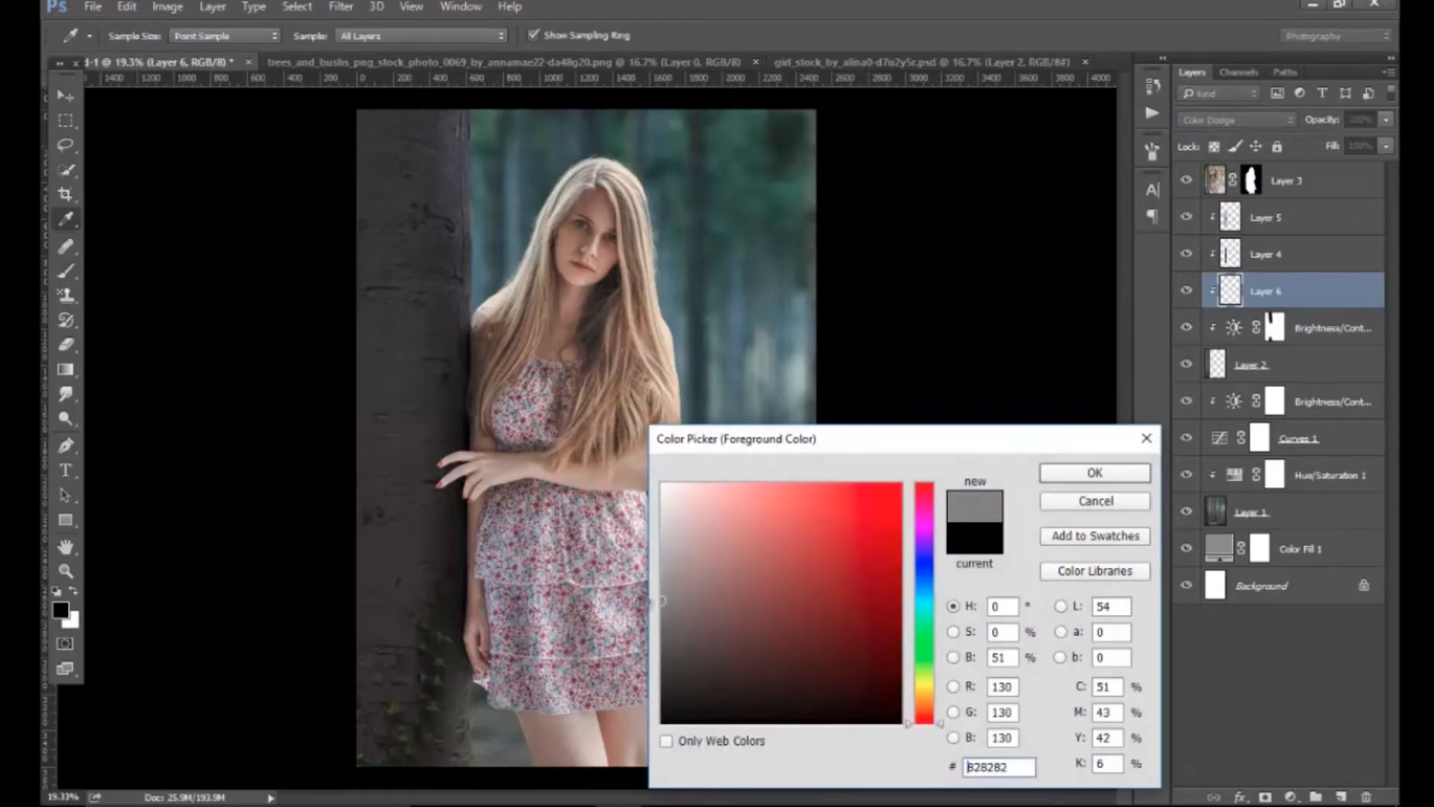
pyautogui.click(1061, 474)
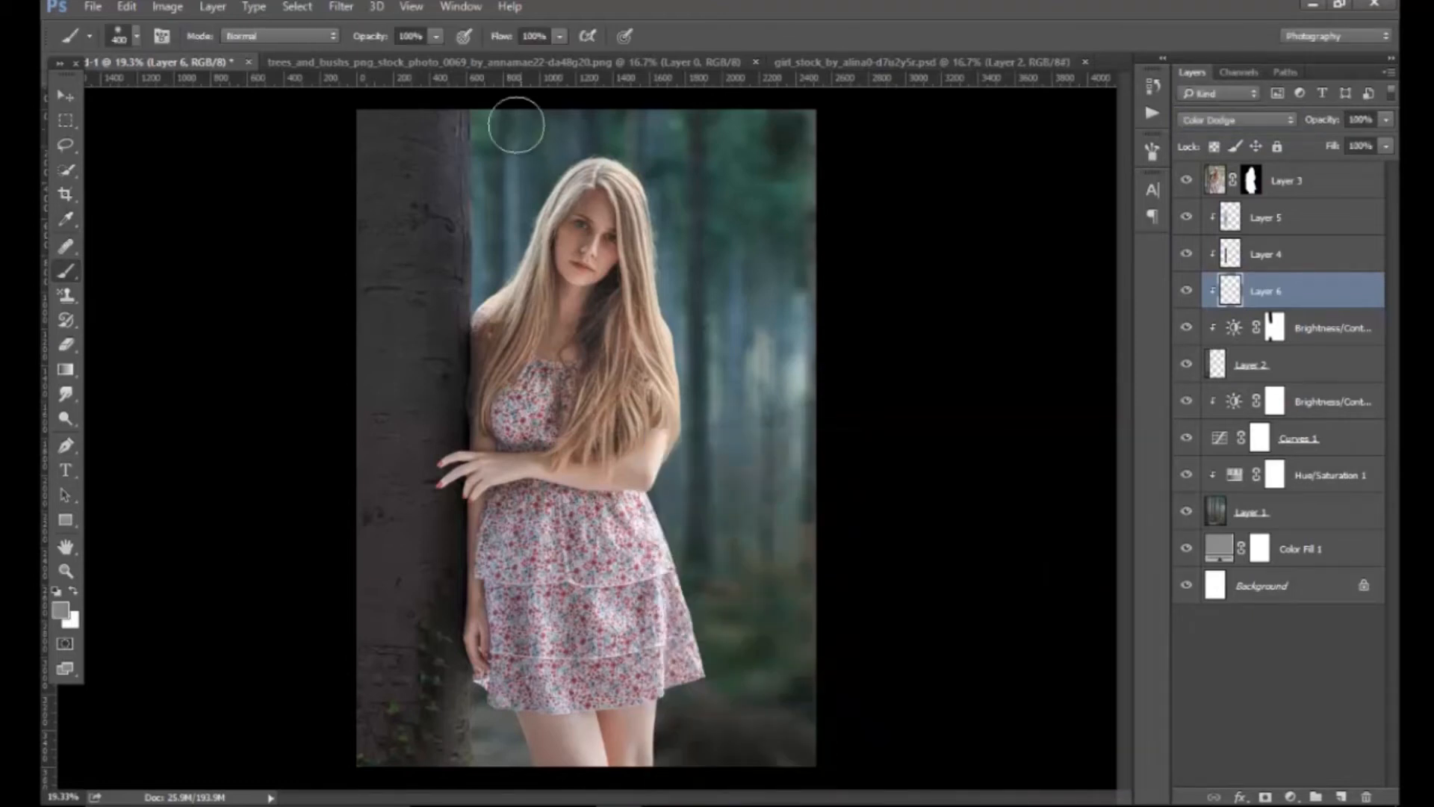
# Paint a gray highlight along the trunk's upper edge, softening the brush to 800 px, 49% opacity and 64% flow.
pyautogui.moveTo(468, 146); pyautogui.dragTo(469, 252)
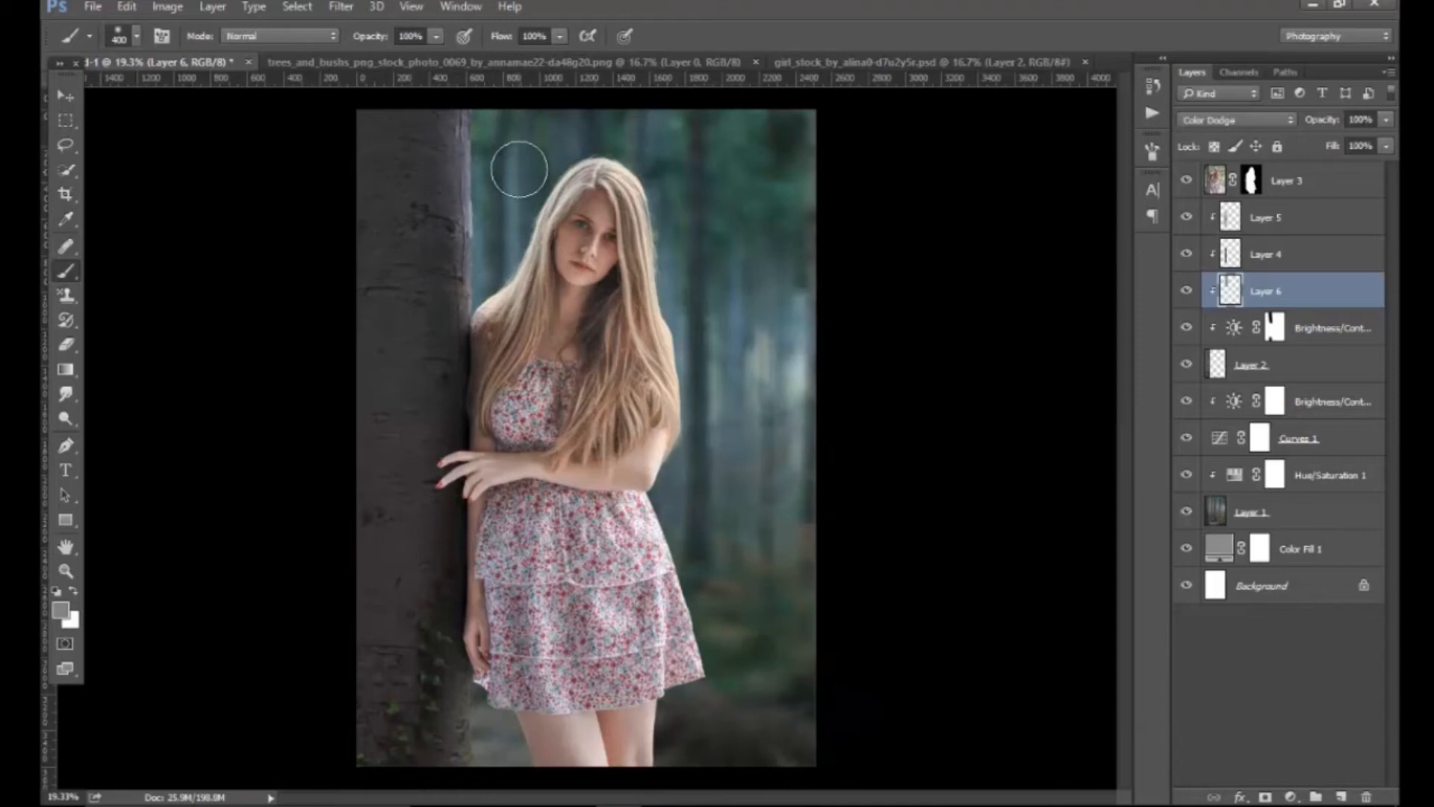
pyautogui.press(']')
pyautogui.press(']')
pyautogui.press(']')
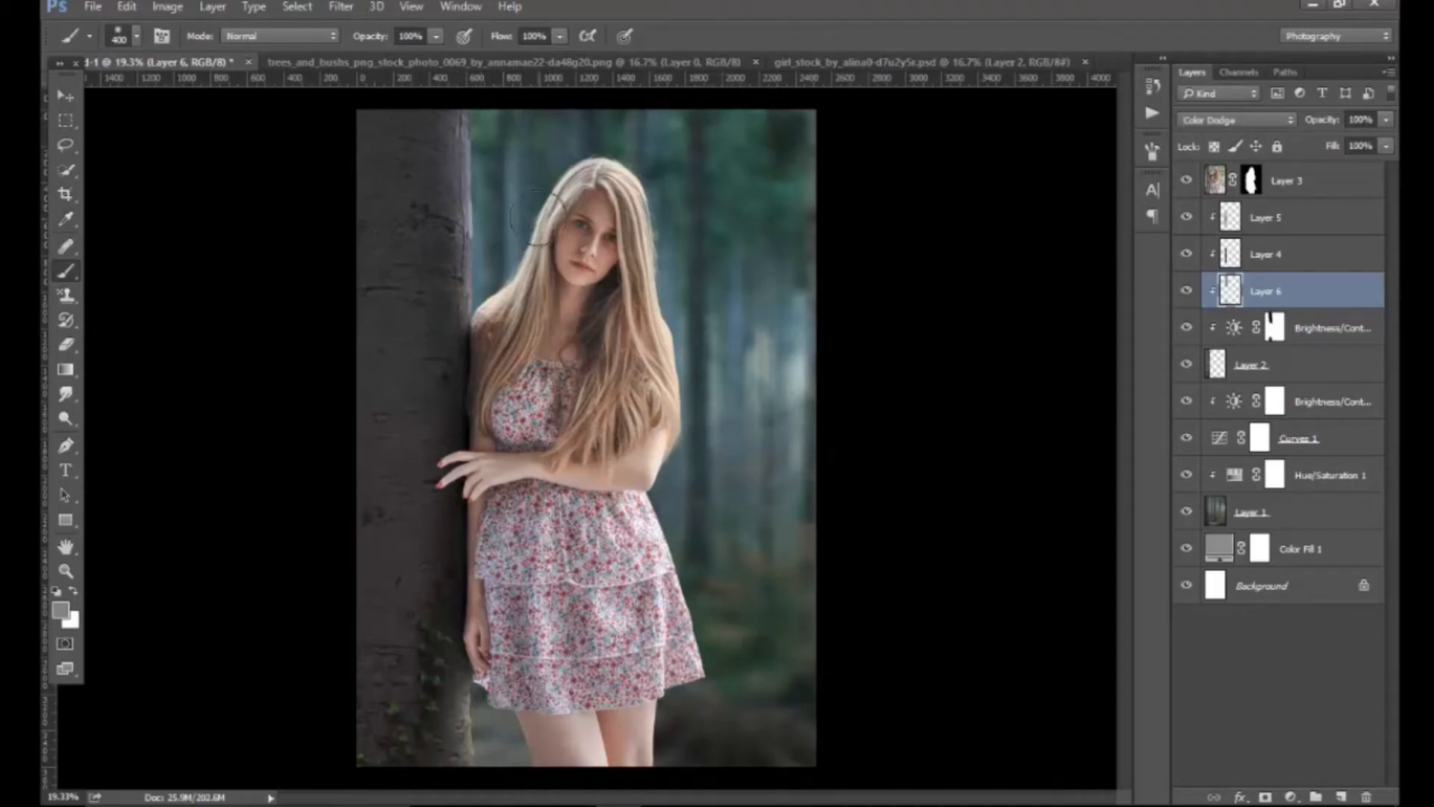
pyautogui.moveTo(378, 38); pyautogui.dragTo(343, 46)
pyautogui.moveTo(504, 39); pyautogui.dragTo(469, 39)
pyautogui.moveTo(369, 43); pyautogui.dragTo(358, 44)
pyautogui.press(']')
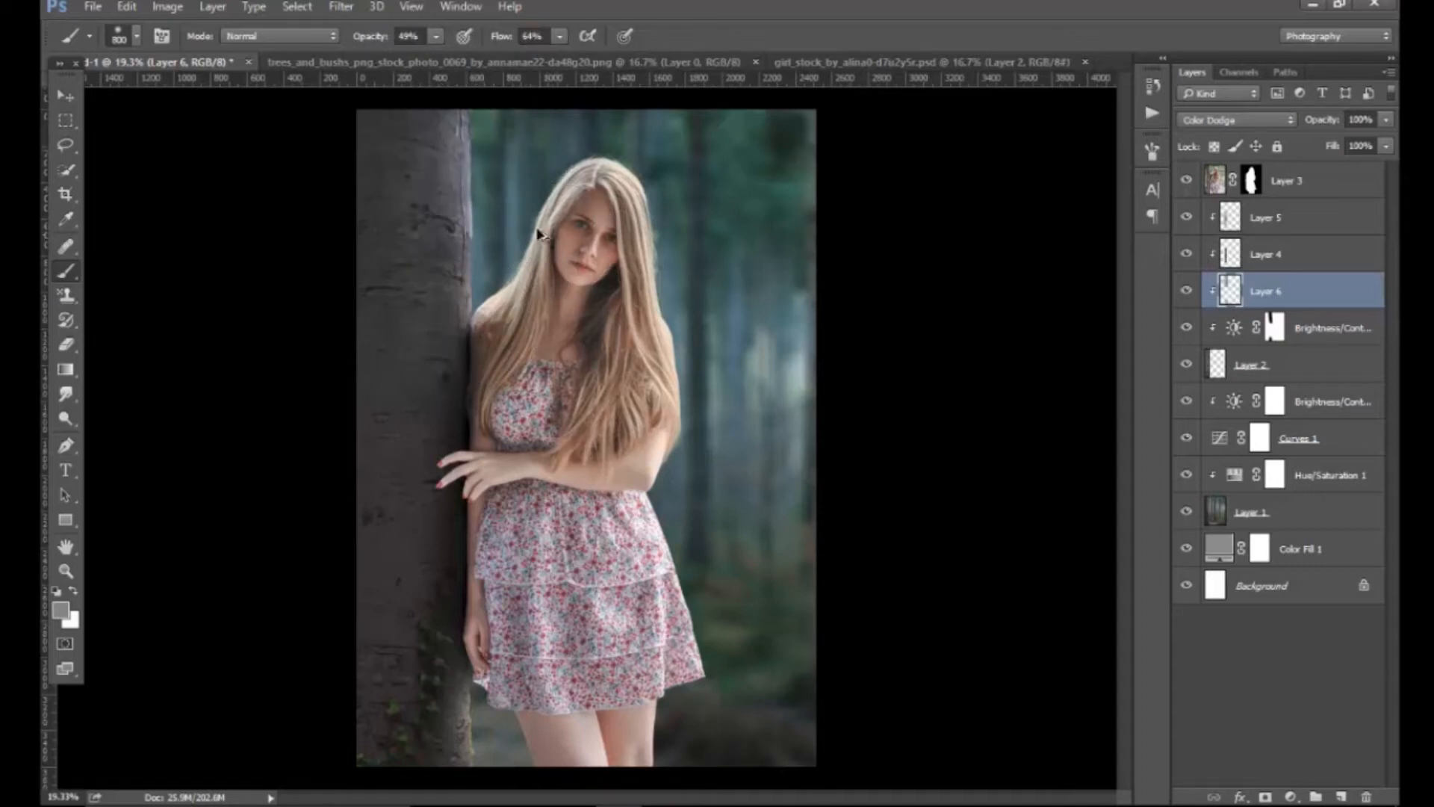
pyautogui.hotkey('ctrl', 'z')
pyautogui.moveTo(486, 148); pyautogui.dragTo(495, 345)
# Examine the trunk highlight and the cut-out edge of the girl's hair and arm against the forest.
pyautogui.scroll(-5, 624, 375)
pyautogui.scroll(3, 551, 462)
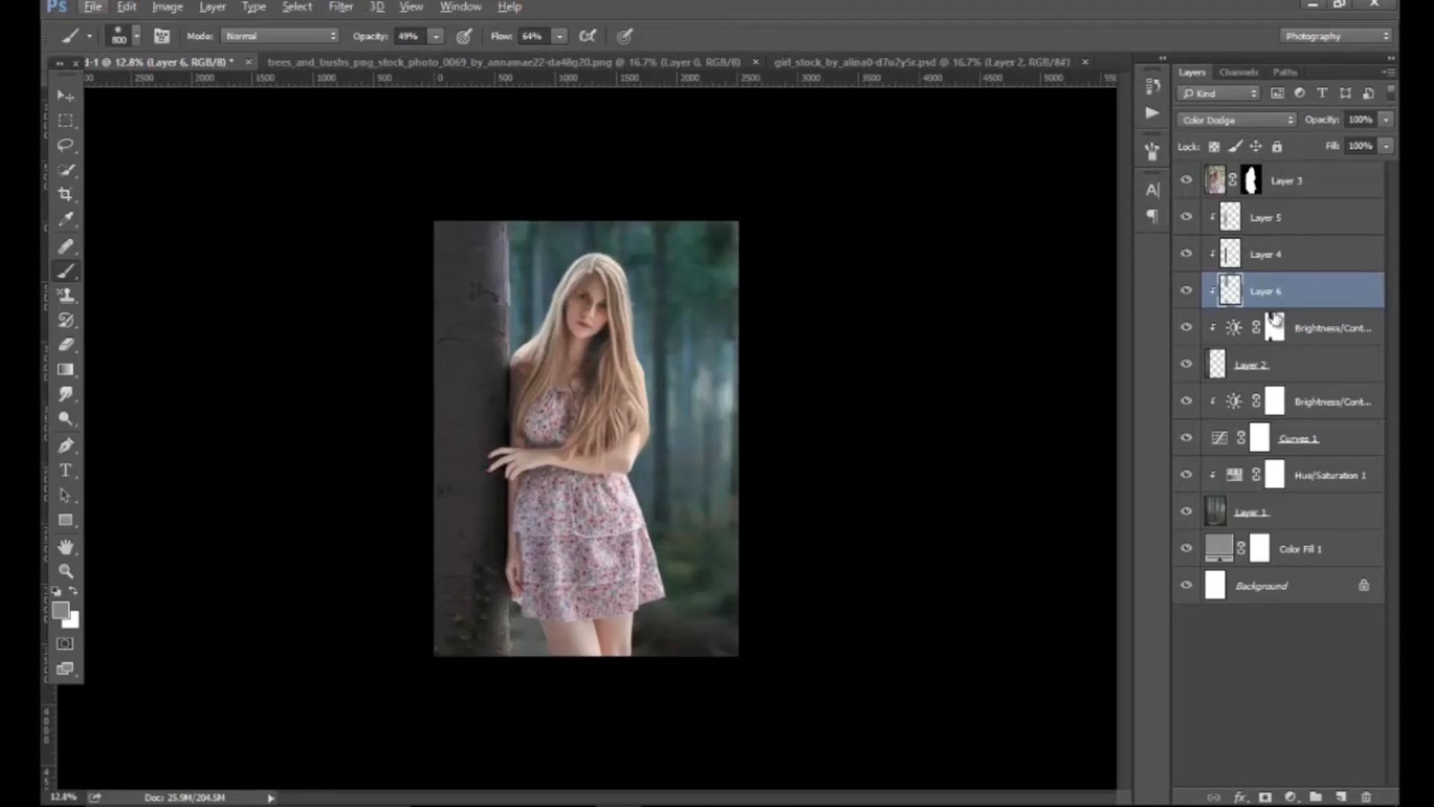
pyautogui.click(66, 571)
pyautogui.click(589, 532)
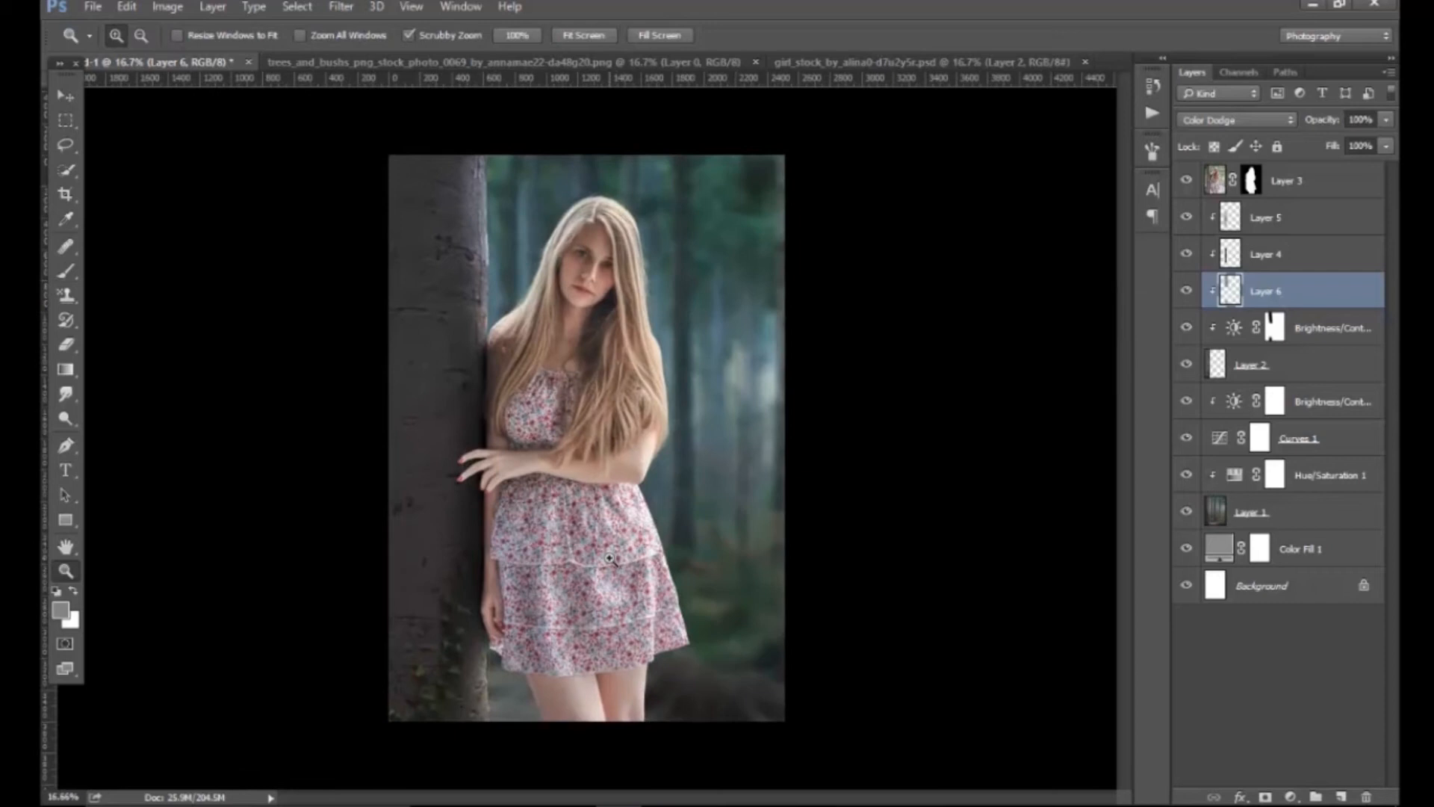
pyautogui.moveTo(553, 145); pyautogui.dragTo(549, 533)
pyautogui.moveTo(486, 571); pyautogui.dragTo(445, 270)
pyautogui.moveTo(557, 640); pyautogui.dragTo(535, 523)
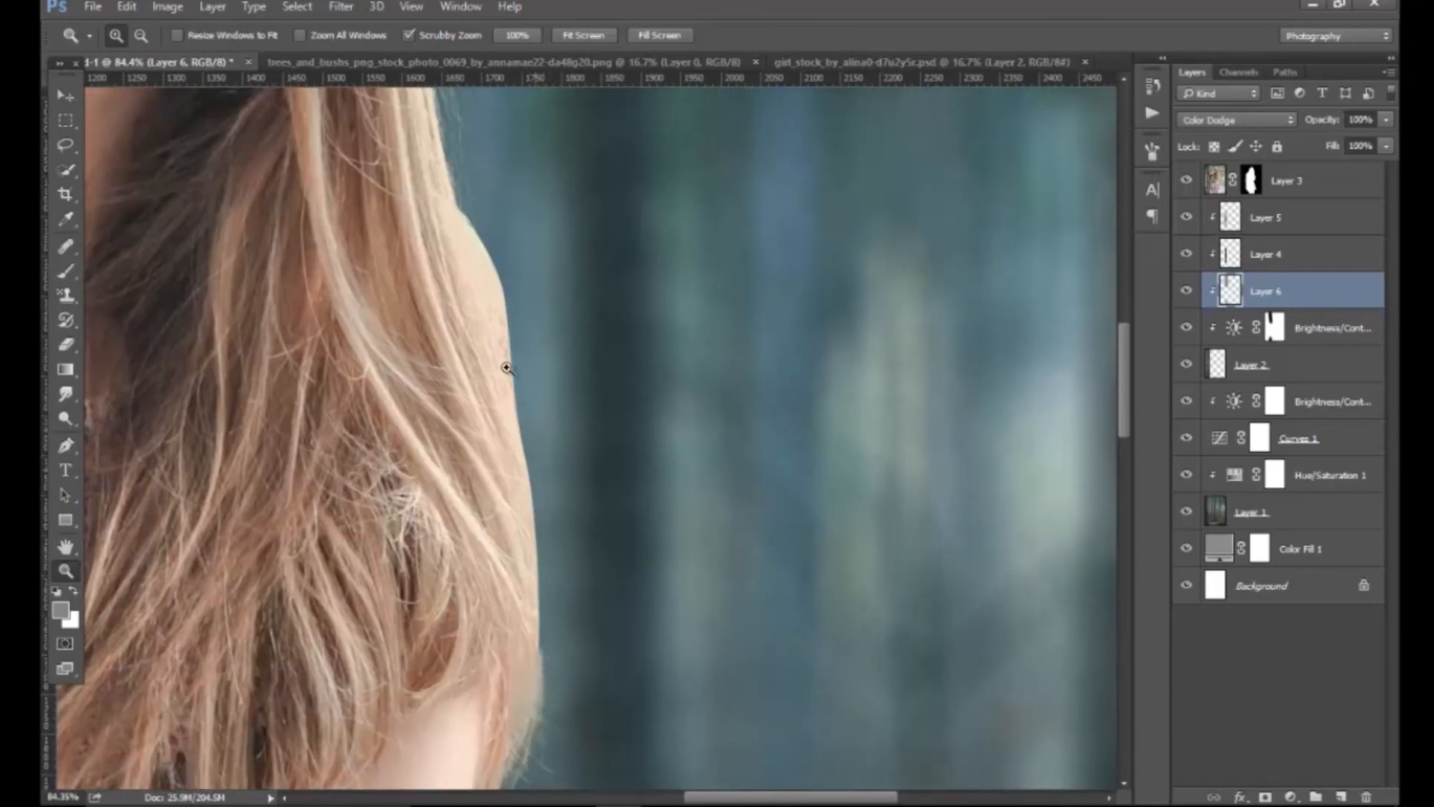
pyautogui.moveTo(511, 412); pyautogui.dragTo(567, 657)
pyautogui.moveTo(441, 160); pyautogui.dragTo(490, 166)
pyautogui.moveTo(653, 722); pyautogui.dragTo(608, 560)
pyautogui.moveTo(600, 614); pyautogui.dragTo(579, 499)
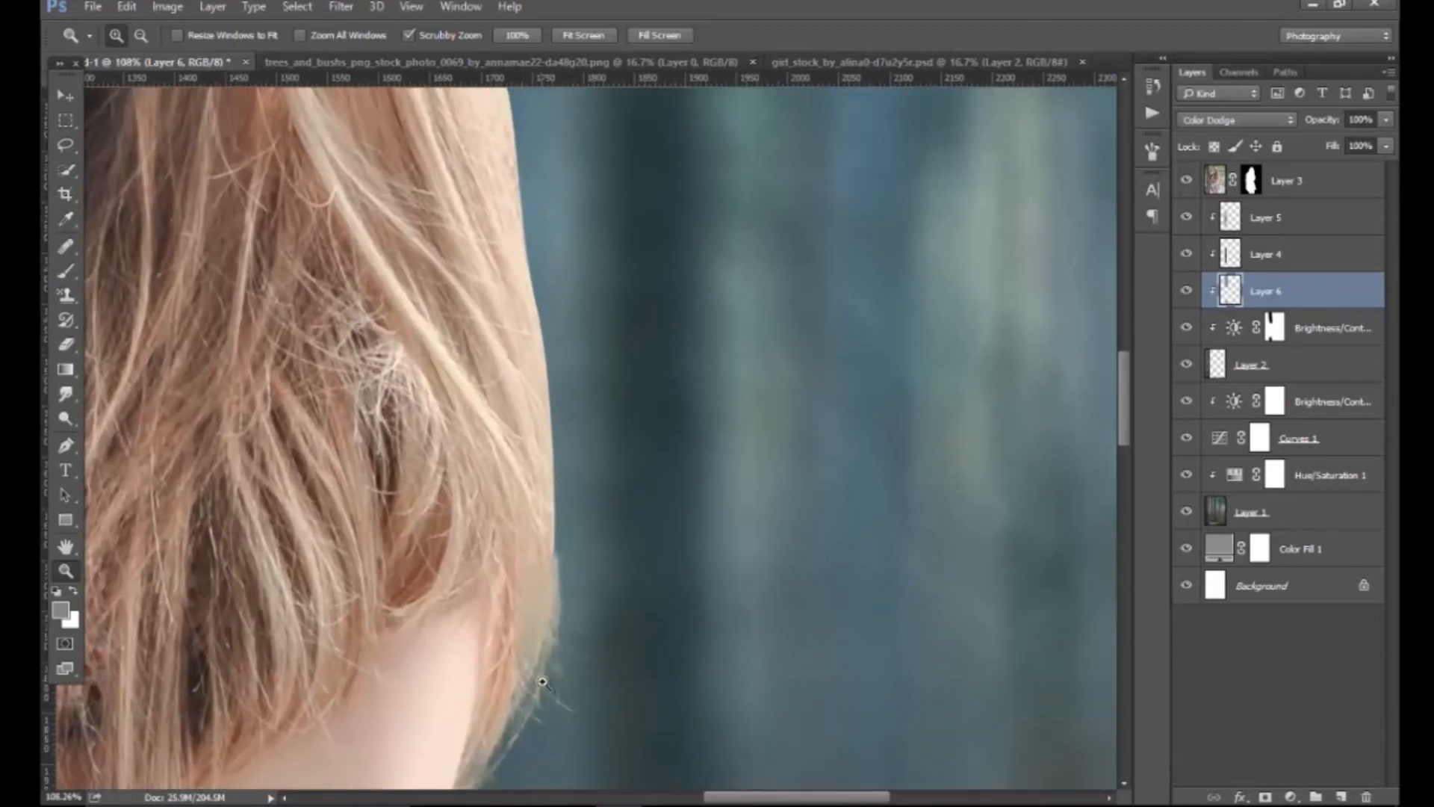
pyautogui.moveTo(542, 682); pyautogui.dragTo(551, 454)
pyautogui.moveTo(529, 288); pyautogui.dragTo(560, 596)
pyautogui.moveTo(581, 309); pyautogui.dragTo(589, 734)
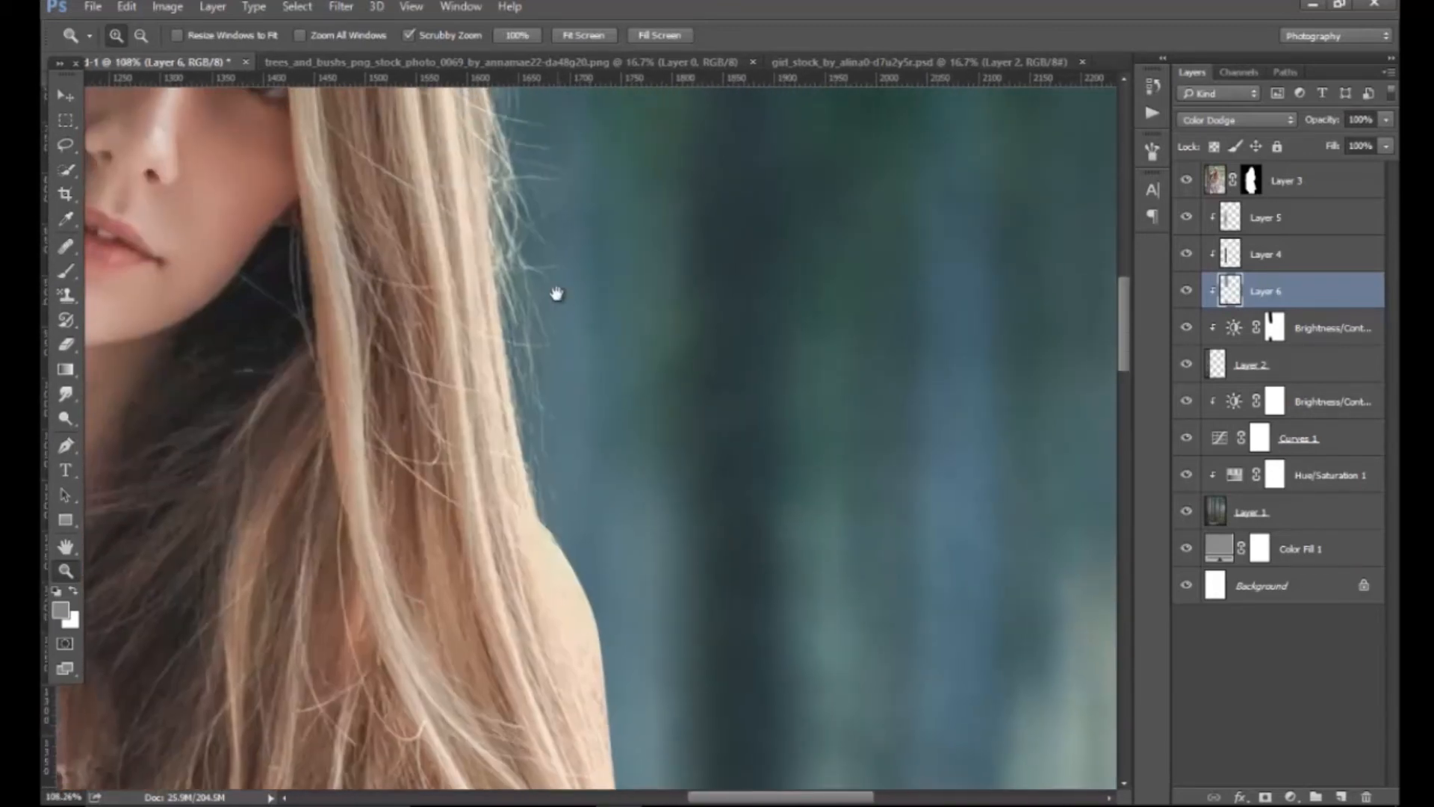
pyautogui.scroll(-4, 557, 290)
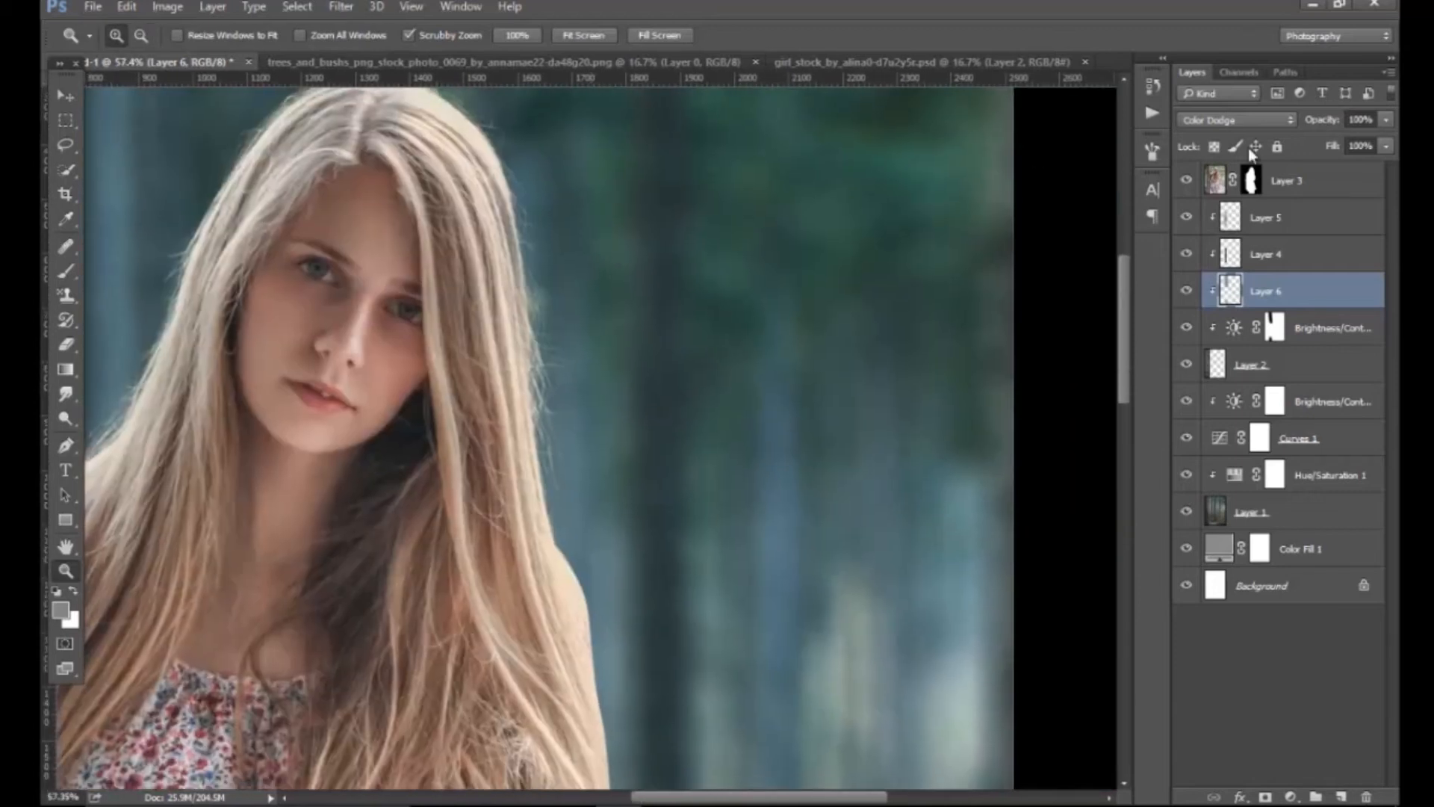
# Apply the layer mask on the girl's layer.
pyautogui.click(1248, 181)
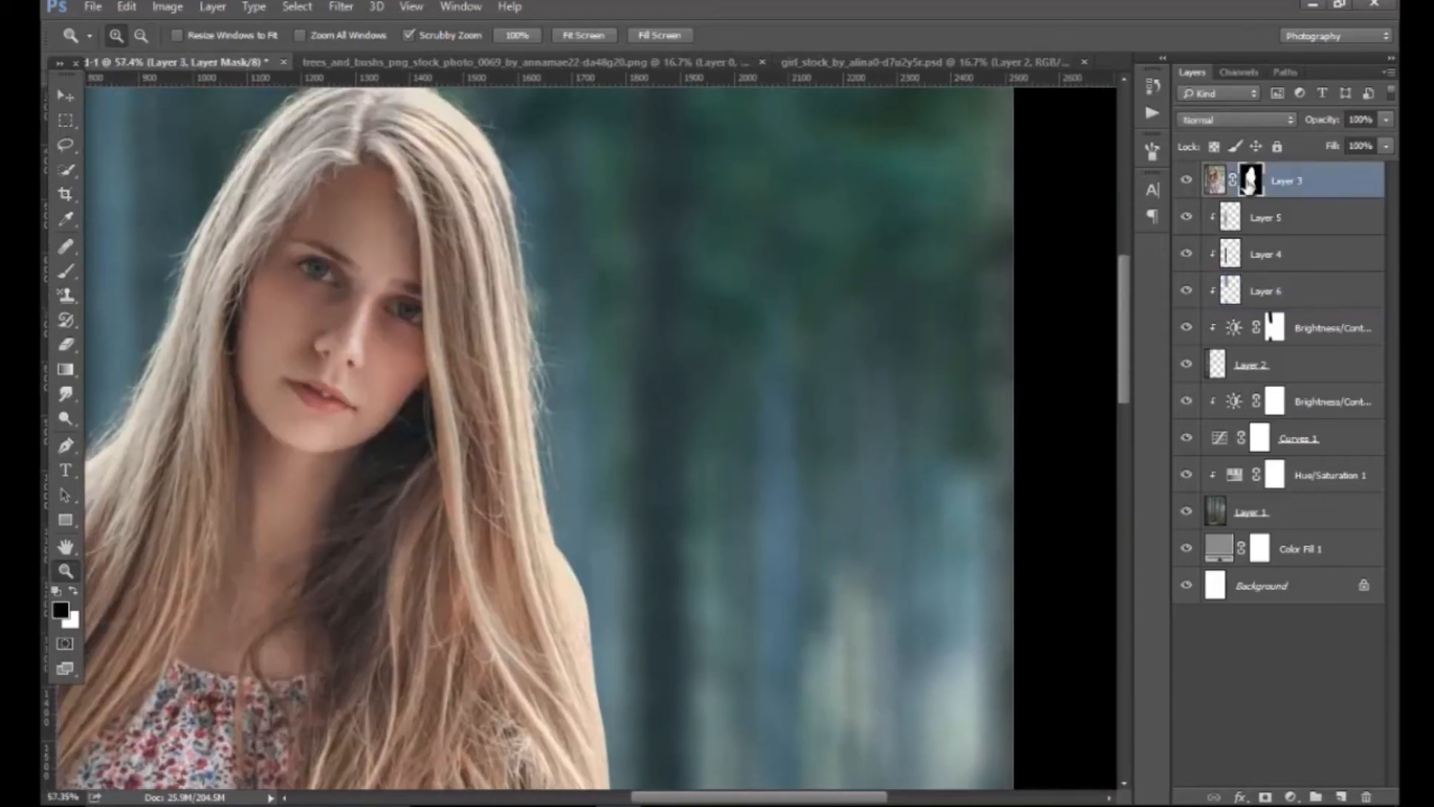
pyautogui.rightClick(1250, 185)
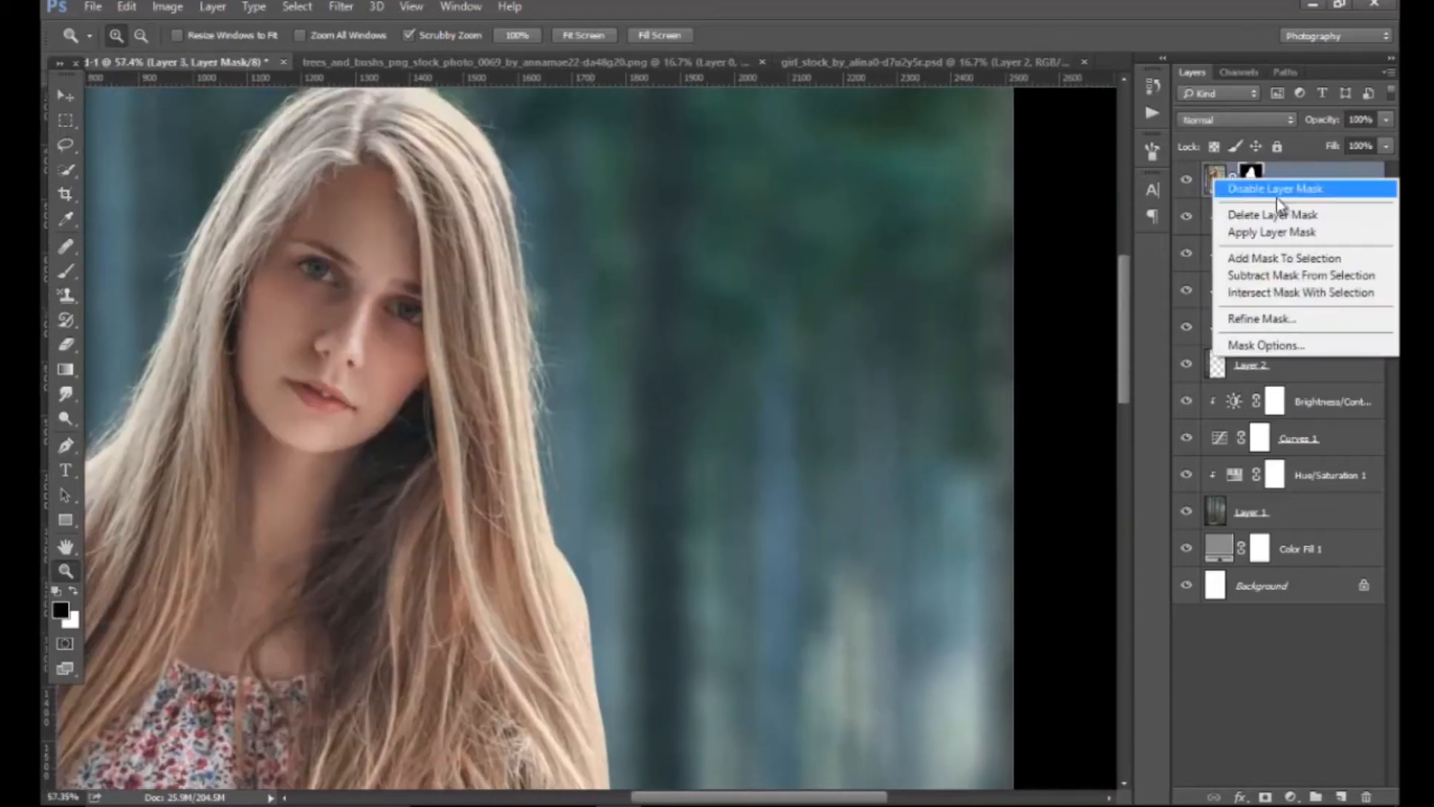
pyautogui.click(1246, 233)
# Lasso the strip of loose hair beside the girl's face and neck on the forest side and copy it to a new layer.
pyautogui.moveTo(594, 474); pyautogui.dragTo(569, 377)
pyautogui.moveTo(64, 146); pyautogui.dragTo(106, 144)
pyautogui.moveTo(513, 362)
pyautogui.mouseDown()
pyautogui.moveTo(497, 338)
pyautogui.moveTo(476, 160)
pyautogui.mouseUp()
pyautogui.moveTo(551, 236); pyautogui.dragTo(549, 392)
pyautogui.rightClick(525, 318)
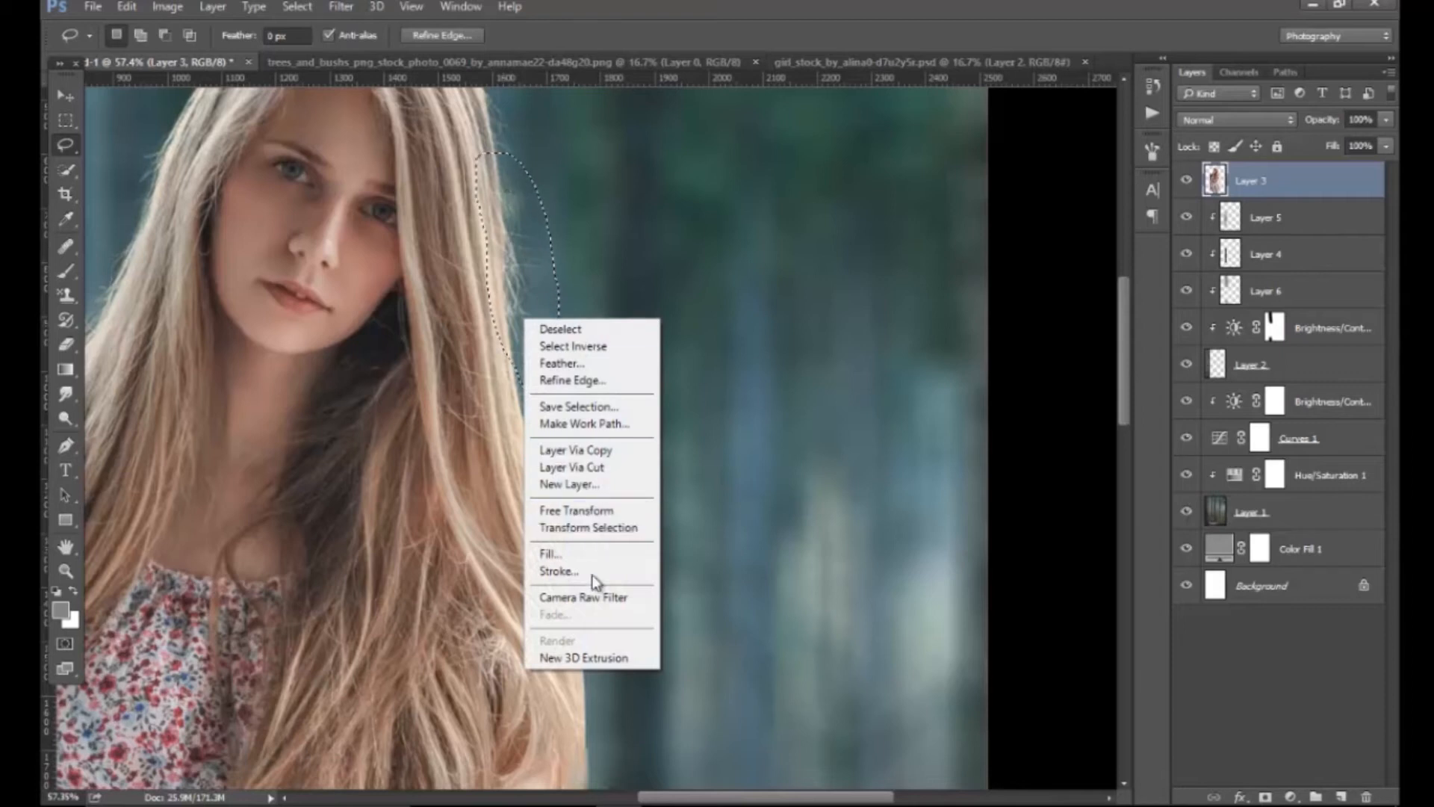
pyautogui.click(588, 450)
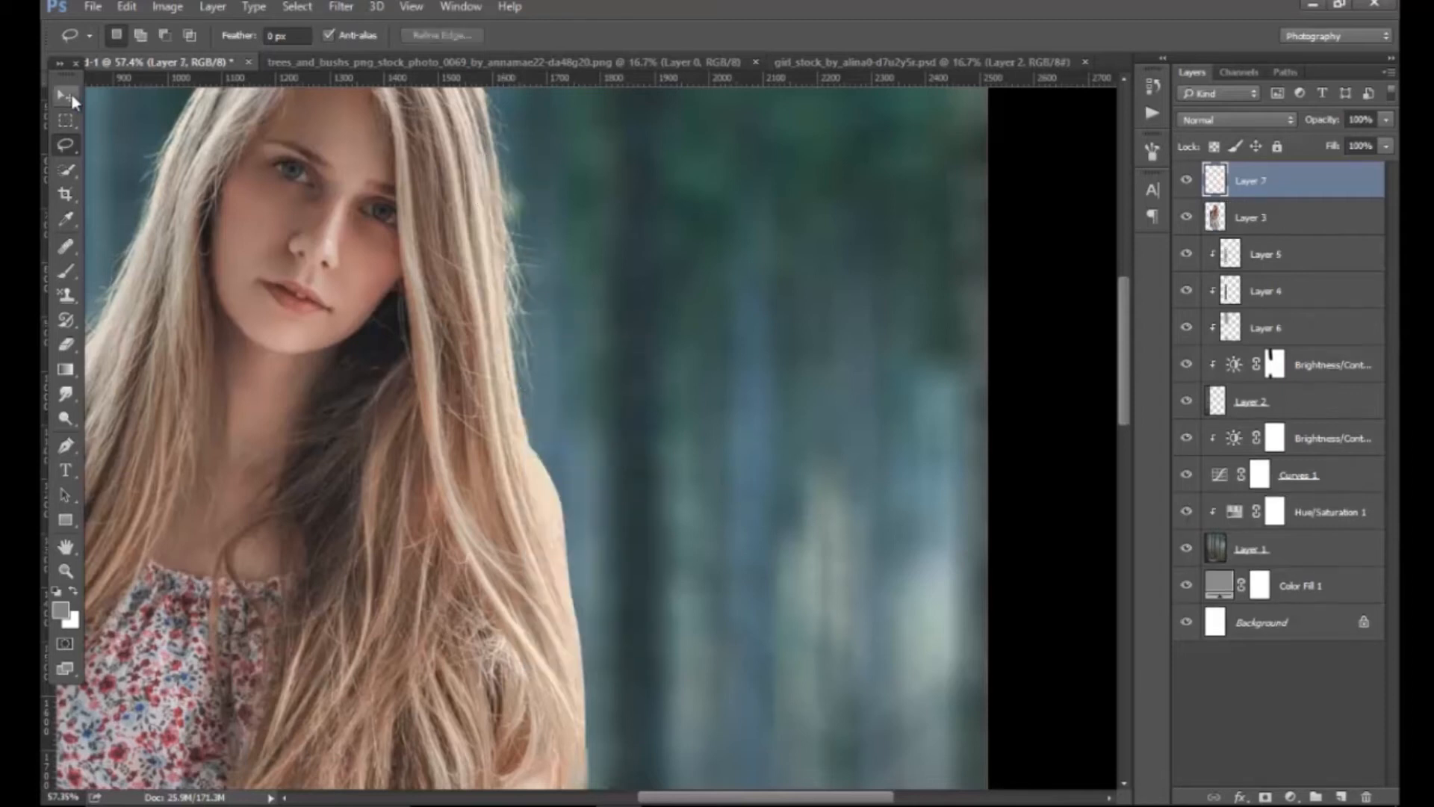
# Move the copied hair strip down over the hard outer edge of the hair beside her upper arm.
pyautogui.press('v')
pyautogui.moveTo(485, 334)
pyautogui.mouseDown()
pyautogui.moveTo(556, 374)
pyautogui.moveTo(592, 711)
pyautogui.mouseUp()
pyautogui.moveTo(731, 578); pyautogui.dragTo(729, 366)
pyautogui.moveTo(620, 456); pyautogui.dragTo(593, 473)
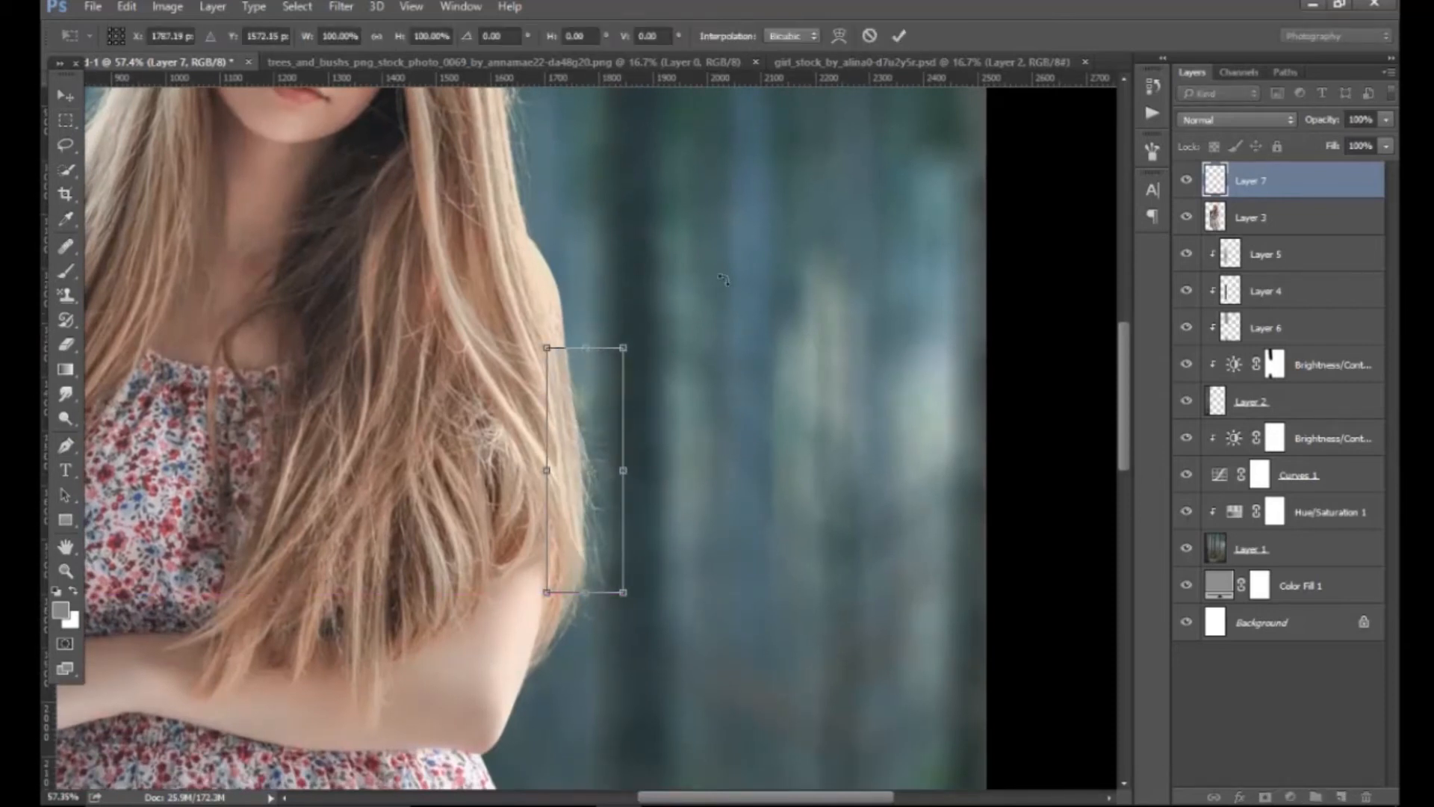
pyautogui.click(898, 35)
# Duplicate the hair strip slightly higher toward the shoulder and rotate the copy by -5.13° to follow the hair's edge.
pyautogui.moveTo(569, 364); pyautogui.dragTo(543, 235)
pyautogui.hotkey('ctrl', 't')
pyautogui.moveTo(626, 483); pyautogui.dragTo(633, 475)
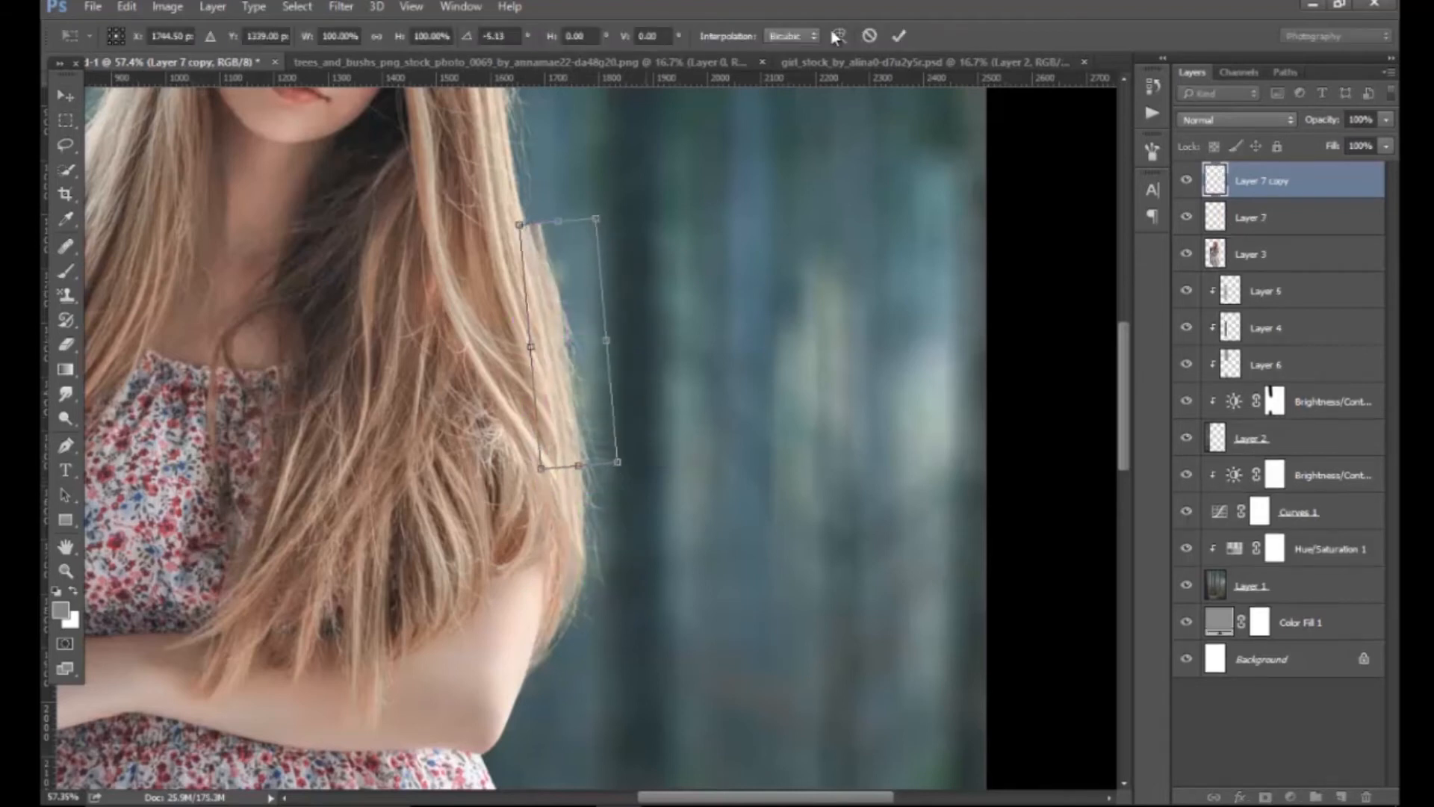
pyautogui.click(896, 36)
# Ready the Eraser at 125 px and merge the duplicated hair strip down into the original strip's layer.
pyautogui.keyDown('ctrl'); pyautogui.click(1273, 217); pyautogui.keyUp('ctrl')
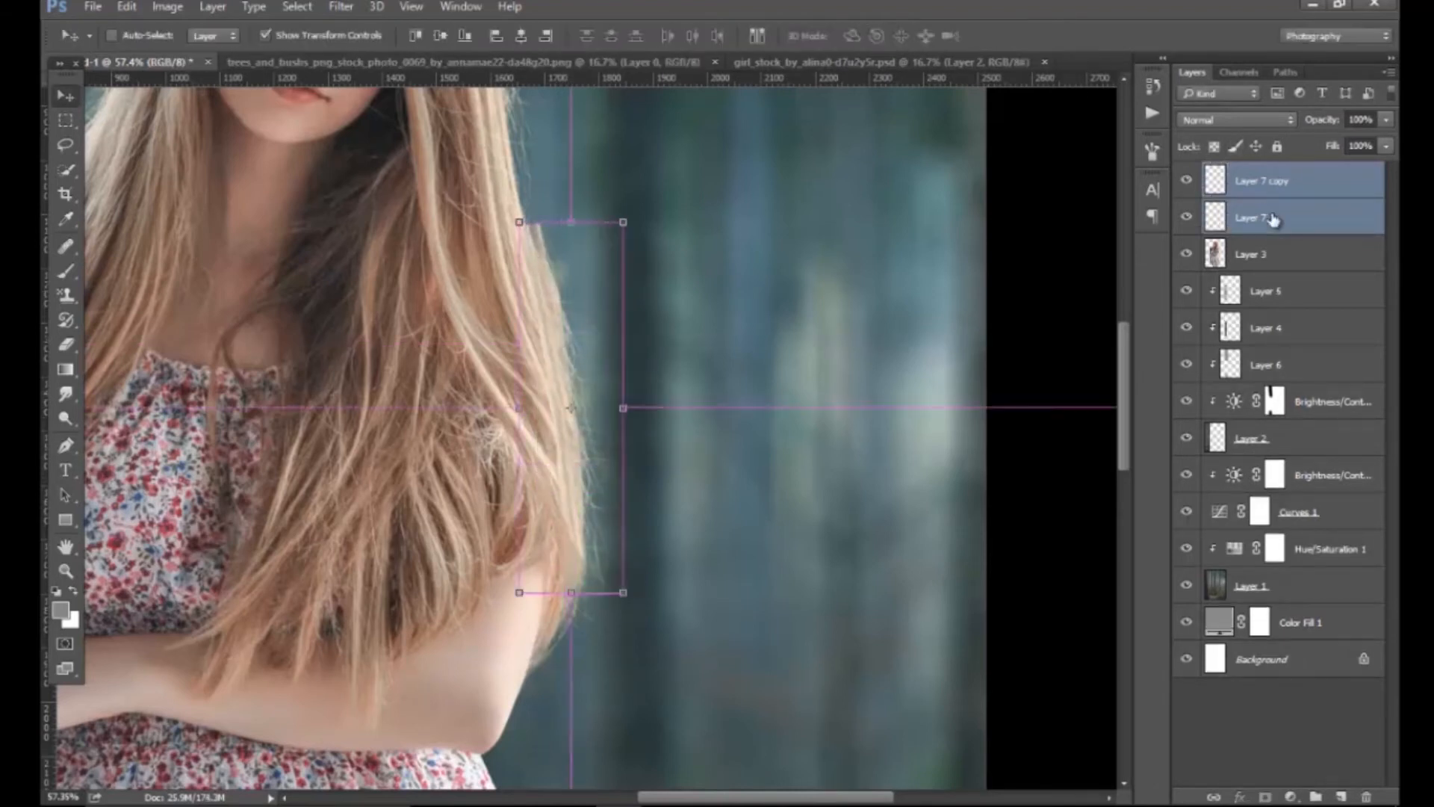
pyautogui.click(1273, 187)
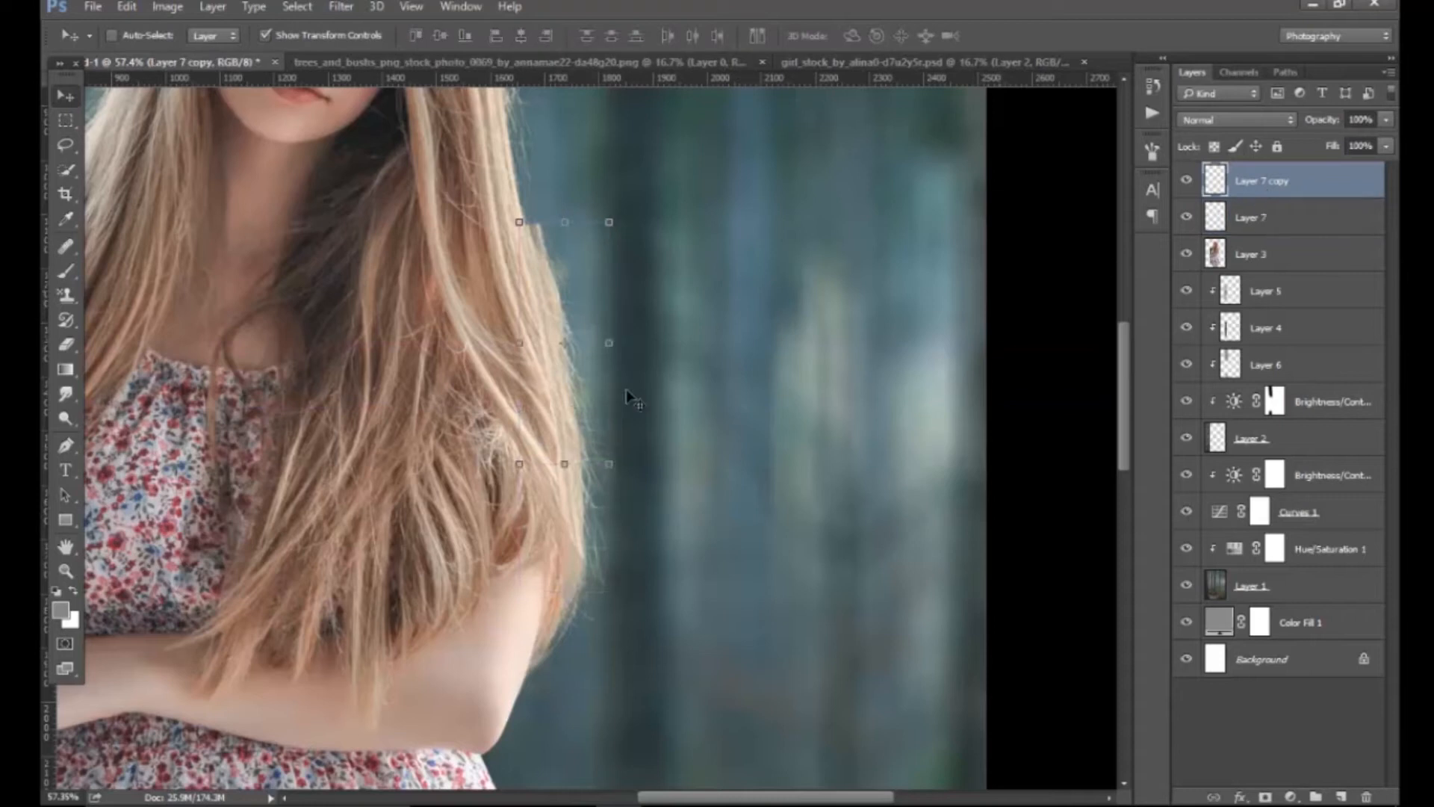
pyautogui.click(65, 346)
pyautogui.press('[')
pyautogui.press('[')
pyautogui.press('[')
pyautogui.press('[')
pyautogui.press('[')
pyautogui.press('[')
pyautogui.press('[')
pyautogui.press('[')
pyautogui.press('[')
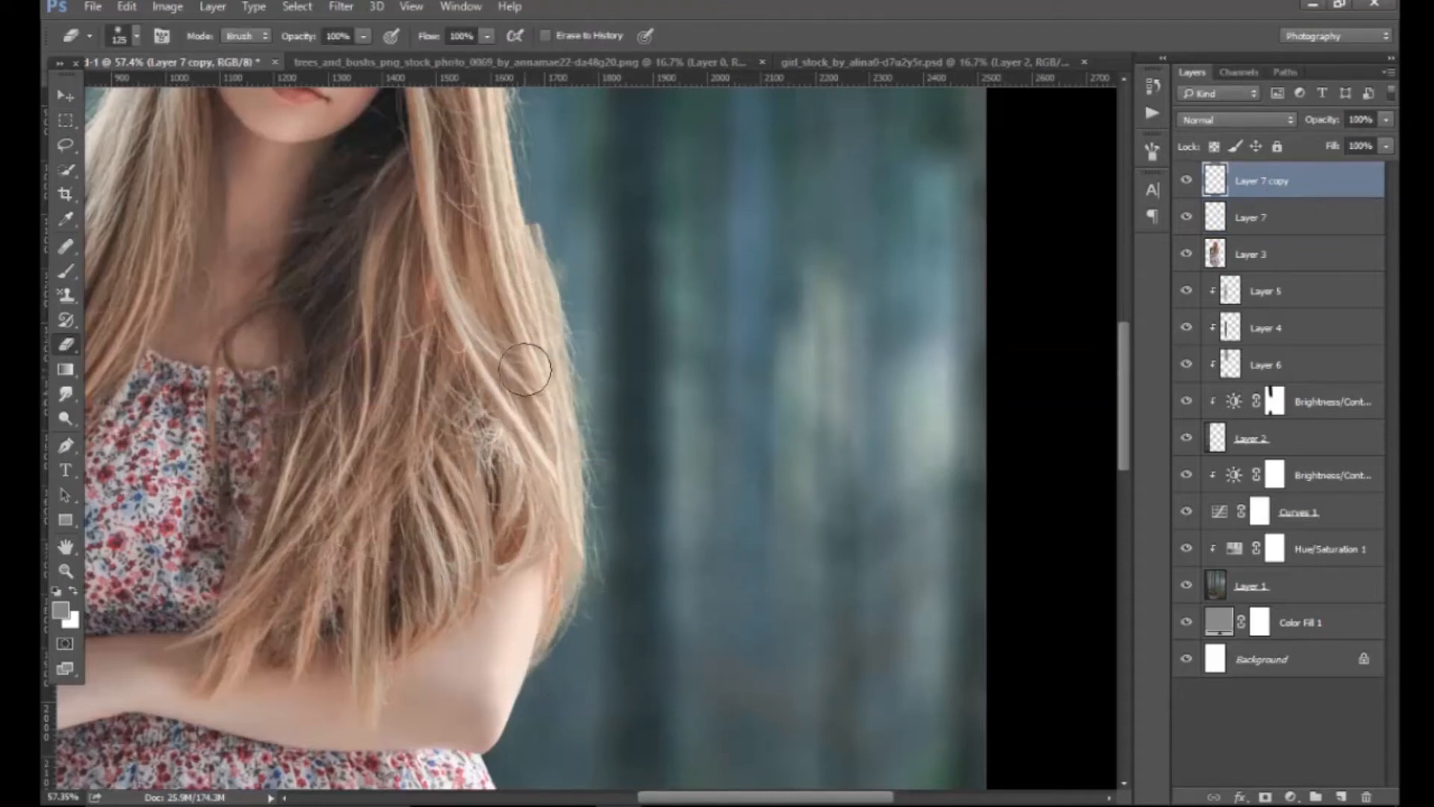
pyautogui.rightClick(1261, 186)
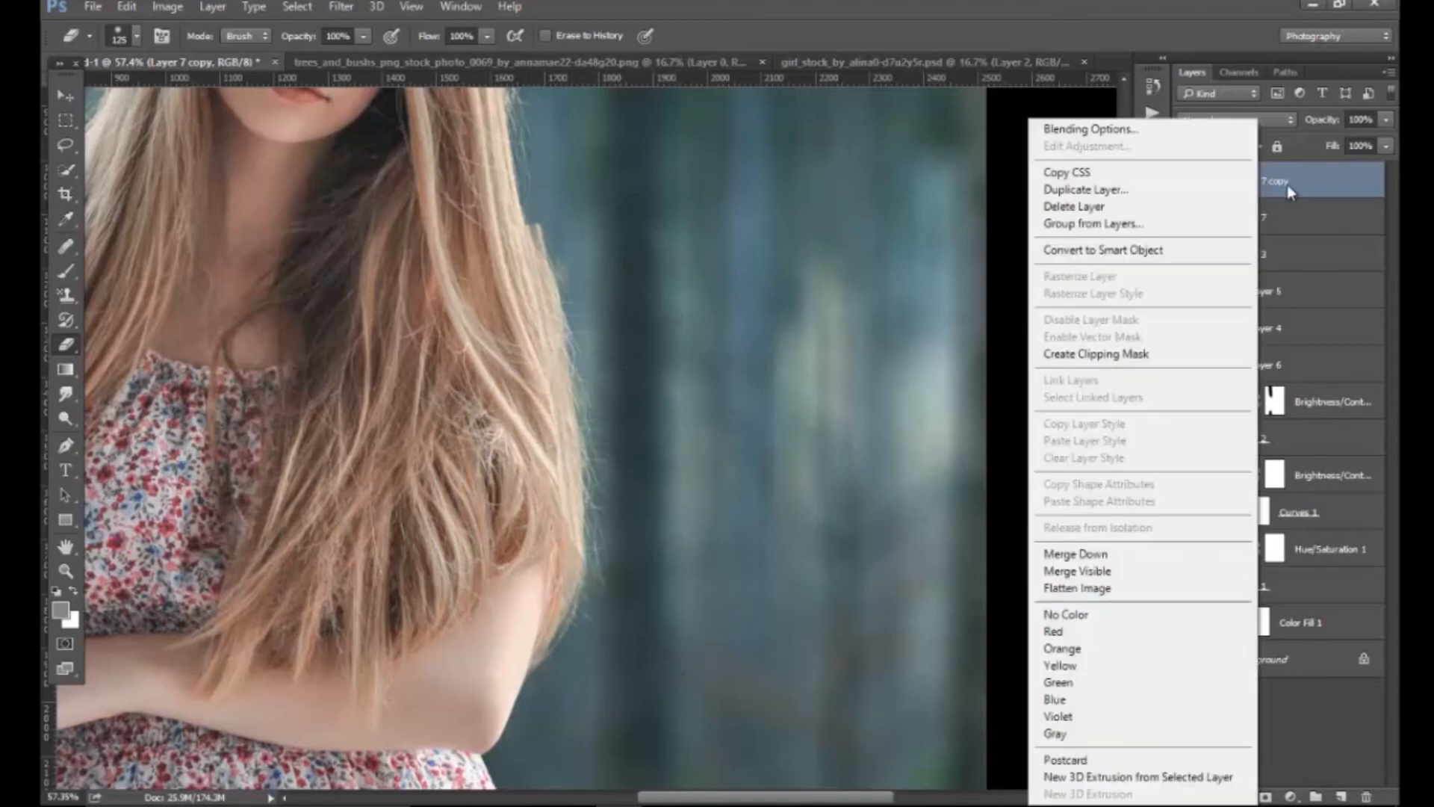
pyautogui.click(1098, 557)
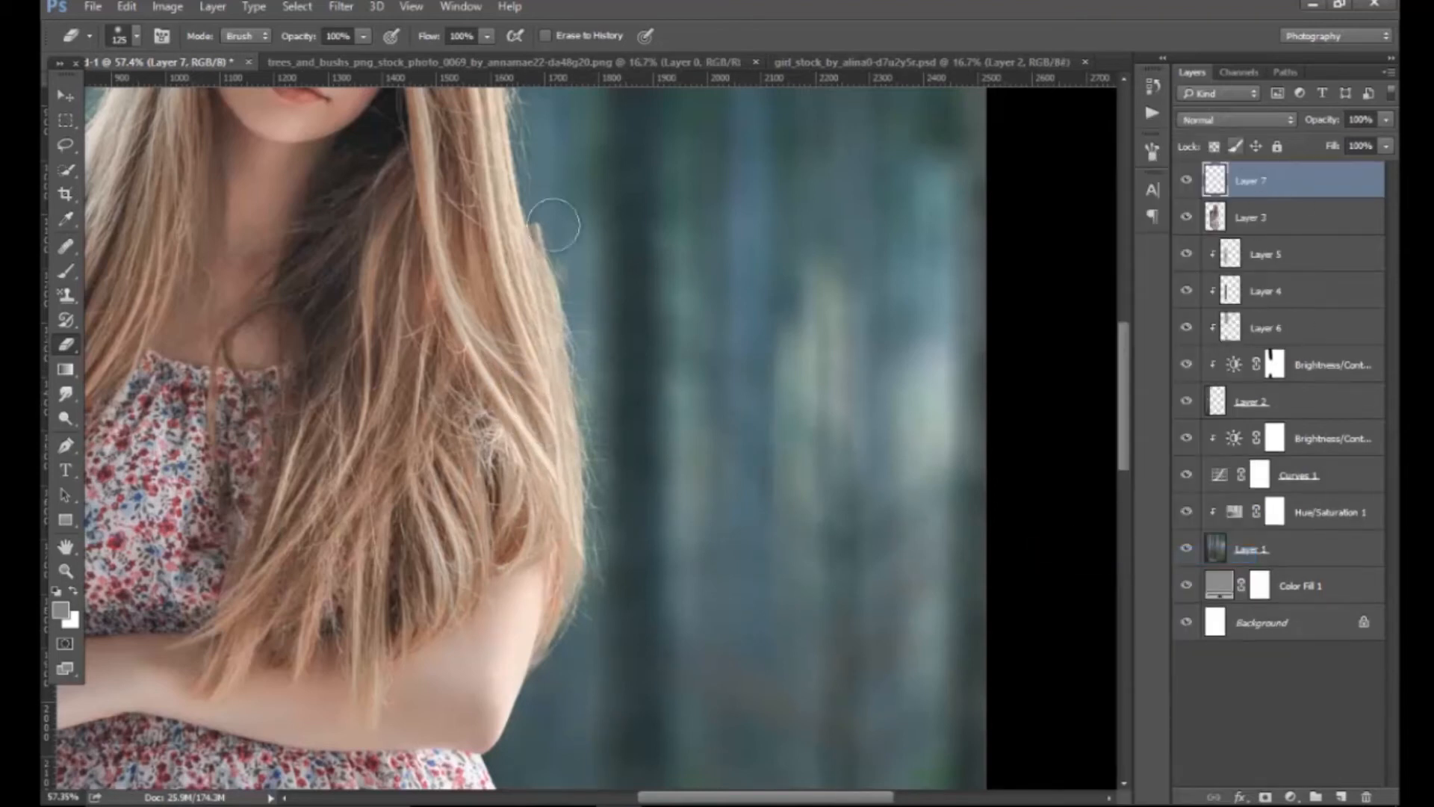
# Compare the hair edge with the merged strip layer hidden and shown, and review the whole composition.
pyautogui.click(1187, 182)
pyautogui.click(1187, 182)
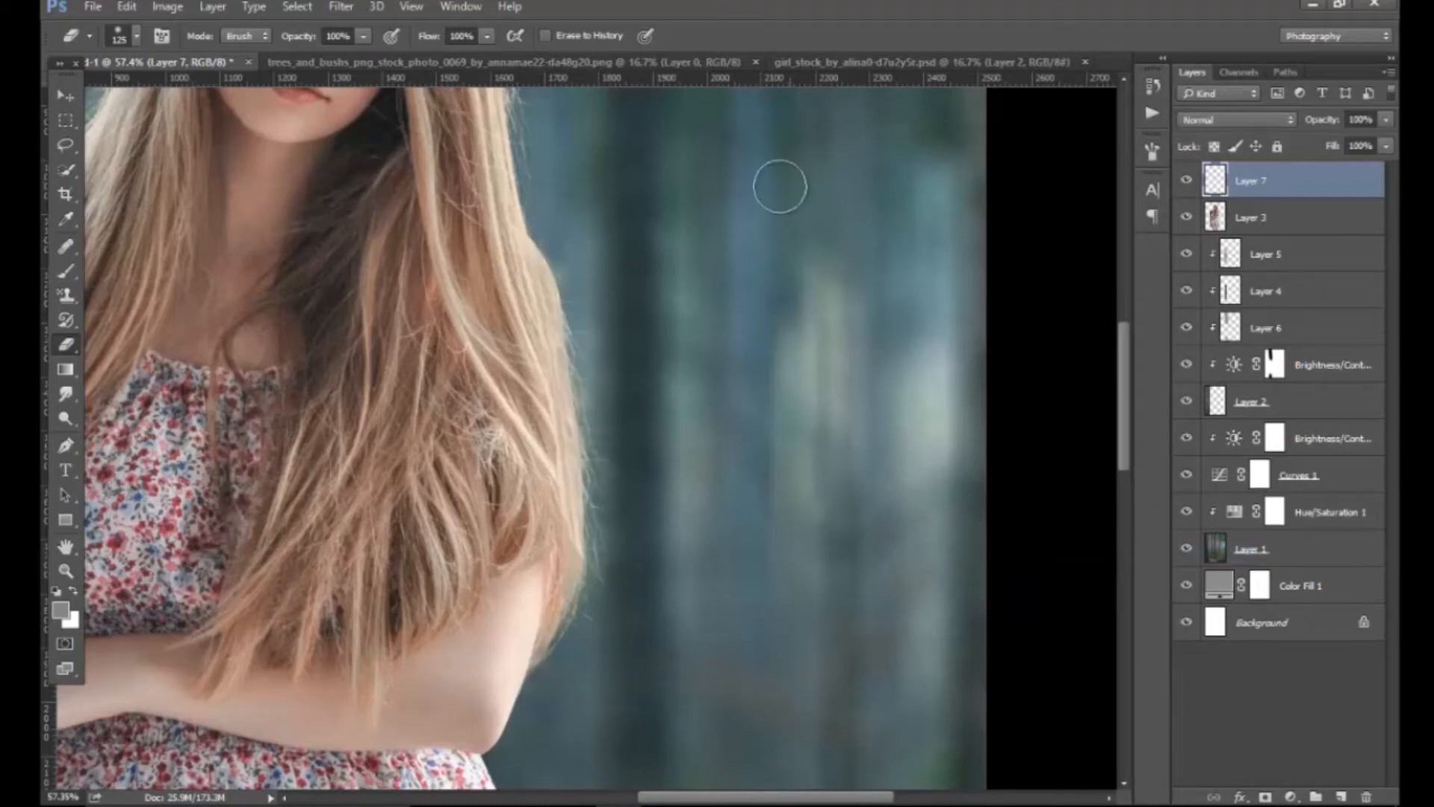
pyautogui.click(1187, 181)
pyautogui.click(1187, 181)
pyautogui.click(1187, 182)
pyautogui.click(1187, 182)
pyautogui.click(1187, 182)
pyautogui.click(1187, 181)
pyautogui.press('z')
pyautogui.moveTo(906, 308); pyautogui.dragTo(734, 380)
pyautogui.moveTo(692, 545); pyautogui.dragTo(706, 546)
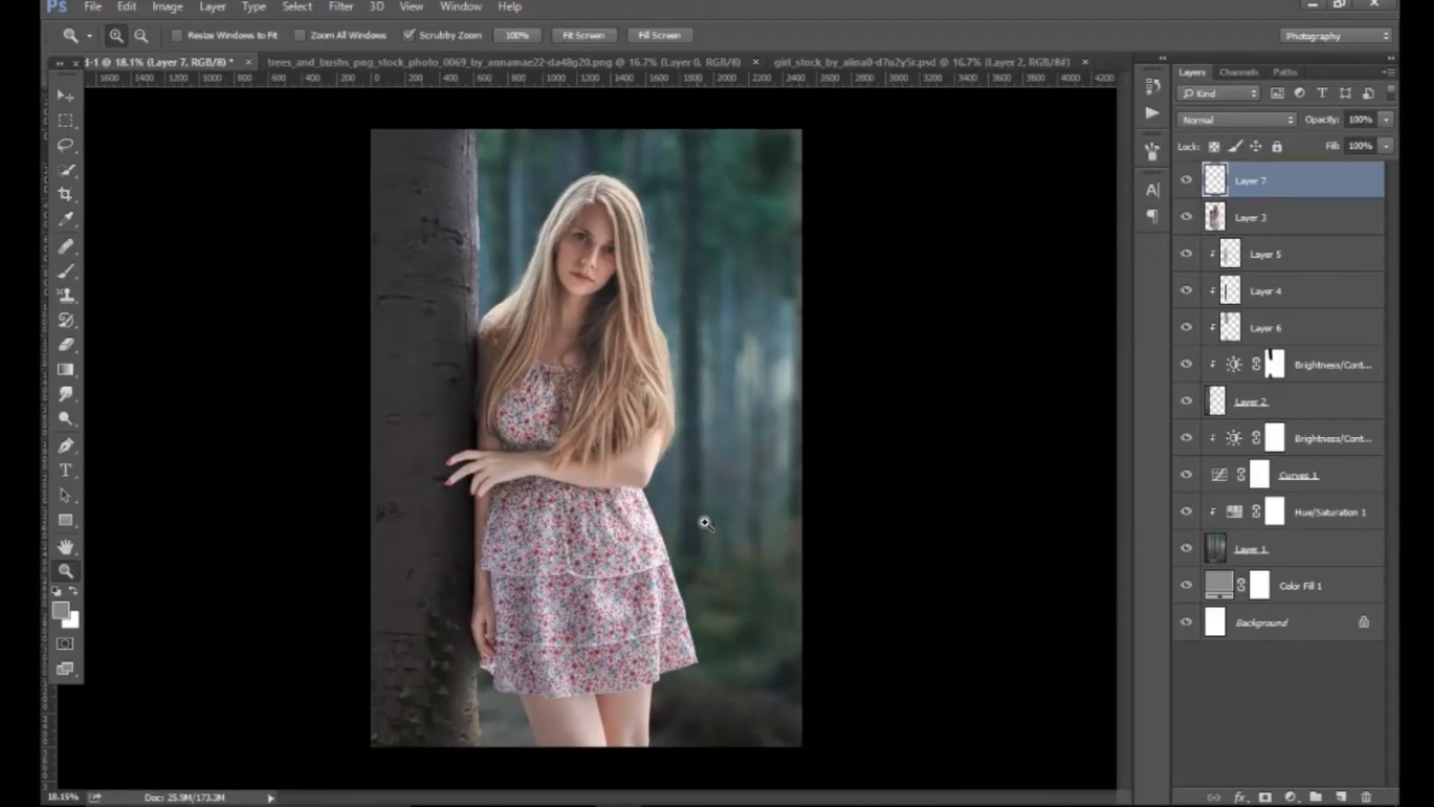
# Try clipping the merged hair strip to the girl's layer, and compare the image with the strip hidden and shown.
pyautogui.moveTo(1262, 193); pyautogui.dragTo(1259, 196)
pyautogui.press('alt')
pyautogui.keyDown('alt'); pyautogui.click(1259, 196); pyautogui.keyUp('alt')
pyautogui.keyDown('alt'); pyautogui.click(1261, 197); pyautogui.keyUp('alt')
pyautogui.keyDown('shift'); pyautogui.click(1246, 217); pyautogui.keyUp('shift')
pyautogui.click(1249, 184)
pyautogui.click(1188, 181)
pyautogui.click(1188, 181)
pyautogui.keyDown('shift'); pyautogui.click(1246, 218); pyautogui.keyUp('shift')
# Group the merged hair strip's layer with the girl's layer and toggle the group's visibility to check its contents.
pyautogui.moveTo(641, 377)
pyautogui.mouseDown()
pyautogui.moveTo(781, 495)
pyautogui.moveTo(722, 491)
pyautogui.mouseUp()
pyautogui.click(1267, 190)
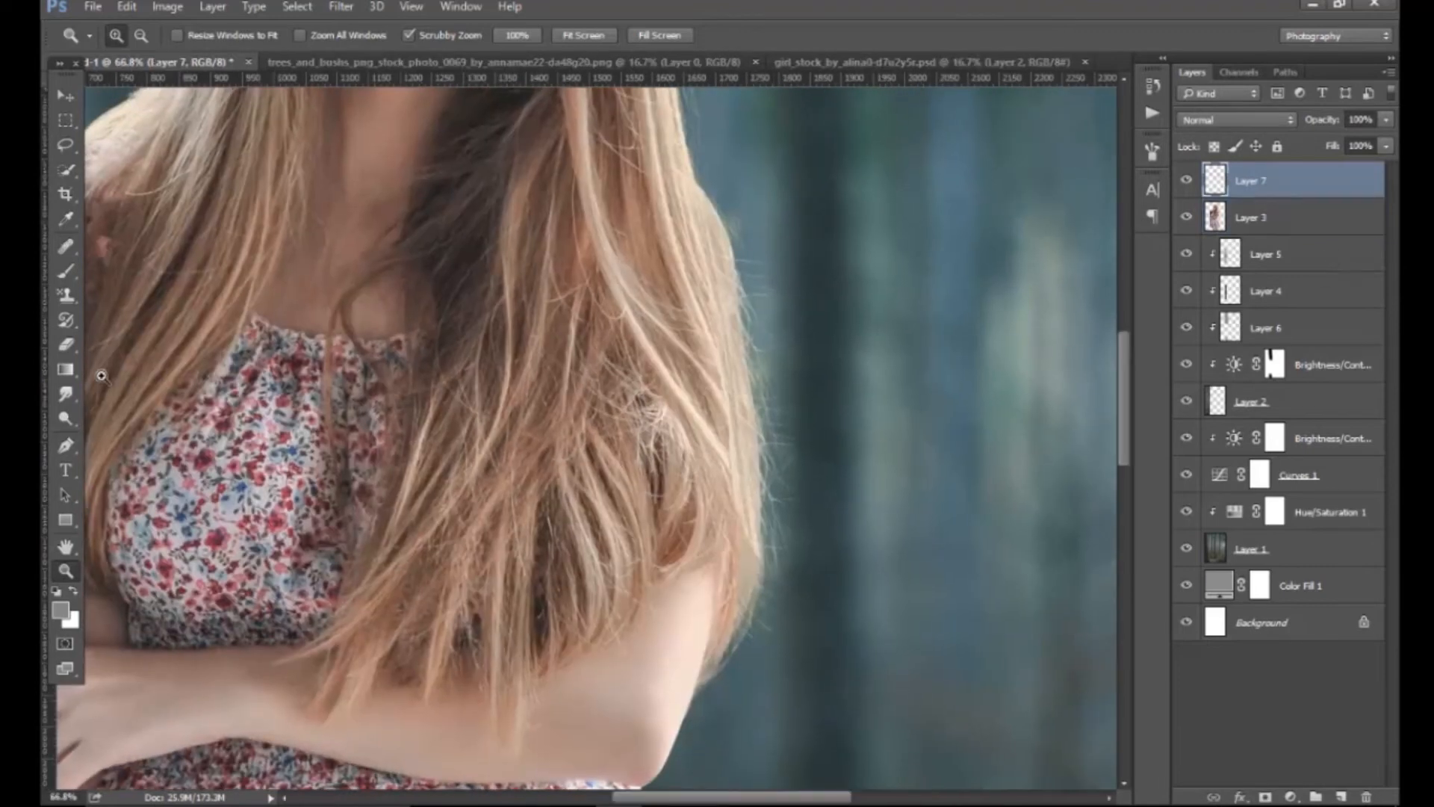
pyautogui.click(75, 344)
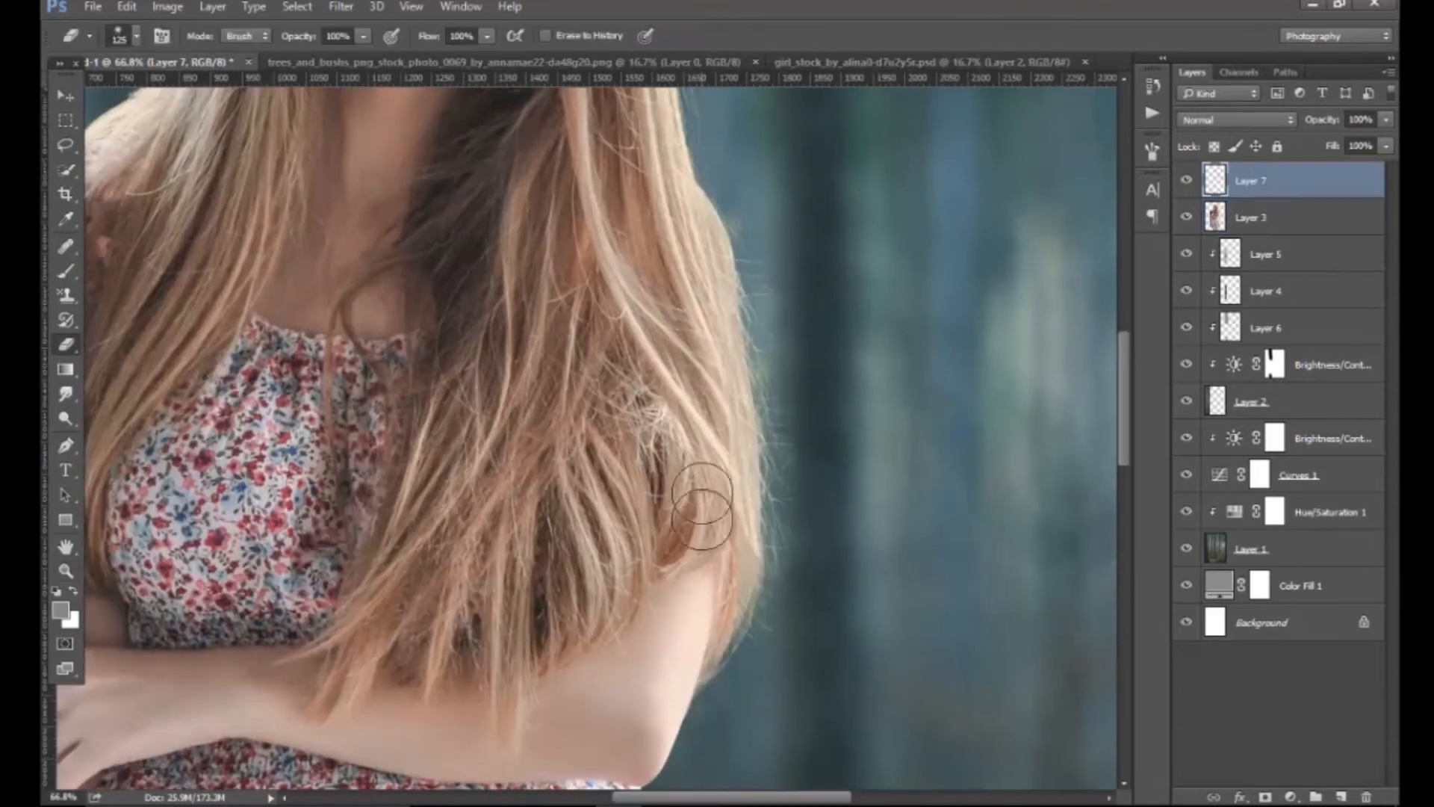
pyautogui.keyDown('ctrl'); pyautogui.click(1248, 218); pyautogui.keyUp('ctrl')
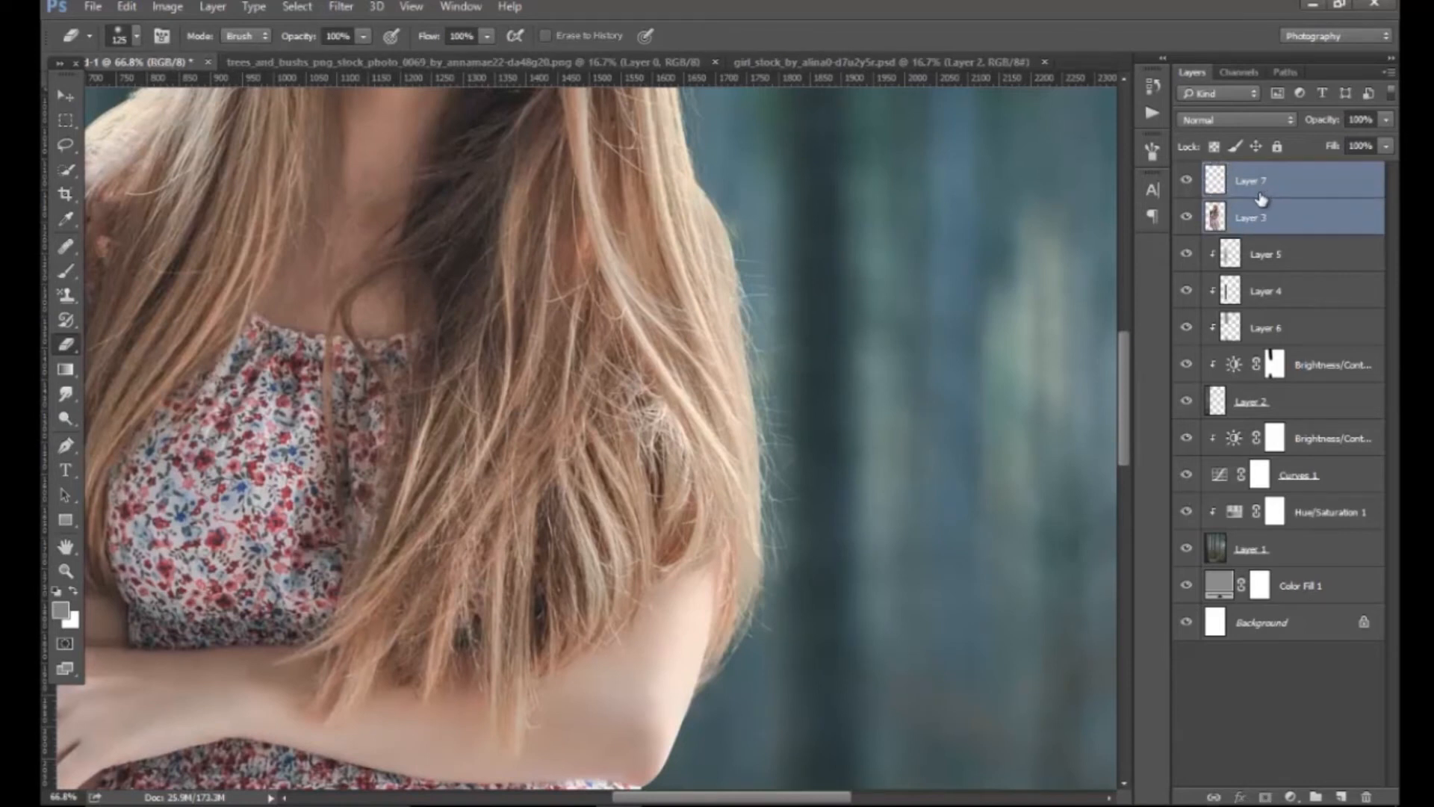
pyautogui.hotkey('ctrl', 'g')
pyautogui.click(1186, 173)
pyautogui.click(1186, 174)
pyautogui.click(770, 409)
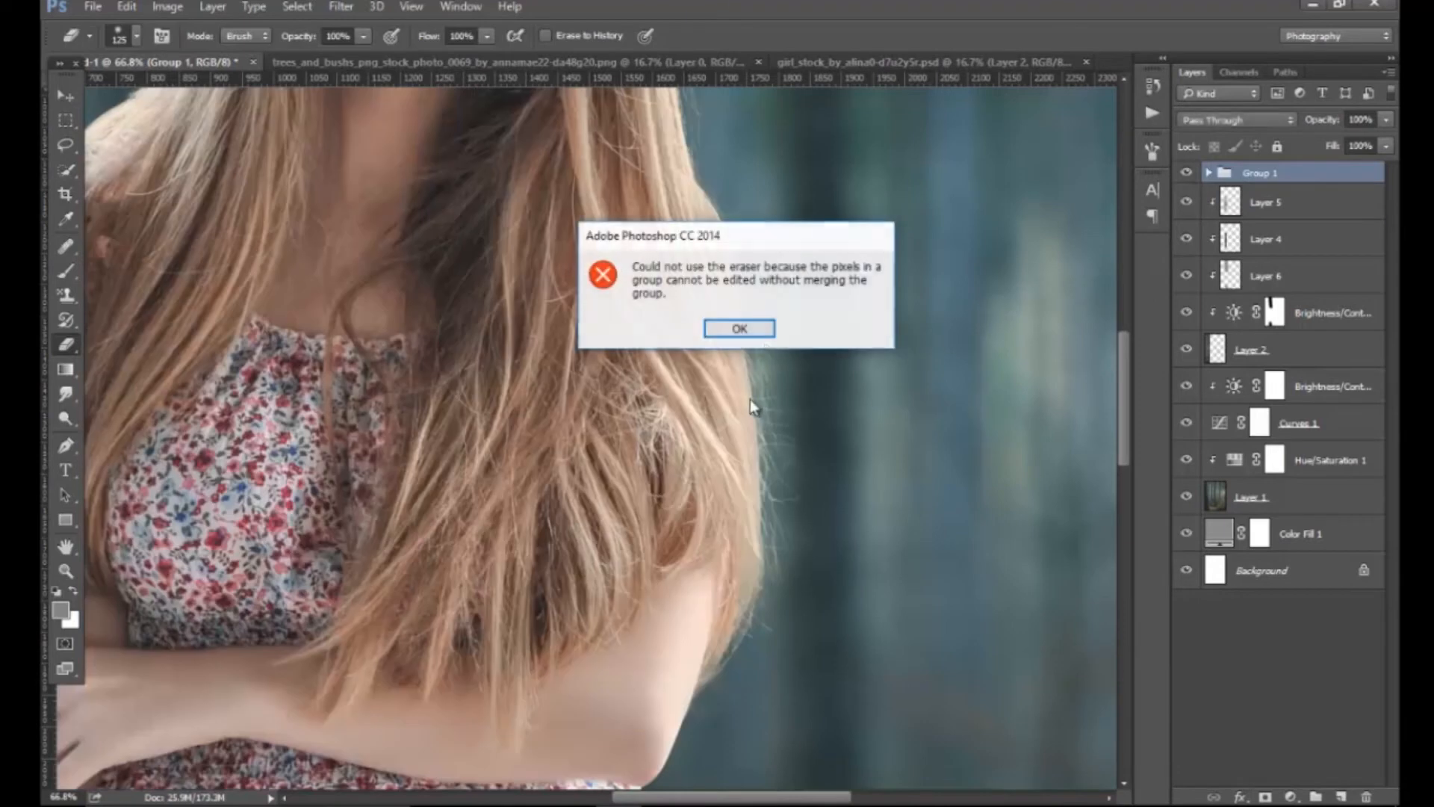
pyautogui.click(759, 330)
pyautogui.press('z')
pyautogui.moveTo(778, 329); pyautogui.dragTo(526, 339)
# Add a Brightness/Contrast adjustment clipped to the girl's group and set its brightness to -50.
pyautogui.click(1291, 797)
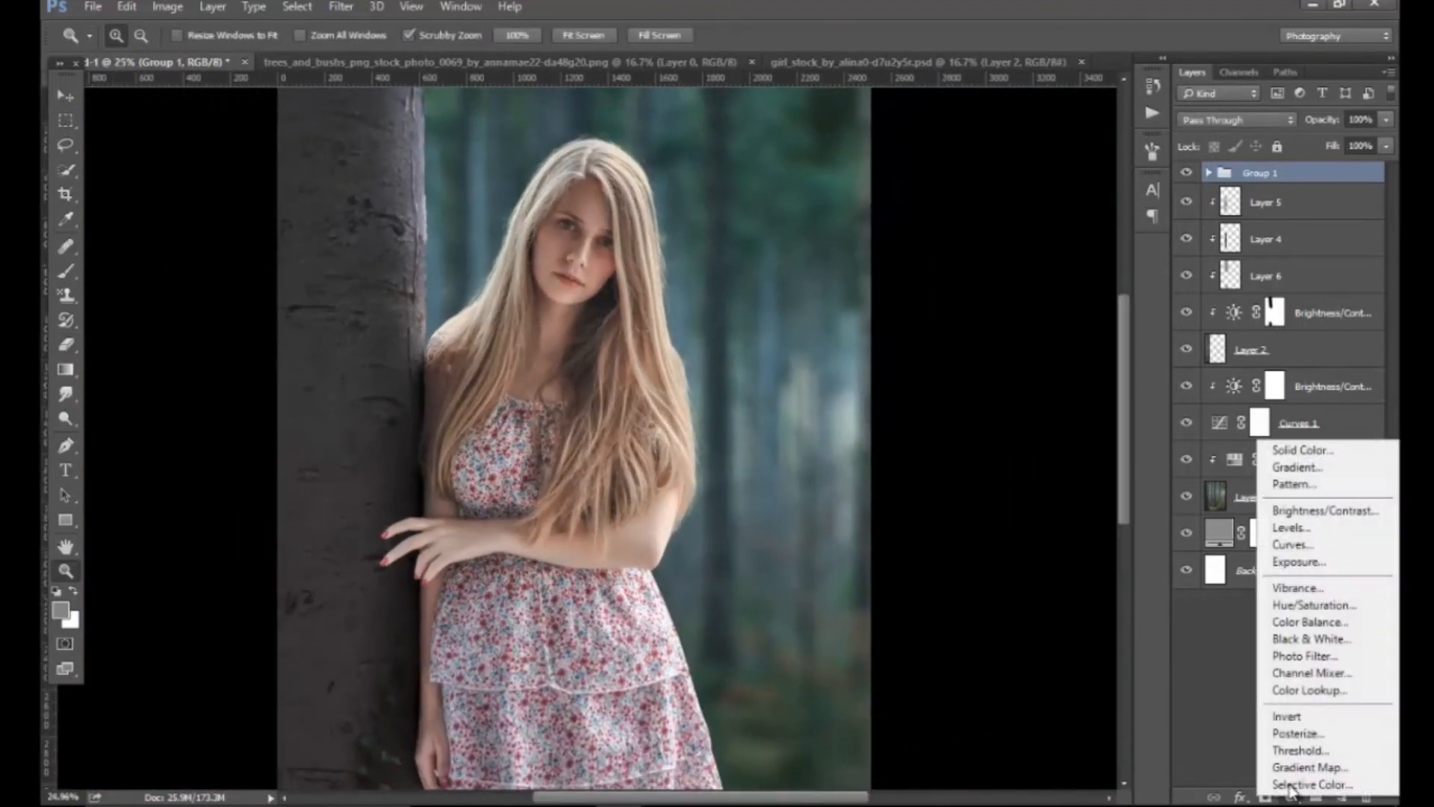
pyautogui.click(1330, 512)
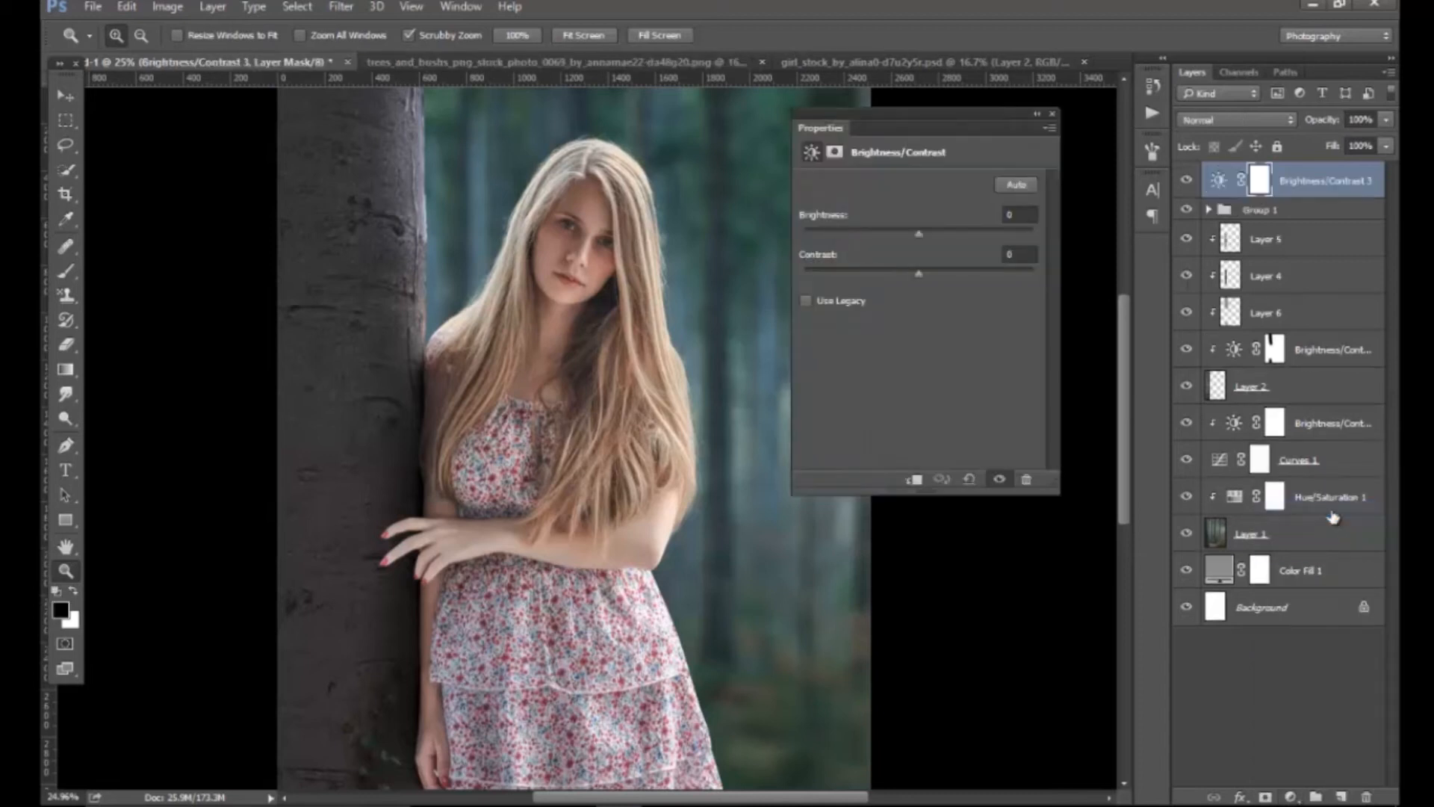
pyautogui.click(914, 479)
pyautogui.moveTo(917, 231); pyautogui.dragTo(874, 249)
pyautogui.moveTo(1028, 214); pyautogui.dragTo(908, 216)
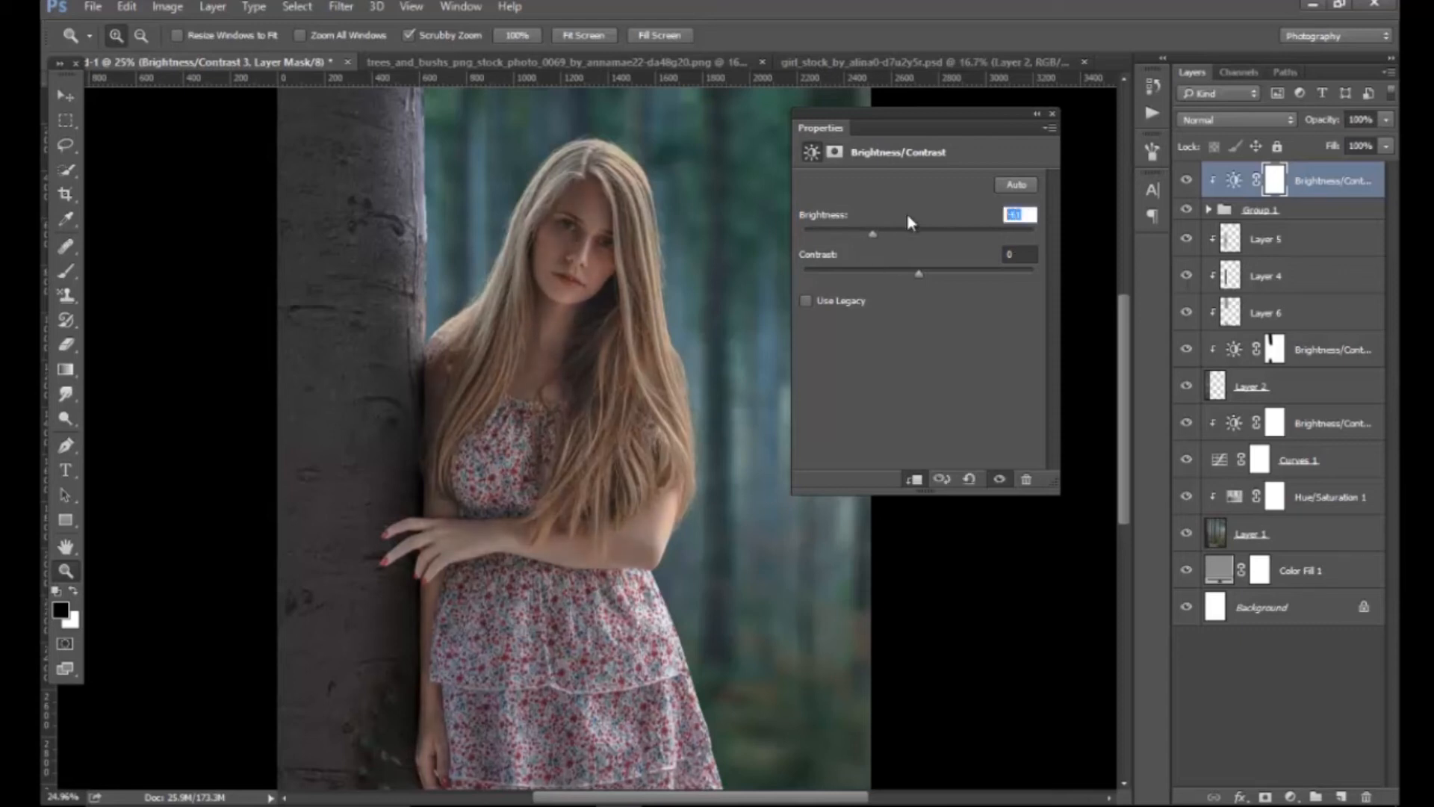
pyautogui.write('-50')
pyautogui.press('Return')
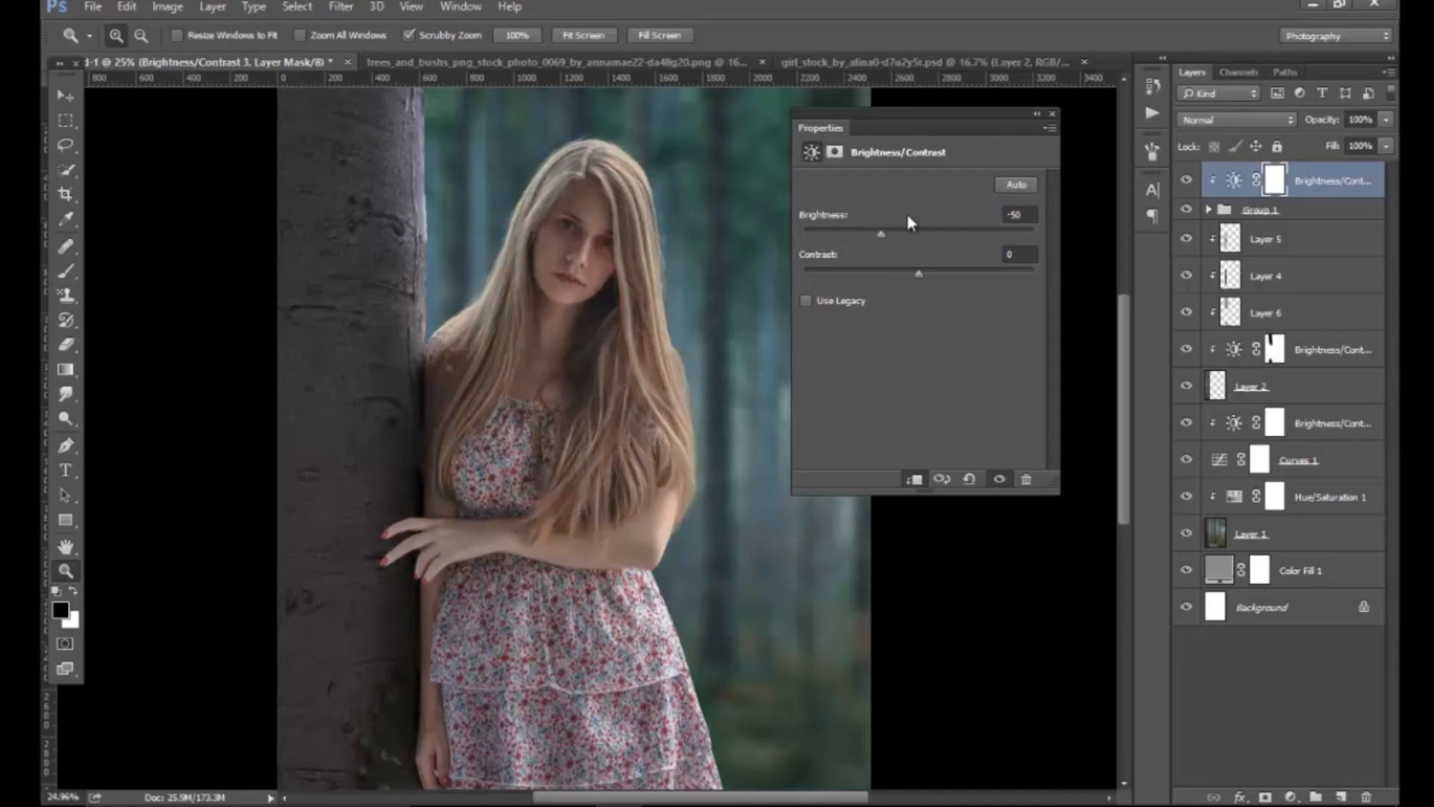
pyautogui.click(1053, 114)
# Mask the darkening off the girl's face with a large soft black brush at 100% opacity and flow, enlarged to 1500 px.
pyautogui.moveTo(698, 633); pyautogui.dragTo(696, 603)
pyautogui.moveTo(622, 223); pyautogui.dragTo(720, 569)
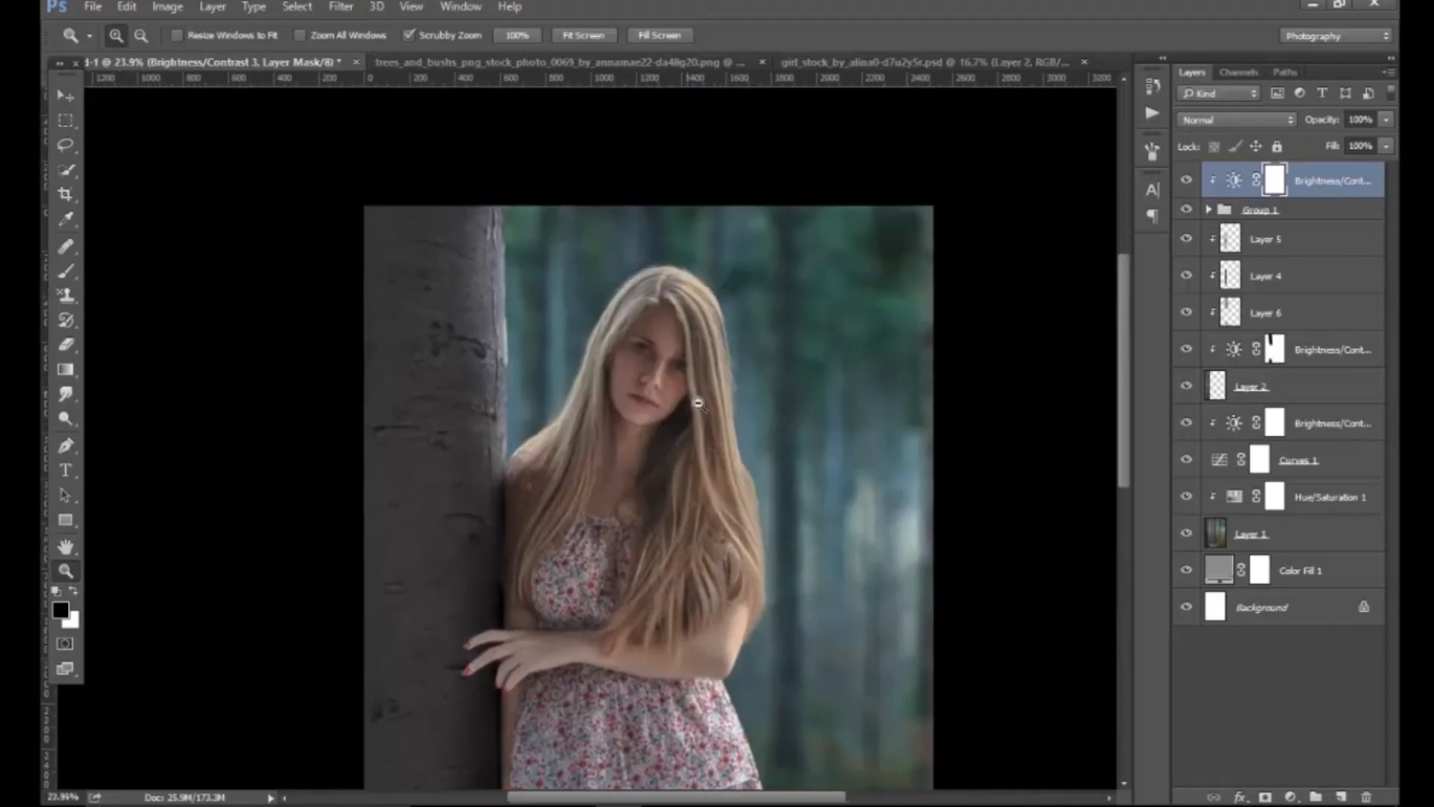
pyautogui.moveTo(679, 374); pyautogui.dragTo(699, 376)
pyautogui.click(63, 273)
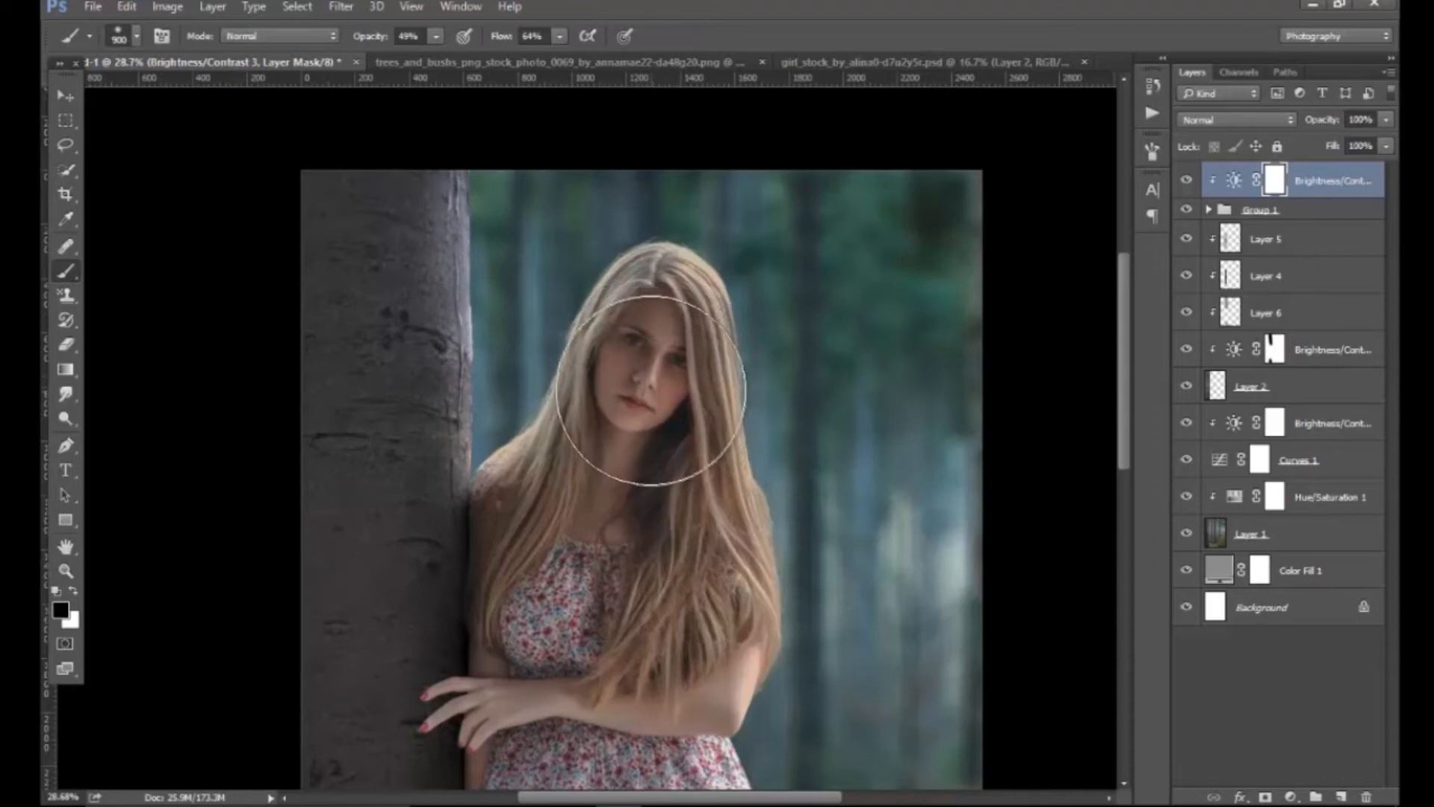
pyautogui.press(']')
pyautogui.moveTo(375, 36); pyautogui.dragTo(568, 44)
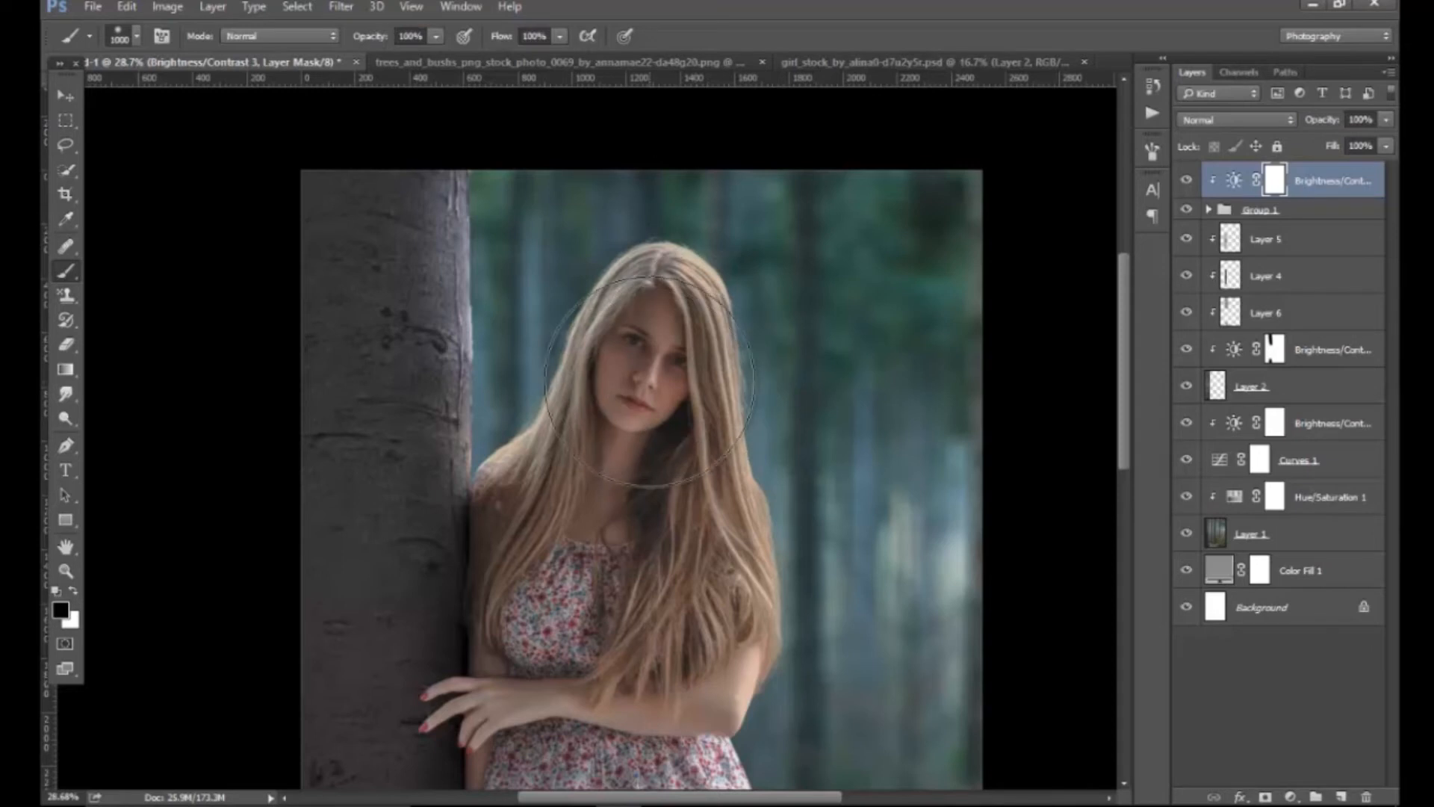
pyautogui.press(']')
pyautogui.click(644, 383)
pyautogui.press(']')
pyautogui.press(']')
pyautogui.press(']')
pyautogui.press(']')
pyautogui.press(']')
pyautogui.click(650, 349)
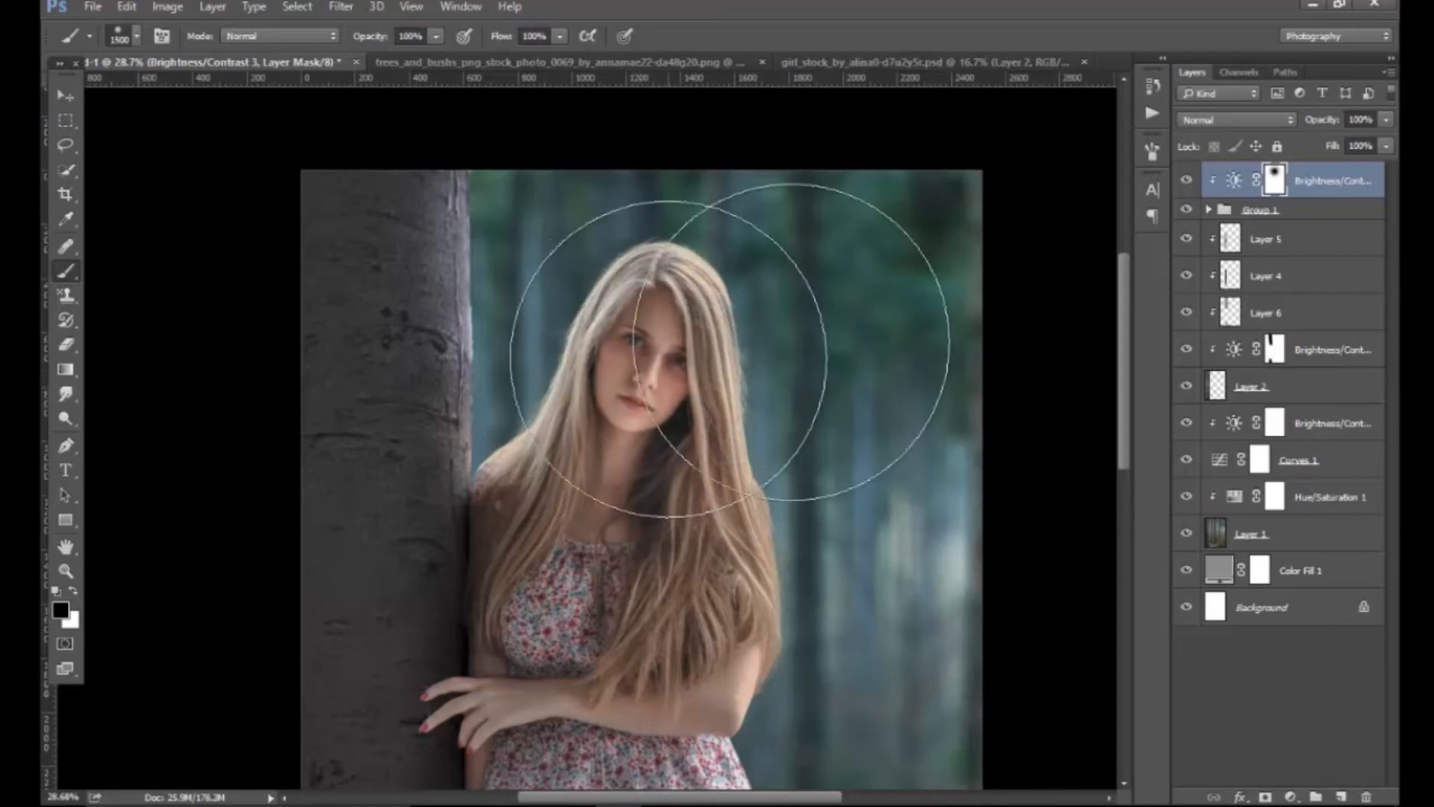
# Compare the girl with the new Brightness/Contrast adjustment hidden and shown, and review the whole composition.
pyautogui.click(1186, 180)
pyautogui.click(1186, 181)
pyautogui.press('z')
pyautogui.moveTo(825, 446); pyautogui.dragTo(781, 505)
pyautogui.moveTo(654, 499); pyautogui.dragTo(695, 535)
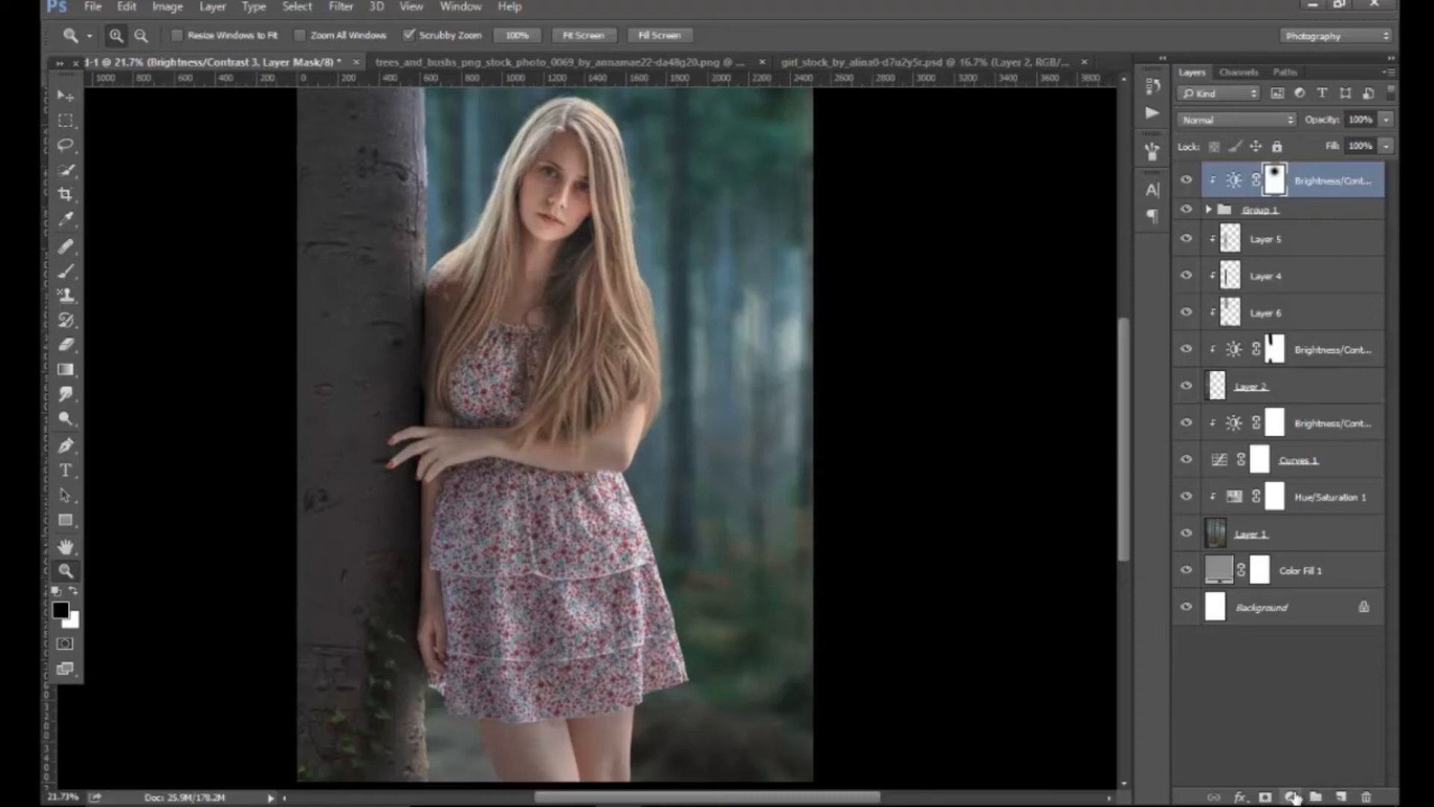
# Create a new layer above the Brightness/Contrast adjustment and clip it to the girl's group.
pyautogui.click(1338, 798)
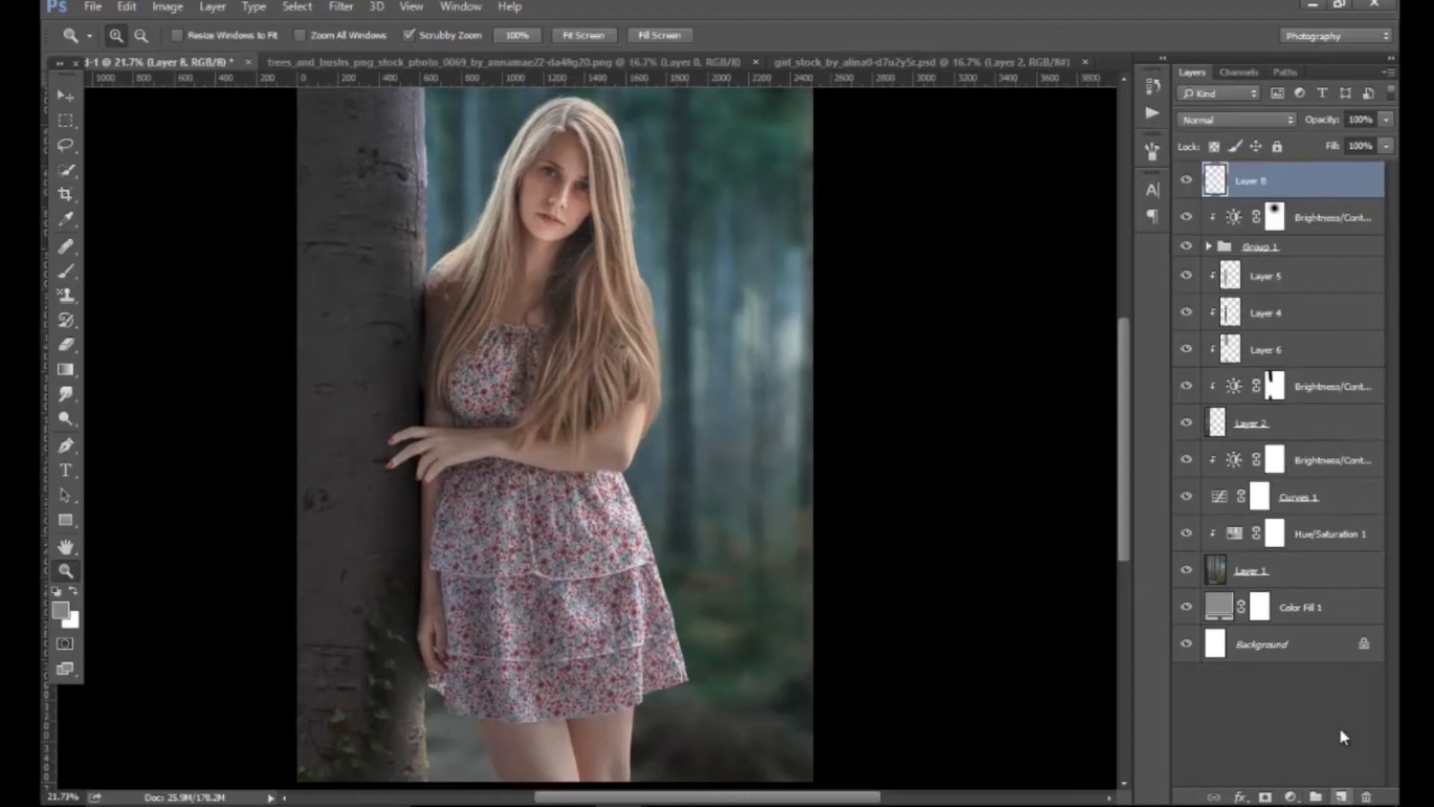
pyautogui.keyDown('alt'); pyautogui.click(1265, 192); pyautogui.keyUp('alt')
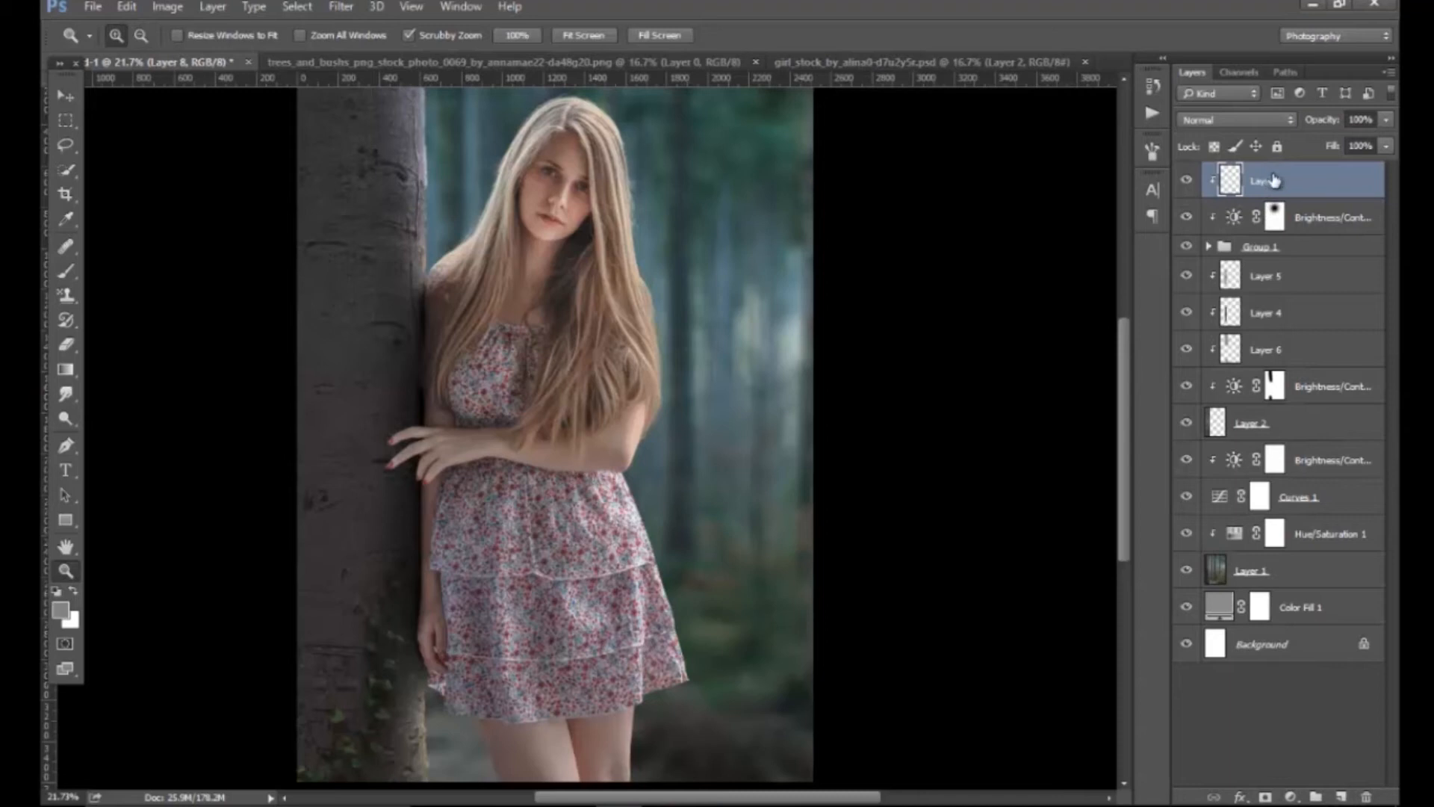
pyautogui.rightClick(1273, 174)
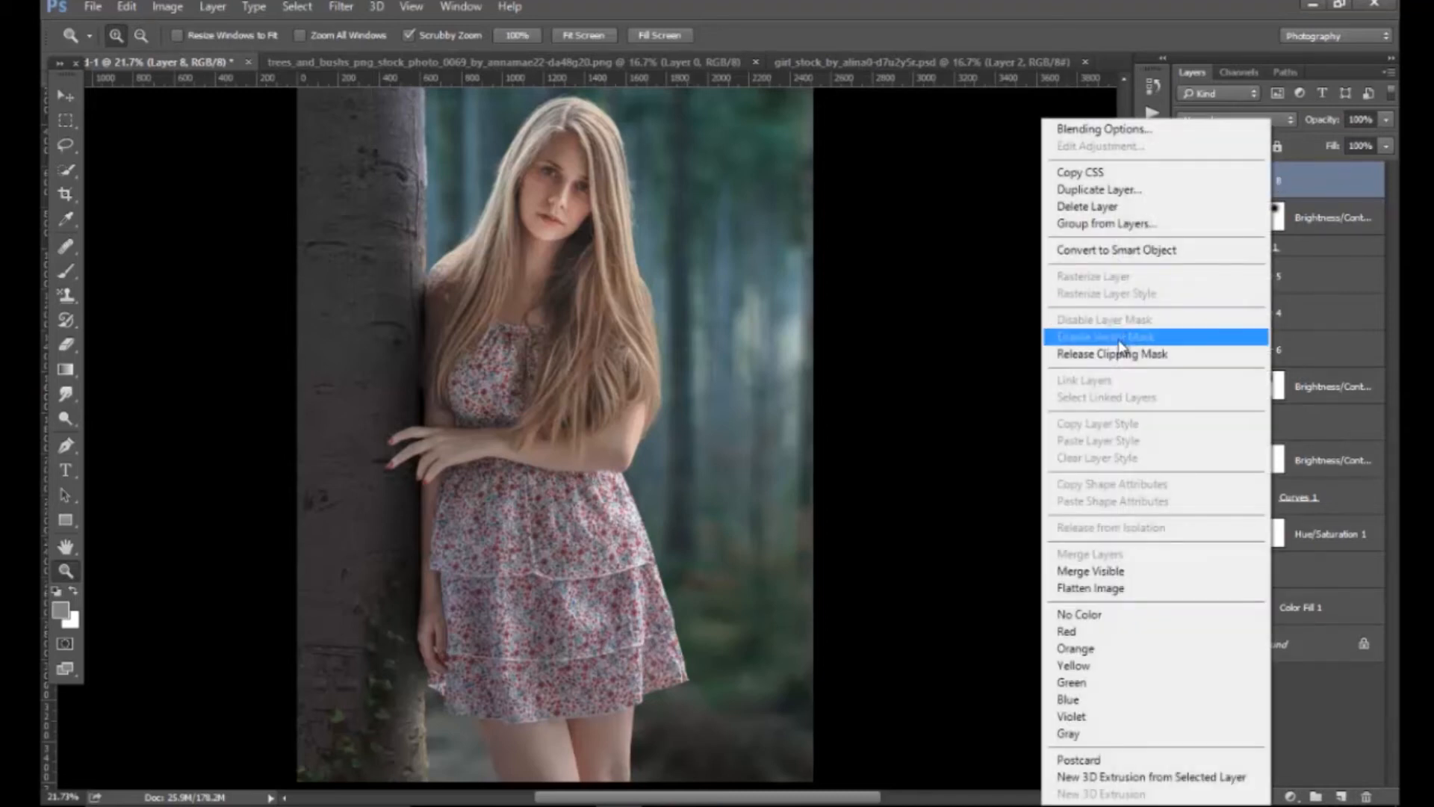
pyautogui.click(1275, 123)
# Fill the clipped layer with 50% Gray at 100% opacity and set its blend mode to Soft Light.
pyautogui.click(127, 7)
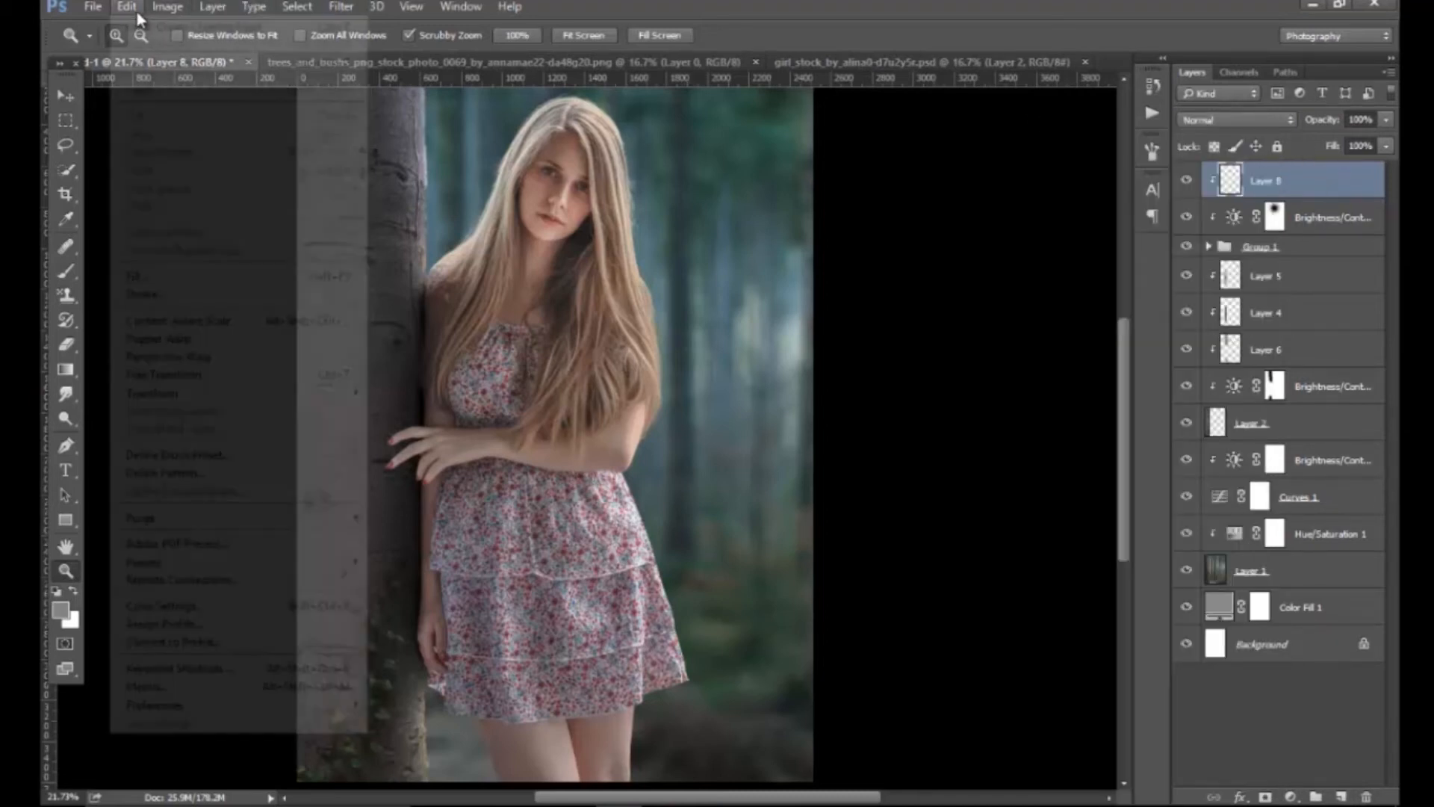
pyautogui.click(136, 278)
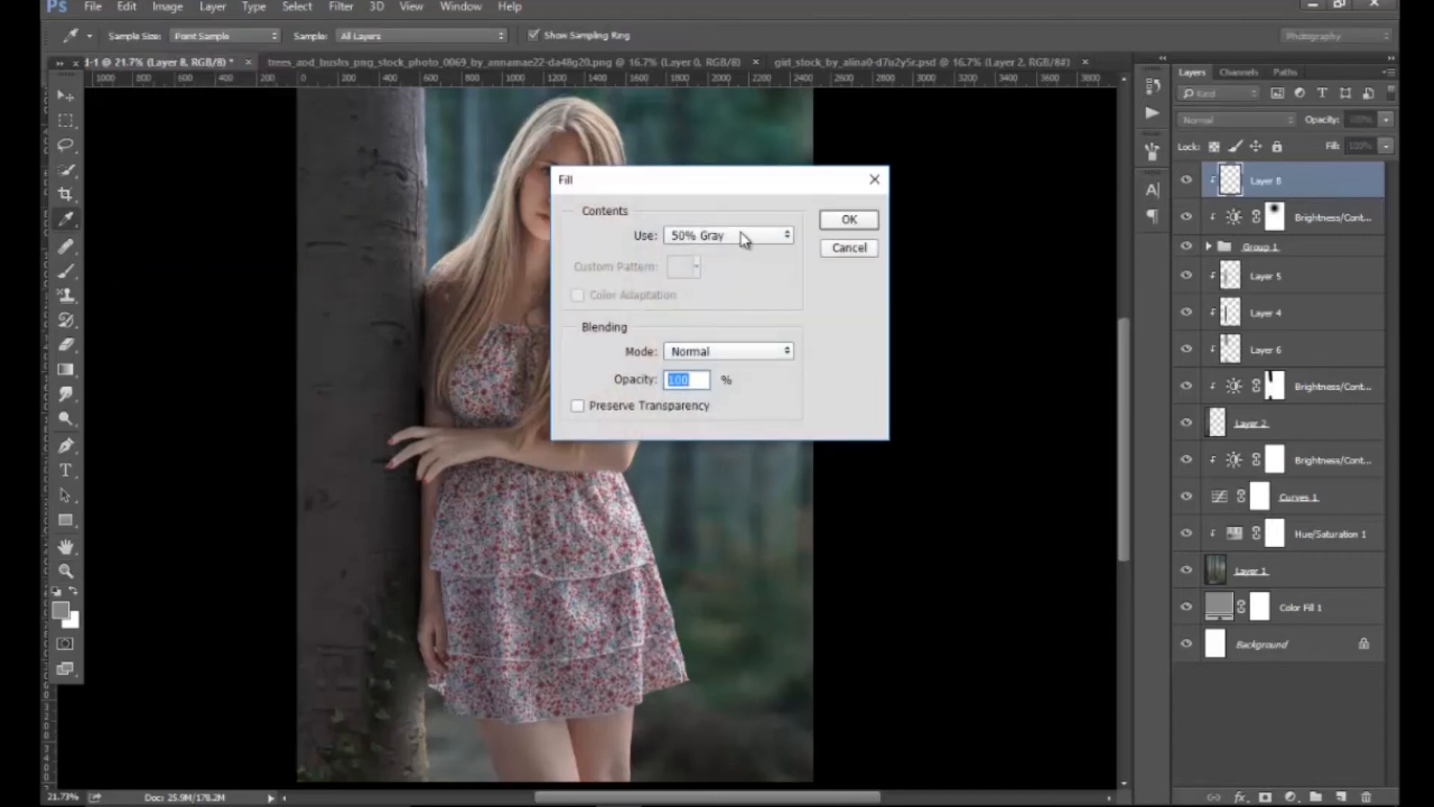
pyautogui.click(849, 219)
pyautogui.press('z')
pyautogui.click(1236, 119)
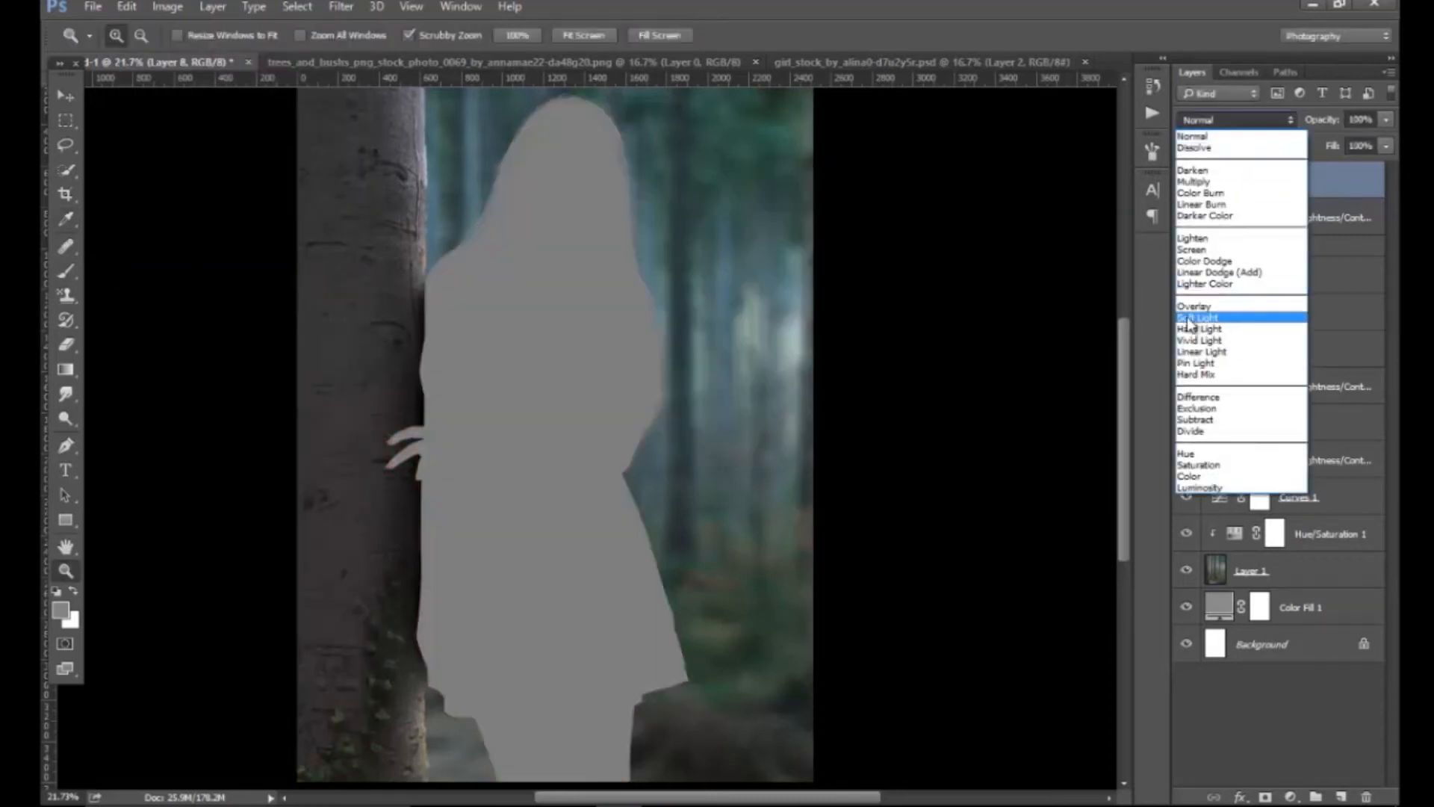
pyautogui.click(1225, 319)
# Brighten the girl's forehead on the gray layer with the Dodge tool set to Midtones, 20% exposure and 125 px.
pyautogui.moveTo(583, 175); pyautogui.dragTo(641, 347)
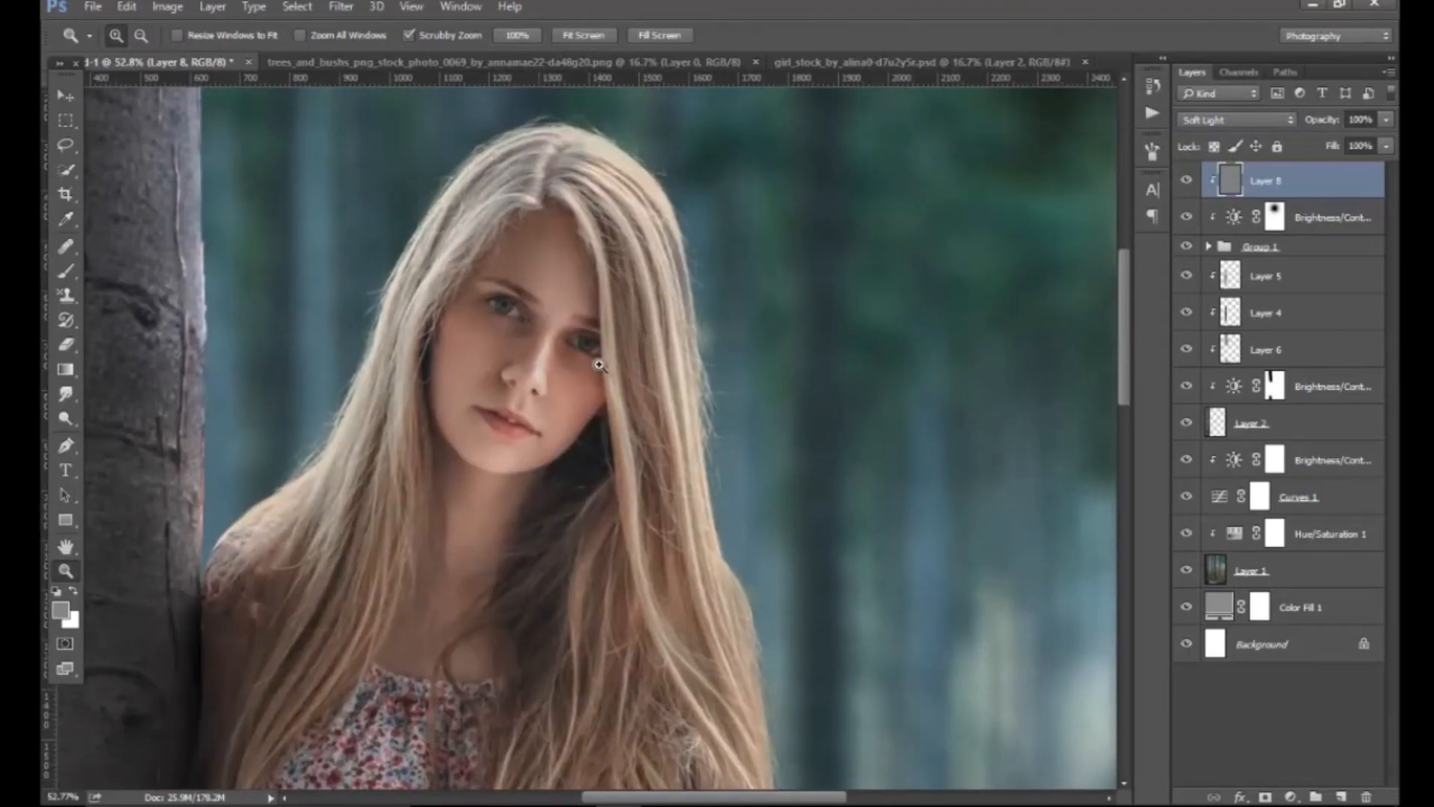
pyautogui.moveTo(535, 351); pyautogui.dragTo(602, 453)
pyautogui.click(1247, 120)
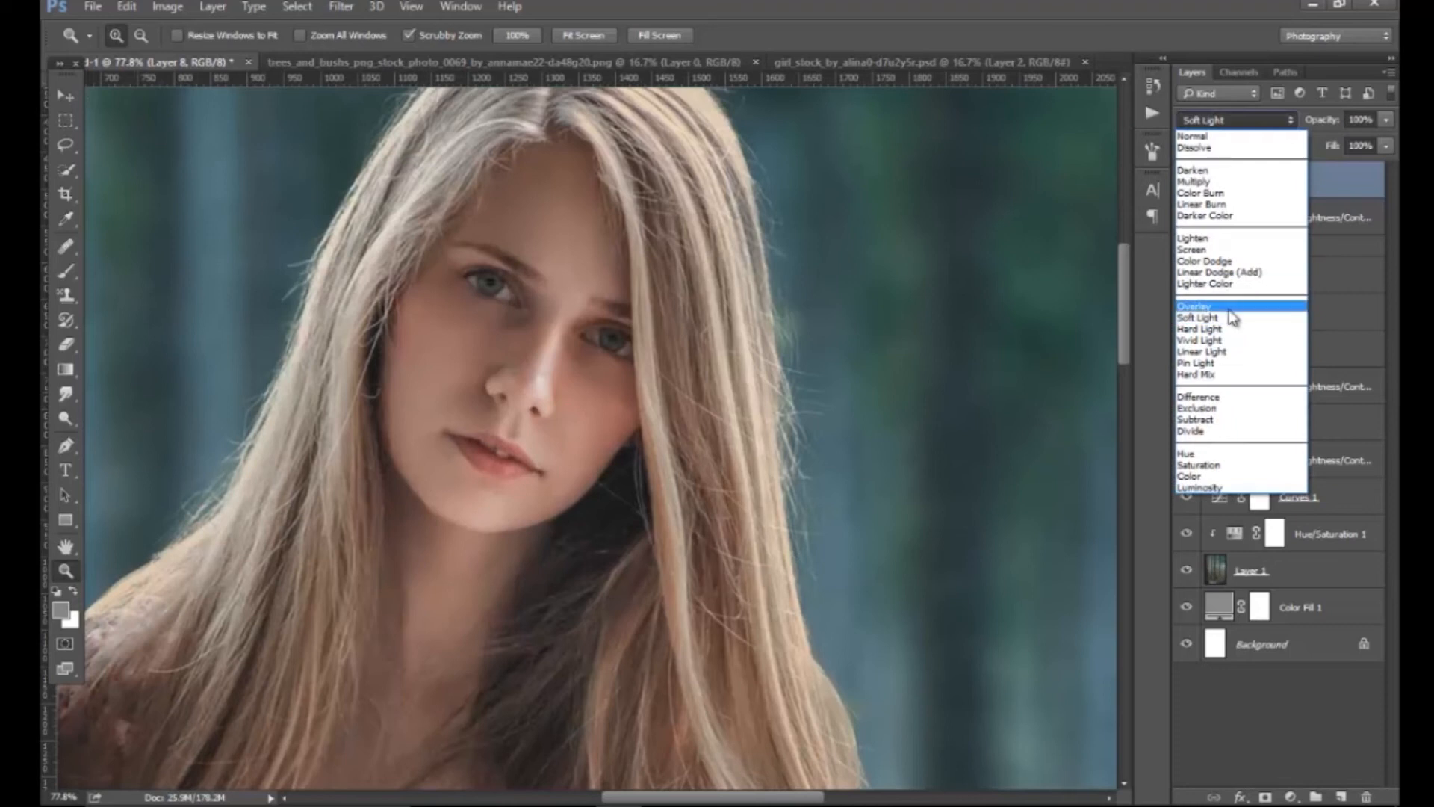
pyautogui.click(890, 401)
pyautogui.moveTo(620, 406); pyautogui.dragTo(574, 394)
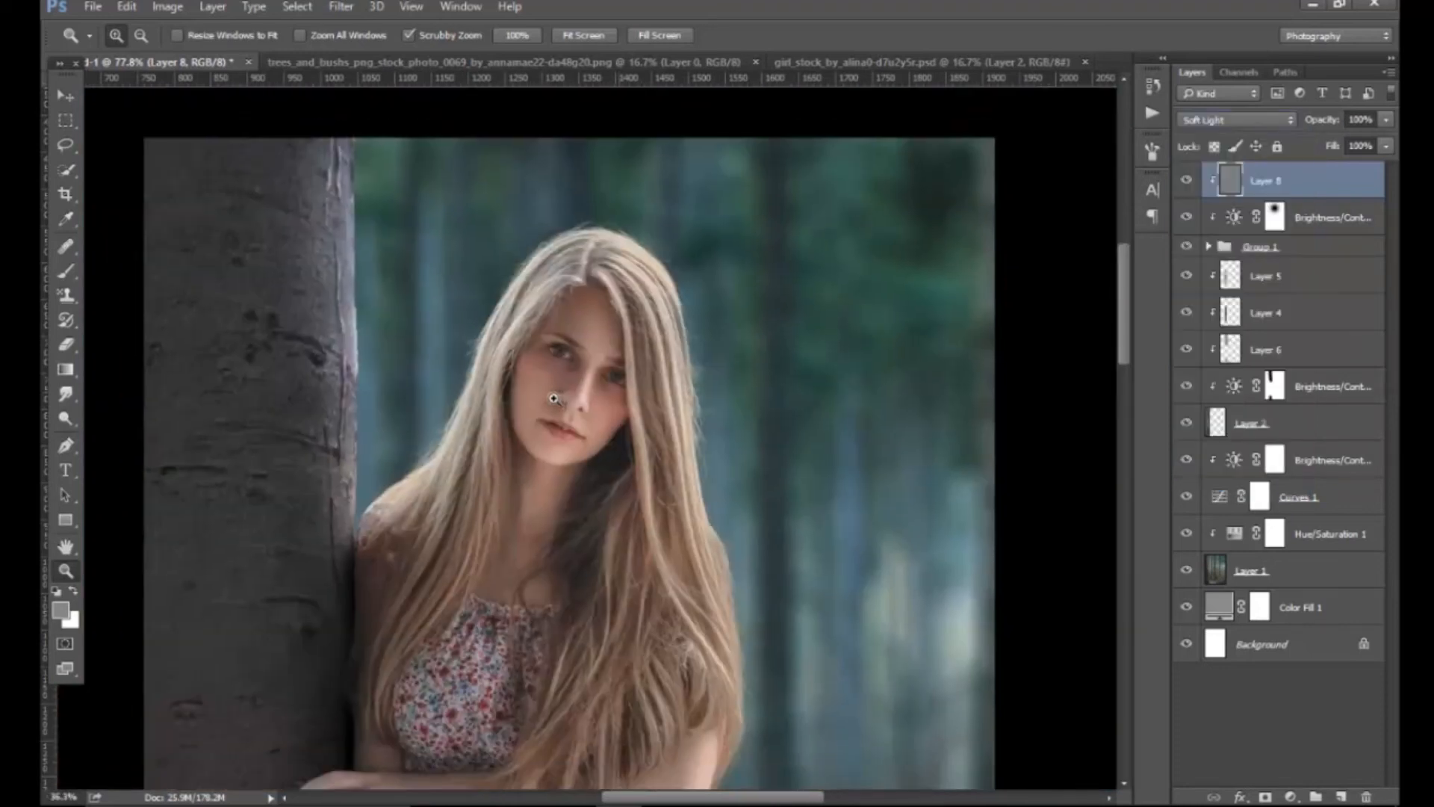
pyautogui.moveTo(625, 336); pyautogui.dragTo(675, 502)
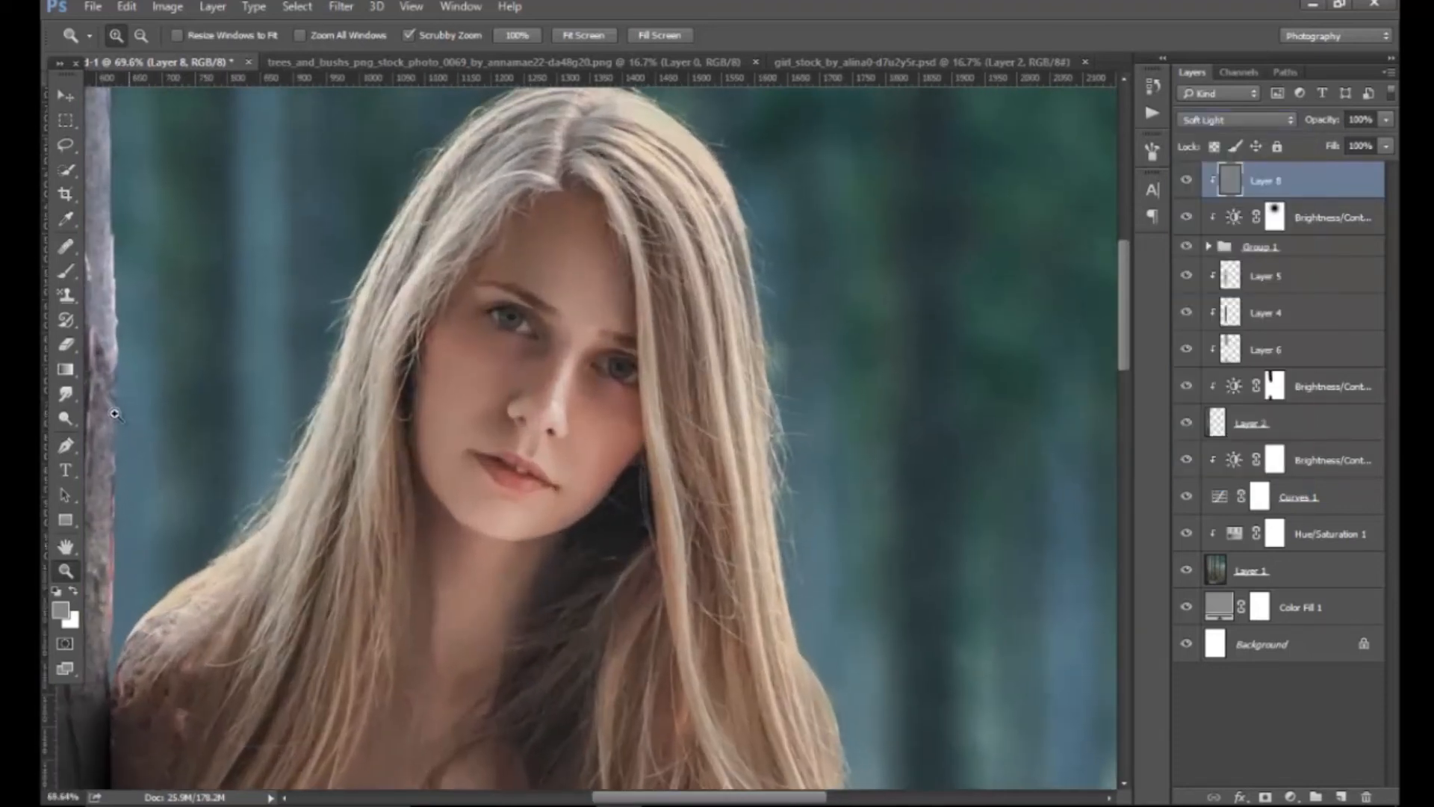
pyautogui.click(64, 421)
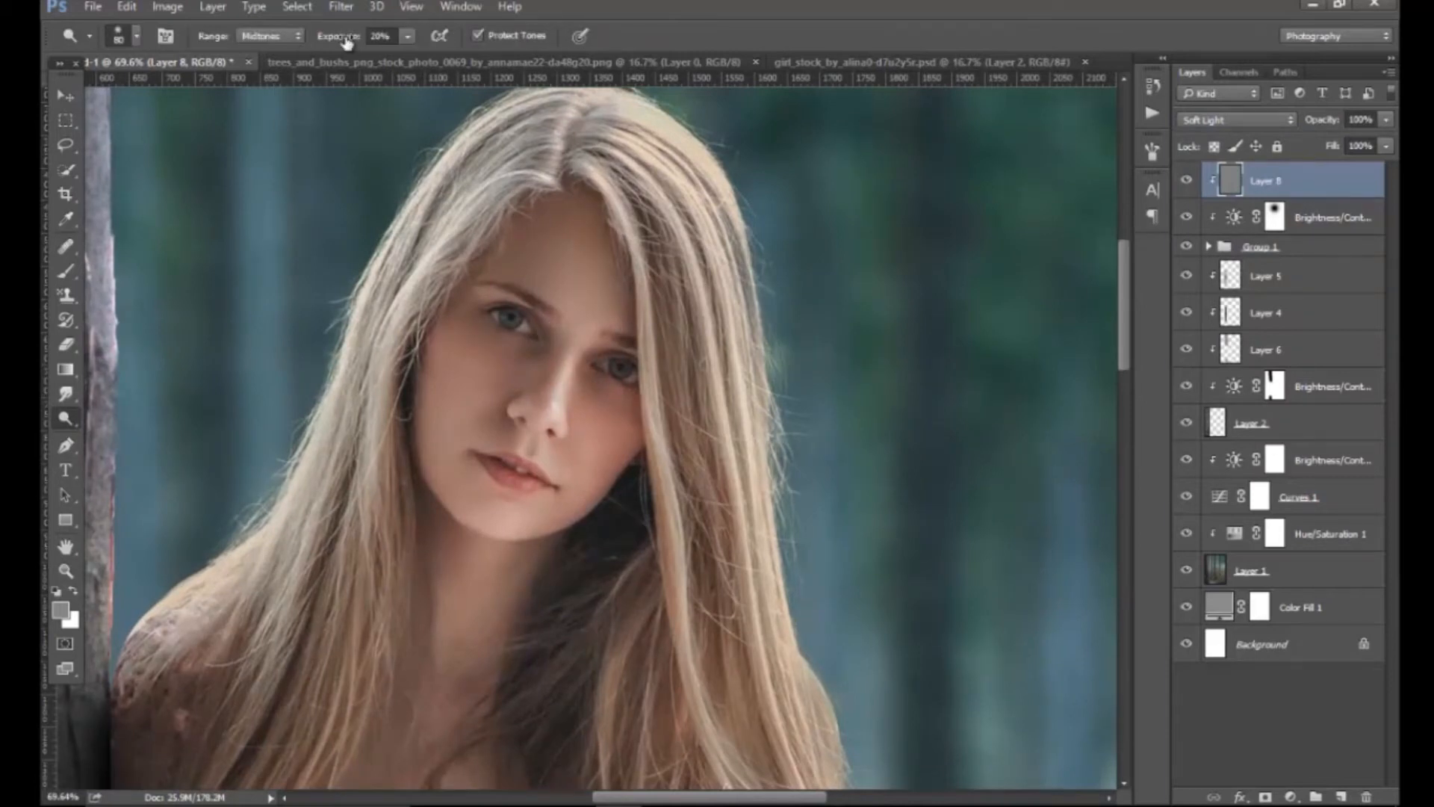
pyautogui.press('[')
pyautogui.press('[')
pyautogui.press(']')
pyautogui.press(']')
pyautogui.press(']')
pyautogui.press(']')
pyautogui.press(']')
pyautogui.press(']')
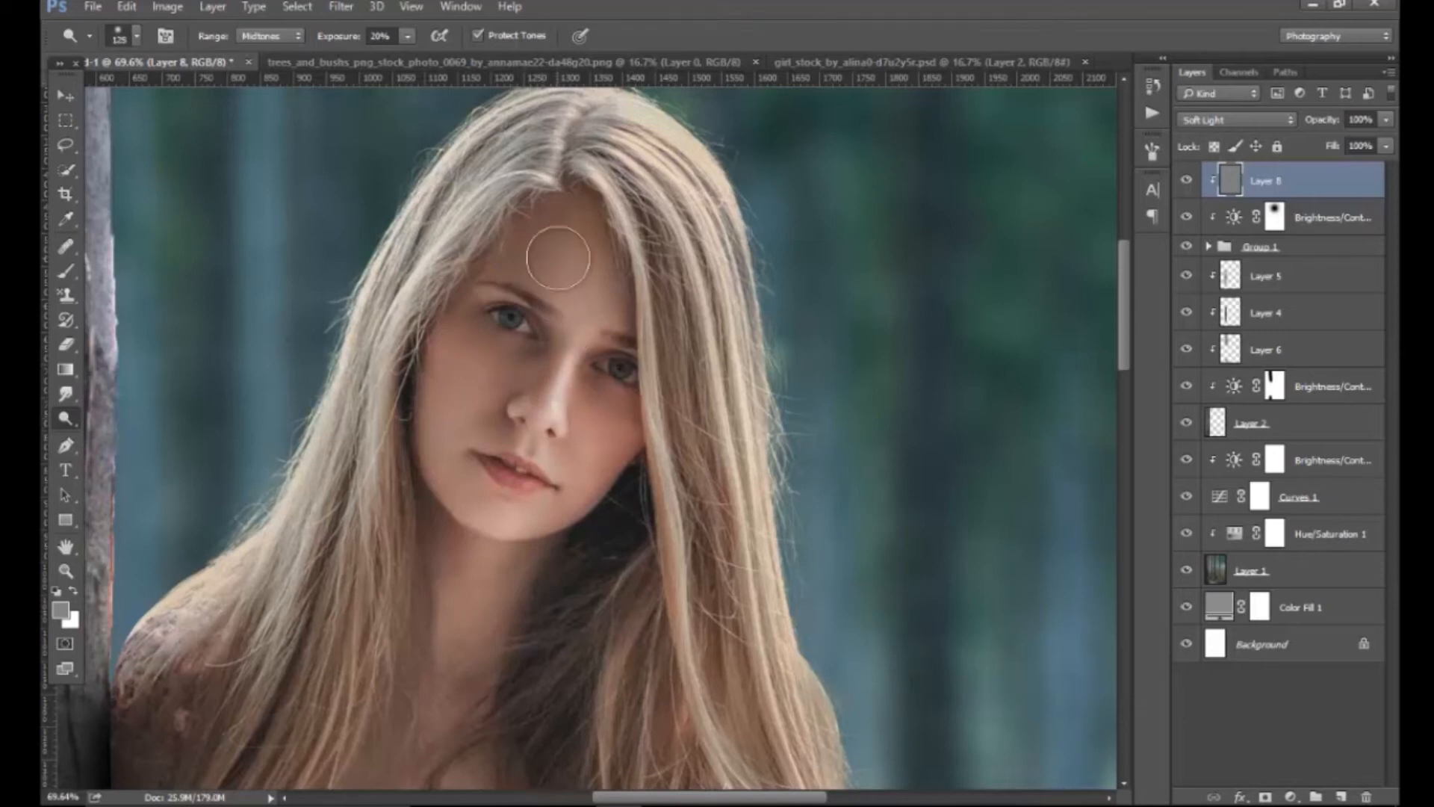
# Dodge highlights onto the girl's cheek and chin, using progressively smaller brush sizes.
pyautogui.press('[')
pyautogui.press('[')
pyautogui.press('[')
pyautogui.press('[')
pyautogui.press('[')
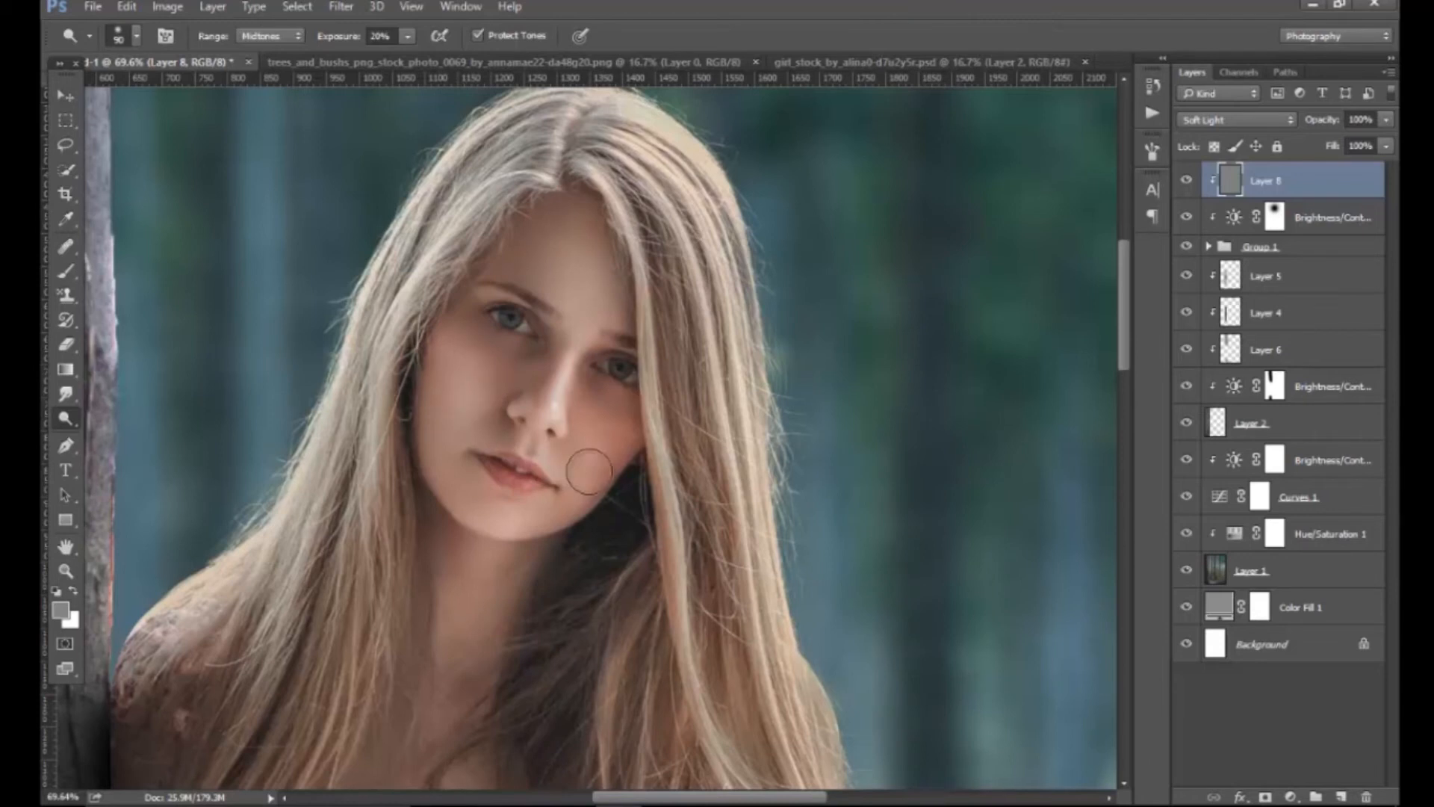
pyautogui.moveTo(599, 438); pyautogui.dragTo(602, 417)
pyautogui.press('[')
pyautogui.press('[')
pyautogui.press('[')
pyautogui.press('[')
pyautogui.press('[')
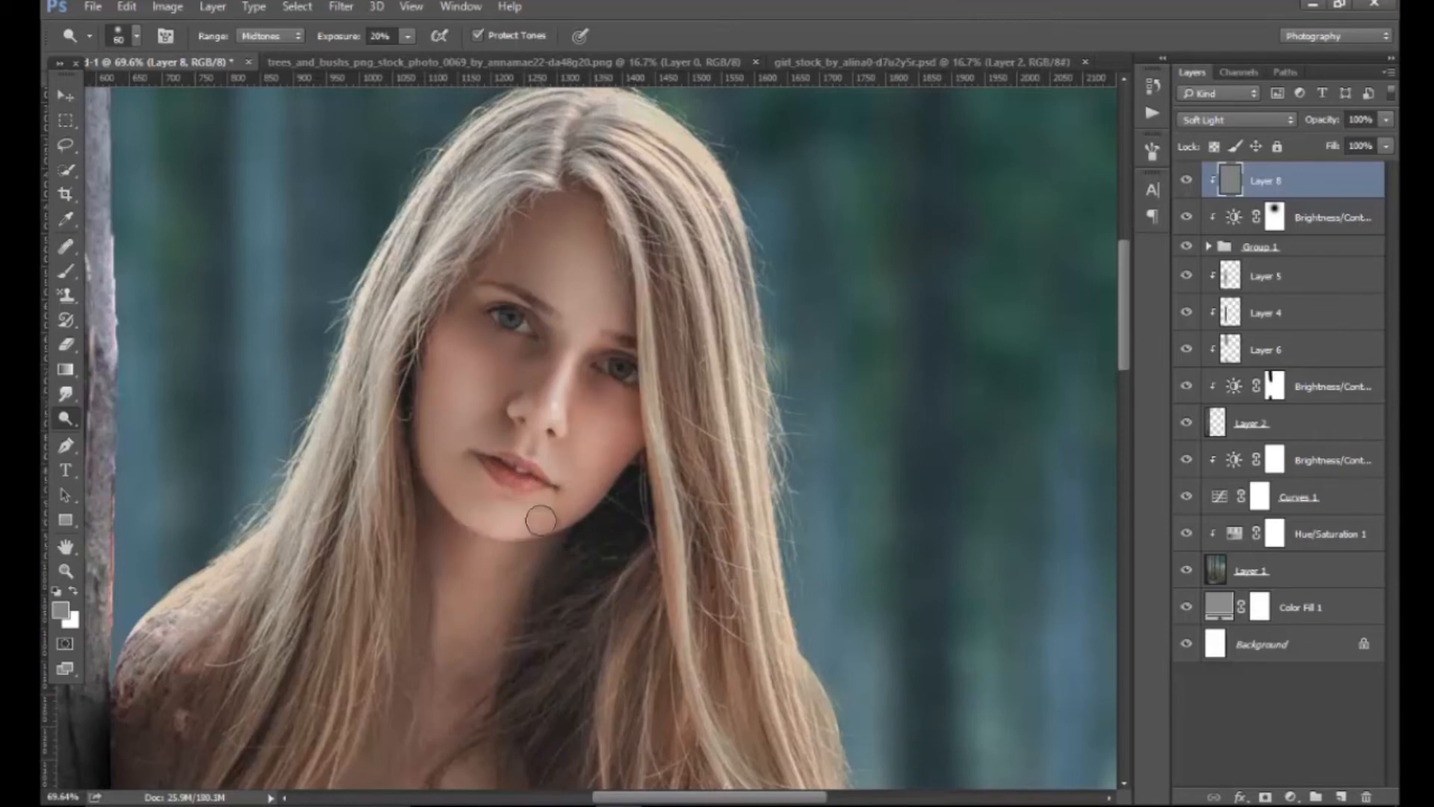
# Dodge highlights along the girl's folded forearm and elbow, adjusting the brush size to suit the arm.
pyautogui.scroll(-3, 573, 512)
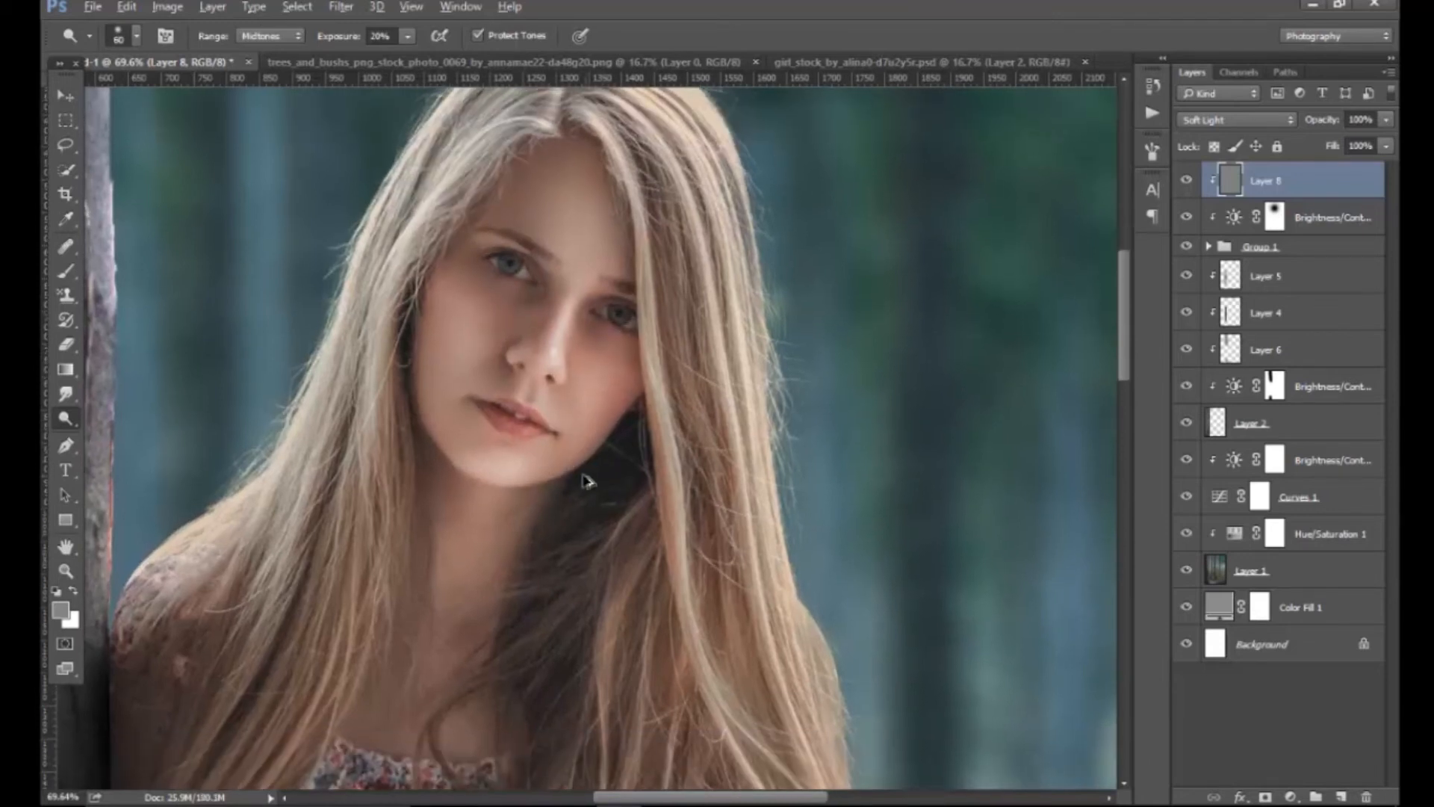
pyautogui.scroll(-10, 563, 333)
pyautogui.hscroll(-2, 464, 471)
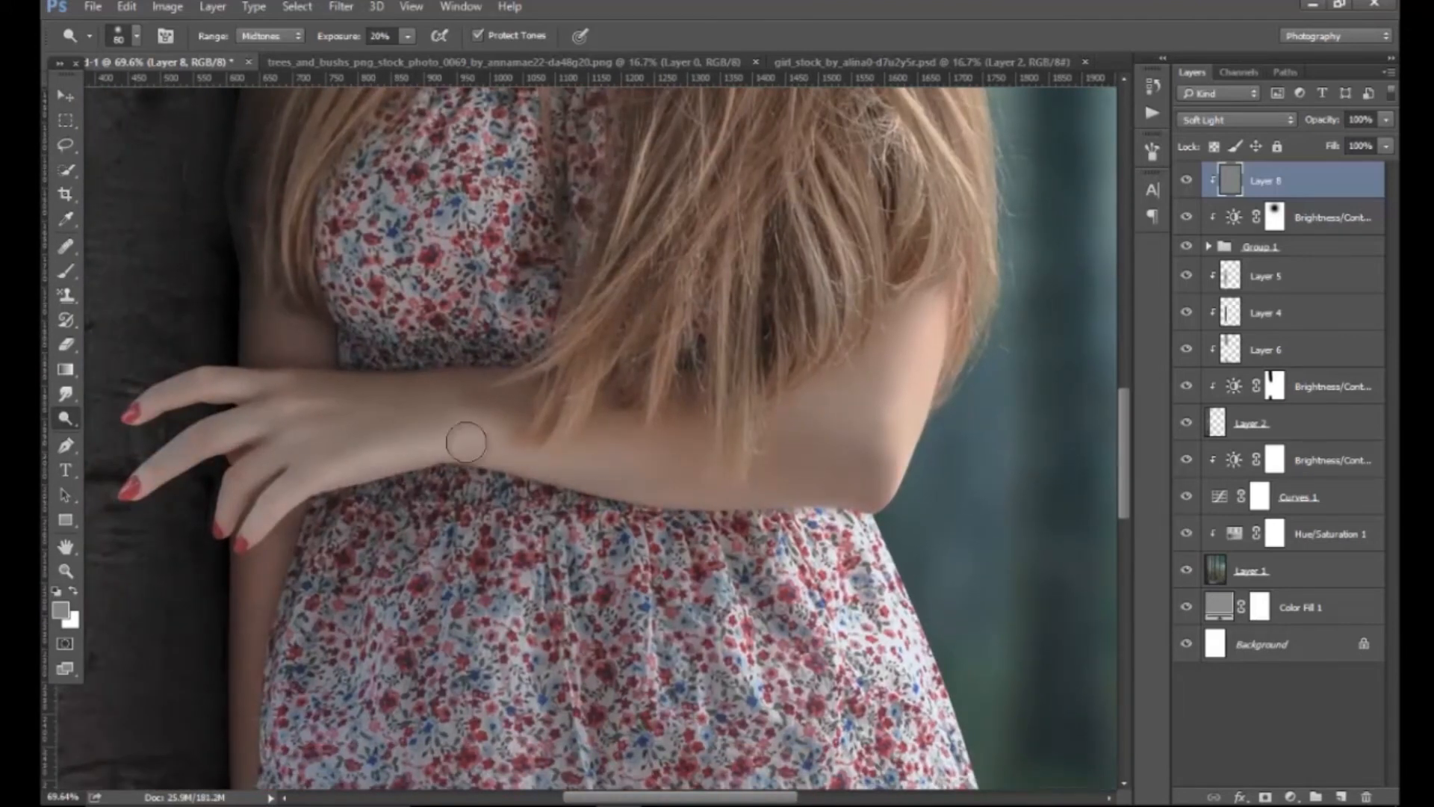
pyautogui.press(']')
pyautogui.press(']')
pyautogui.press(']')
pyautogui.press(']')
pyautogui.press(']')
pyautogui.press('[')
pyautogui.press('[')
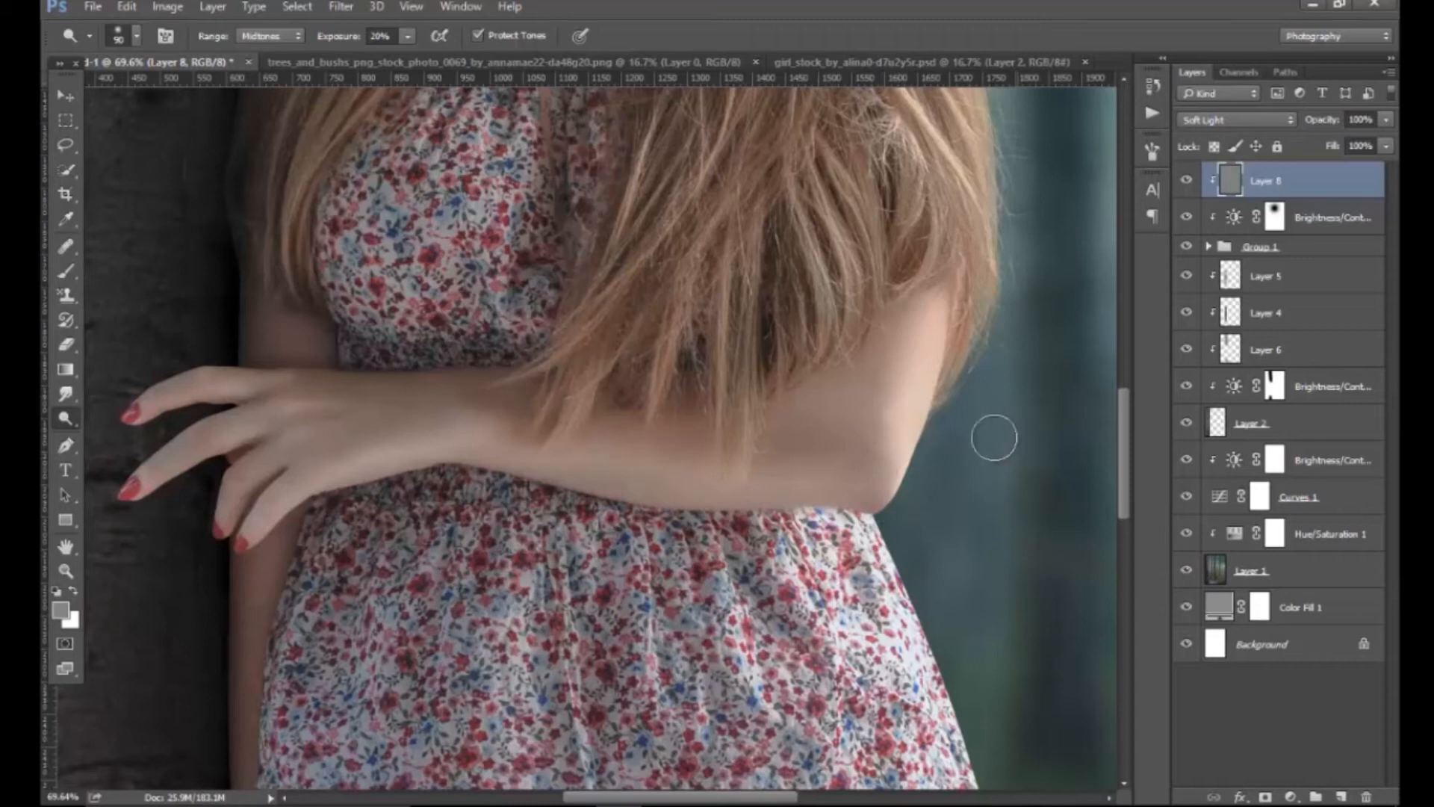
# Dodge highlights onto the dress's skirt with an enlarged brush.
pyautogui.scroll(-8, 753, 493)
pyautogui.moveTo(785, 632); pyautogui.dragTo(661, 496)
pyautogui.scroll(4, 707, 498)
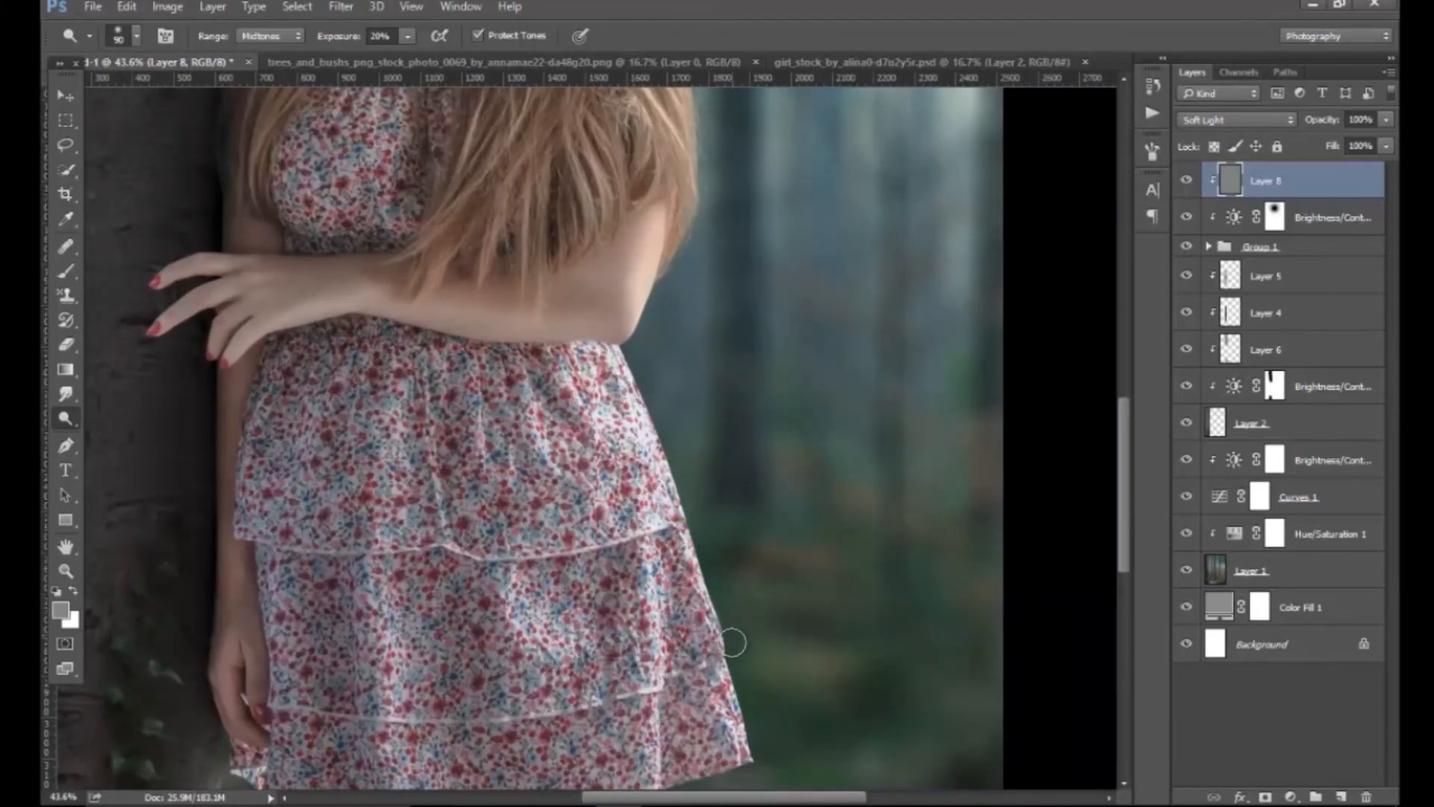
pyautogui.press(']')
pyautogui.press(']')
pyautogui.press(']')
pyautogui.press(']')
pyautogui.press(']')
pyautogui.press(']')
pyautogui.moveTo(635, 432); pyautogui.dragTo(507, 411)
# Select the skirt's outer edge below the elbow and the adjoining background with a freehand lasso outline.
pyautogui.click(65, 144)
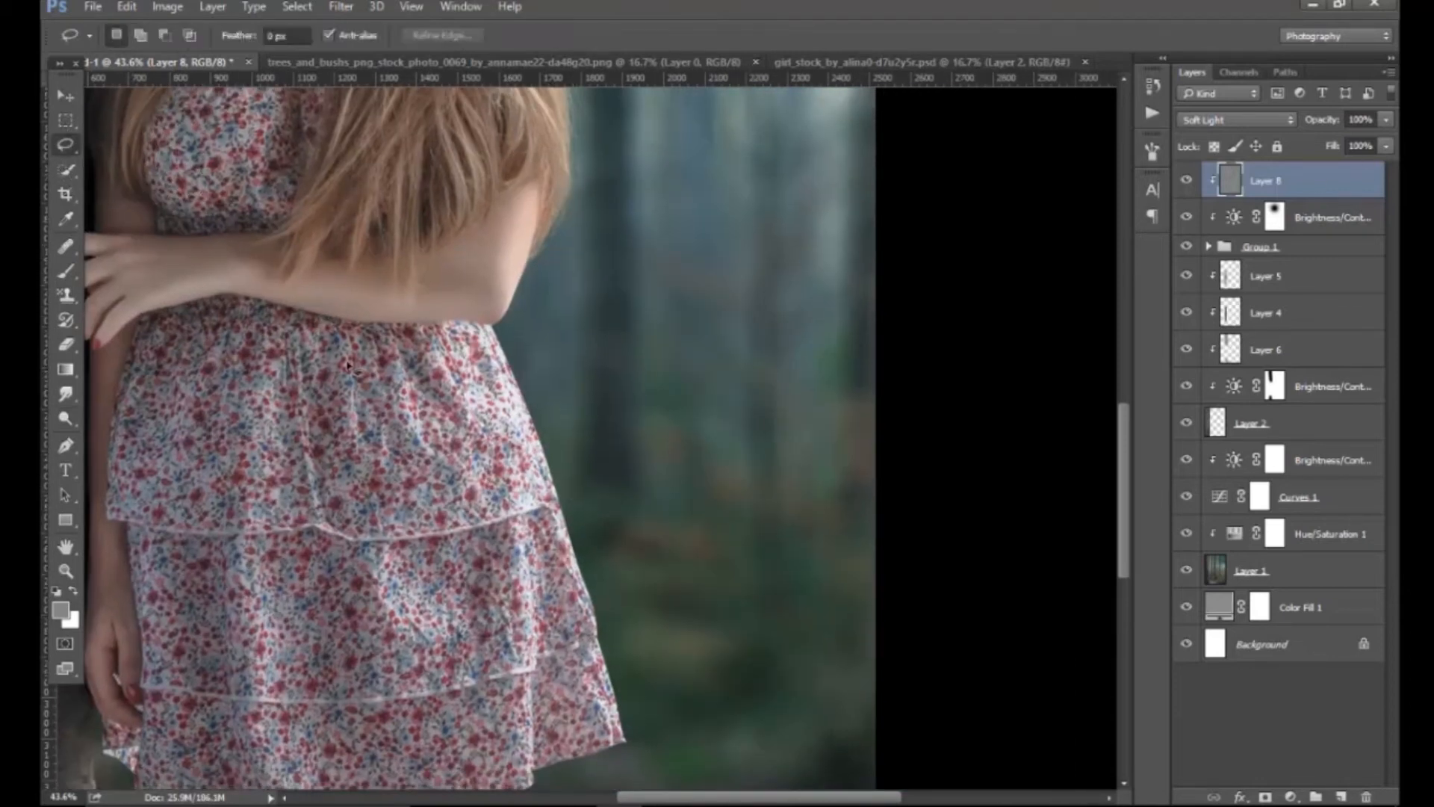
pyautogui.moveTo(532, 351)
pyautogui.mouseDown()
pyautogui.moveTo(638, 490)
pyautogui.moveTo(687, 700)
pyautogui.mouseUp()
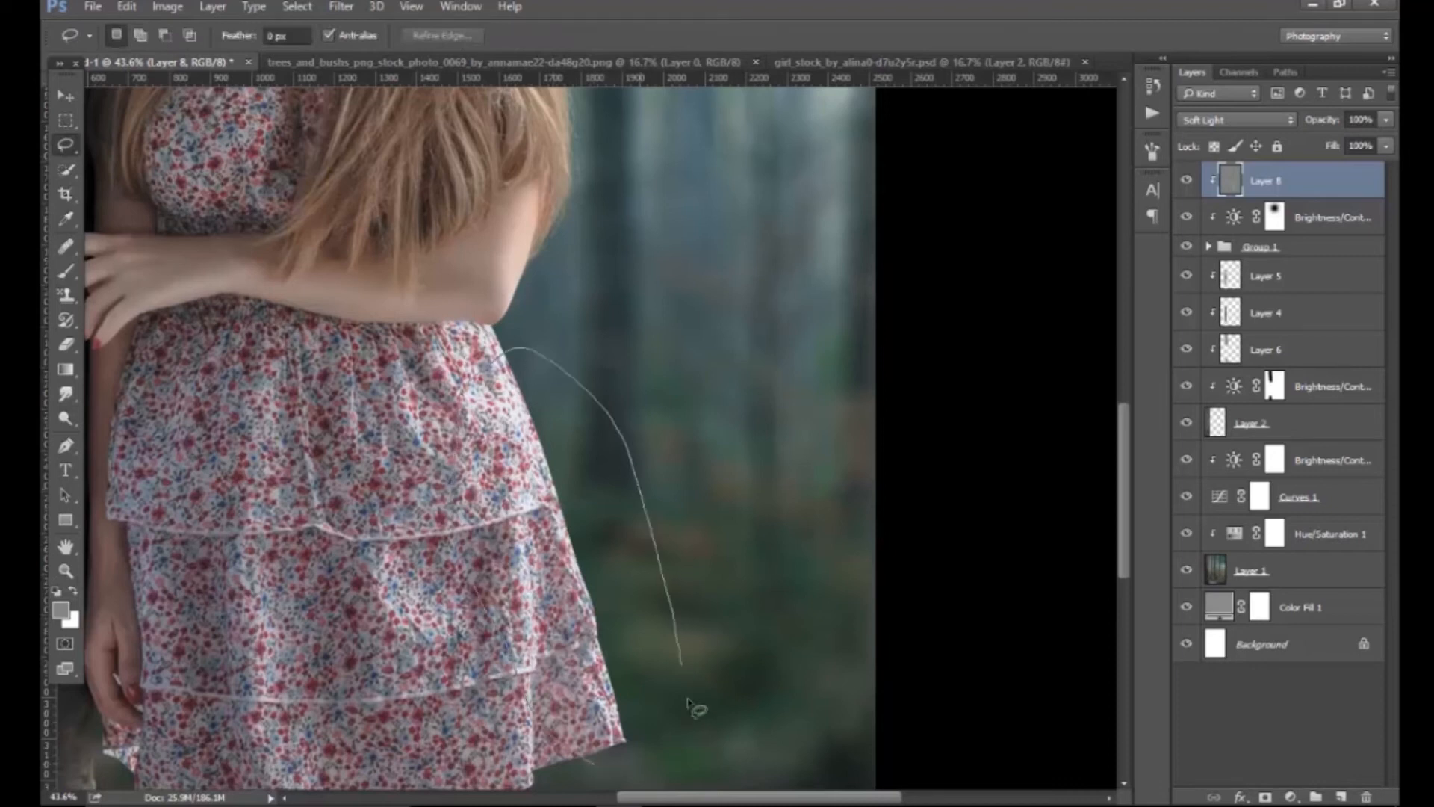
pyautogui.moveTo(641, 758); pyautogui.dragTo(598, 762)
pyautogui.scroll(4, 585, 609)
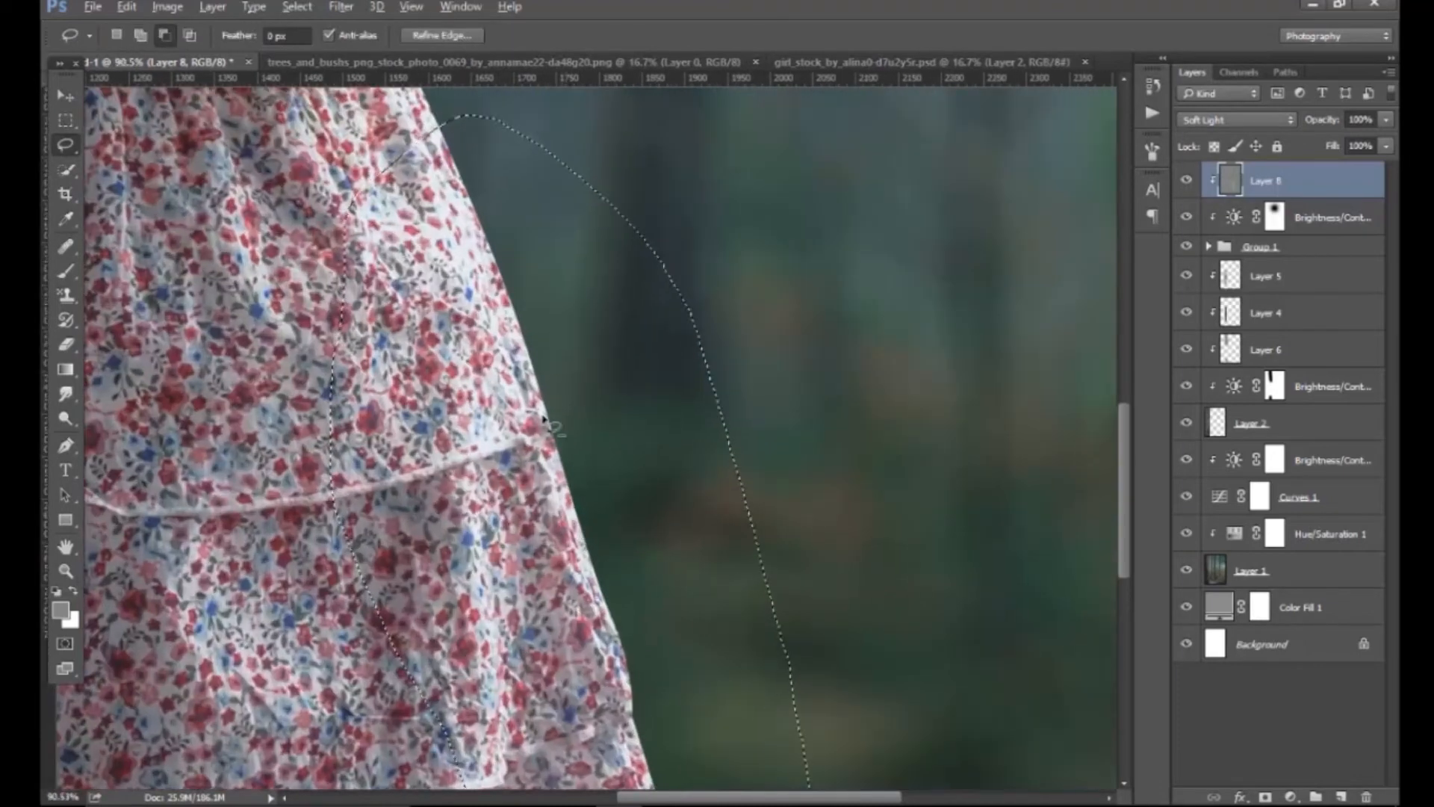
pyautogui.scroll(-3, 585, 553)
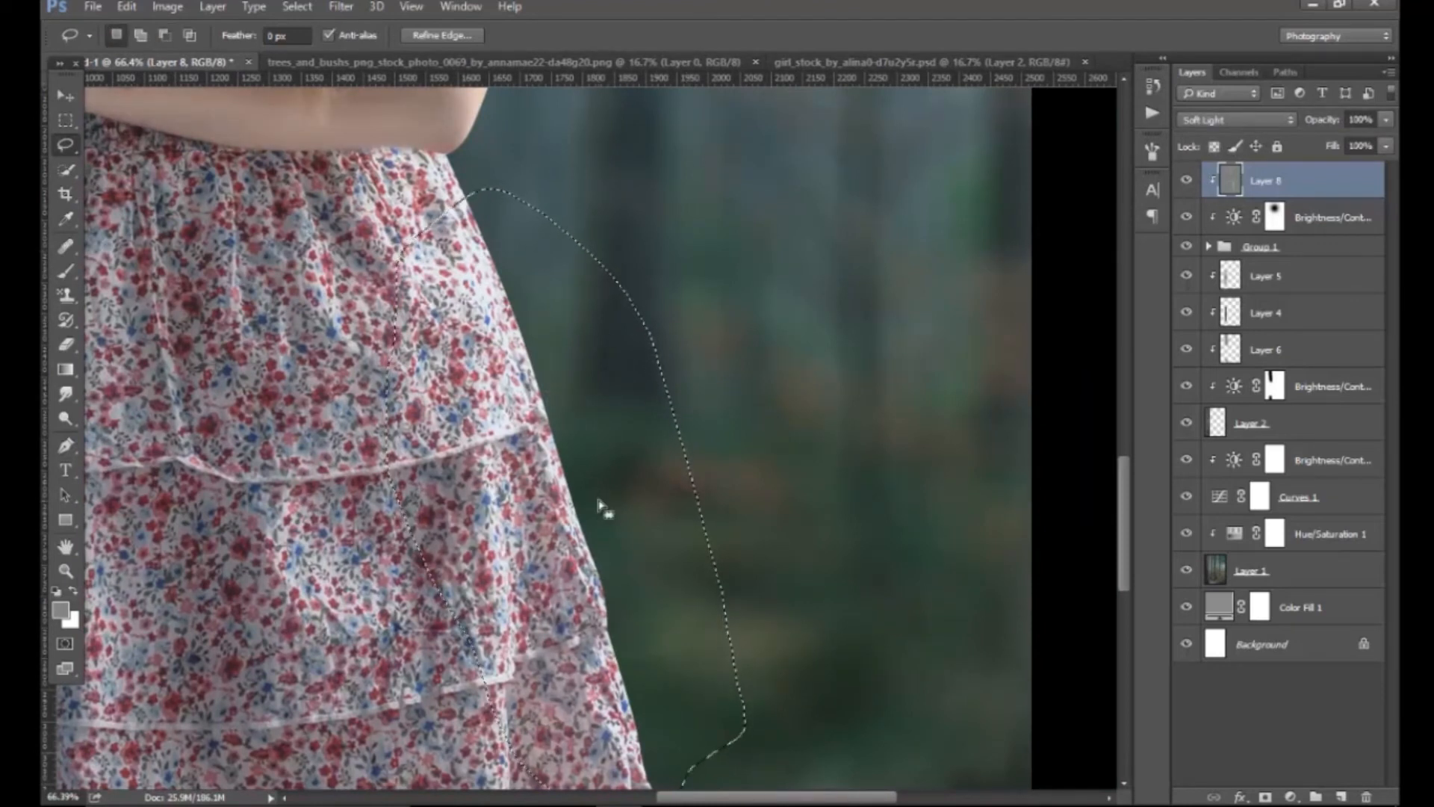
# Clear the lasso selection and add a new layer clipped above Layer 8 in Color Dodge blend mode.
pyautogui.scroll(-2, 601, 502)
pyautogui.hotkey('ctrl', 'd')
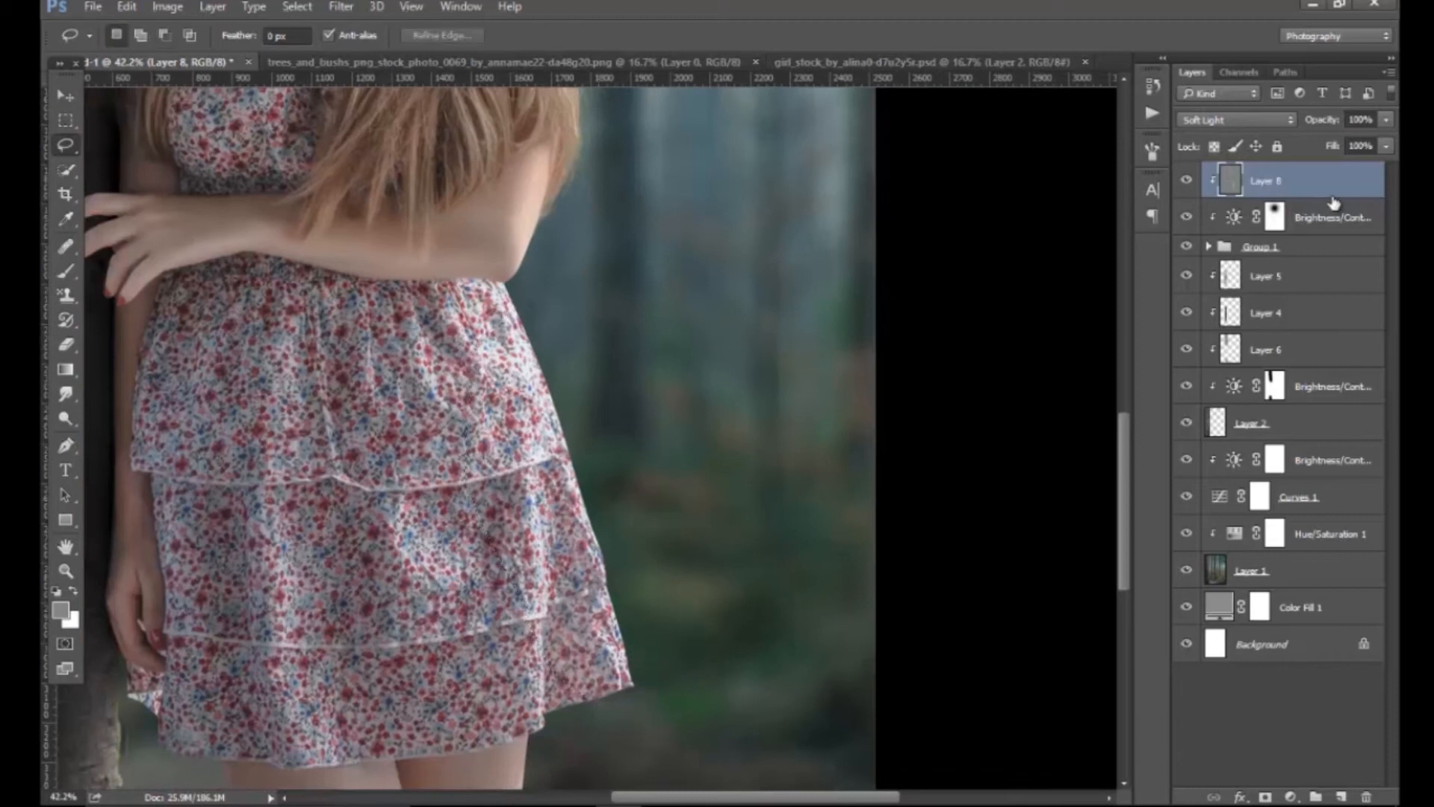
pyautogui.click(1341, 798)
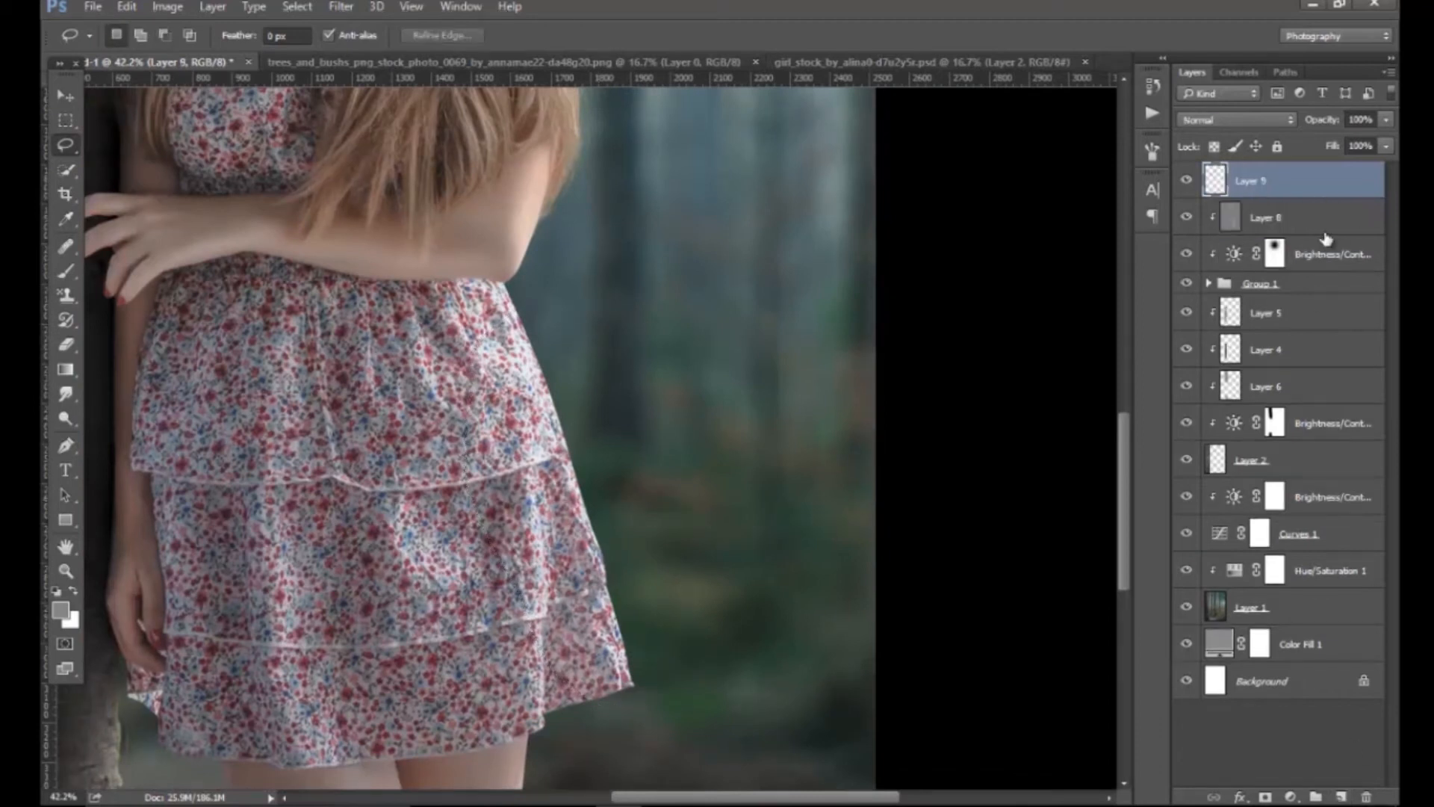
pyautogui.keyDown('alt'); pyautogui.click(1261, 192); pyautogui.keyUp('alt')
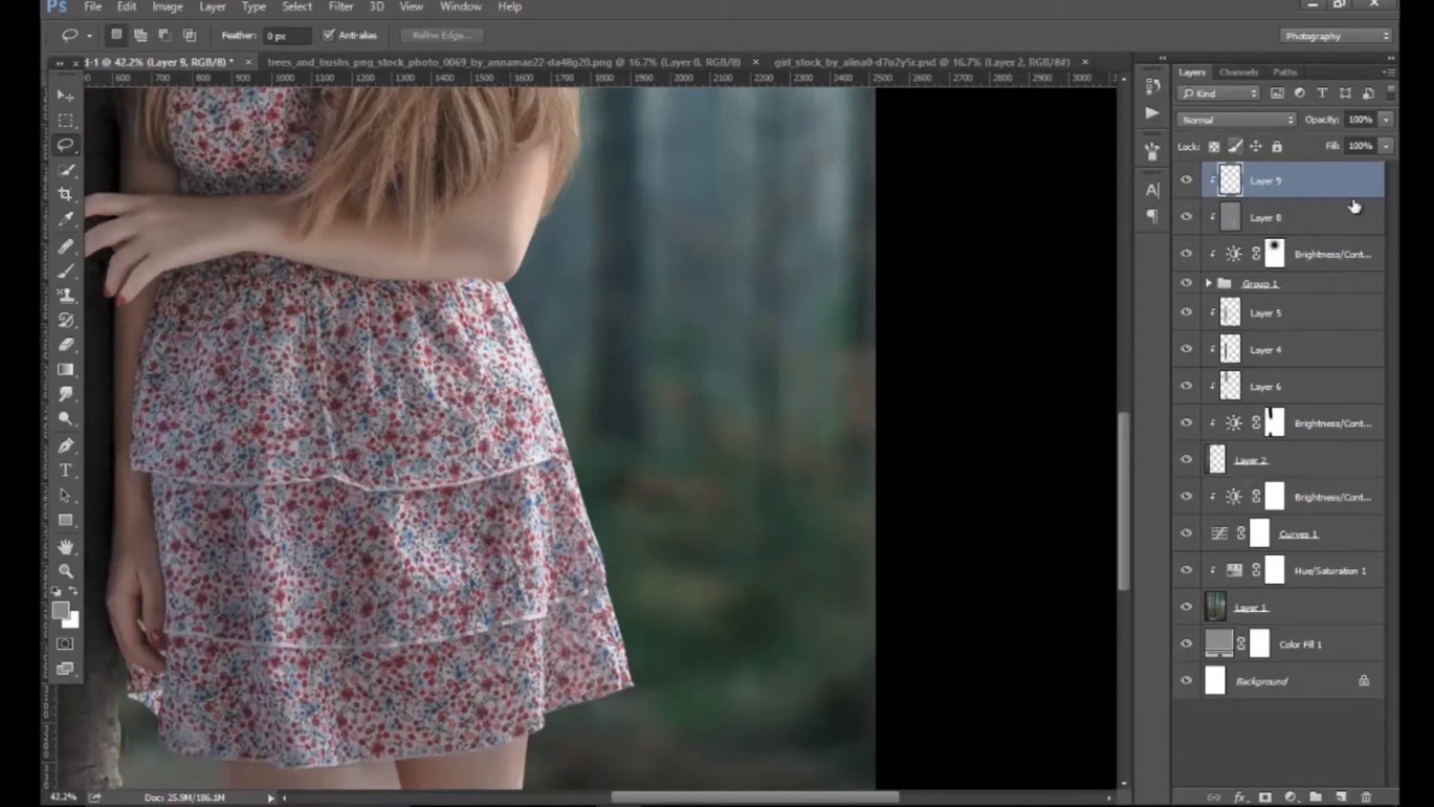
pyautogui.click(1236, 120)
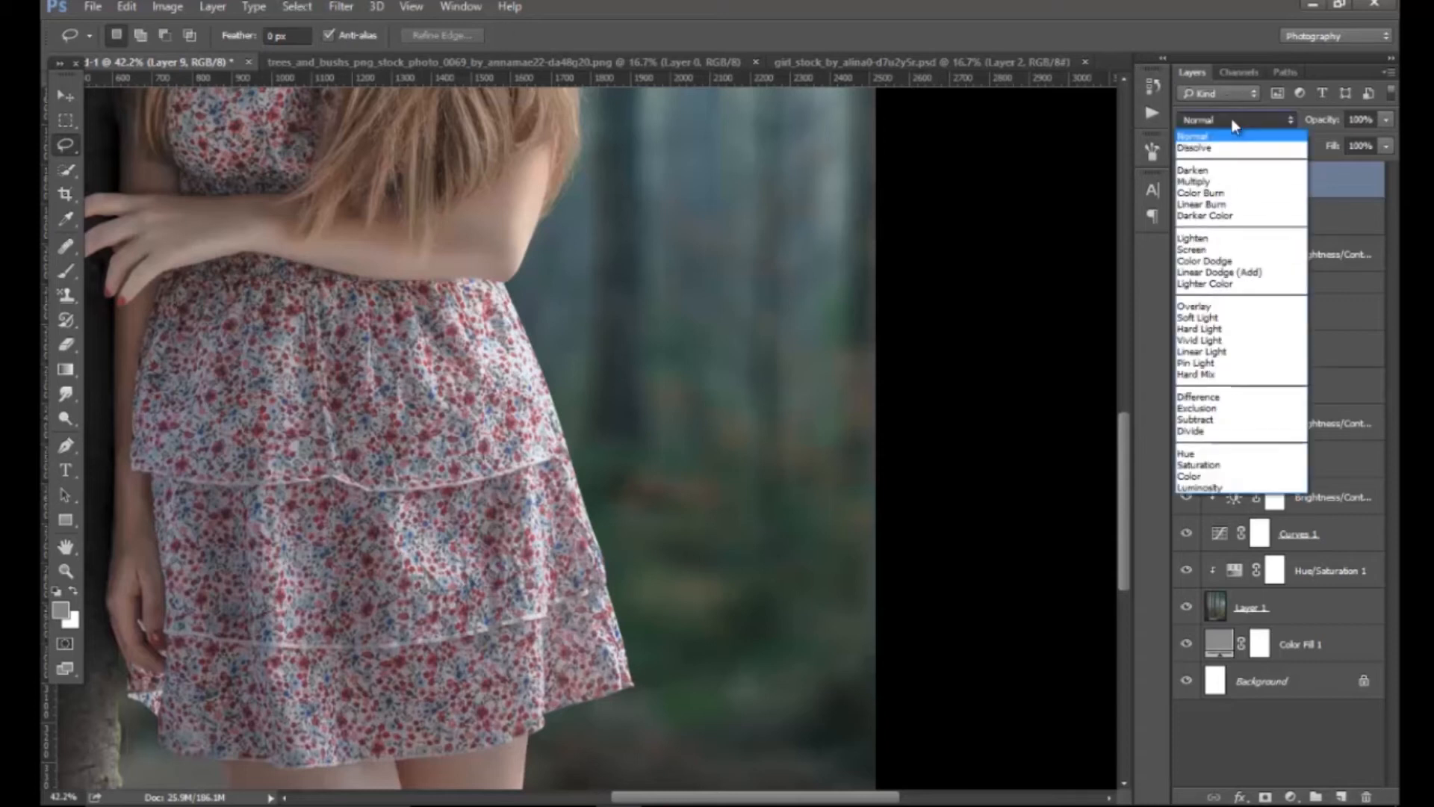
pyautogui.click(1263, 270)
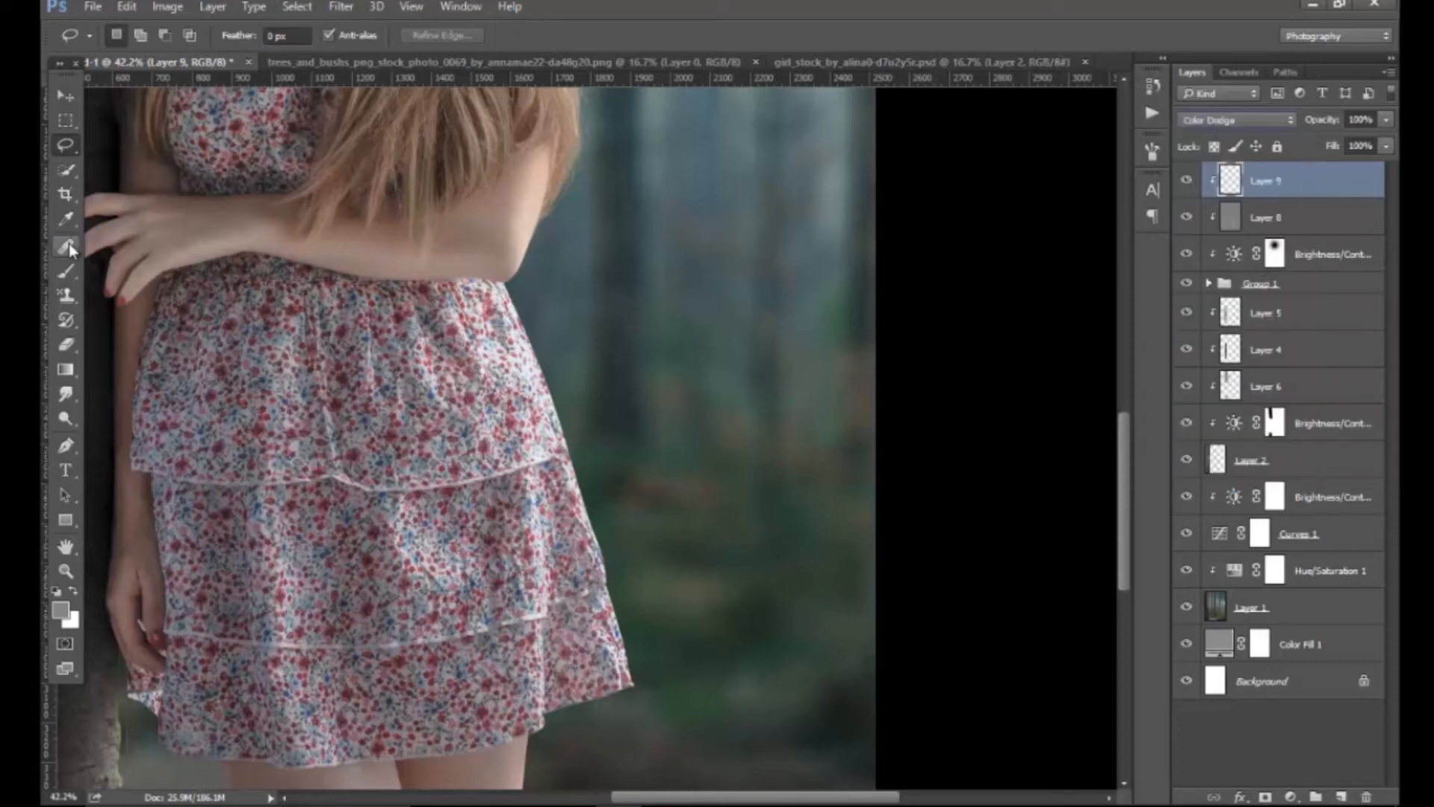
# Configure the Brush with size 125, 47% opacity and 37% flow, trying a stroke along the skirt's outer edge.
pyautogui.click(65, 273)
pyautogui.press('[')
pyautogui.press('[')
pyautogui.press('[')
pyautogui.press('[')
pyautogui.press('[')
pyautogui.press('[')
pyautogui.press('[')
pyautogui.press('[')
pyautogui.press('[')
pyautogui.press('[')
pyautogui.press('[')
pyautogui.press('[')
pyautogui.press('[')
pyautogui.press('[')
pyautogui.press('[')
pyautogui.press('[')
pyautogui.press('[')
pyautogui.moveTo(530, 304); pyautogui.dragTo(647, 676)
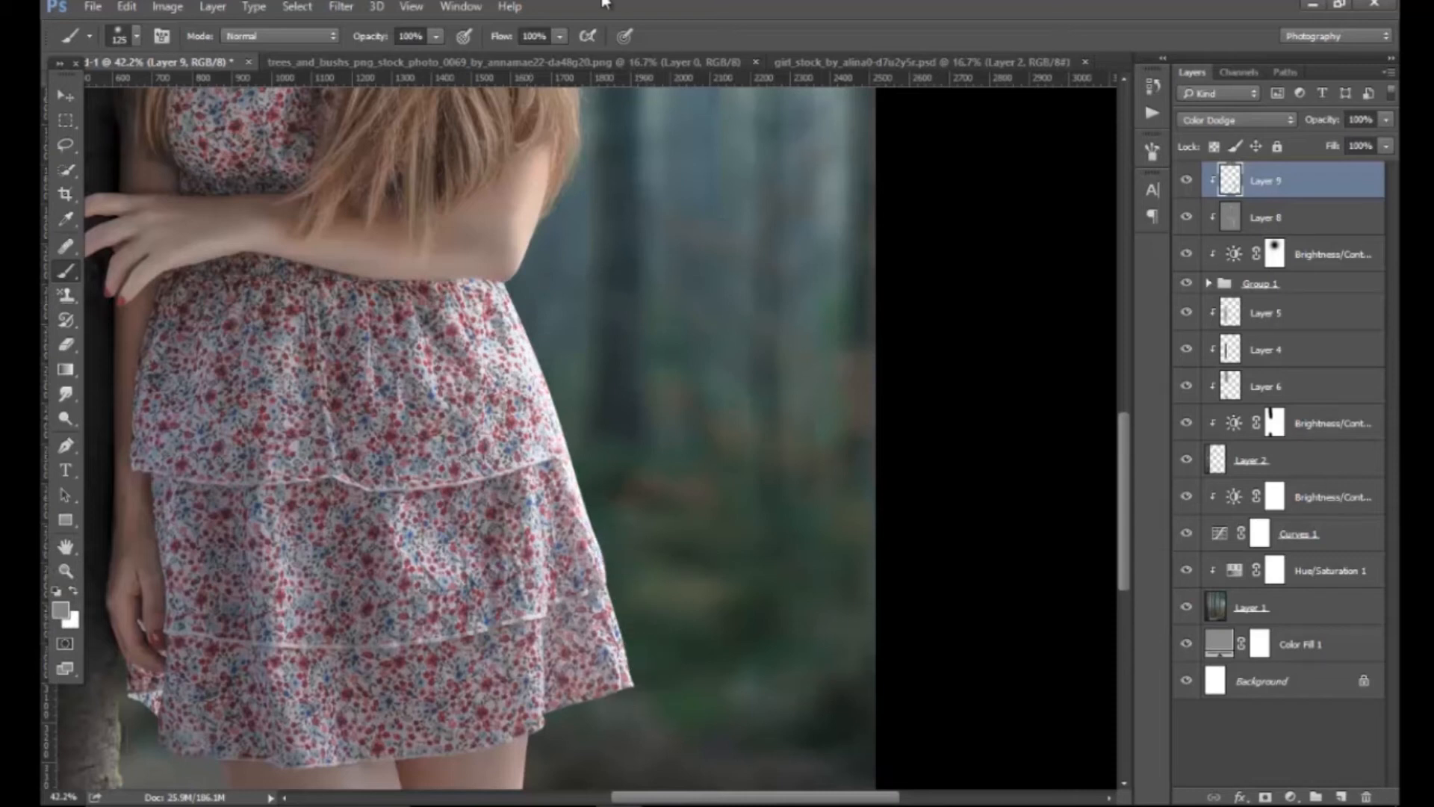
pyautogui.moveTo(367, 39); pyautogui.dragTo(332, 42)
pyautogui.moveTo(499, 37); pyautogui.dragTo(452, 42)
# Paint soft highlights along the outer edges of the girl's skirt, elbow and hair with a size 175 brush.
pyautogui.scroll(1, 522, 246)
pyautogui.press(']')
pyautogui.press(']')
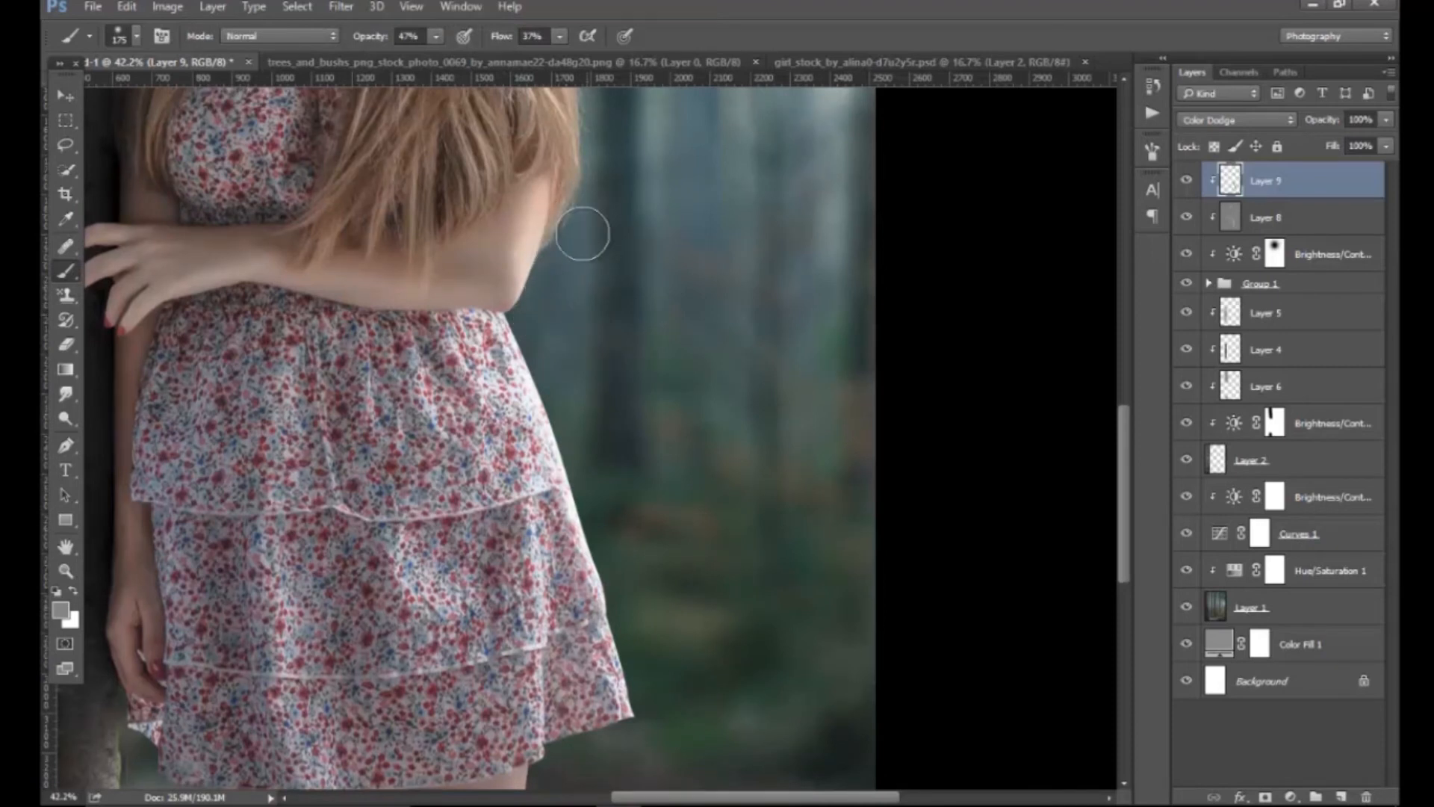
pyautogui.scroll(4, 582, 231)
pyautogui.moveTo(605, 157)
pyautogui.mouseDown()
pyautogui.moveTo(595, 404)
pyautogui.moveTo(634, 182)
pyautogui.moveTo(628, 224)
pyautogui.mouseUp()
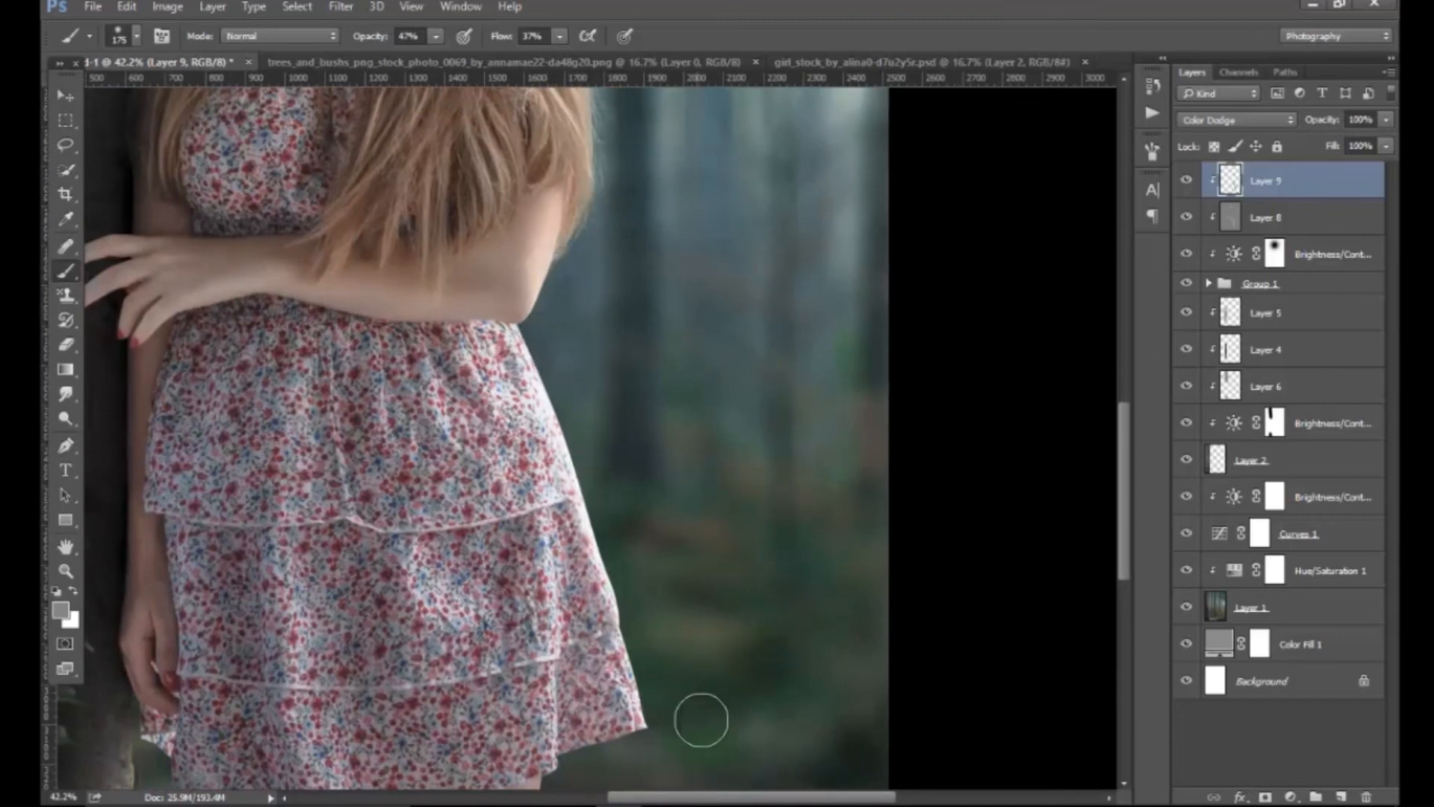
# Compare the girl's edge lighting with and without the Color Dodge layer, in the overall portrait and close to the elbow.
pyautogui.click(1185, 181)
pyautogui.click(1185, 181)
pyautogui.click(1186, 181)
pyautogui.click(1185, 180)
pyautogui.click(1186, 180)
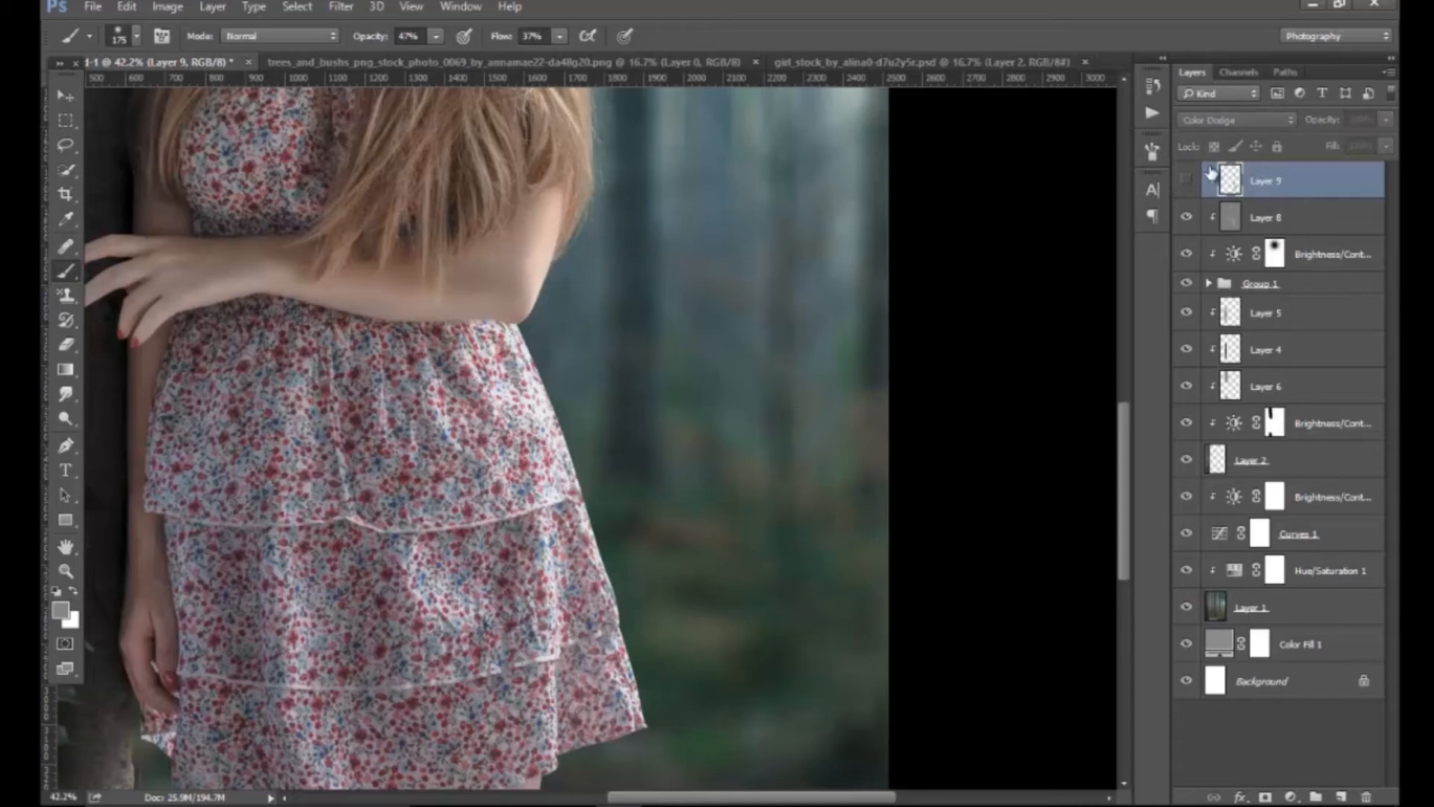
pyautogui.scroll(-3, 784, 329)
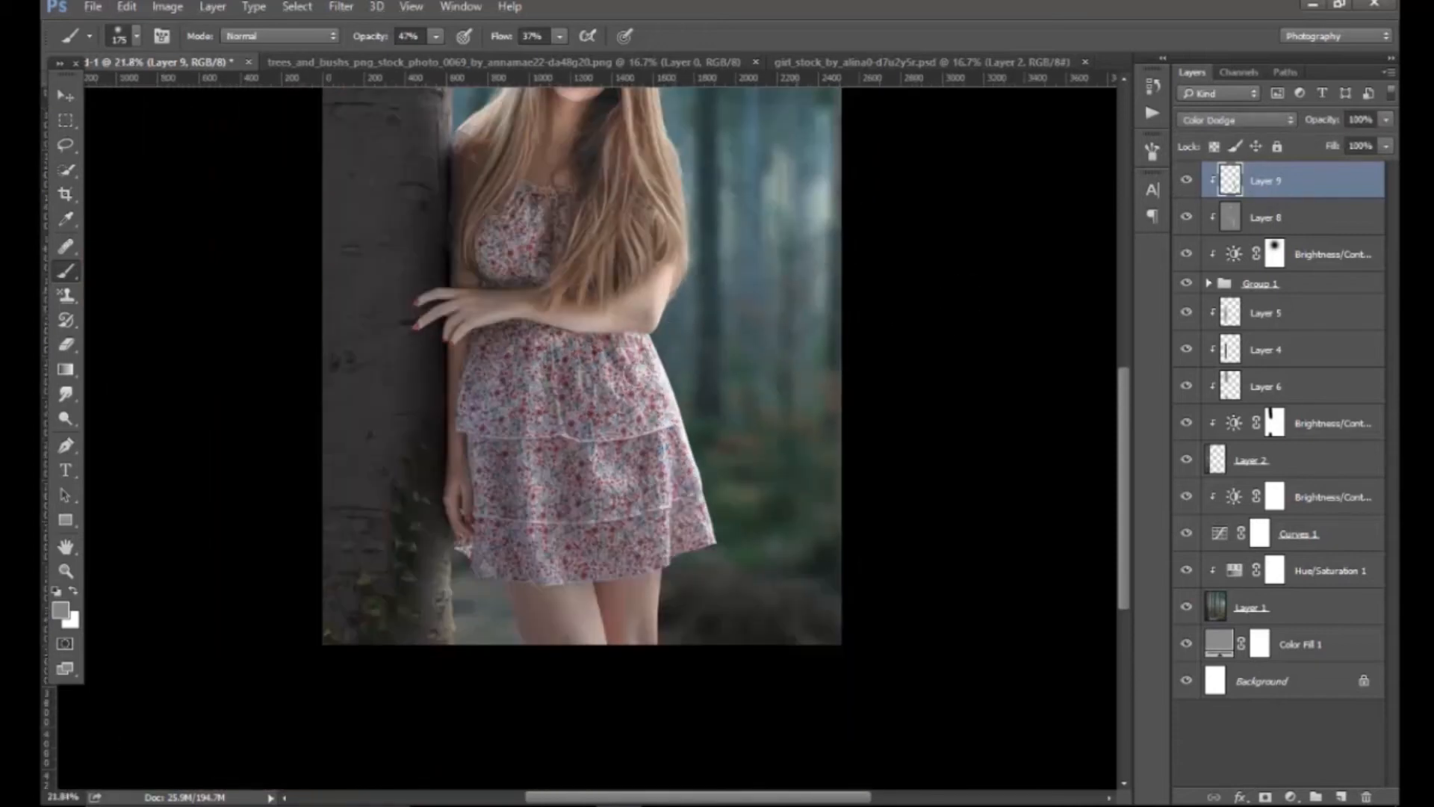
pyautogui.moveTo(714, 346); pyautogui.dragTo(651, 499)
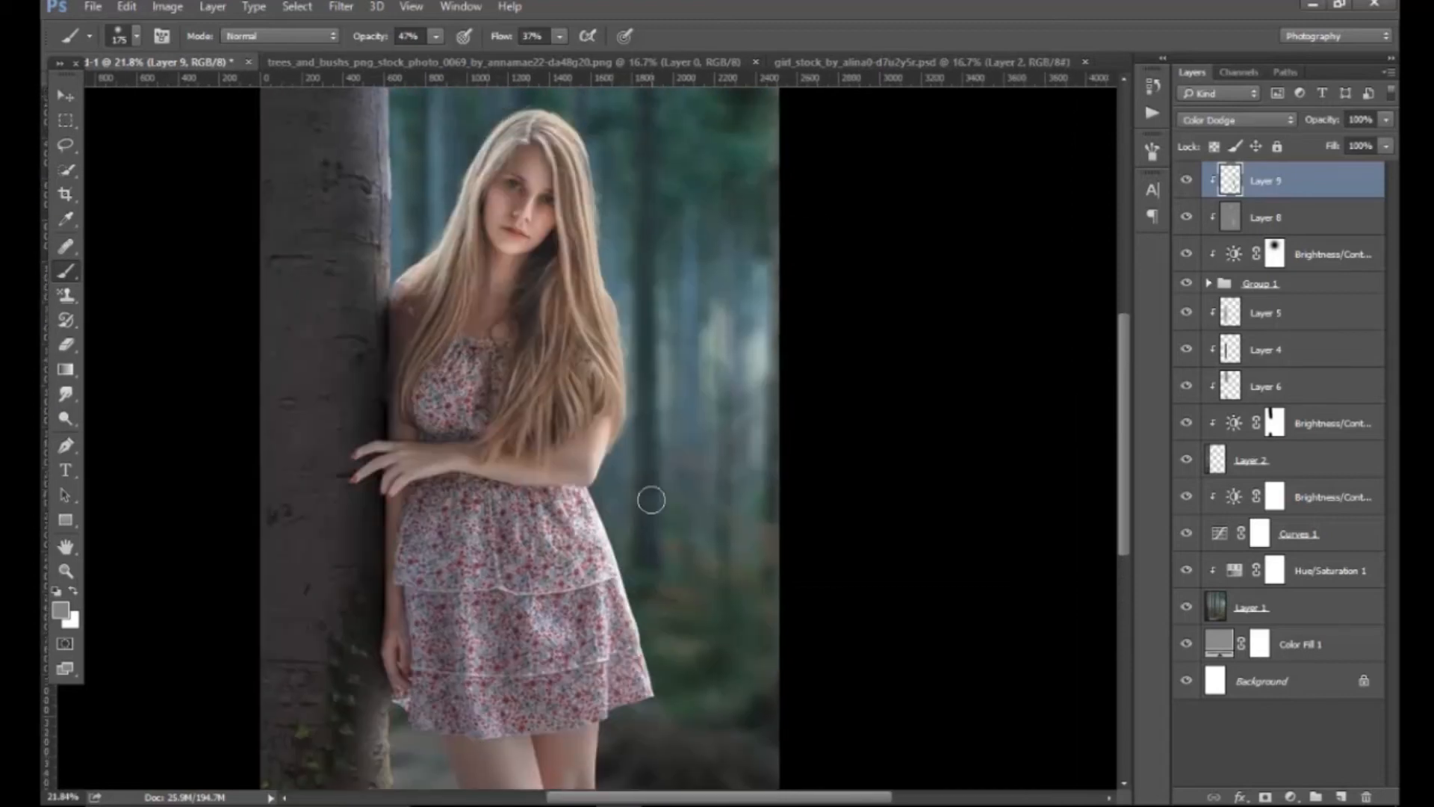
pyautogui.scroll(4, 614, 474)
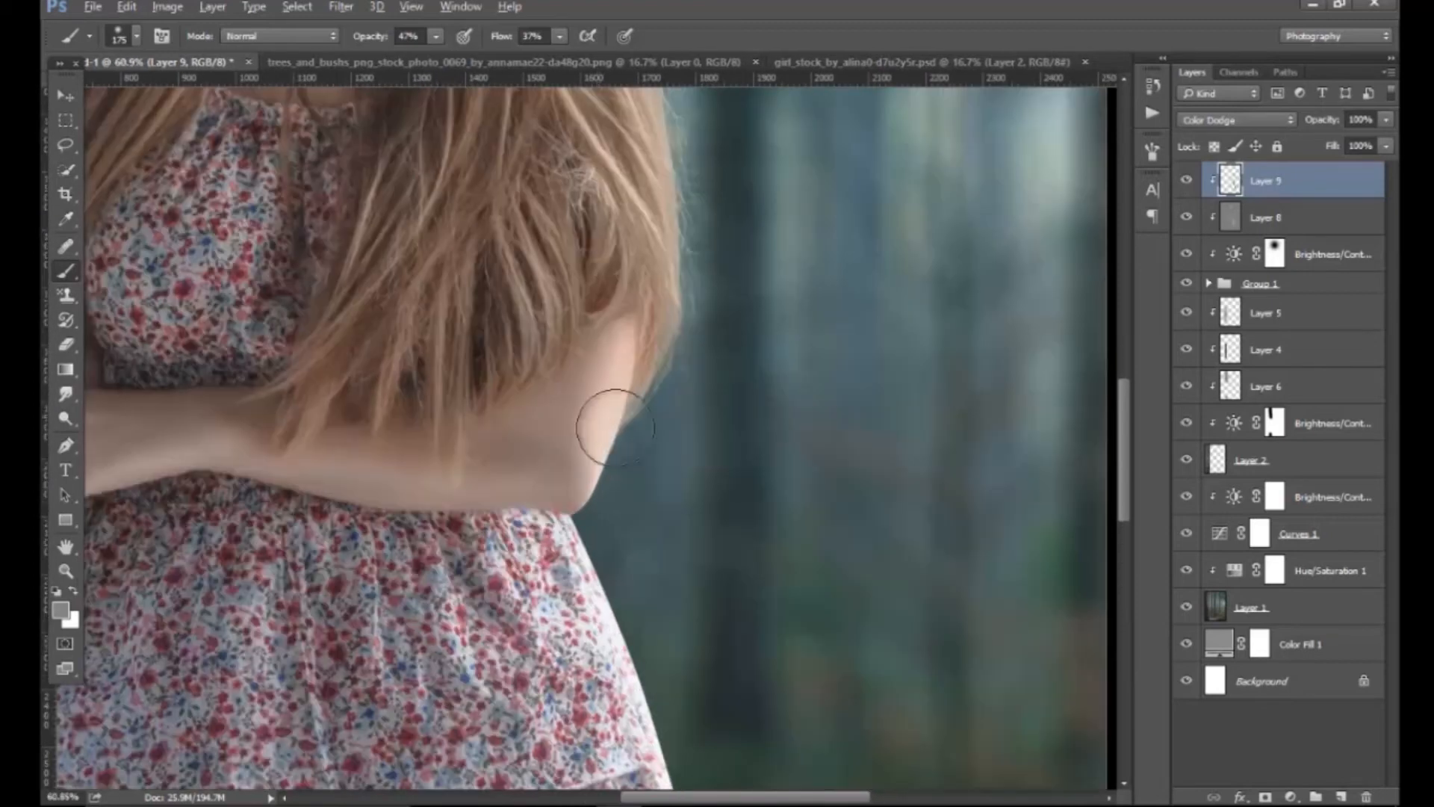
pyautogui.scroll(-5, 671, 501)
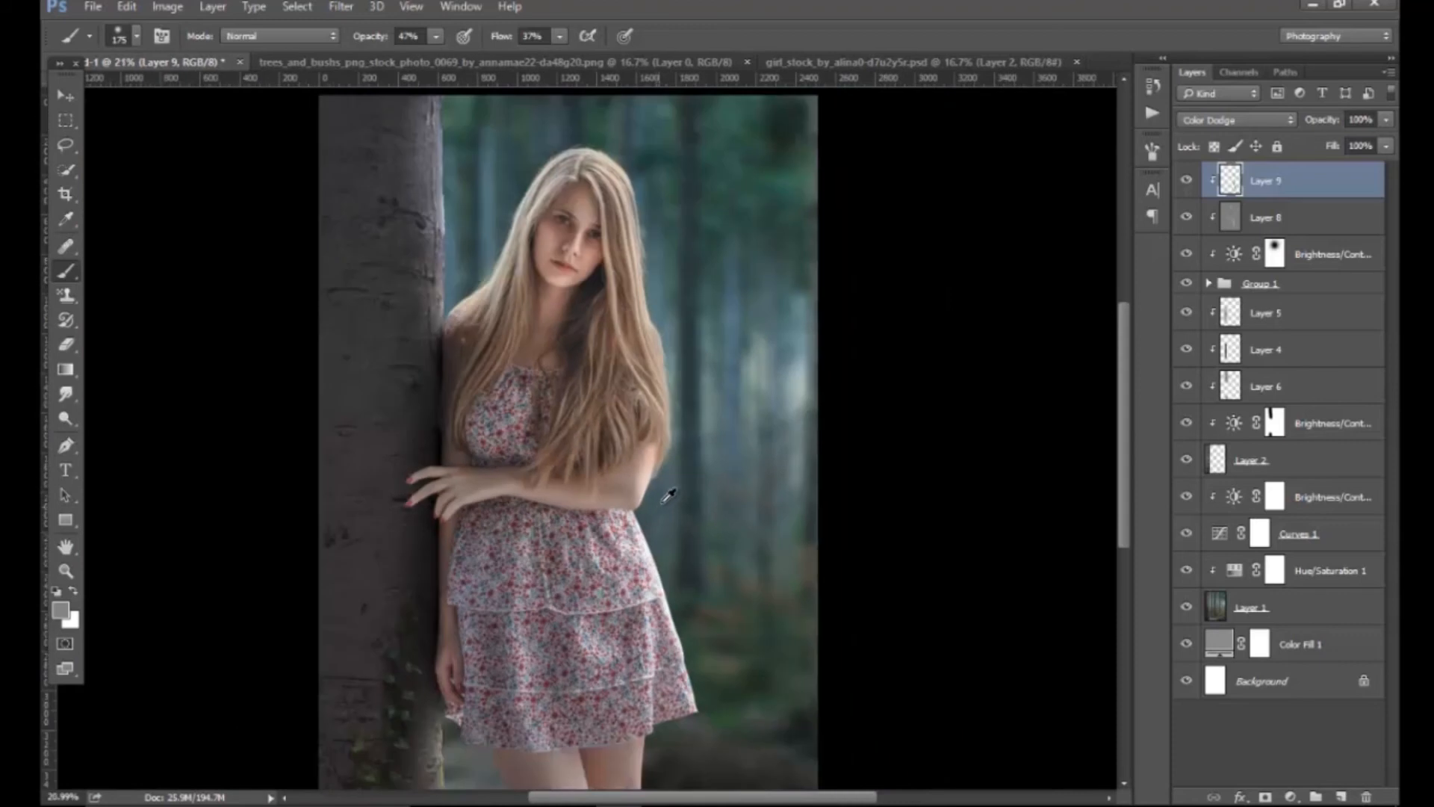
pyautogui.scroll(2, 673, 502)
pyautogui.scroll(-1, 673, 504)
pyautogui.click(1187, 181)
pyautogui.click(1188, 181)
# Set the Color Dodge layer's opacity to 86% and raise the brush's opacity and flow to 100%.
pyautogui.click(1385, 120)
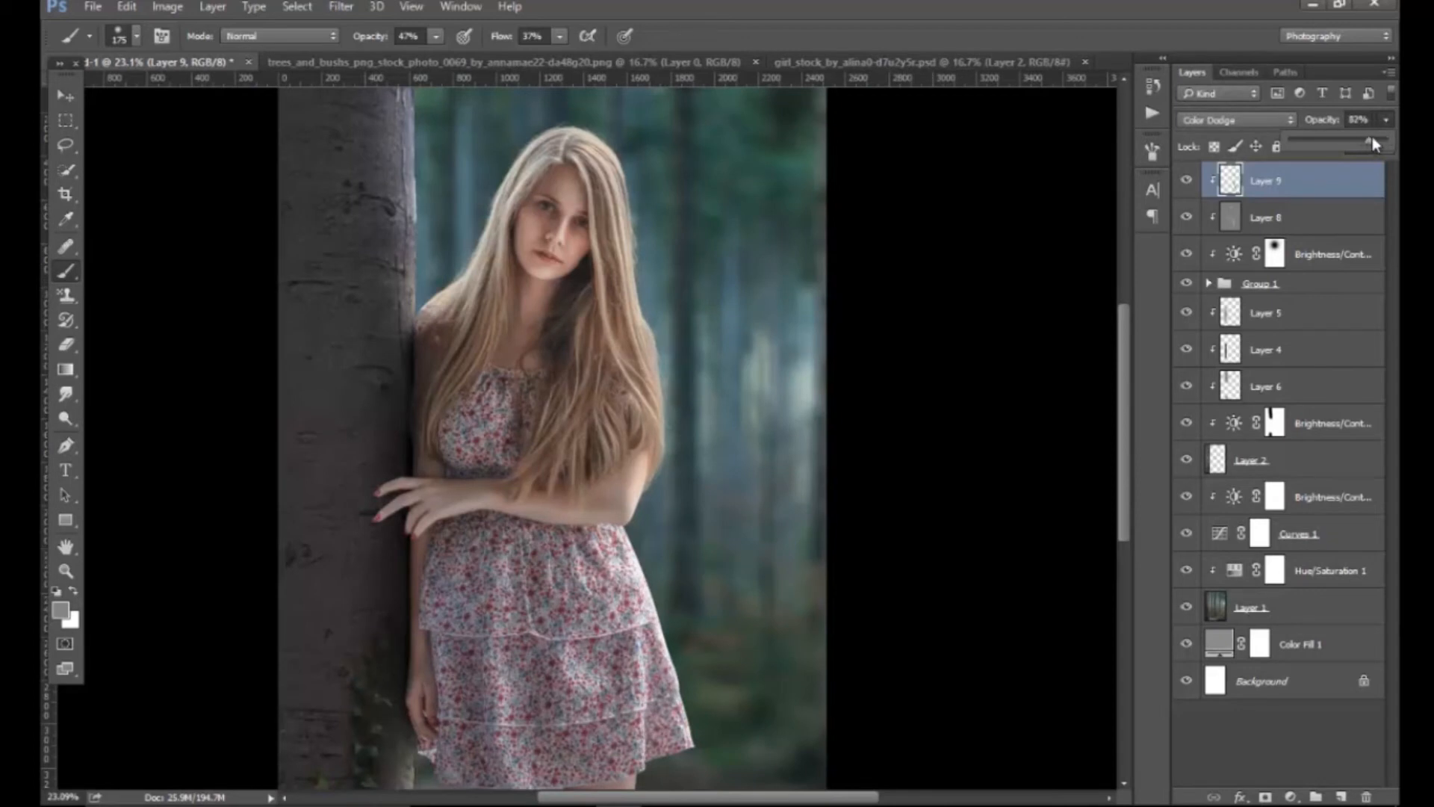
pyautogui.moveTo(1365, 139); pyautogui.dragTo(1399, 140)
pyautogui.moveTo(362, 36); pyautogui.dragTo(501, 36)
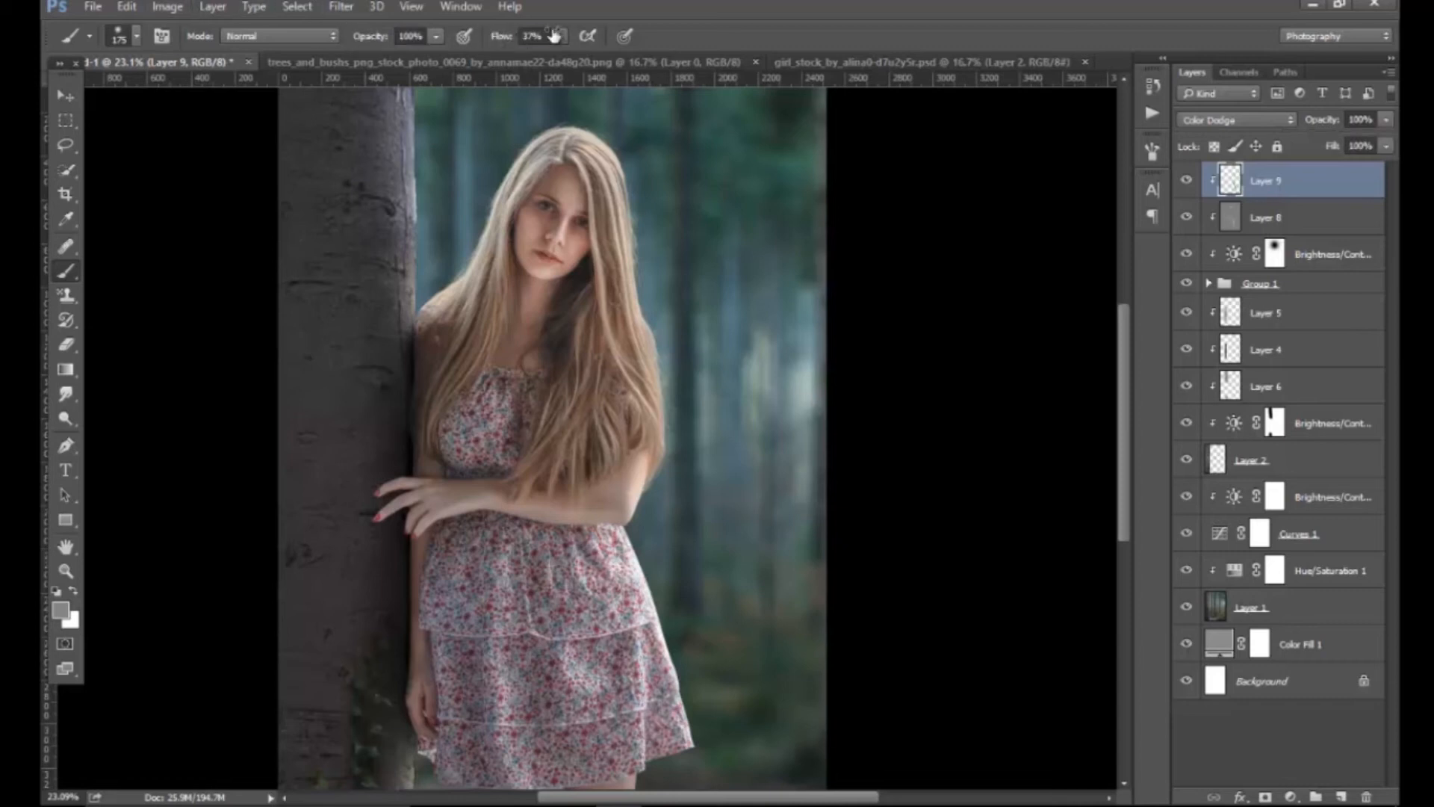
pyautogui.click(1187, 181)
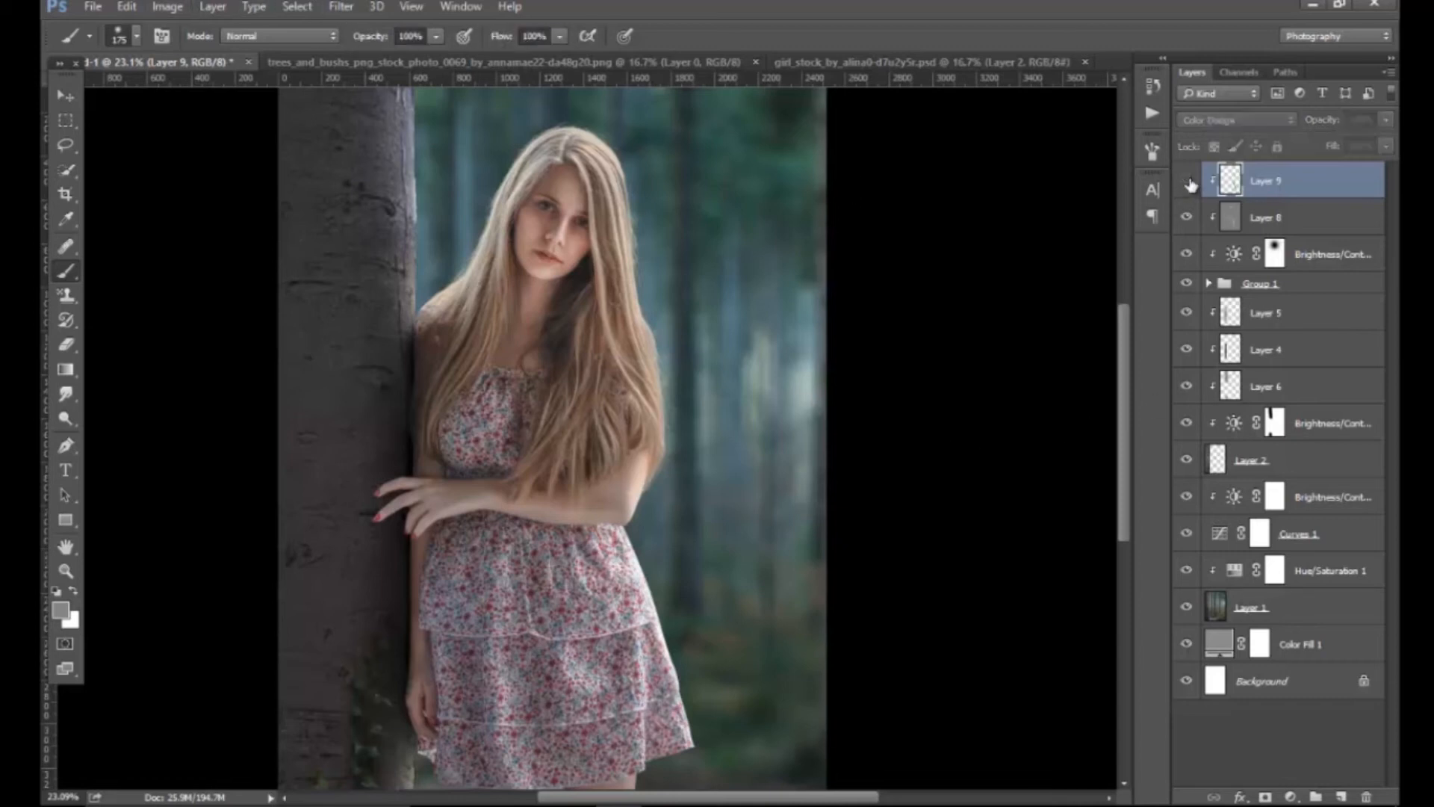
pyautogui.click(1187, 181)
pyautogui.click(1187, 180)
pyautogui.click(1187, 181)
pyautogui.click(1388, 121)
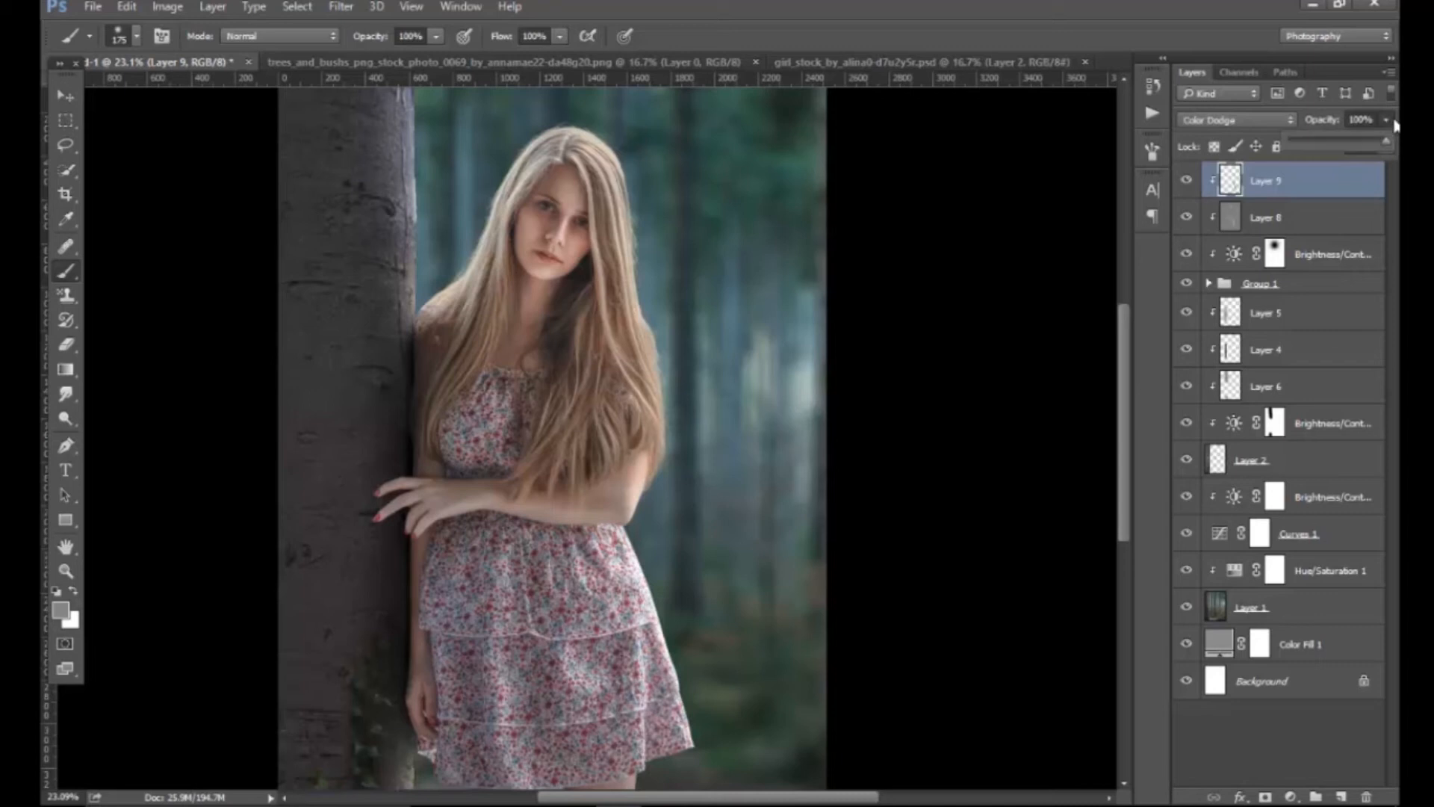
pyautogui.moveTo(653, 626); pyautogui.dragTo(654, 565)
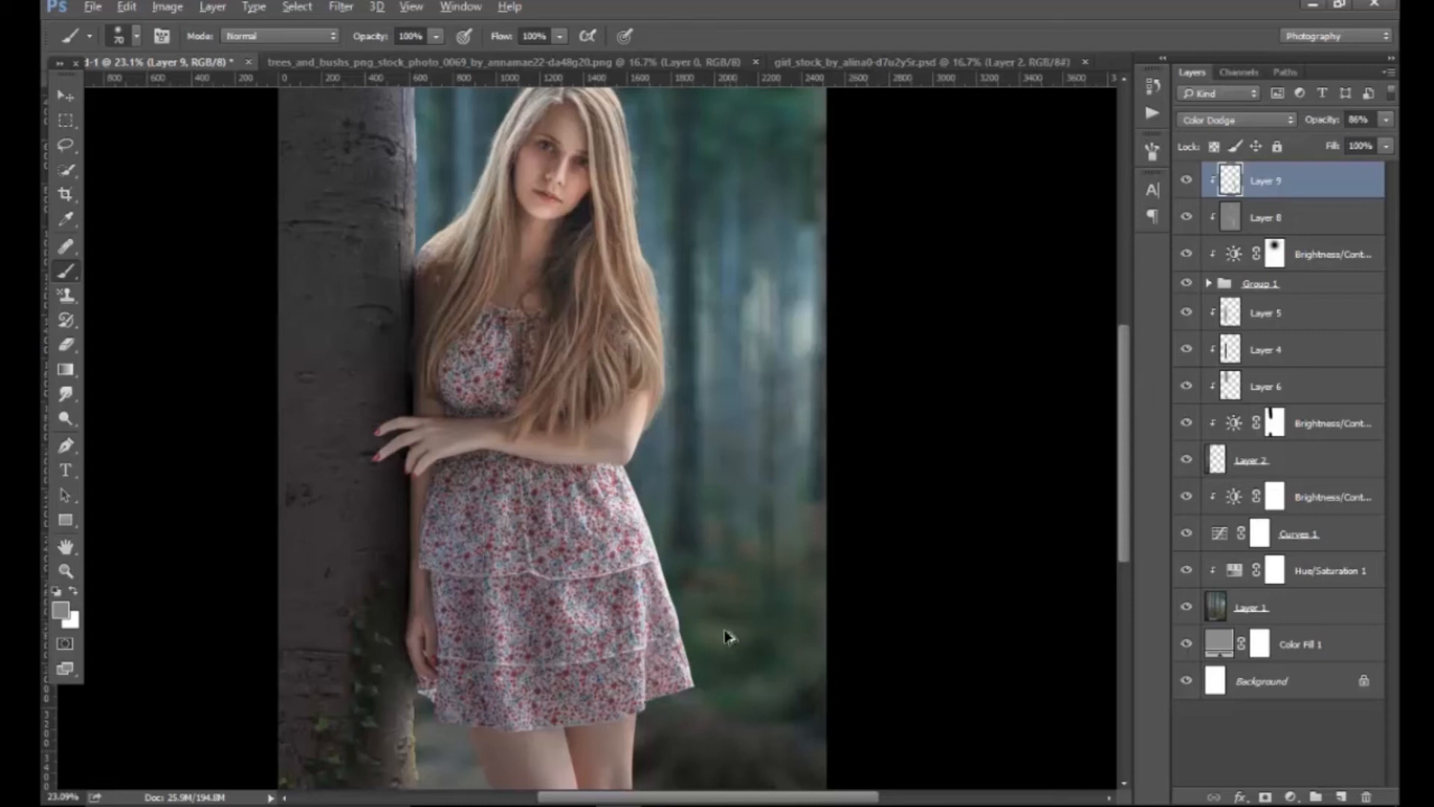
# Add a Hue/Saturation adjustment layer clipped to the girl above Layer 9.
pyautogui.press('z')
pyautogui.moveTo(728, 602)
pyautogui.mouseDown()
pyautogui.moveTo(682, 554)
pyautogui.moveTo(646, 555)
pyautogui.mouseUp()
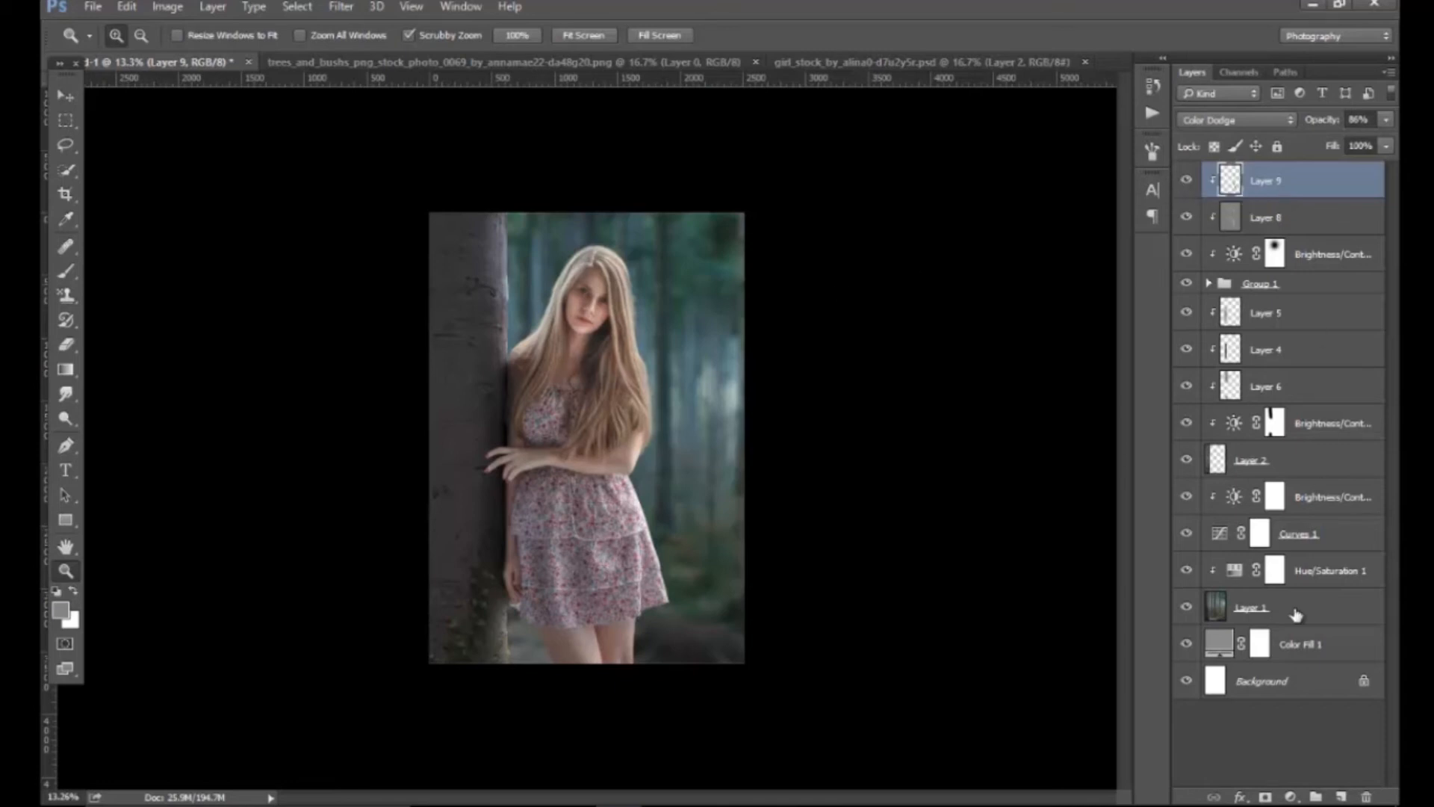
pyautogui.click(1291, 797)
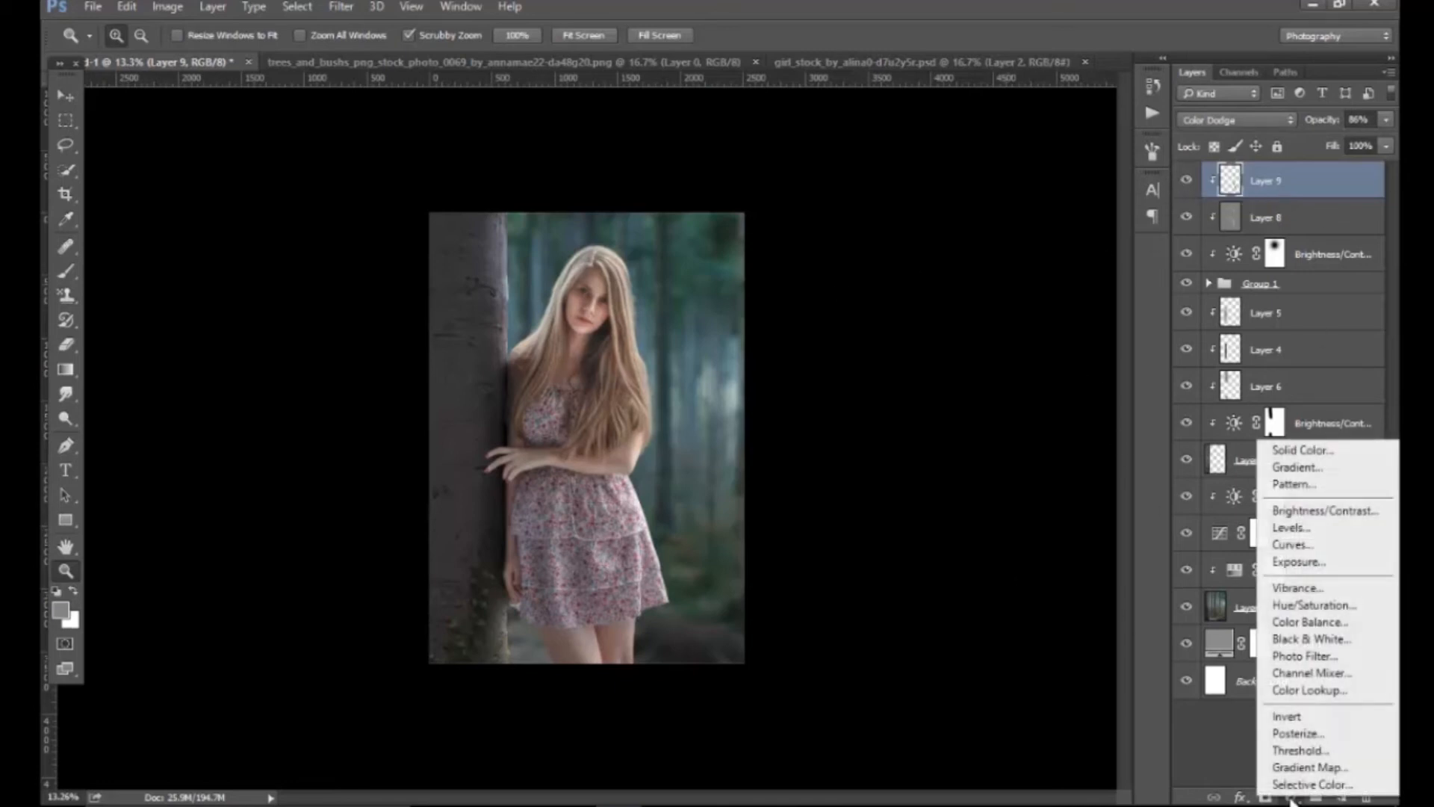
pyautogui.click(1324, 607)
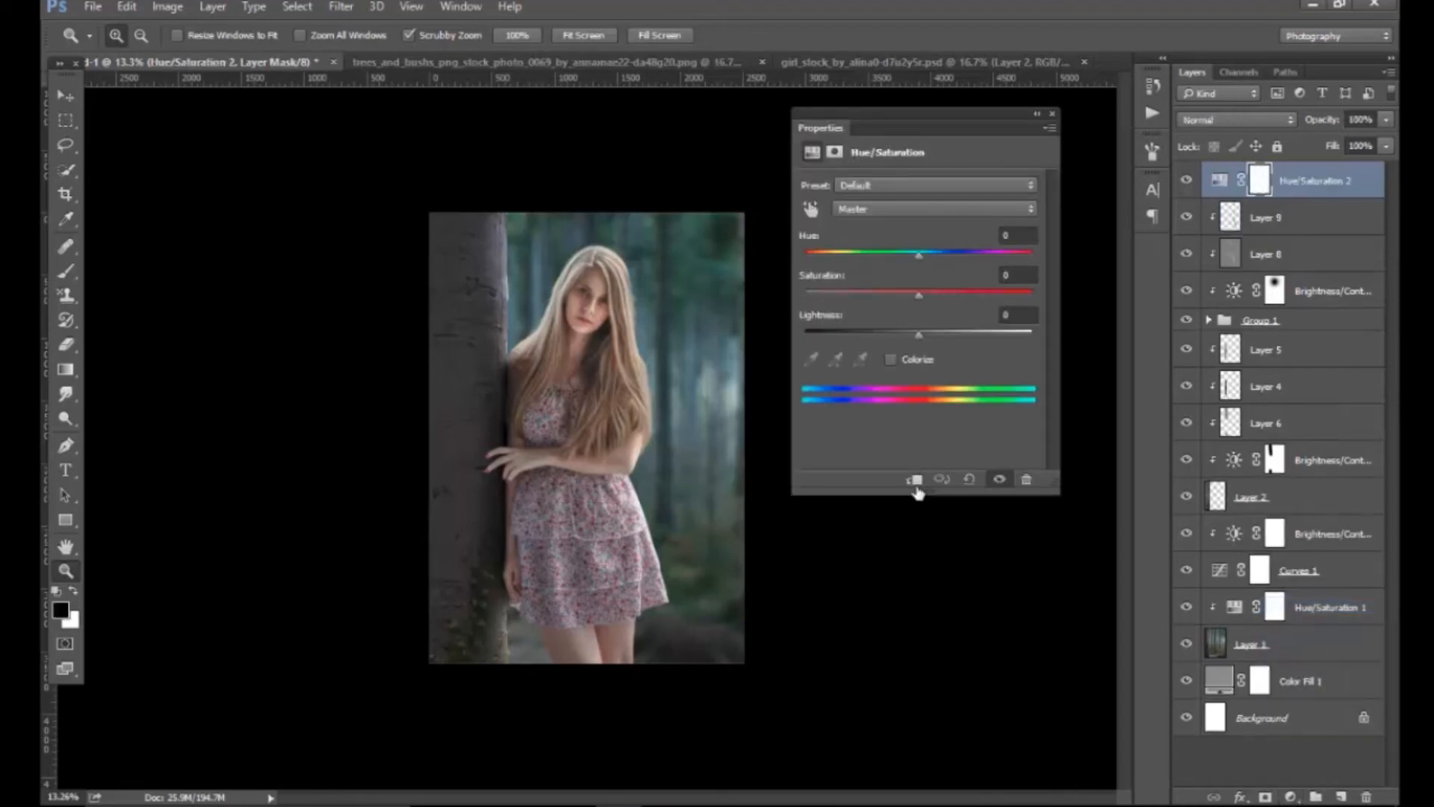
pyautogui.click(915, 479)
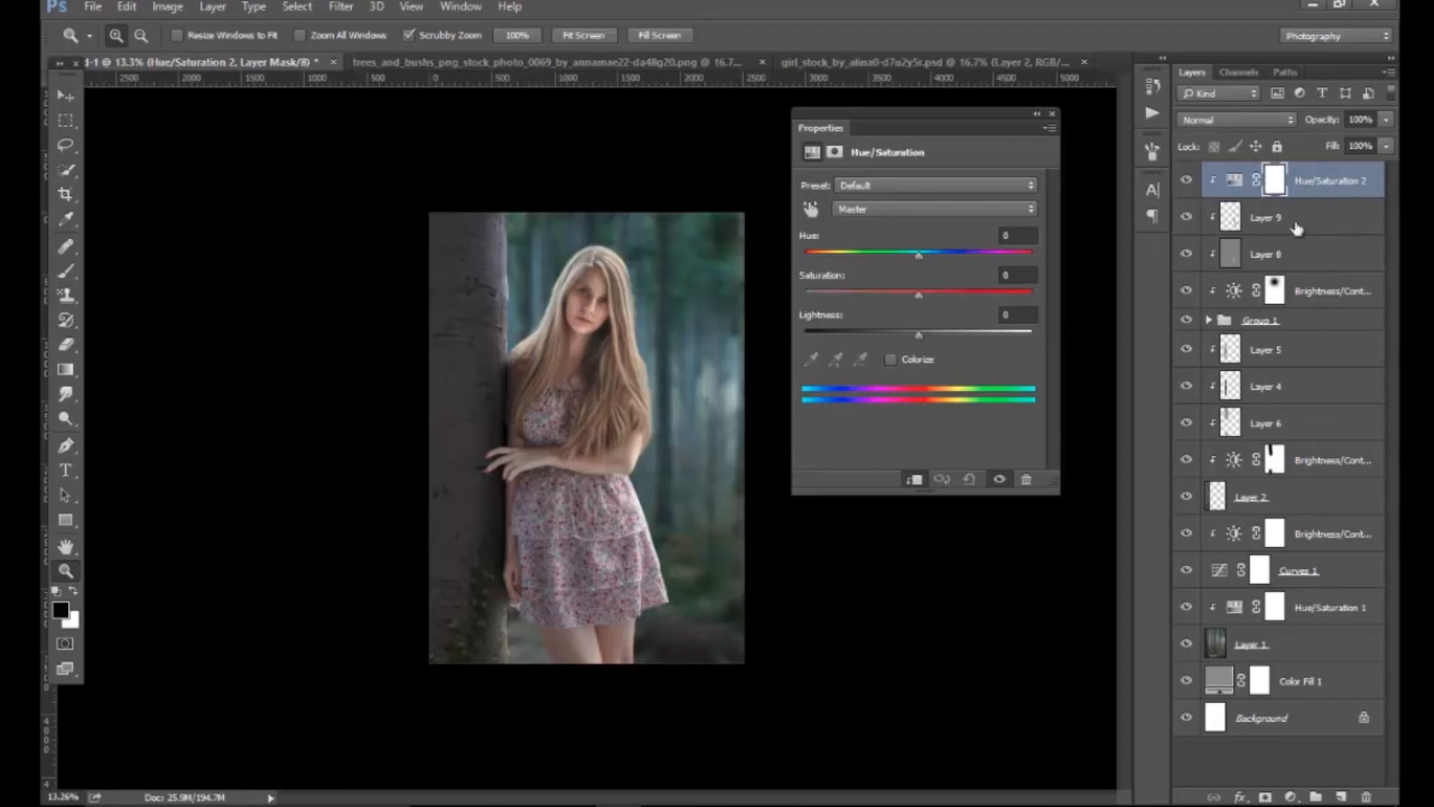
pyautogui.click(1186, 321)
pyautogui.click(1187, 321)
pyautogui.click(1236, 292)
pyautogui.rightClick(1303, 293)
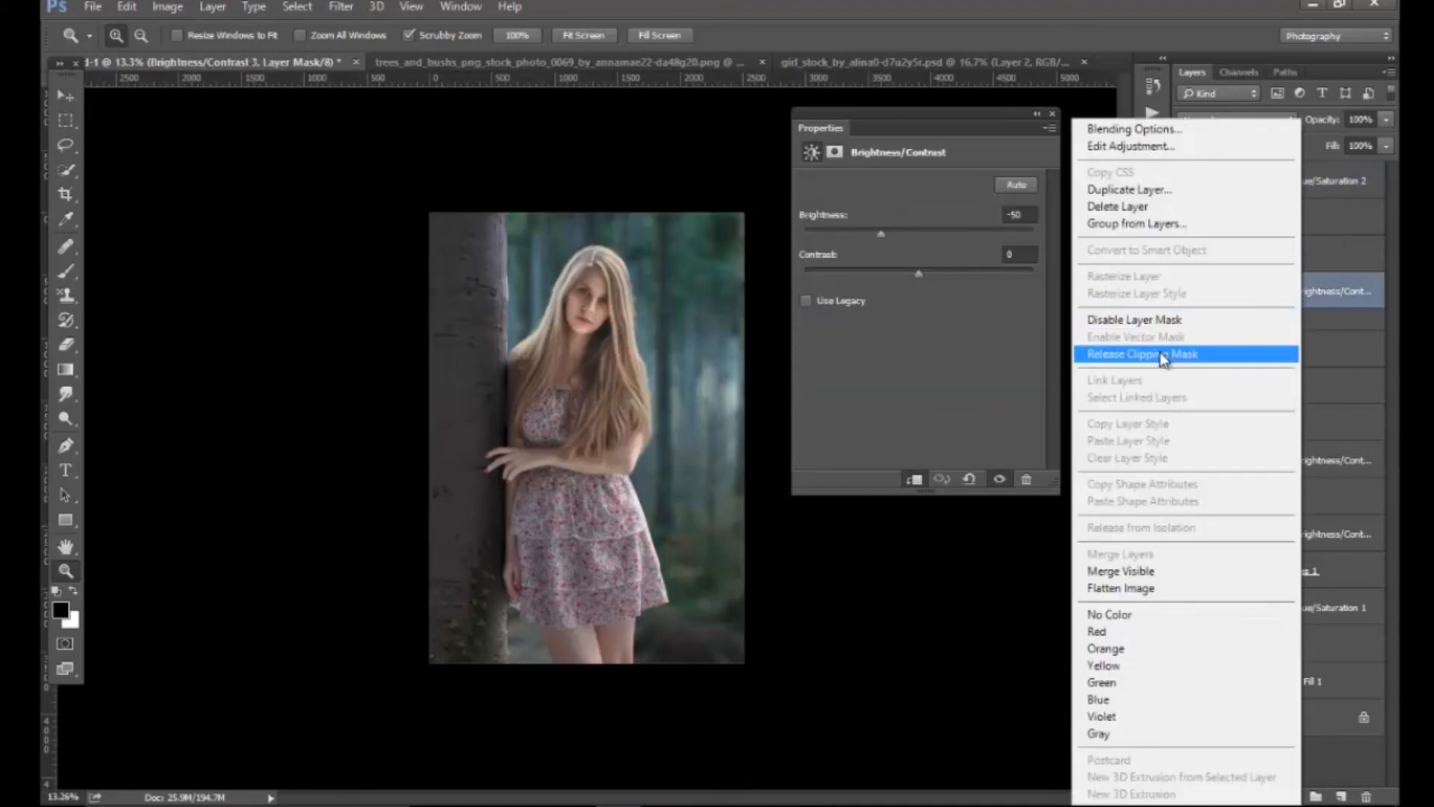
pyautogui.click(1338, 291)
pyautogui.click(1288, 257)
pyautogui.click(1290, 257)
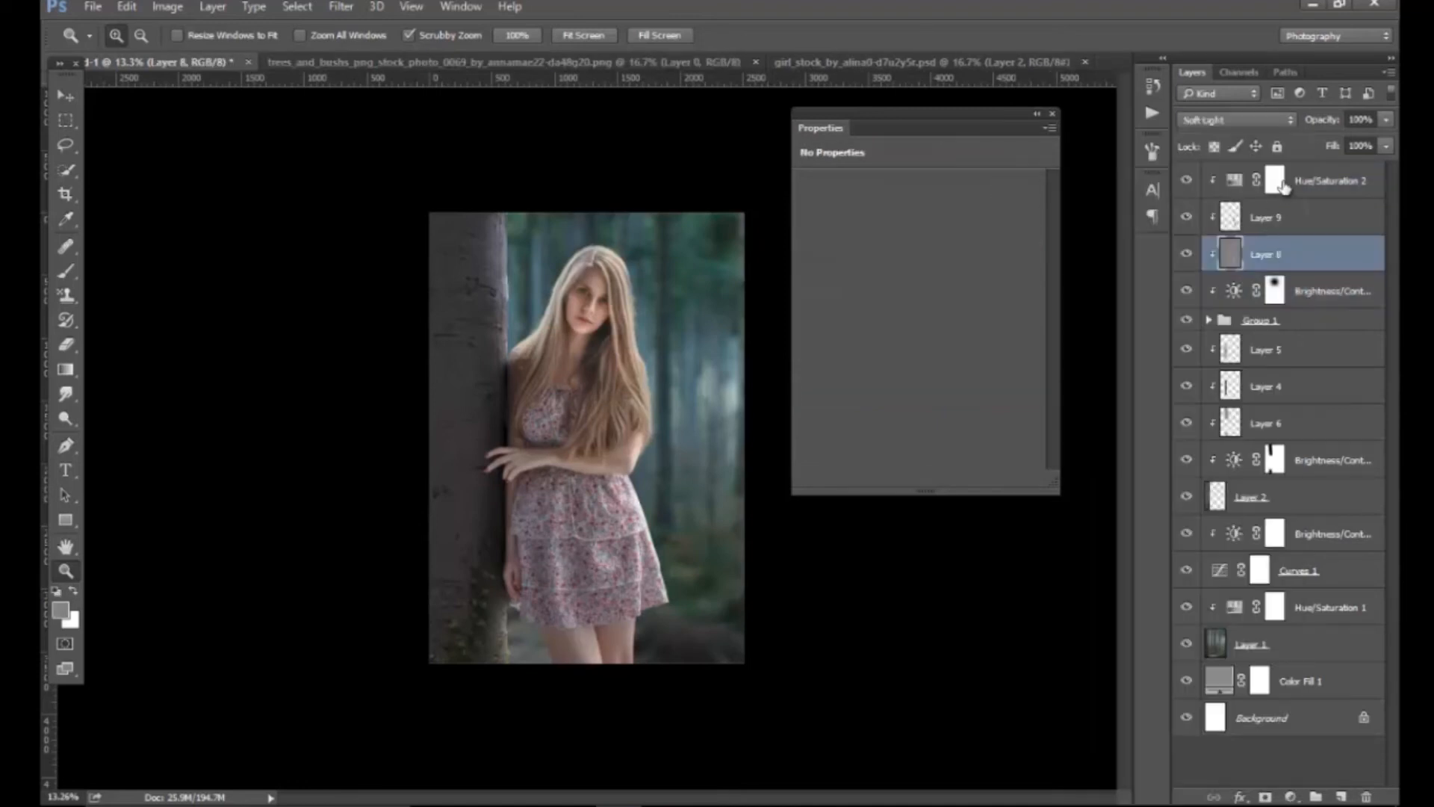
# Slightly lower the Master saturation in the clipped Hue/Saturation 2 adjustment and compare the girl with it off and on.
pyautogui.click(1319, 181)
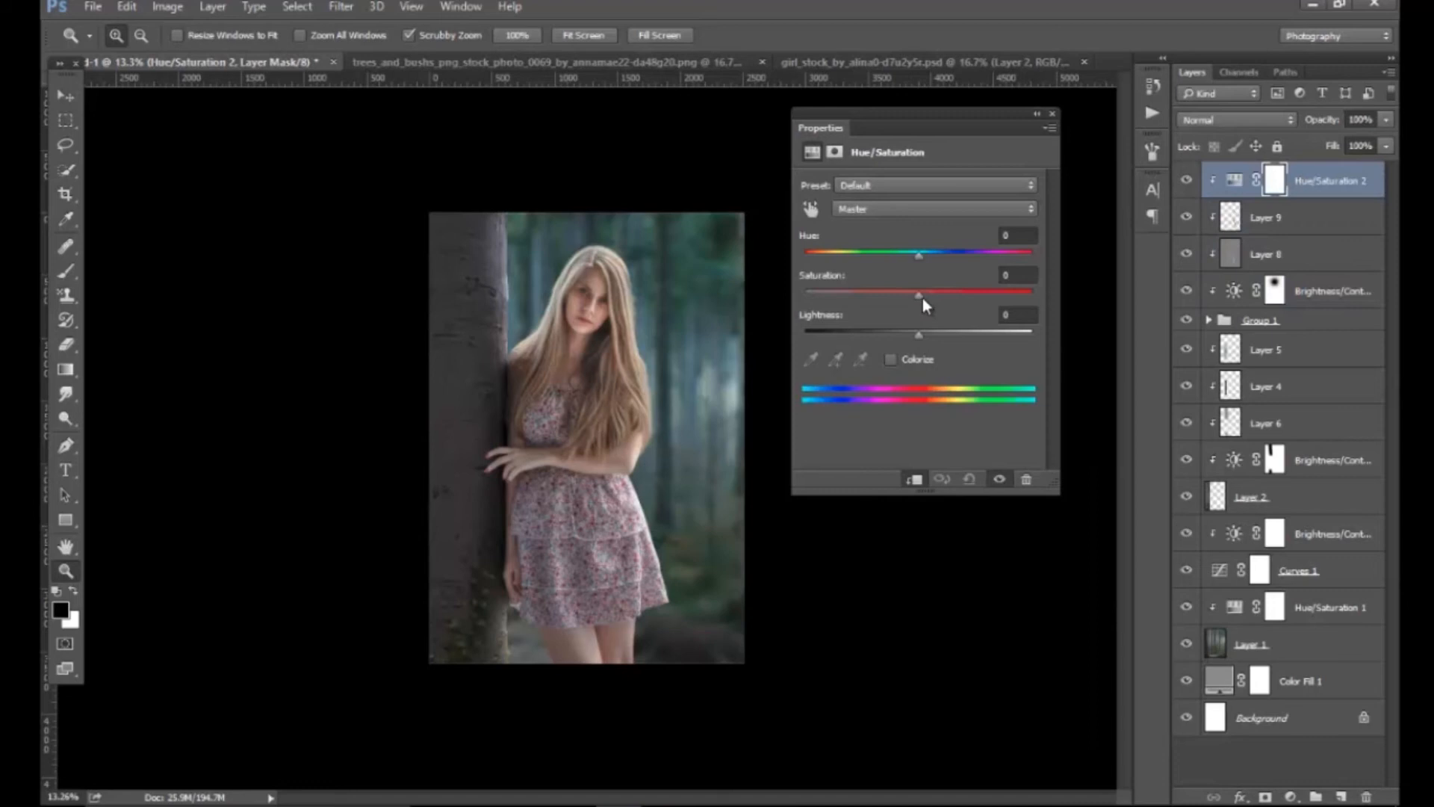
pyautogui.moveTo(922, 296); pyautogui.dragTo(895, 298)
pyautogui.click(1052, 113)
pyautogui.hotkey('ctrl', '0')
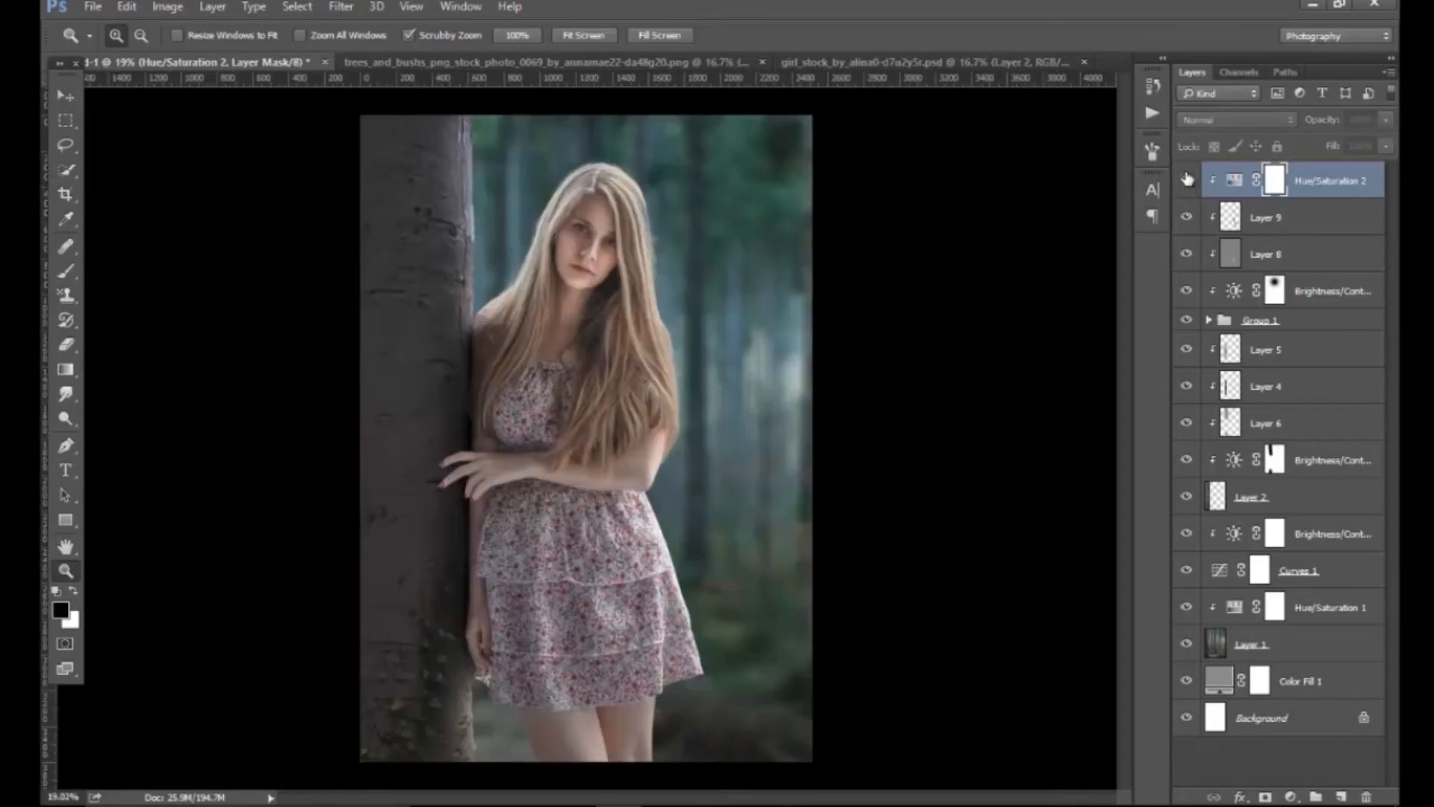
pyautogui.moveTo(620, 206); pyautogui.dragTo(755, 208)
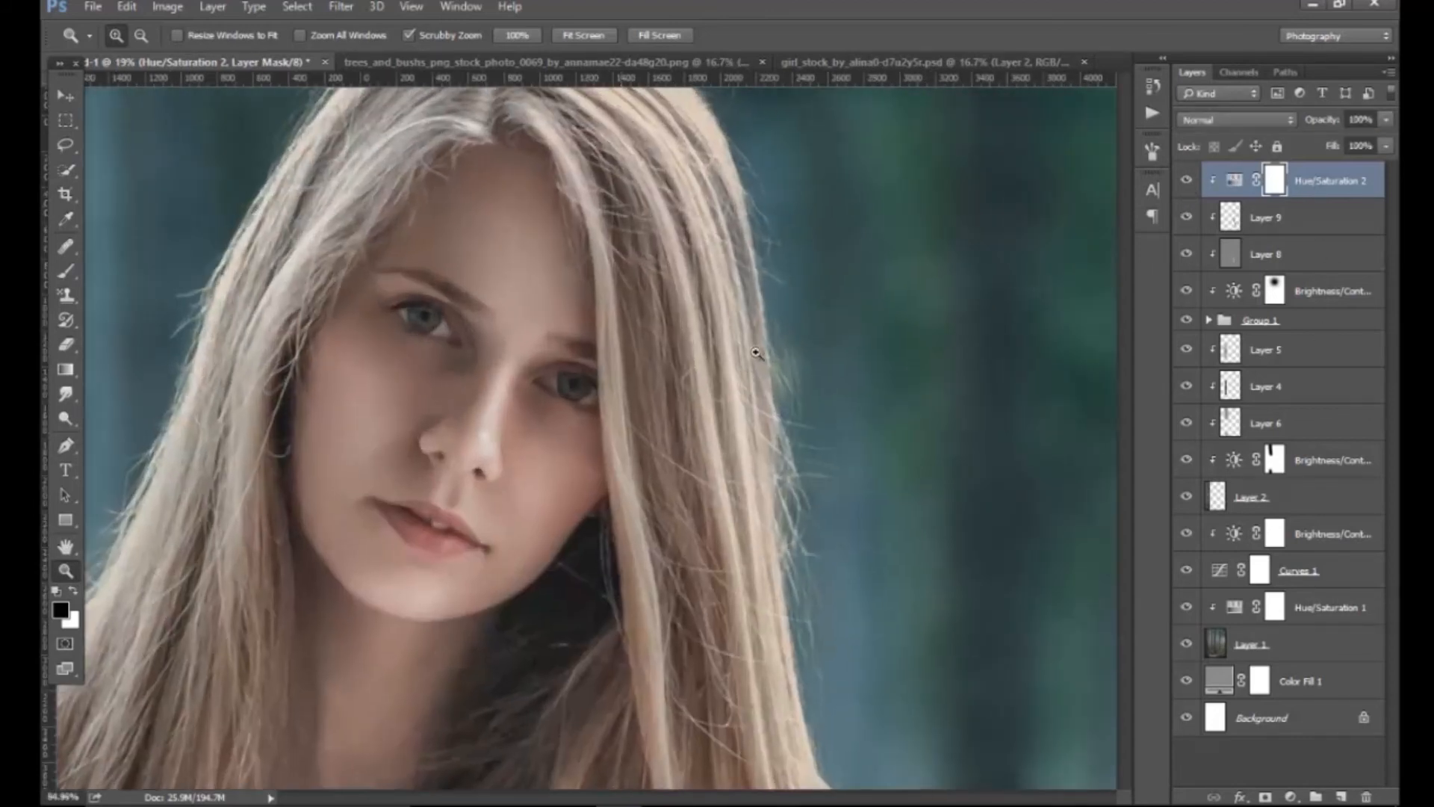
pyautogui.click(1187, 180)
pyautogui.click(1186, 180)
pyautogui.moveTo(746, 402); pyautogui.dragTo(729, 397)
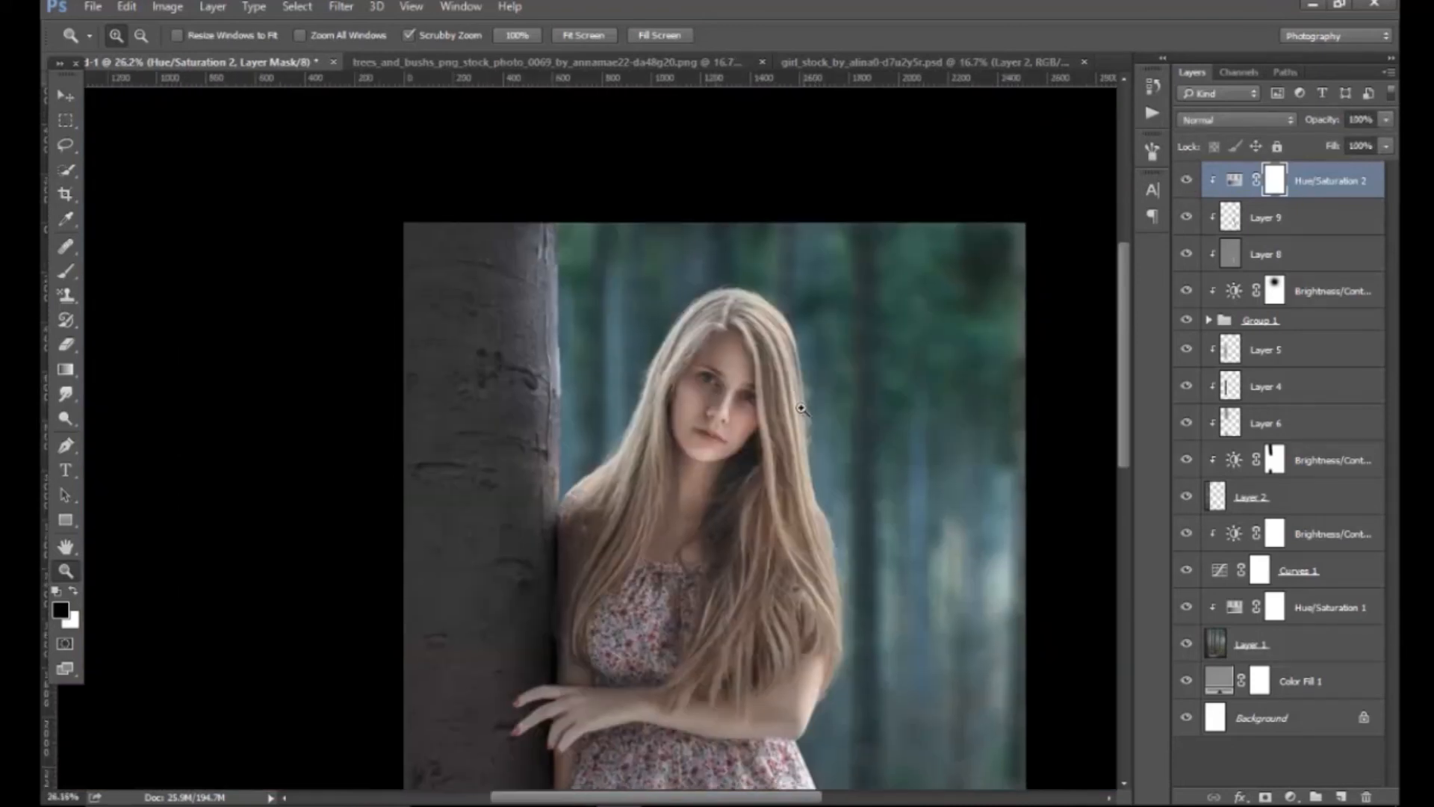
pyautogui.click(1285, 254)
pyautogui.click(1385, 120)
pyautogui.click(1307, 183)
# Add a clipped Curves adjustment and reshape its Blue channel with points at input 196, output 188 and input 59, output 68.
pyautogui.click(1291, 794)
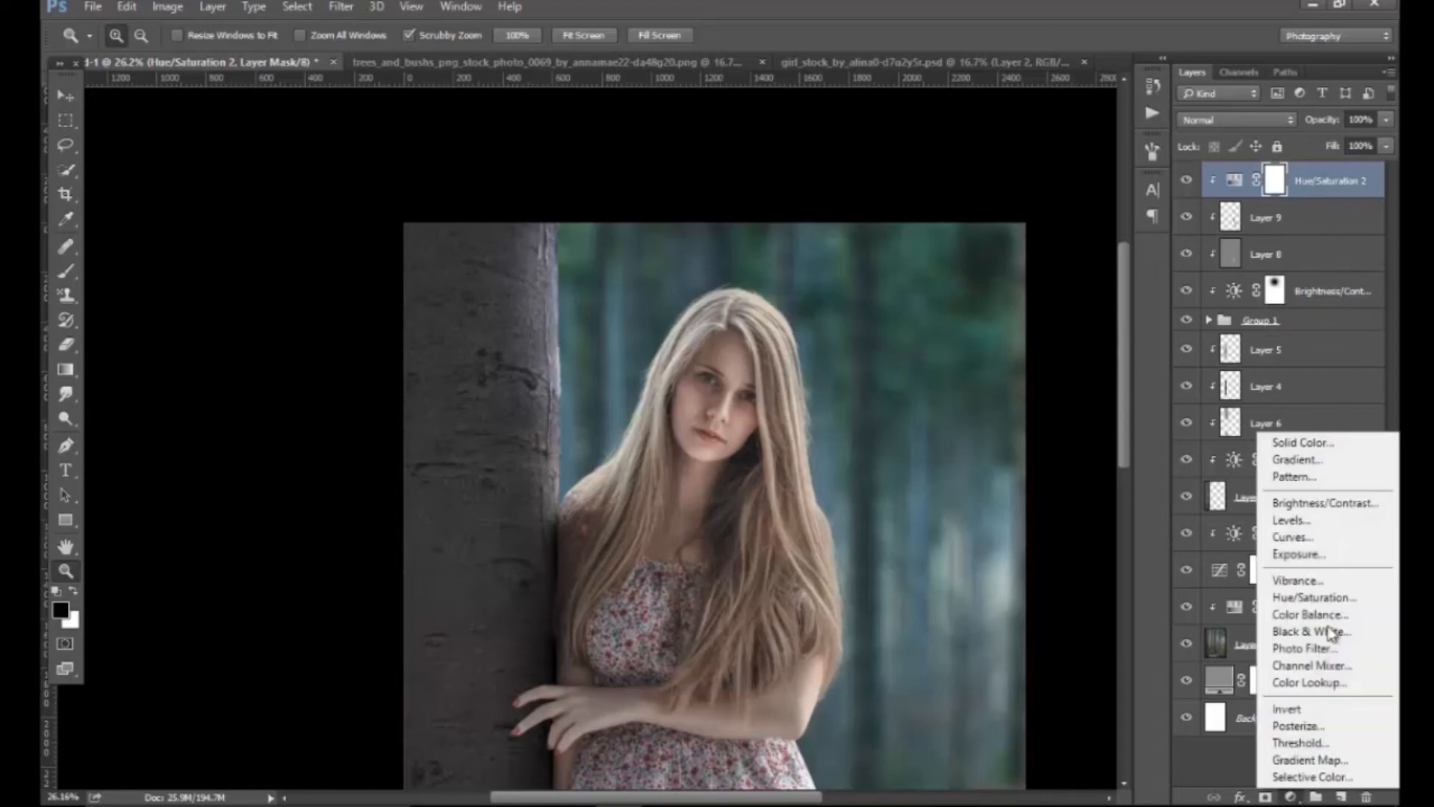
pyautogui.click(1327, 544)
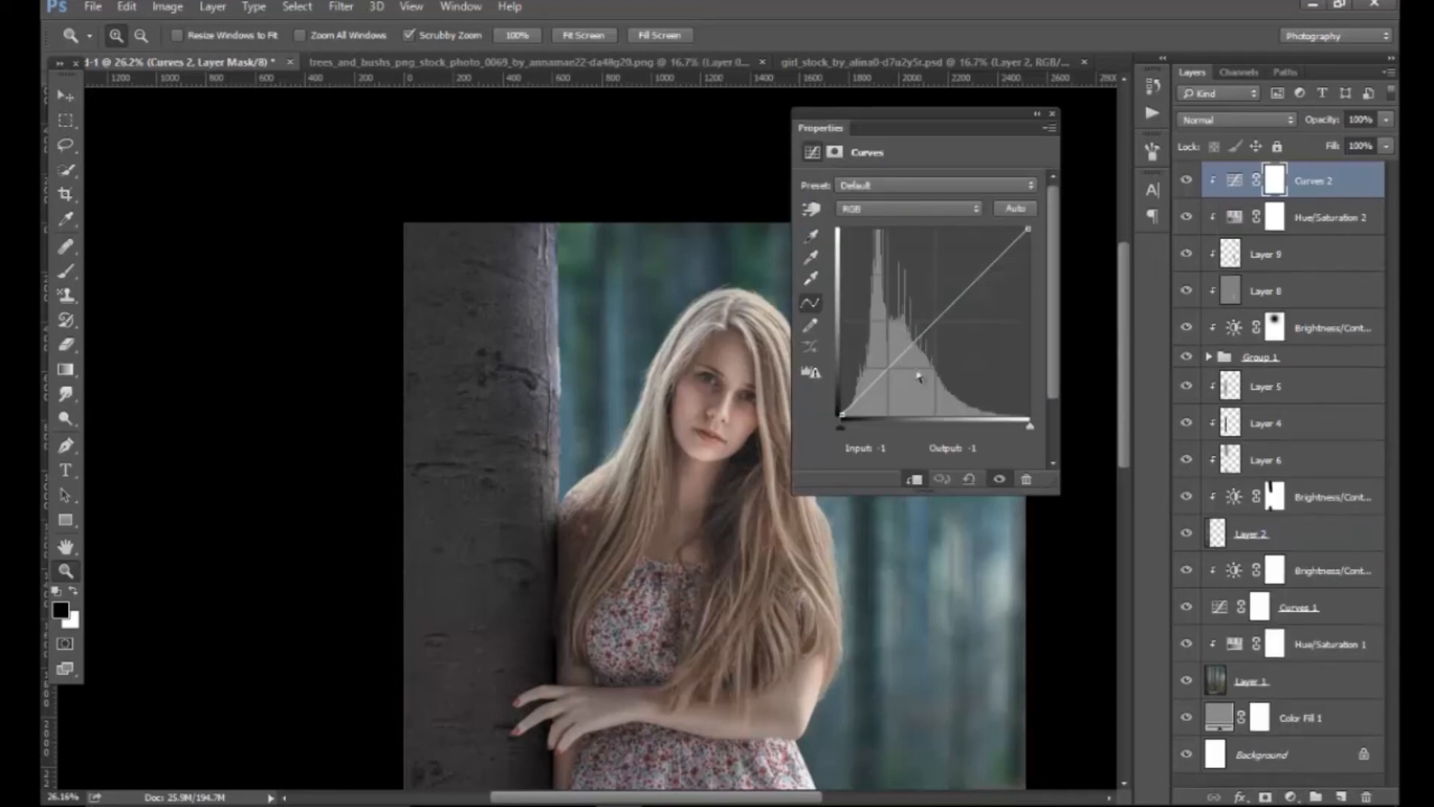
pyautogui.click(915, 213)
pyautogui.click(909, 260)
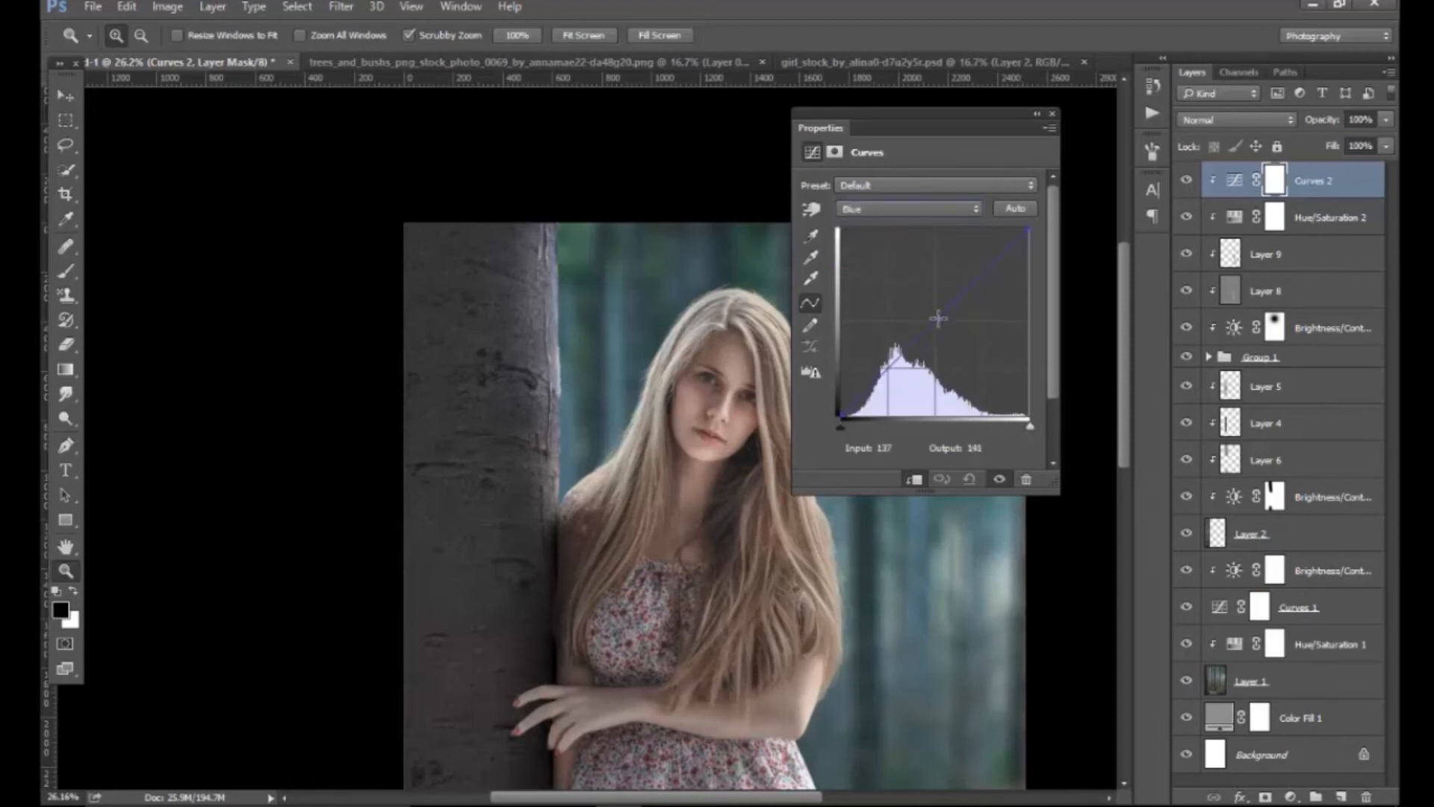
pyautogui.click(981, 275)
pyautogui.moveTo(982, 275); pyautogui.dragTo(985, 282)
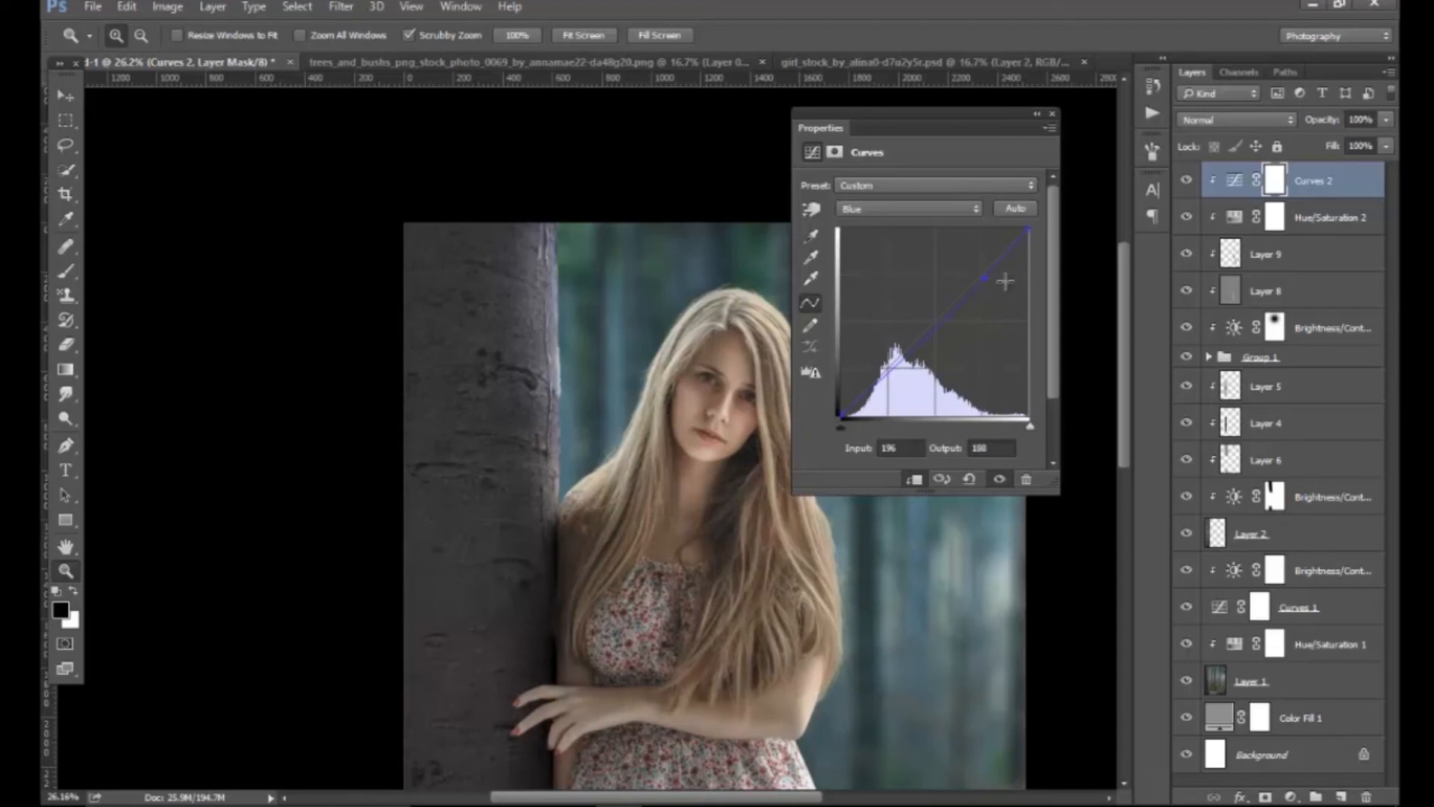
pyautogui.click(886, 368)
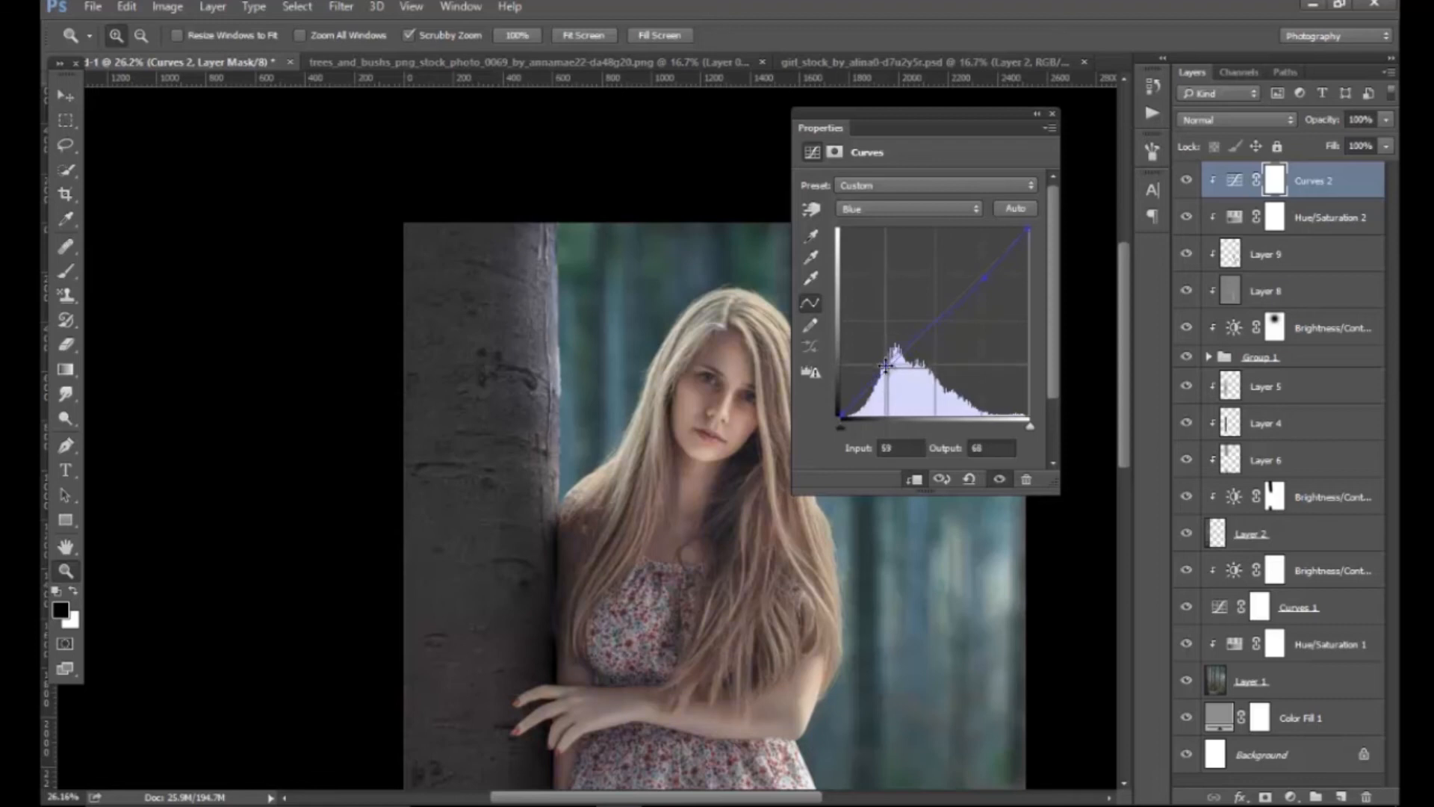
pyautogui.click(1052, 113)
# Compare the girl with the clipped Curves 2 adjustment off and on, and examine its curve and the whole composition.
pyautogui.moveTo(736, 515)
pyautogui.mouseDown()
pyautogui.moveTo(685, 499)
pyautogui.moveTo(746, 531)
pyautogui.moveTo(710, 527)
pyautogui.mouseUp()
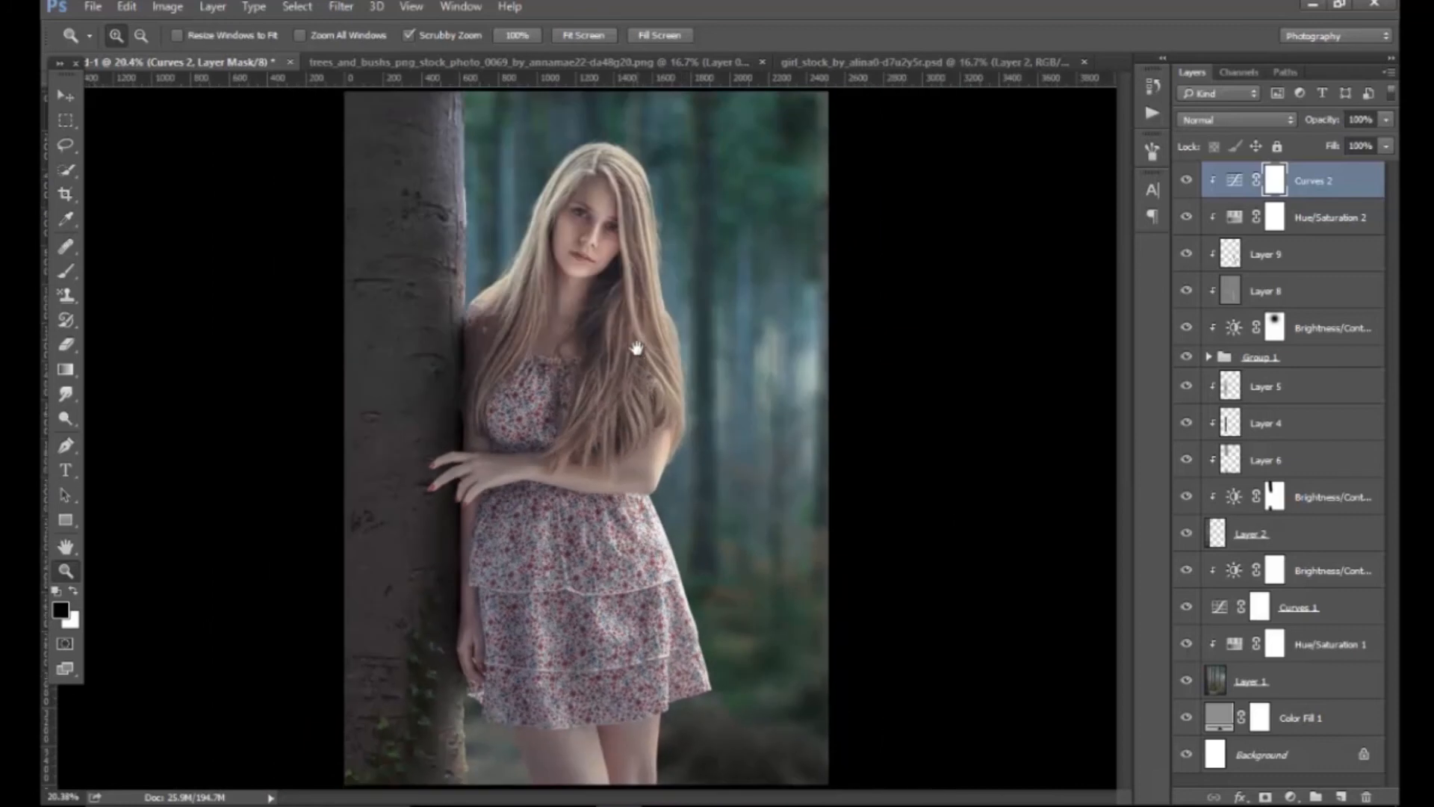
pyautogui.moveTo(650, 358); pyautogui.dragTo(691, 480)
pyautogui.click(1184, 181)
pyautogui.click(1184, 181)
pyautogui.click(1185, 181)
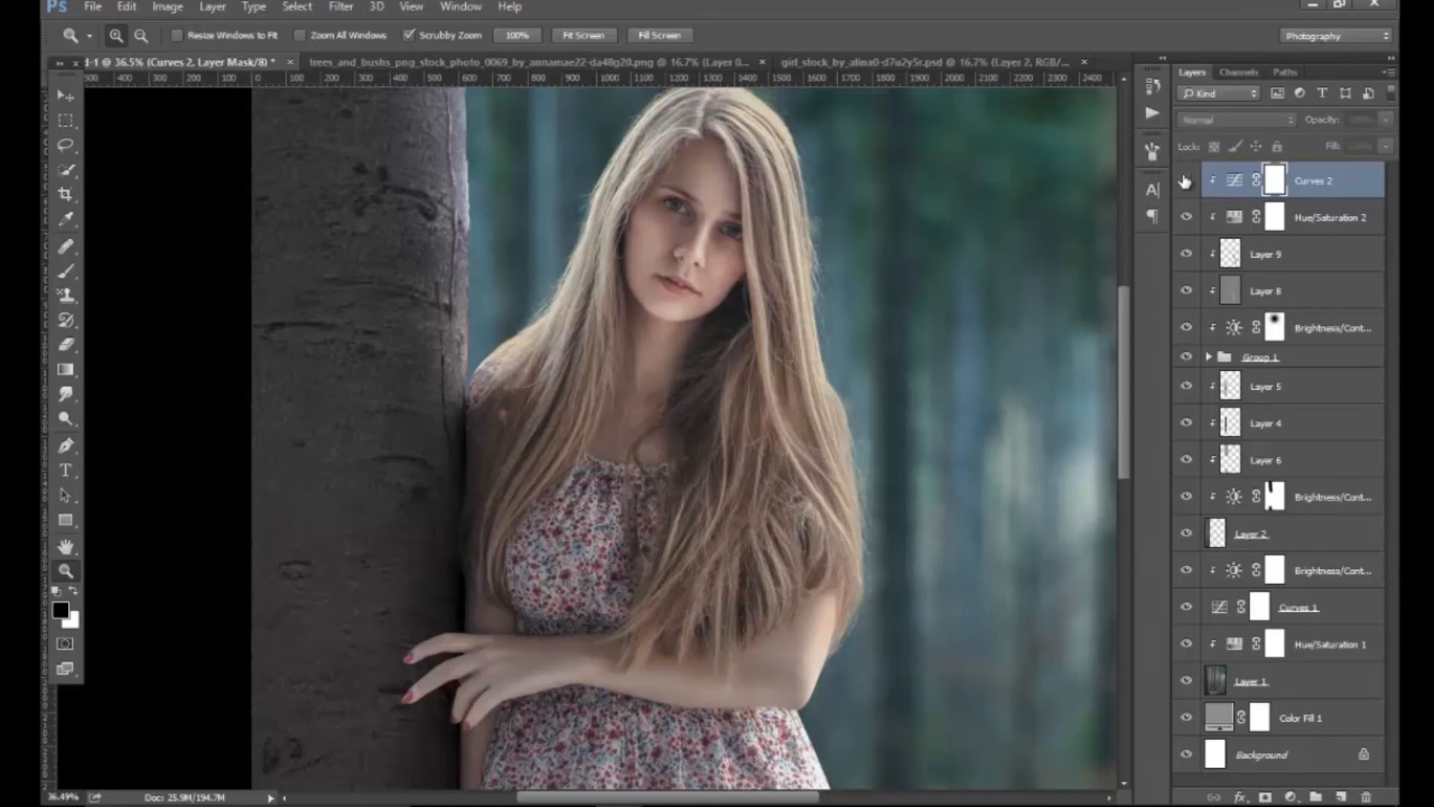
pyautogui.click(1185, 181)
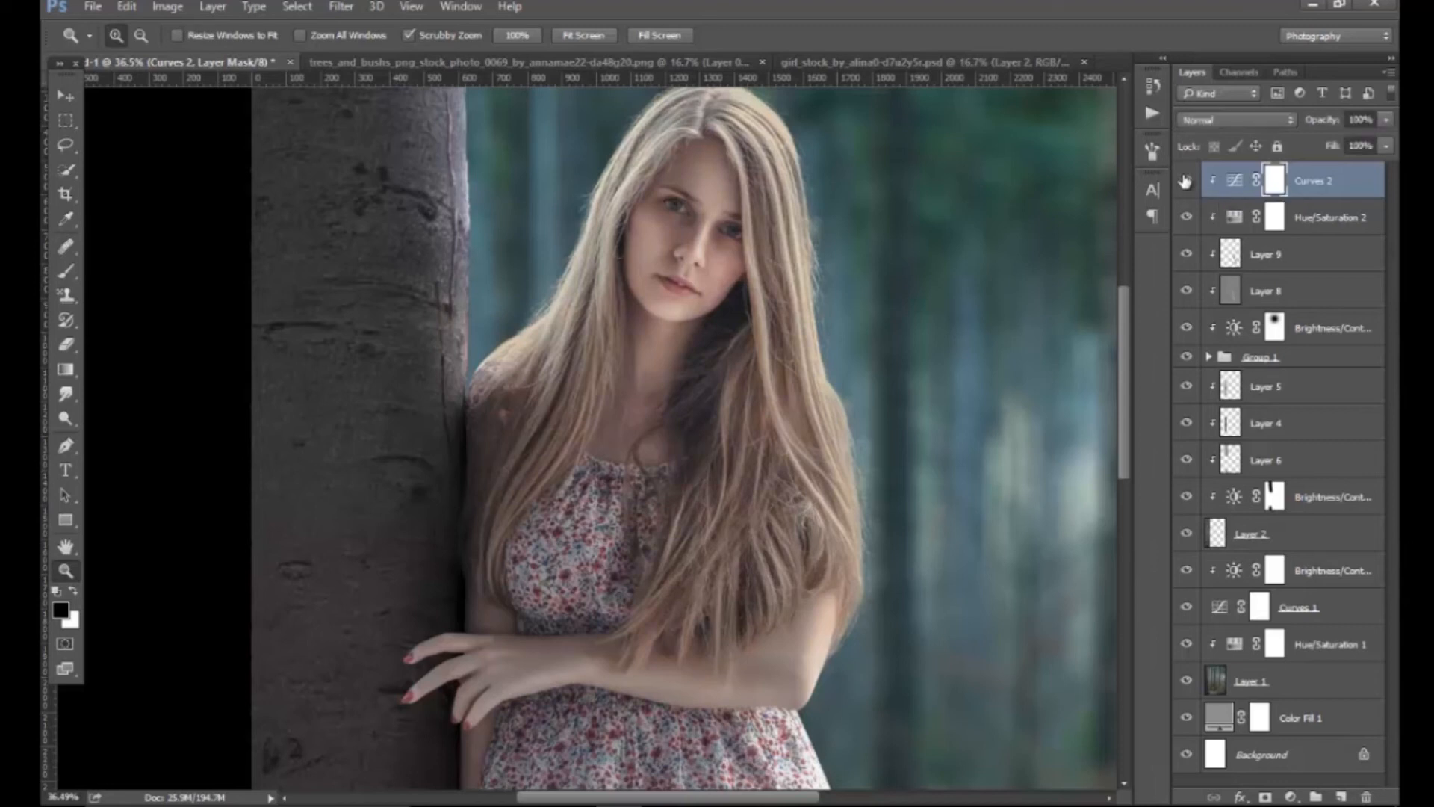
pyautogui.doubleClick(1230, 182)
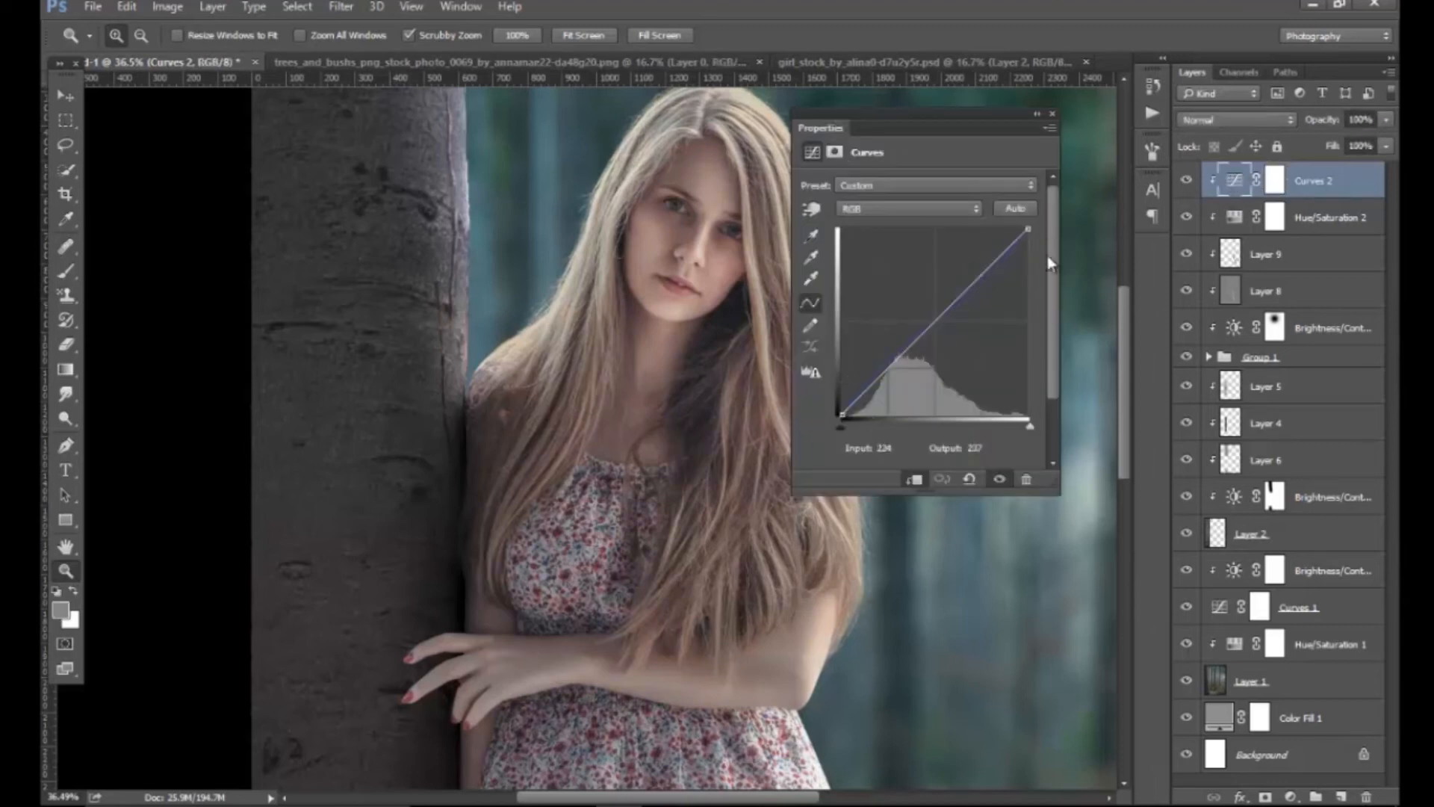
pyautogui.click(1052, 114)
pyautogui.scroll(-8, 755, 419)
pyautogui.scroll(4, 812, 486)
pyautogui.scroll(-1, 812, 490)
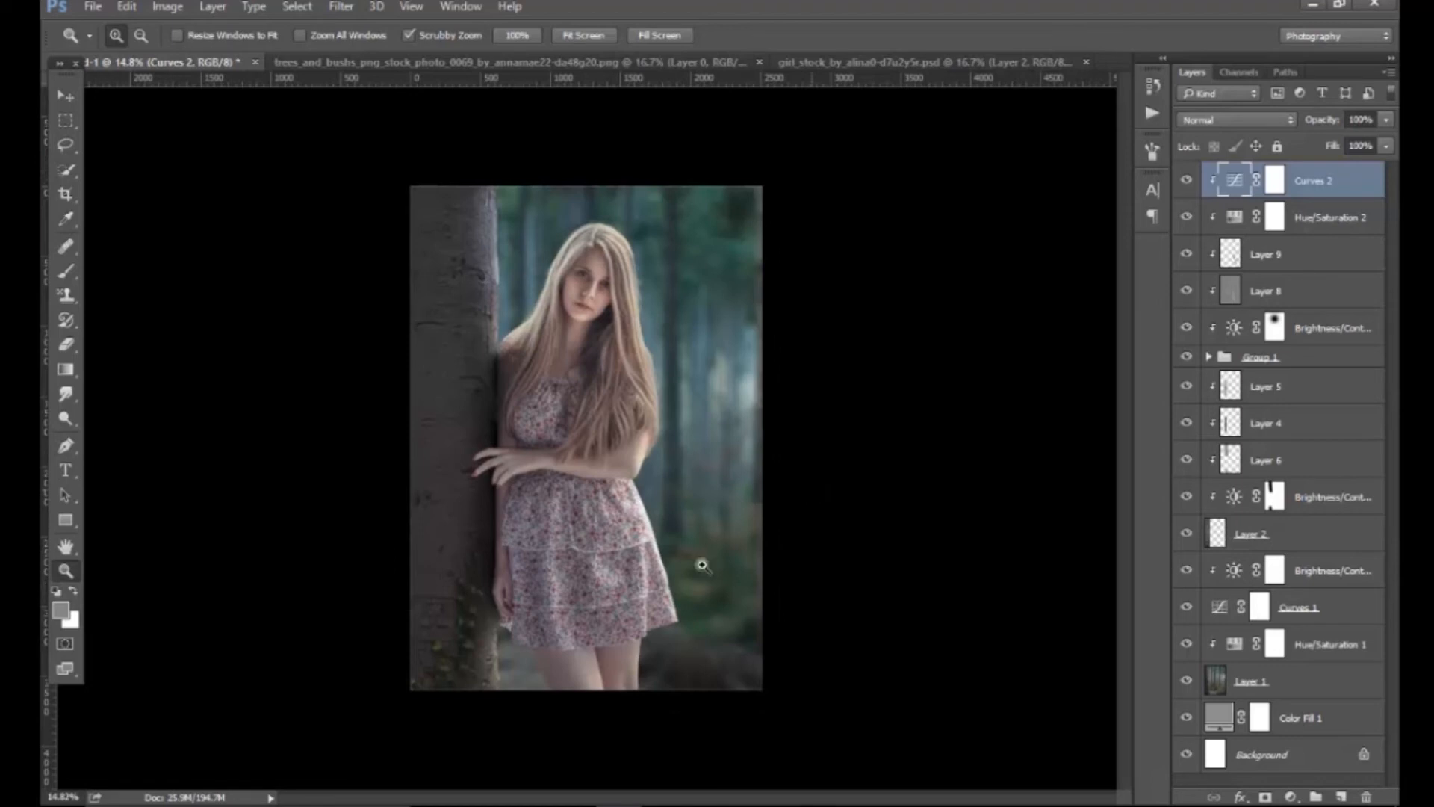
pyautogui.scroll(-2, 623, 603)
pyautogui.scroll(2, 618, 612)
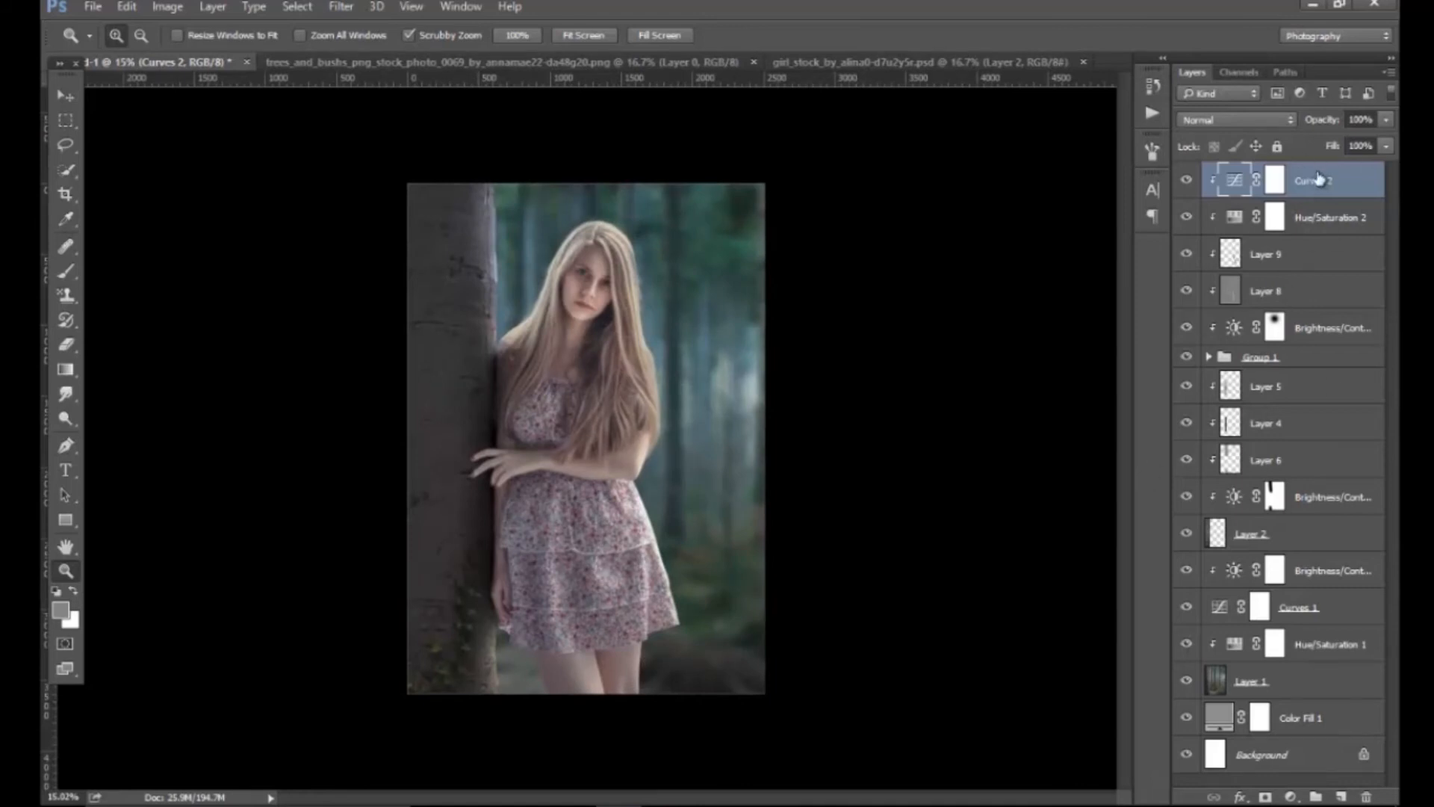
# Bring the trees-and-bushes stock image into the composite as the top layer and release it from the clipping mask.
pyautogui.click(635, 64)
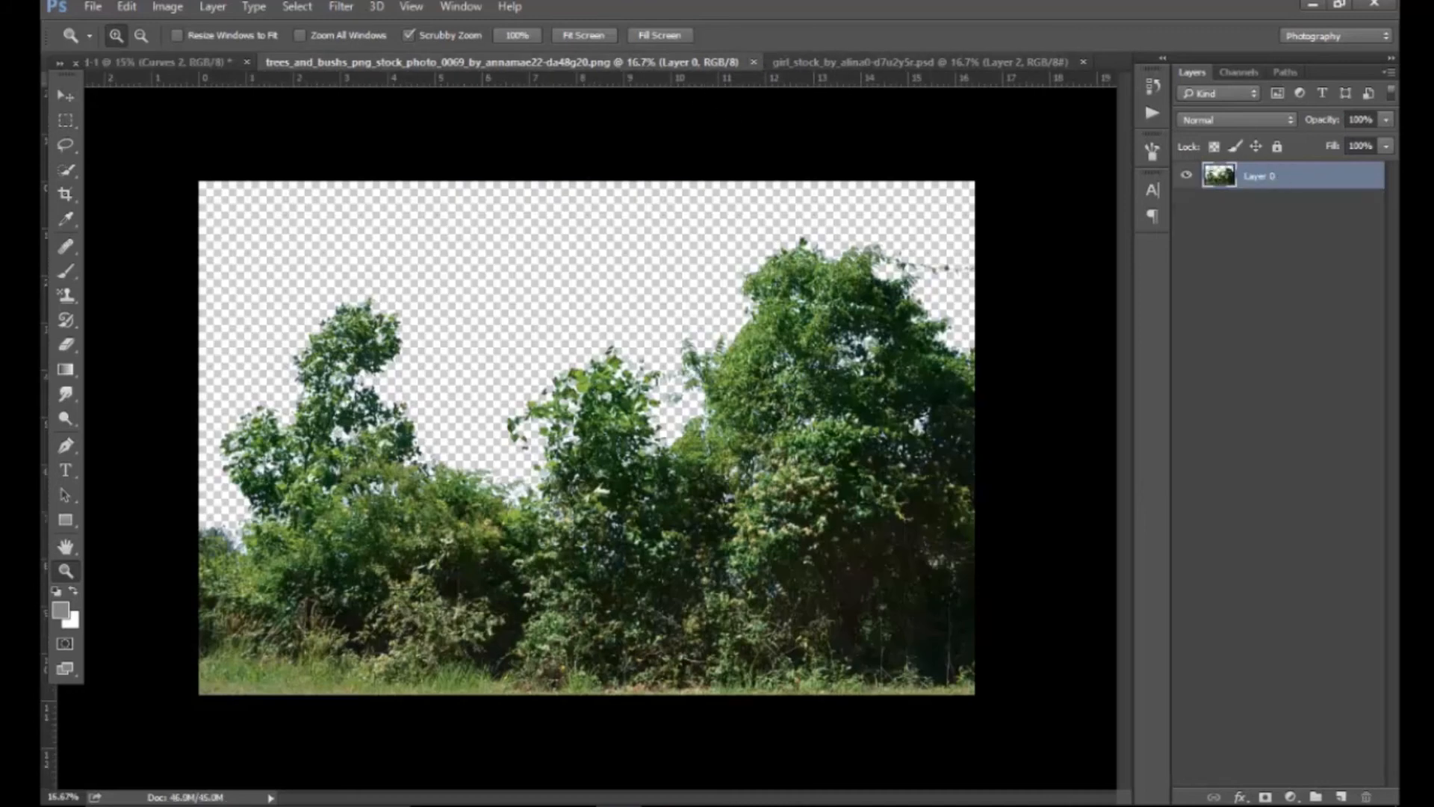
pyautogui.click(66, 95)
pyautogui.moveTo(726, 448); pyautogui.dragTo(711, 416)
pyautogui.moveTo(667, 493); pyautogui.dragTo(657, 479)
pyautogui.rightClick(1286, 180)
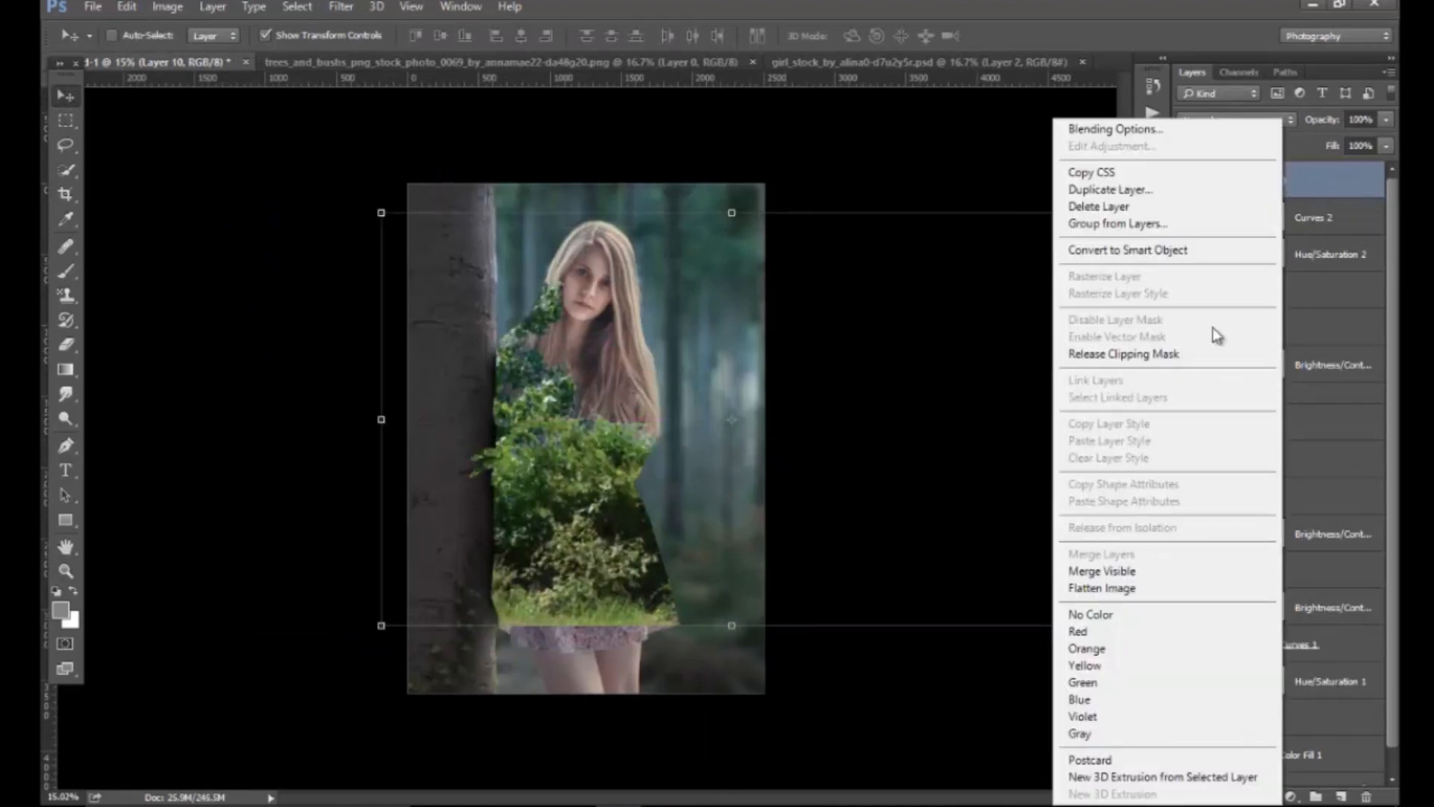
pyautogui.click(1263, 354)
# Move the bushes to the picture's lower edge in front of the girl, scaling them down and rotating them slightly counterclockwise.
pyautogui.moveTo(594, 504); pyautogui.dragTo(609, 593)
pyautogui.moveTo(1097, 302); pyautogui.dragTo(948, 389)
pyautogui.moveTo(788, 513); pyautogui.dragTo(696, 644)
pyautogui.moveTo(932, 654); pyautogui.dragTo(930, 619)
pyautogui.moveTo(790, 659); pyautogui.dragTo(740, 684)
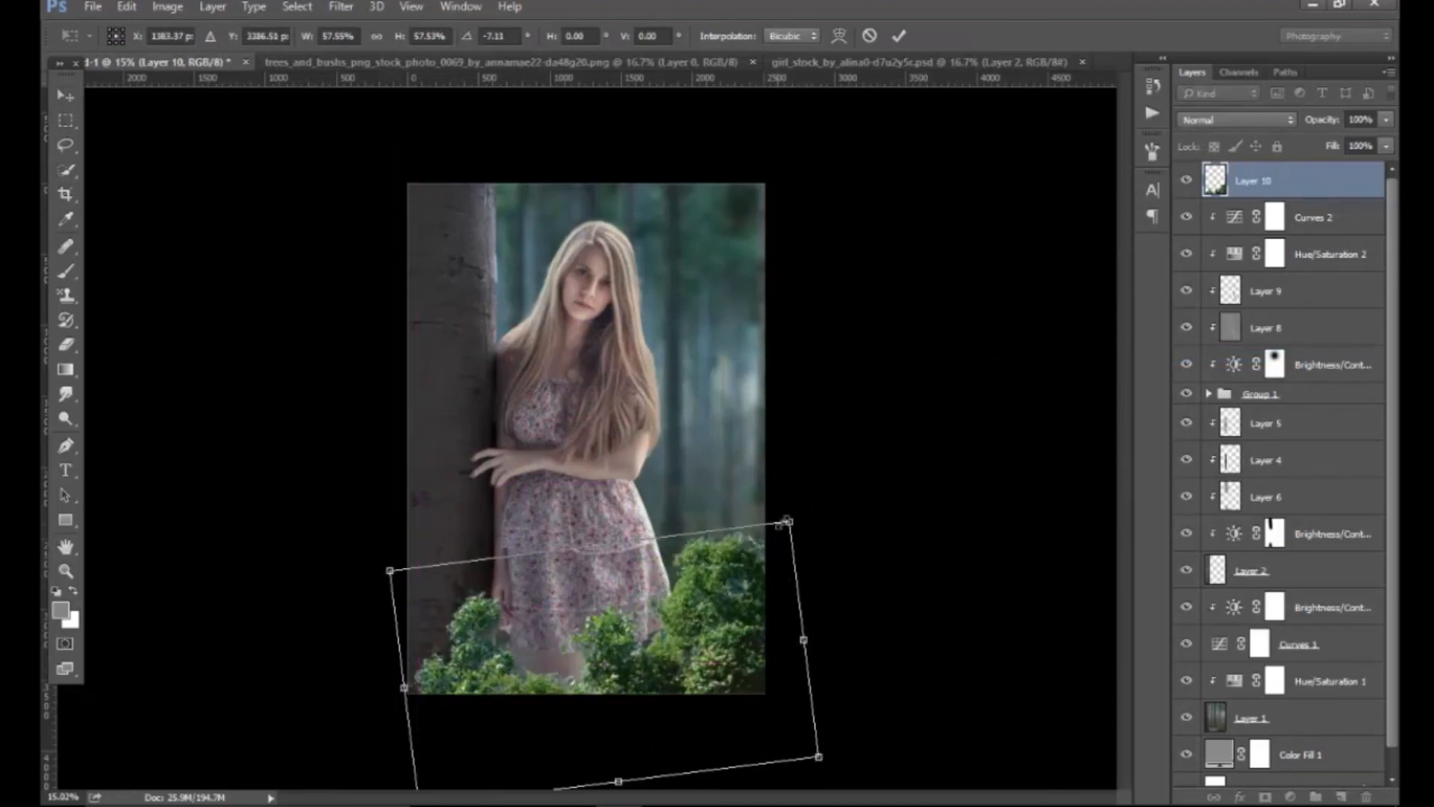
pyautogui.moveTo(792, 516); pyautogui.dragTo(822, 496)
pyautogui.press('Return')
# Add a Hue/Saturation adjustment clipped to the bushes and set its Master saturation to -37.
pyautogui.press('z')
pyautogui.moveTo(617, 642)
pyautogui.mouseDown()
pyautogui.moveTo(657, 642)
pyautogui.moveTo(621, 641)
pyautogui.mouseUp()
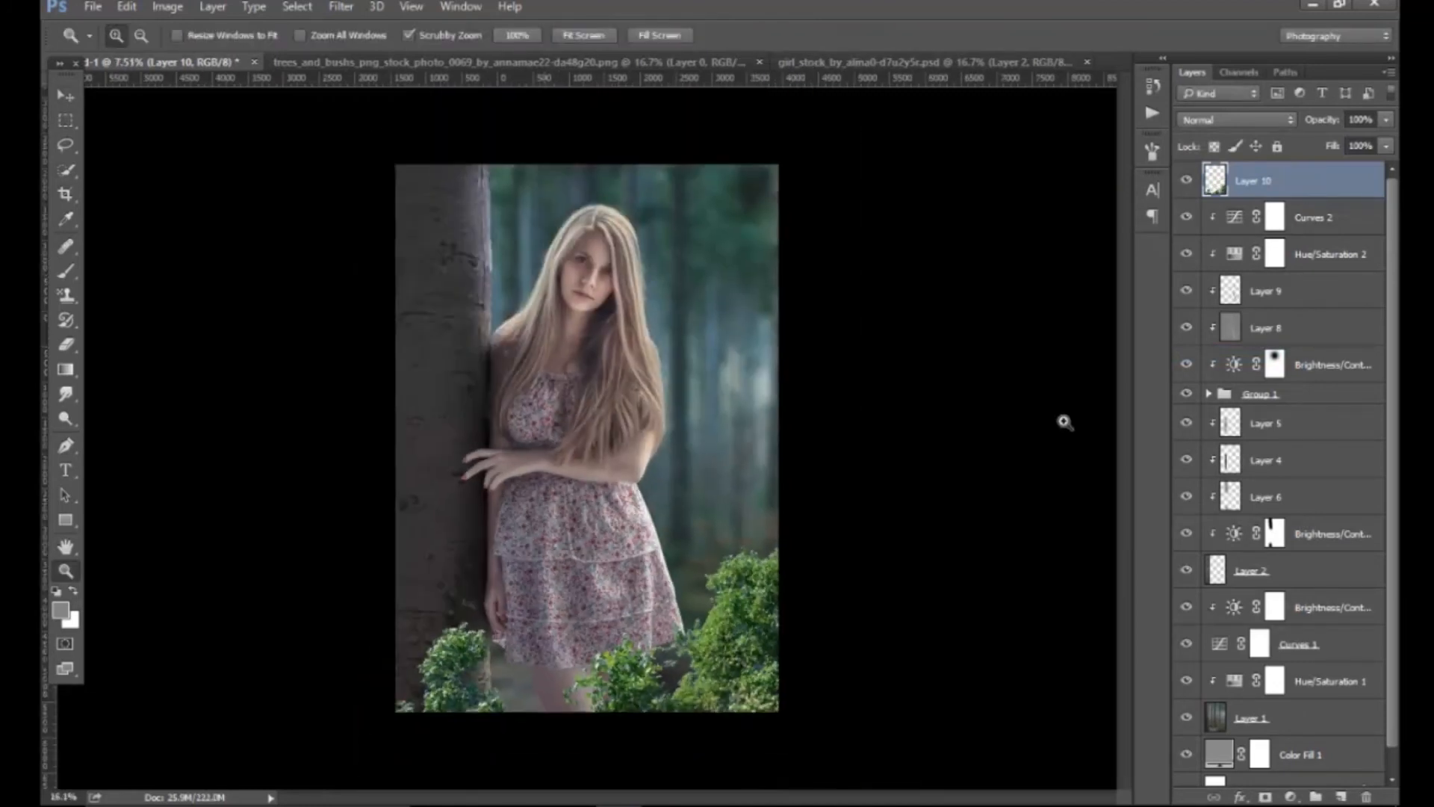
pyautogui.click(1290, 798)
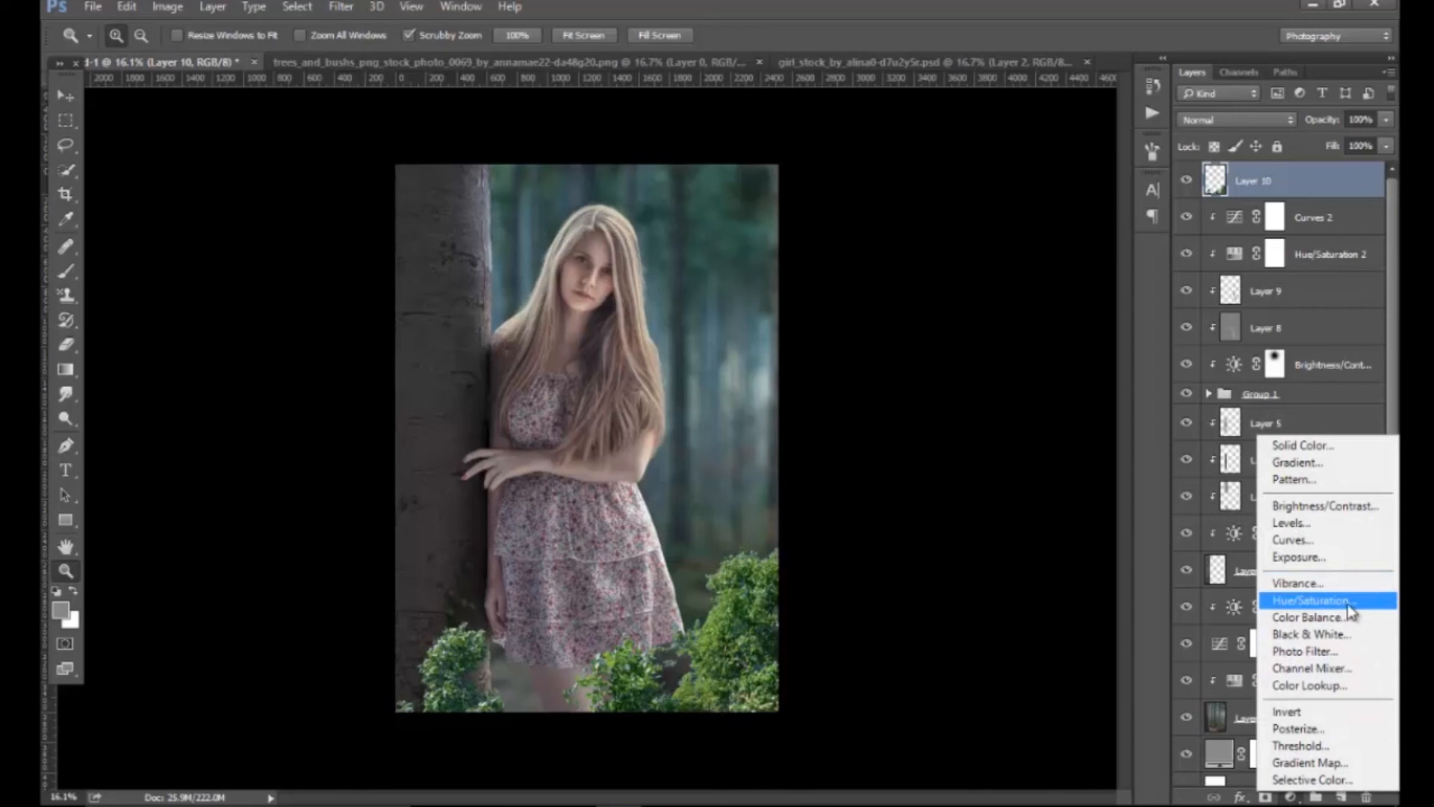
pyautogui.click(1312, 601)
pyautogui.click(908, 482)
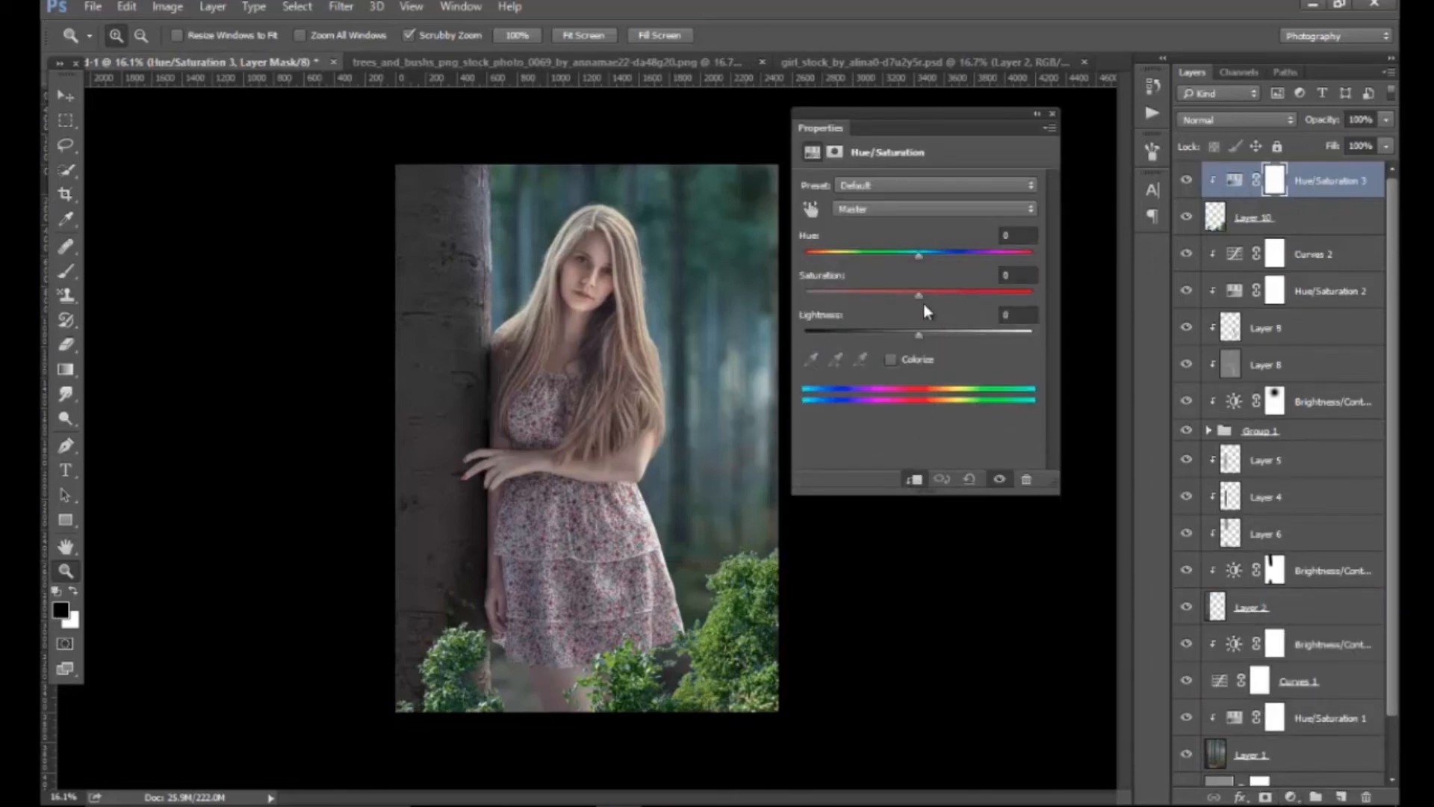
pyautogui.moveTo(918, 292); pyautogui.dragTo(877, 296)
# Compare the bushes close up and in the full picture with the clipped Hue/Saturation adjustment off and on.
pyautogui.moveTo(697, 676); pyautogui.dragTo(859, 673)
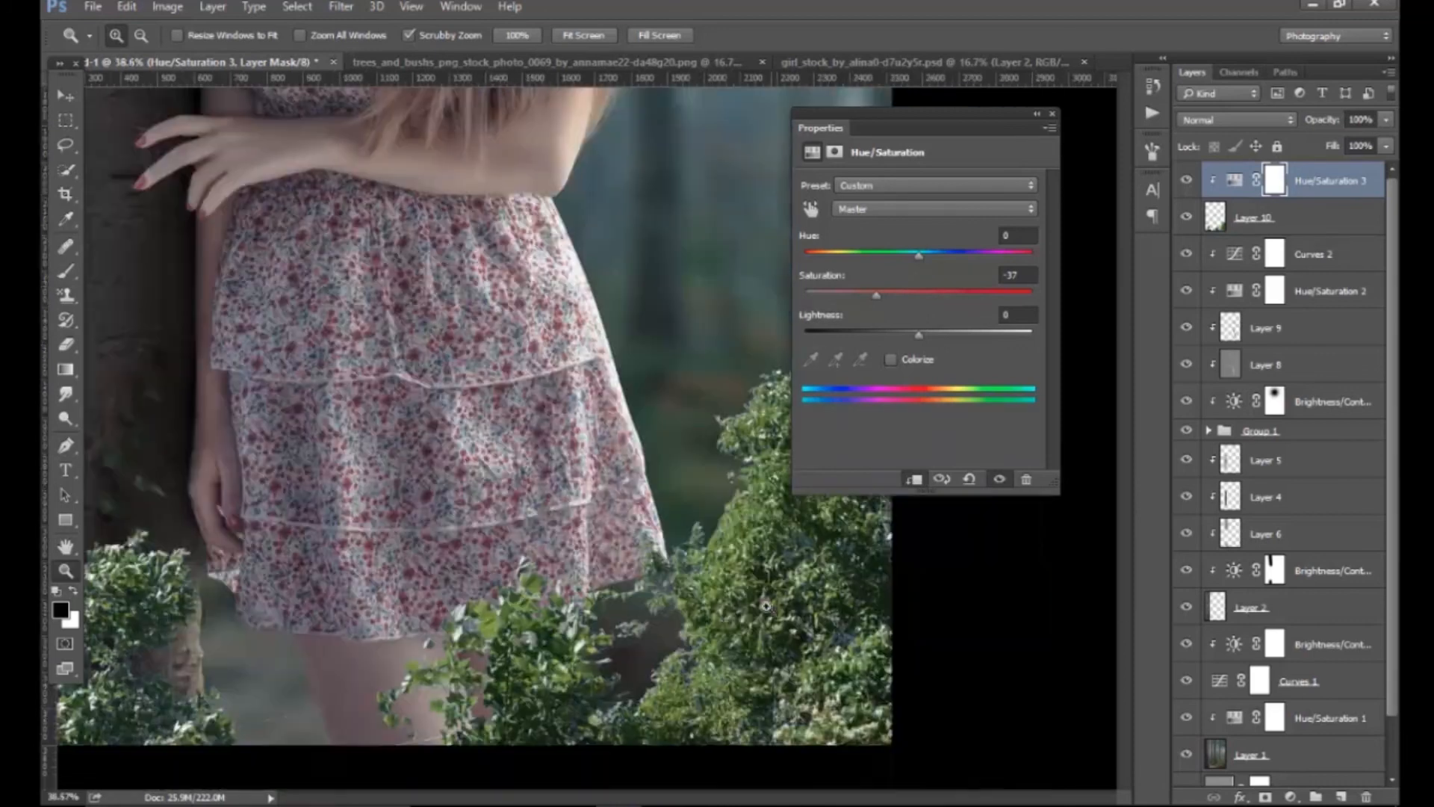
pyautogui.scroll(-1, 896, 449)
pyautogui.click(999, 480)
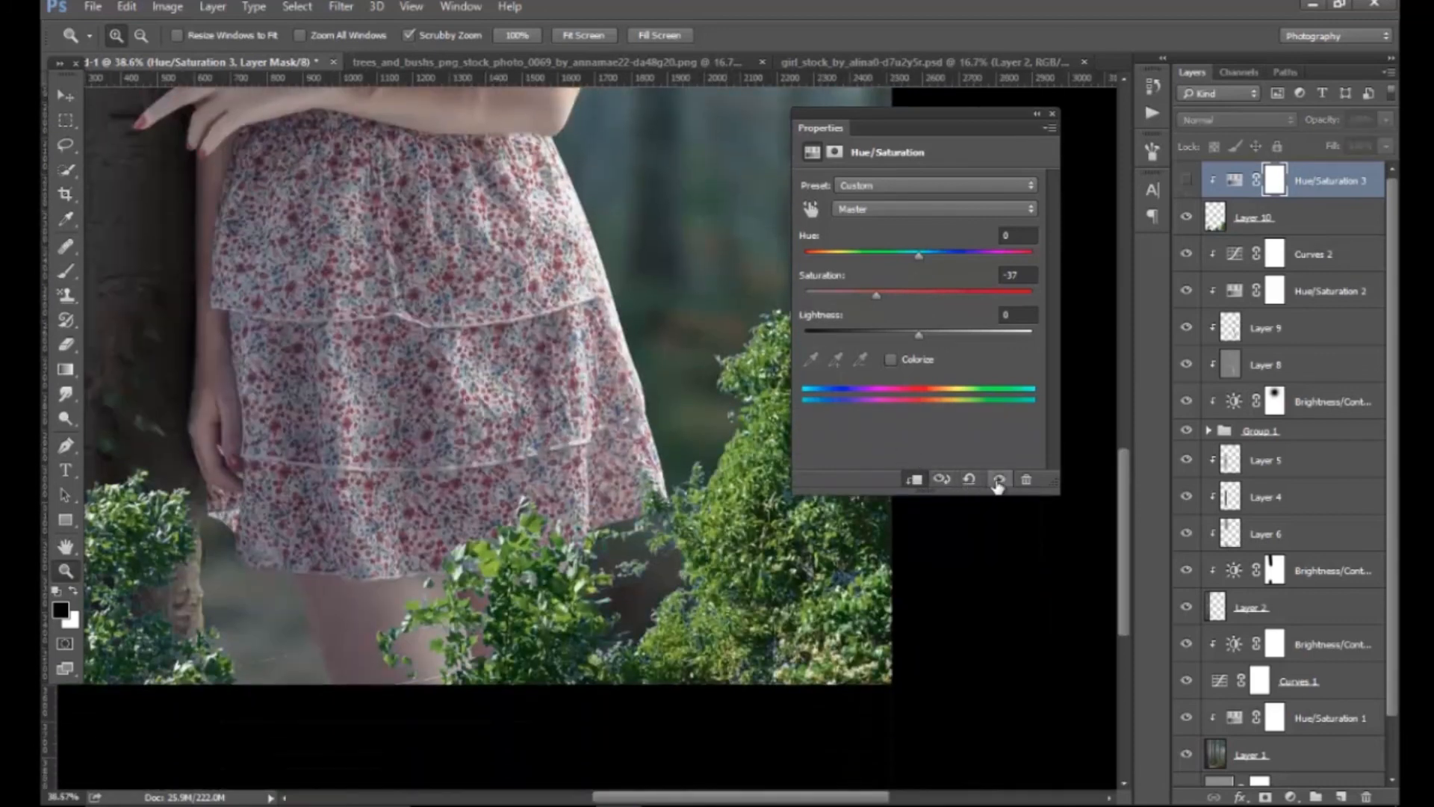
pyautogui.moveTo(706, 480); pyautogui.dragTo(446, 547)
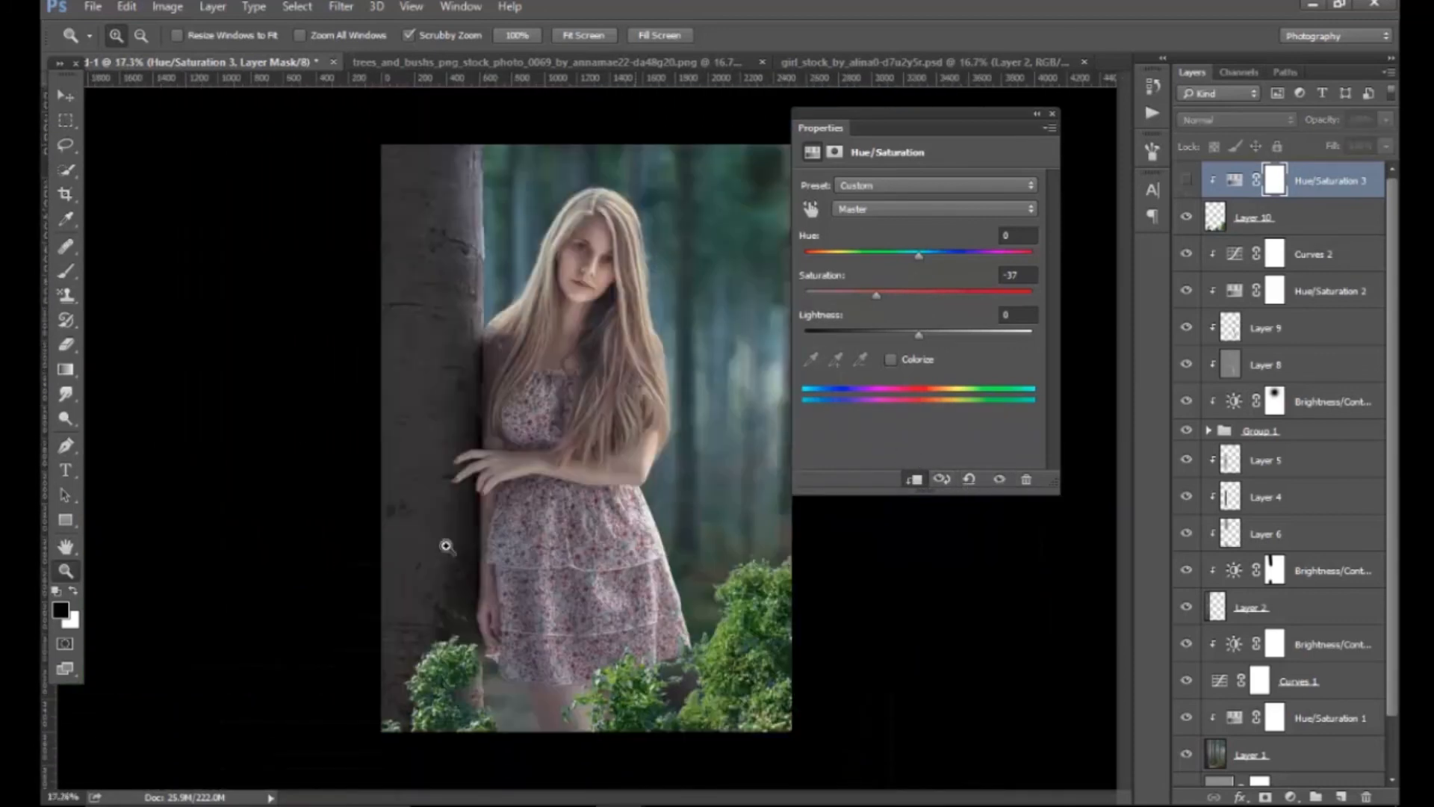
pyautogui.moveTo(805, 749); pyautogui.dragTo(877, 663)
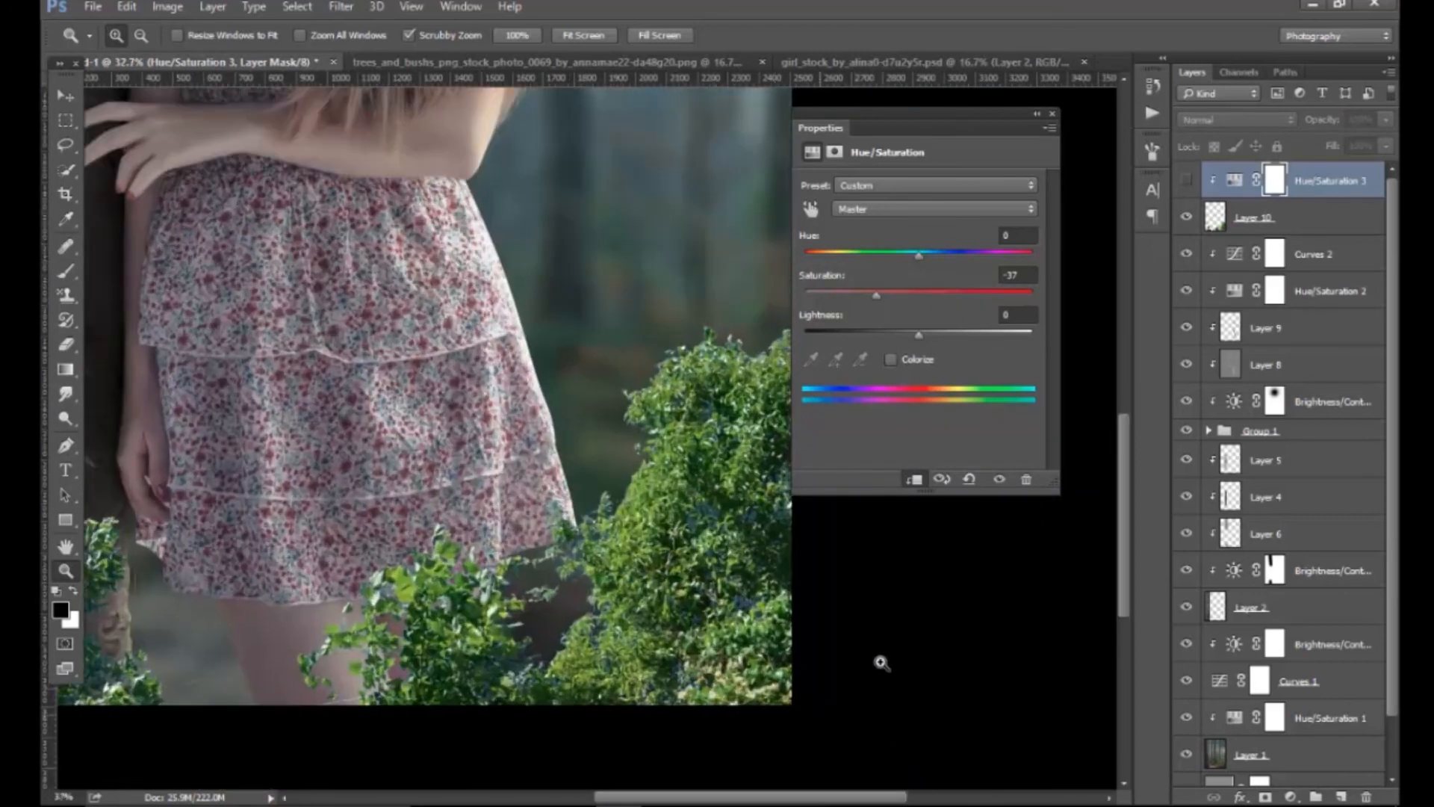
pyautogui.click(998, 479)
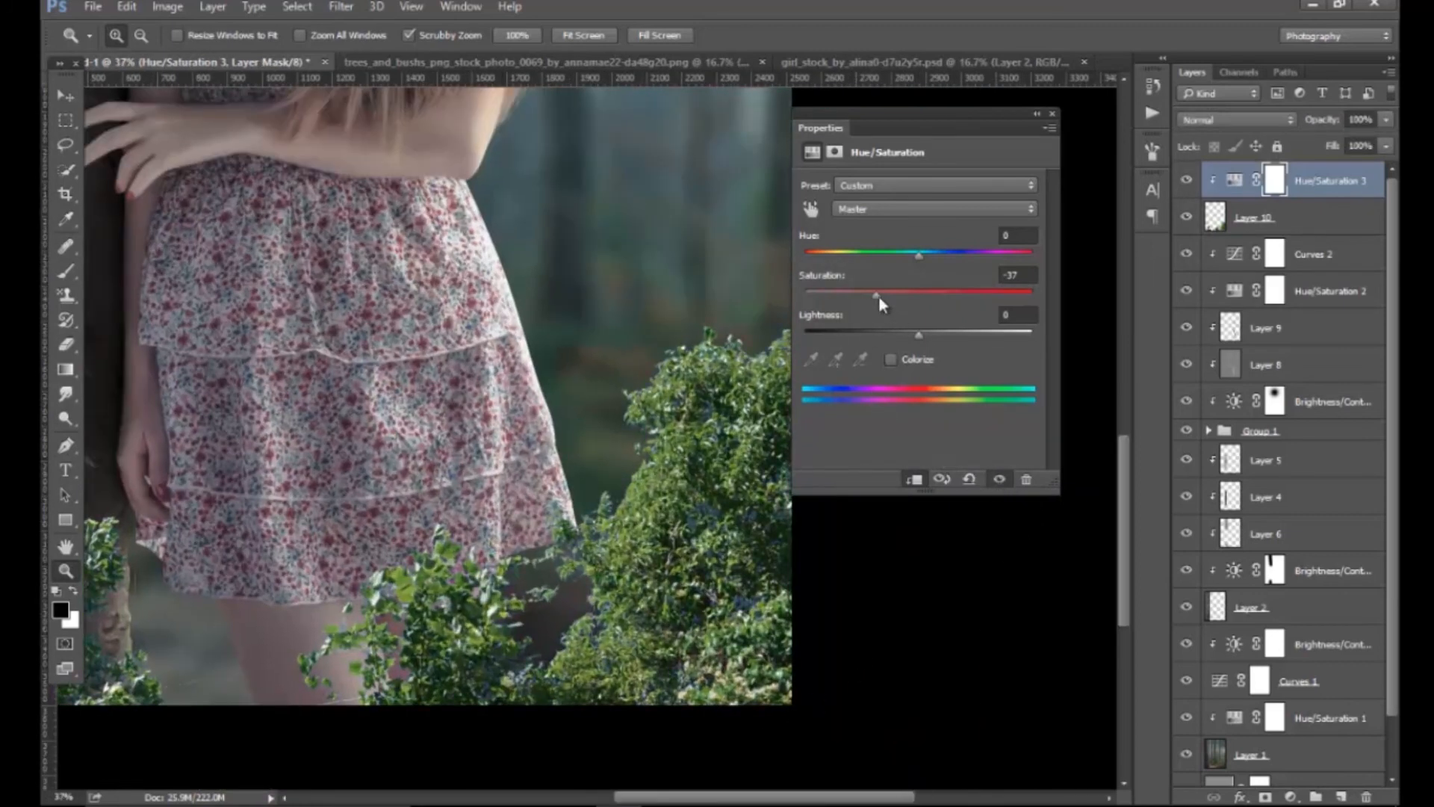
pyautogui.moveTo(712, 635); pyautogui.dragTo(695, 644)
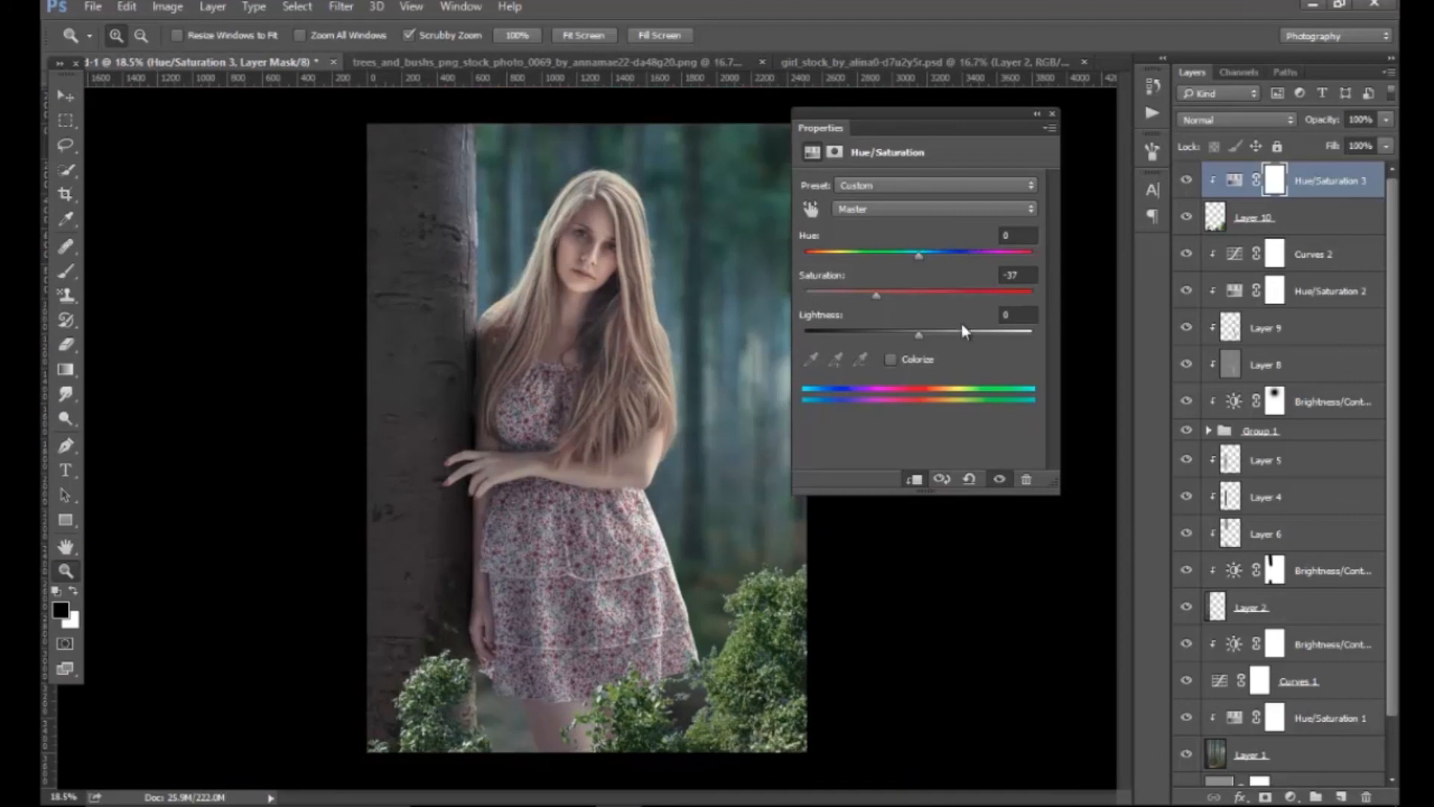
# Set the saturation of the bushes' Hue/Saturation adjustment to -38 and close its properties.
pyautogui.click(1033, 274)
pyautogui.write('-38')
pyautogui.click(1053, 114)
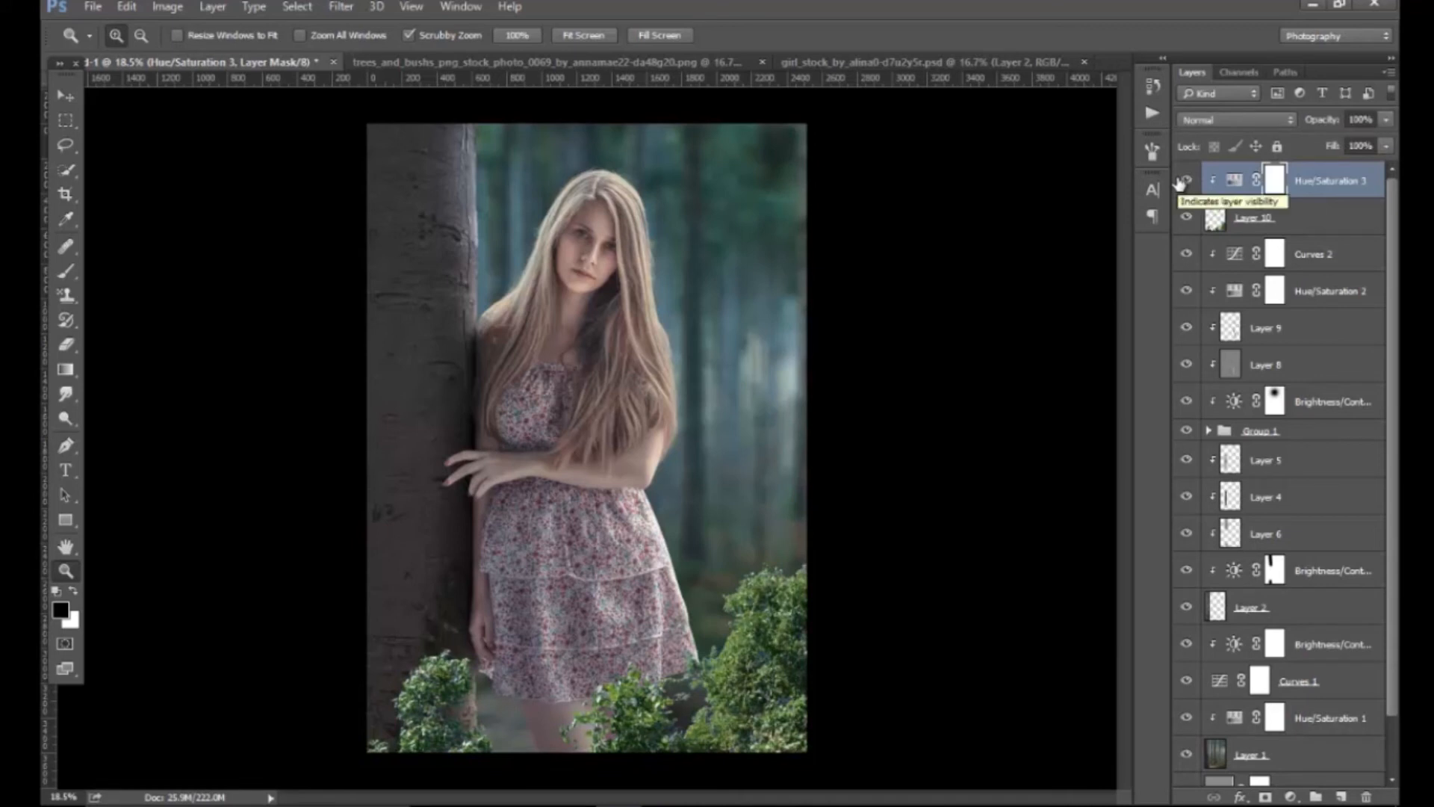
pyautogui.moveTo(702, 658); pyautogui.dragTo(695, 676)
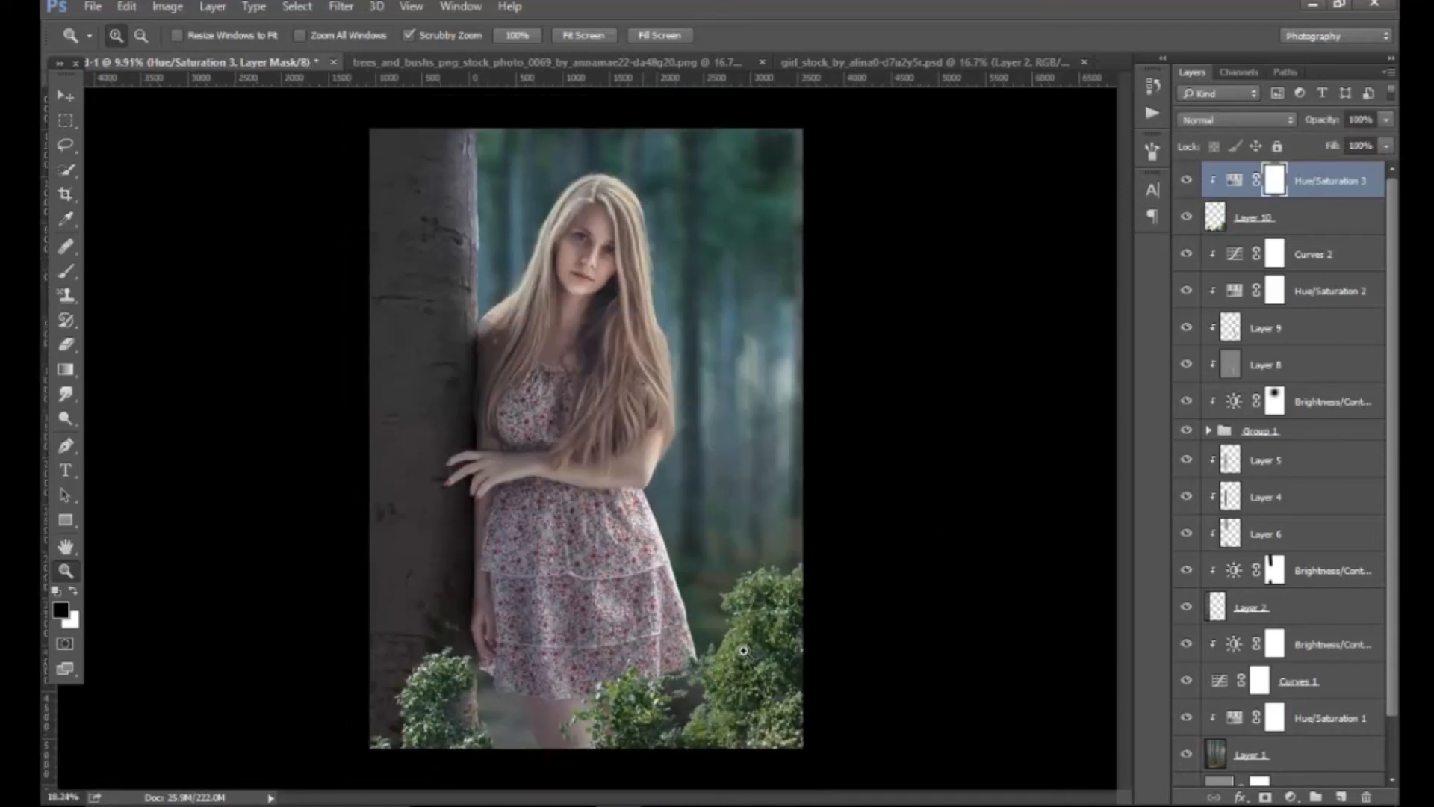
# Apply a Gaussian Blur with a 50-pixel radius to the bushes on Layer 10.
pyautogui.click(1268, 223)
pyautogui.click(341, 7)
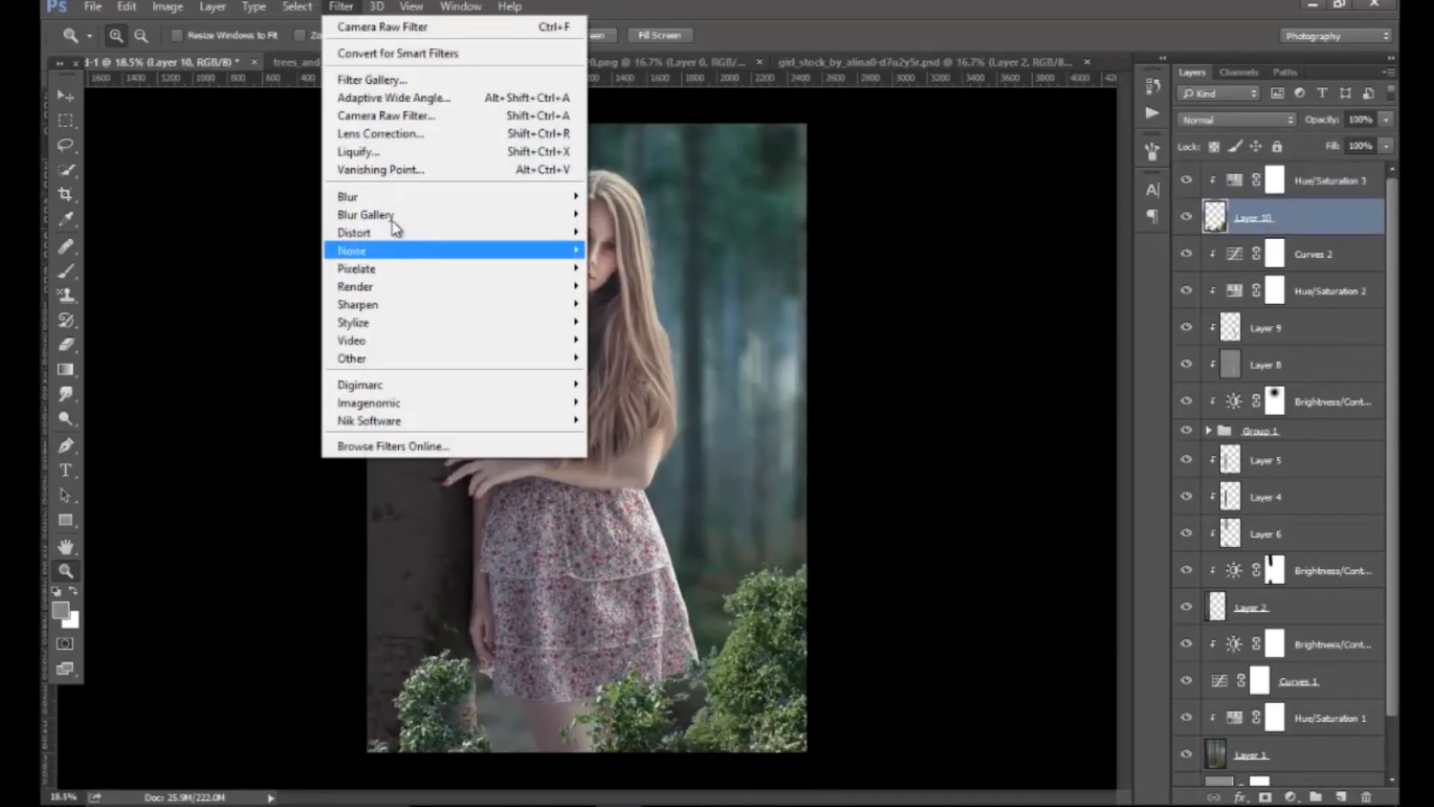
pyautogui.moveTo(397, 199)
pyautogui.click(660, 269)
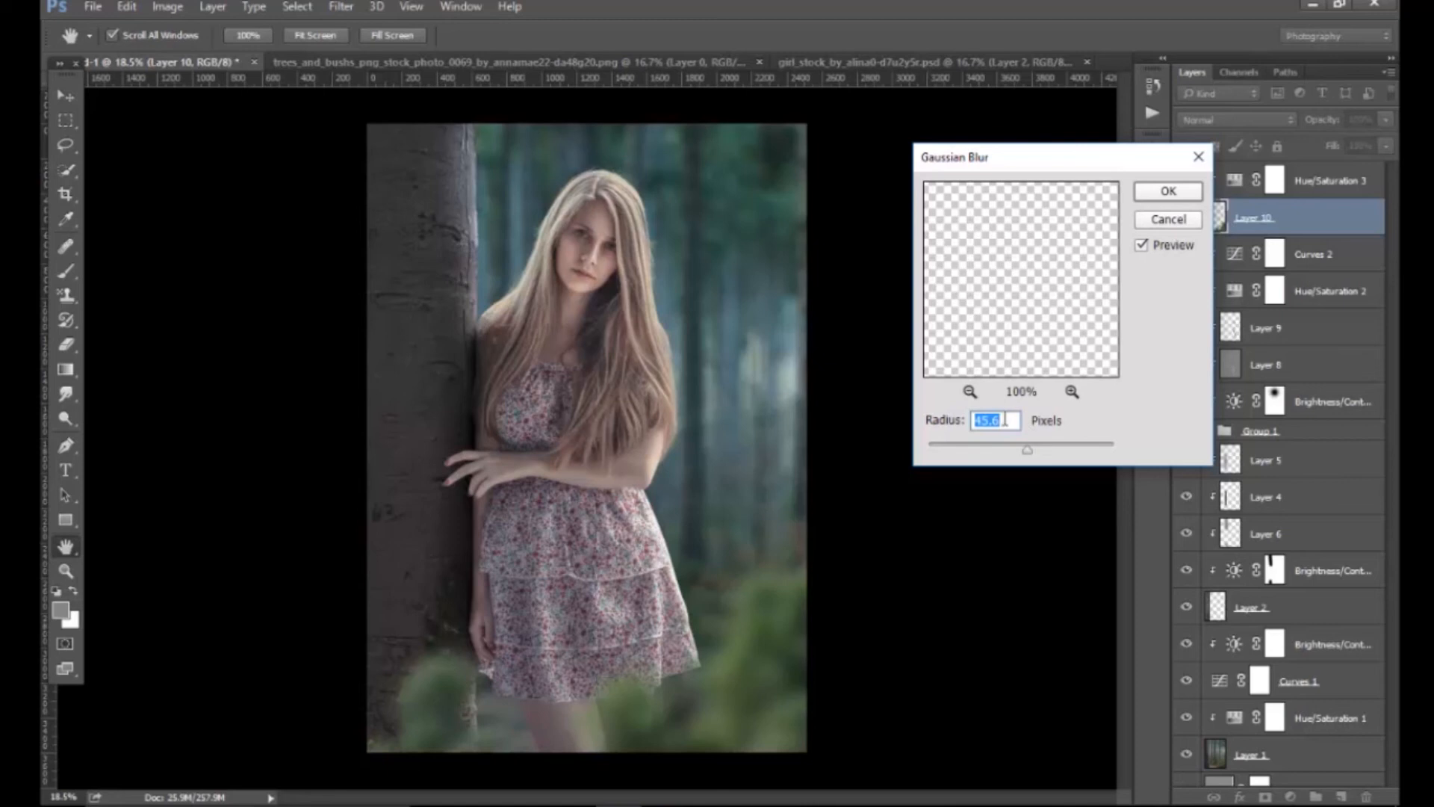
pyautogui.write('50')
pyautogui.click(1168, 192)
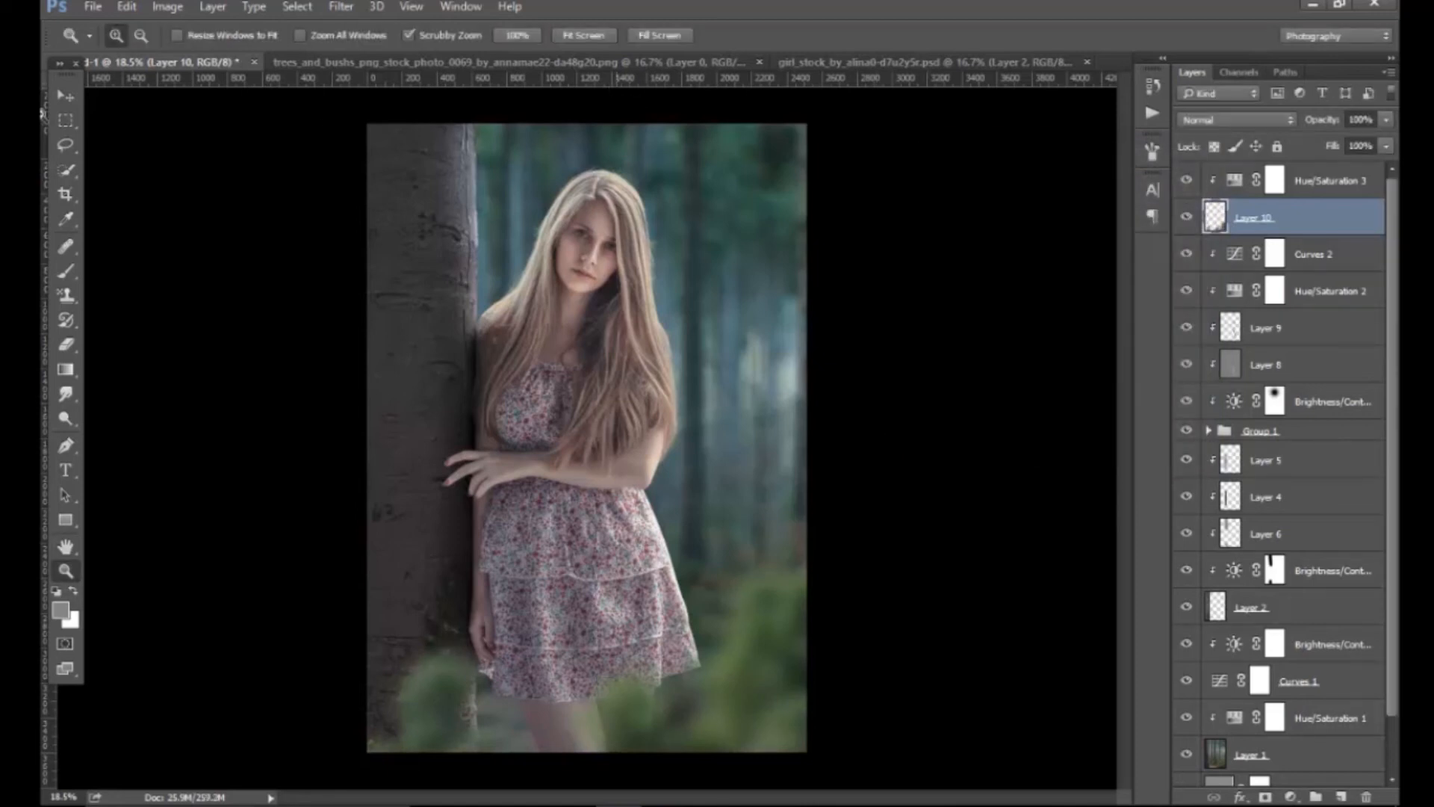
pyautogui.click(66, 96)
pyautogui.moveTo(937, 541)
pyautogui.mouseDown()
pyautogui.moveTo(956, 531)
pyautogui.moveTo(958, 543)
pyautogui.mouseUp()
pyautogui.moveTo(874, 685); pyautogui.dragTo(874, 692)
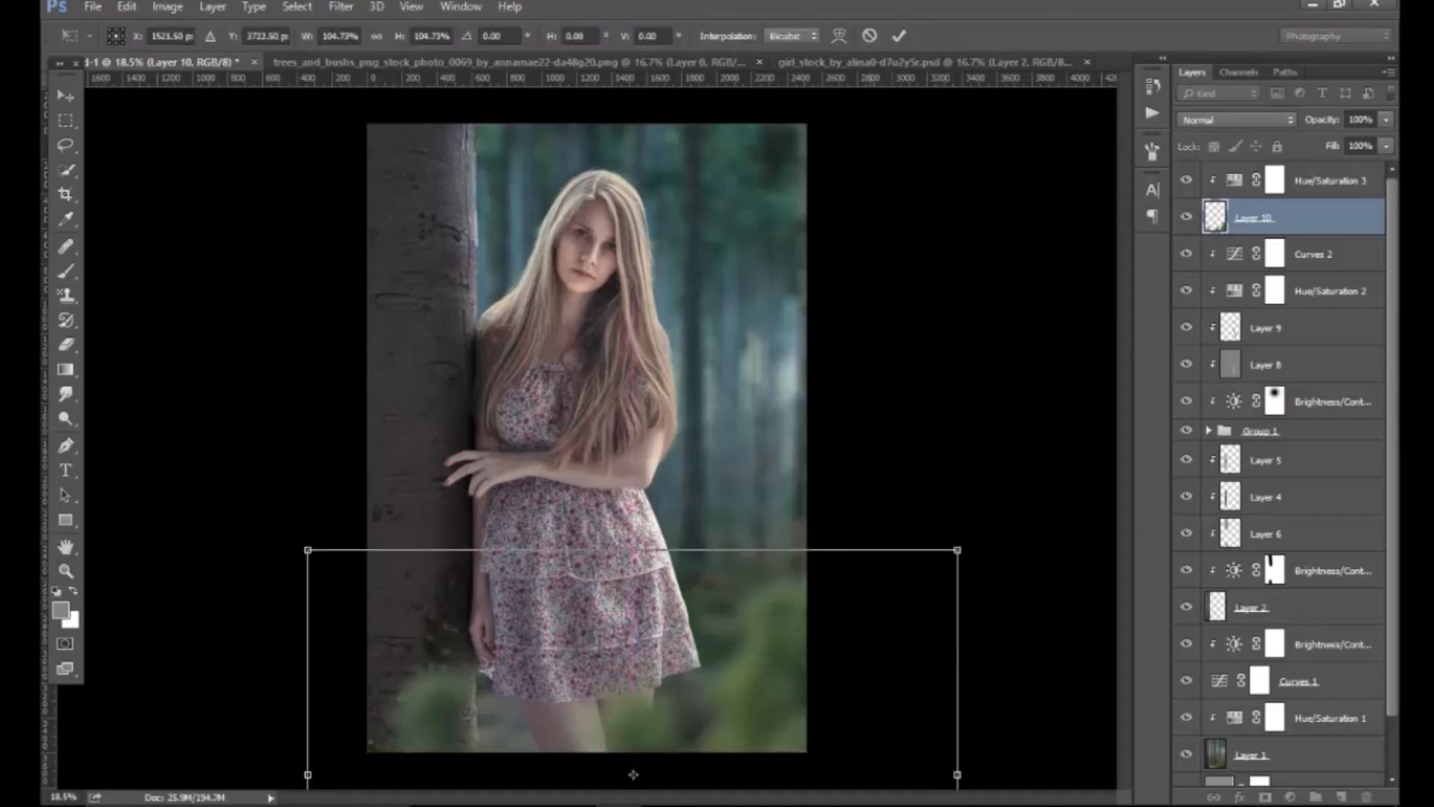
pyautogui.click(1383, 124)
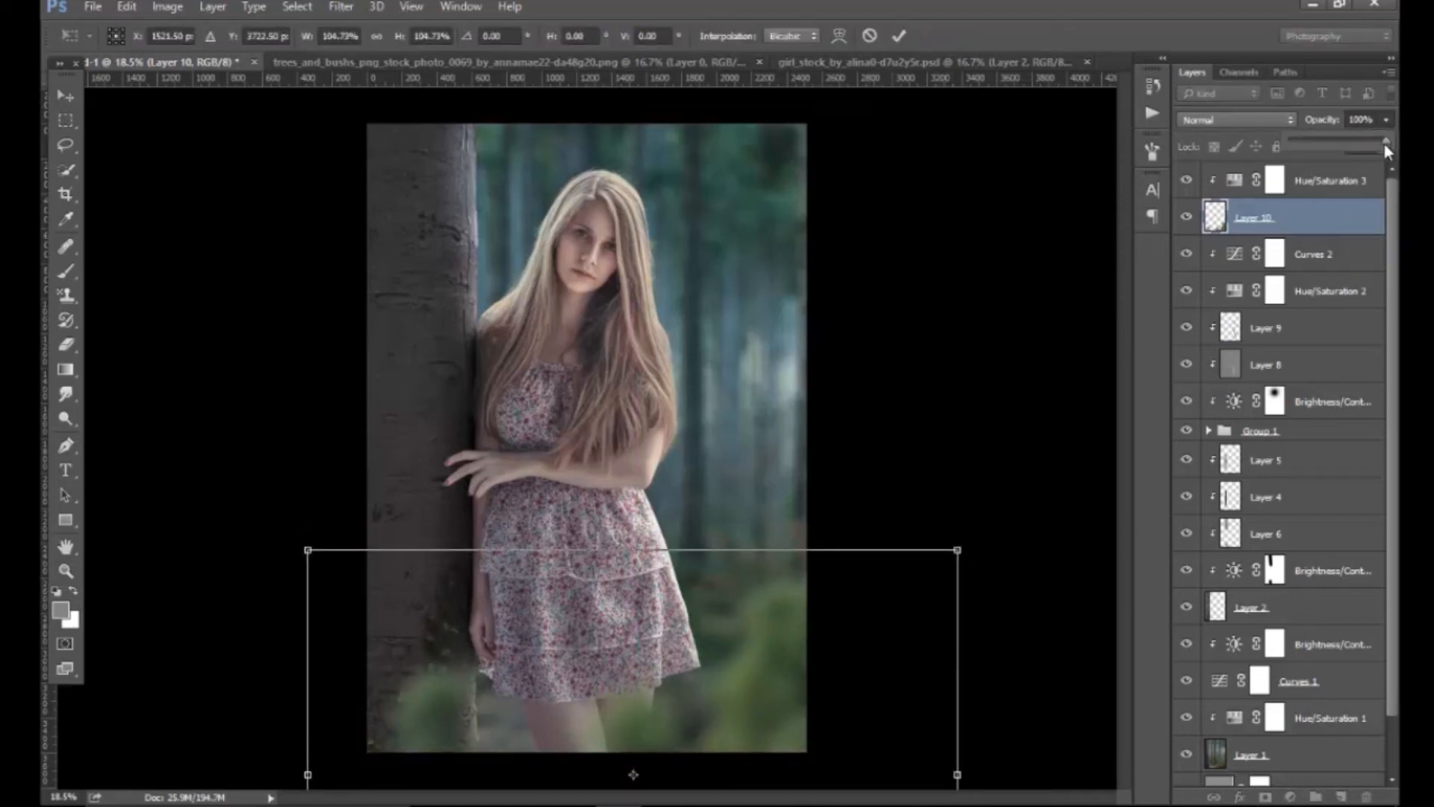
pyautogui.moveTo(1383, 141); pyautogui.dragTo(1369, 140)
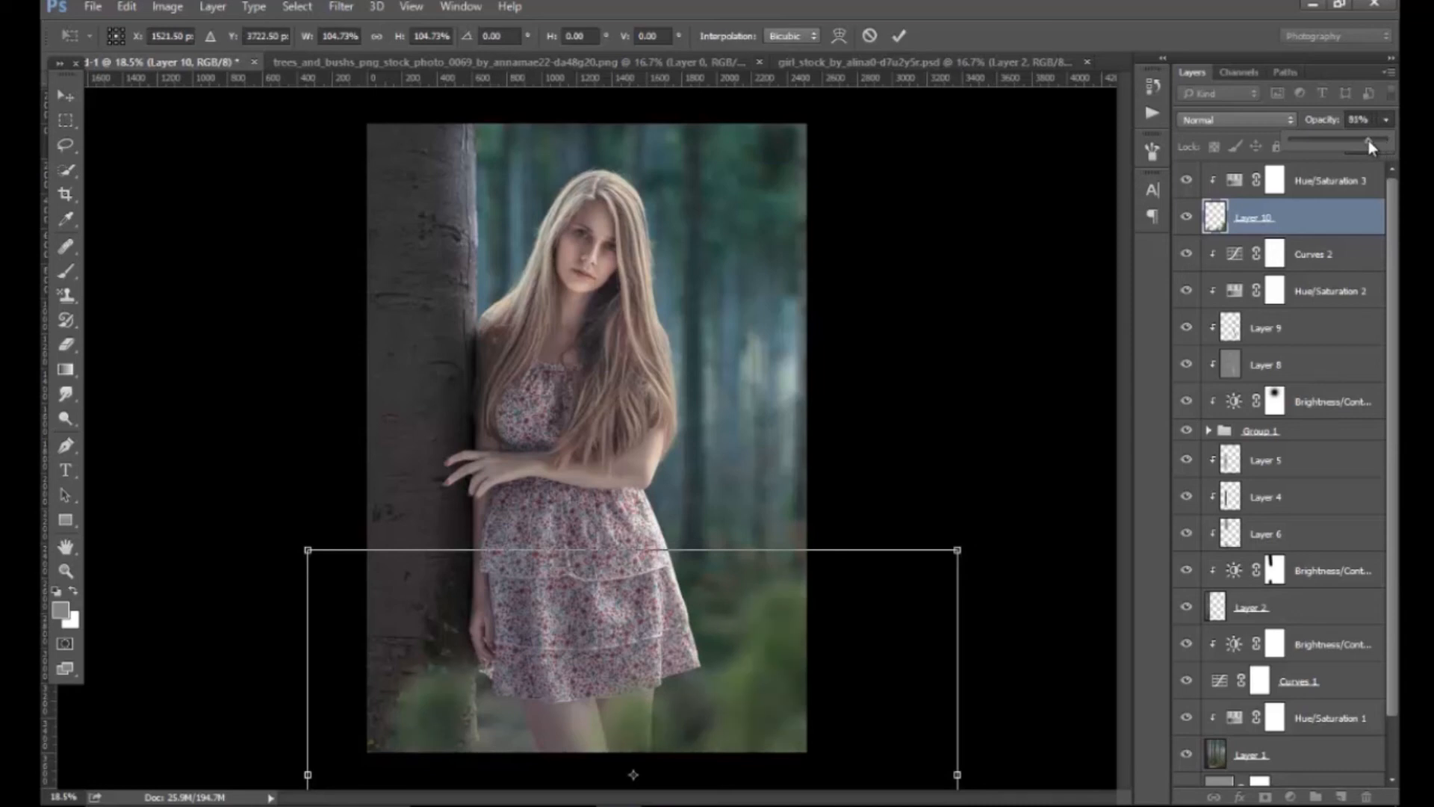
pyautogui.moveTo(1384, 142); pyautogui.dragTo(1368, 144)
pyautogui.moveTo(854, 445); pyautogui.dragTo(662, 490)
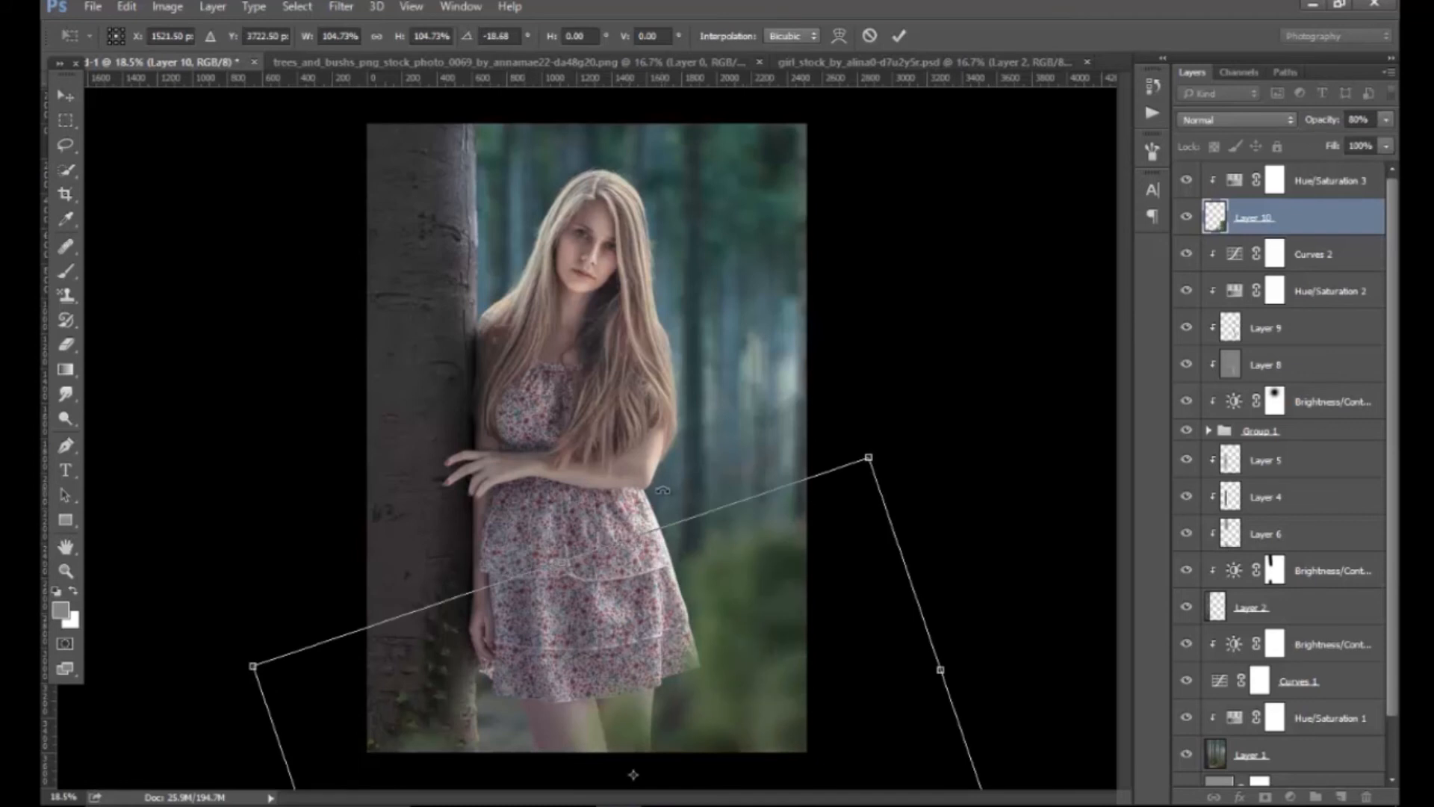
pyautogui.click(869, 35)
# Add a Curves adjustment clipped to the bushes above Hue/Saturation 3, with a Blue channel point at input 123, output 128.
pyautogui.press('z')
pyautogui.moveTo(635, 533); pyautogui.dragTo(685, 550)
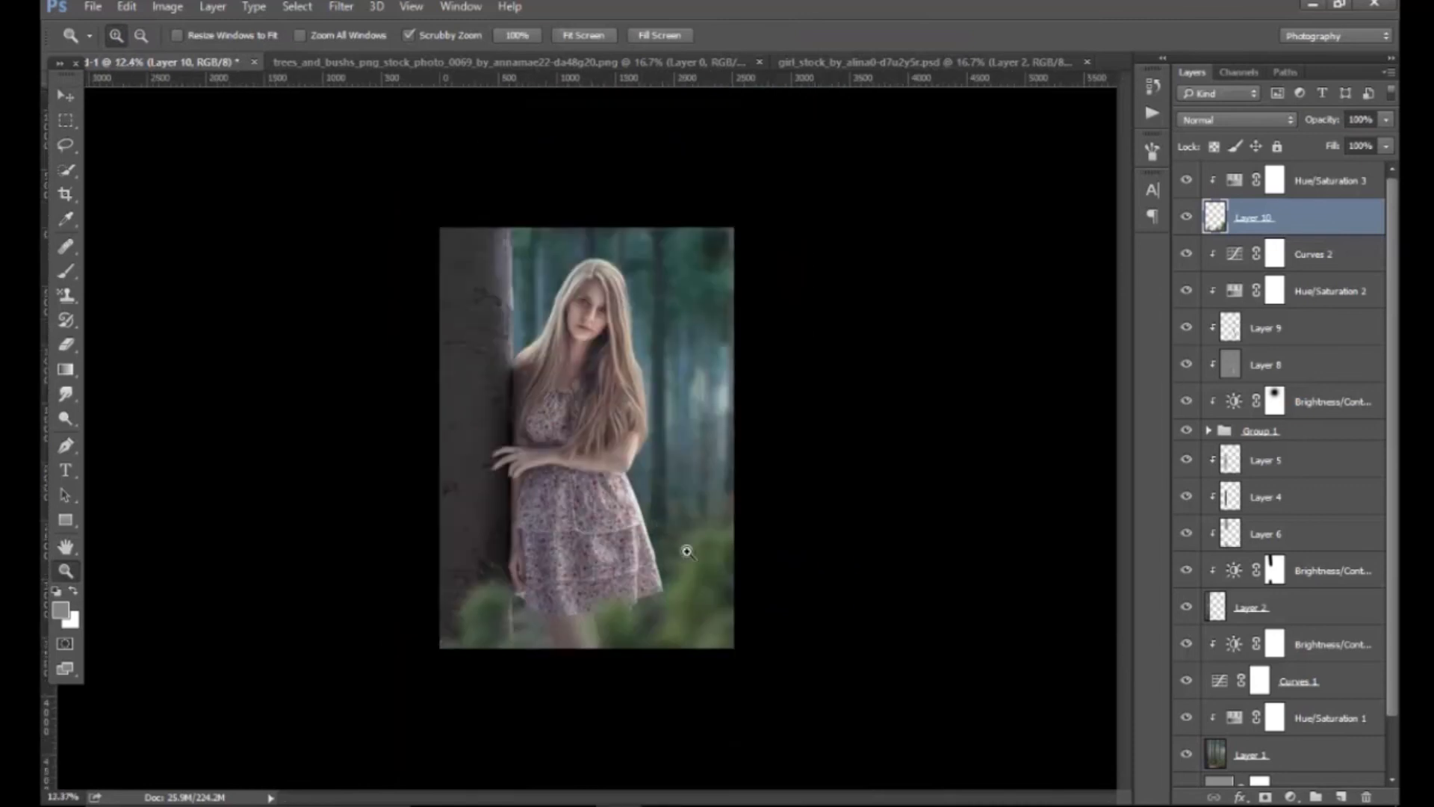
pyautogui.click(66, 96)
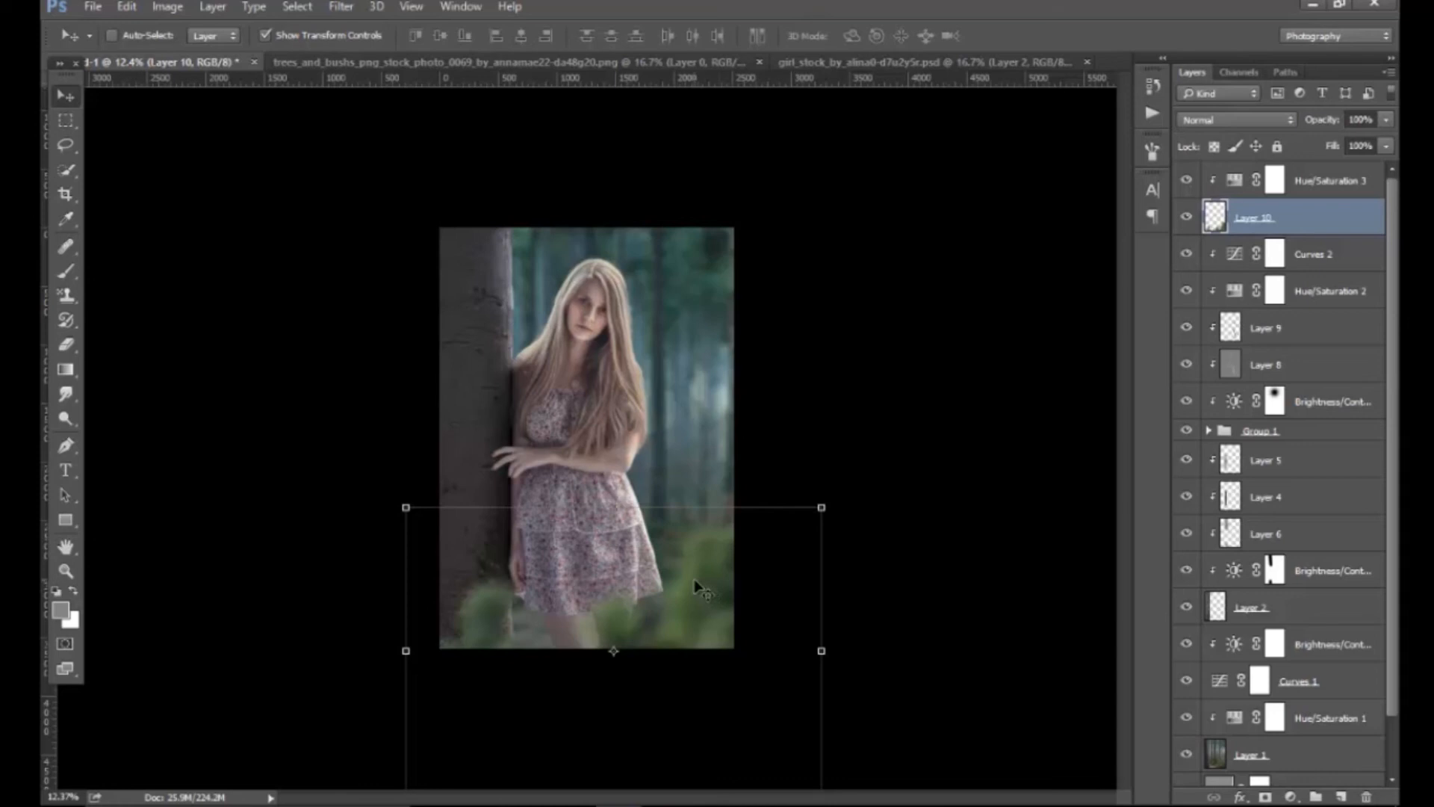
pyautogui.click(1351, 188)
pyautogui.click(1290, 797)
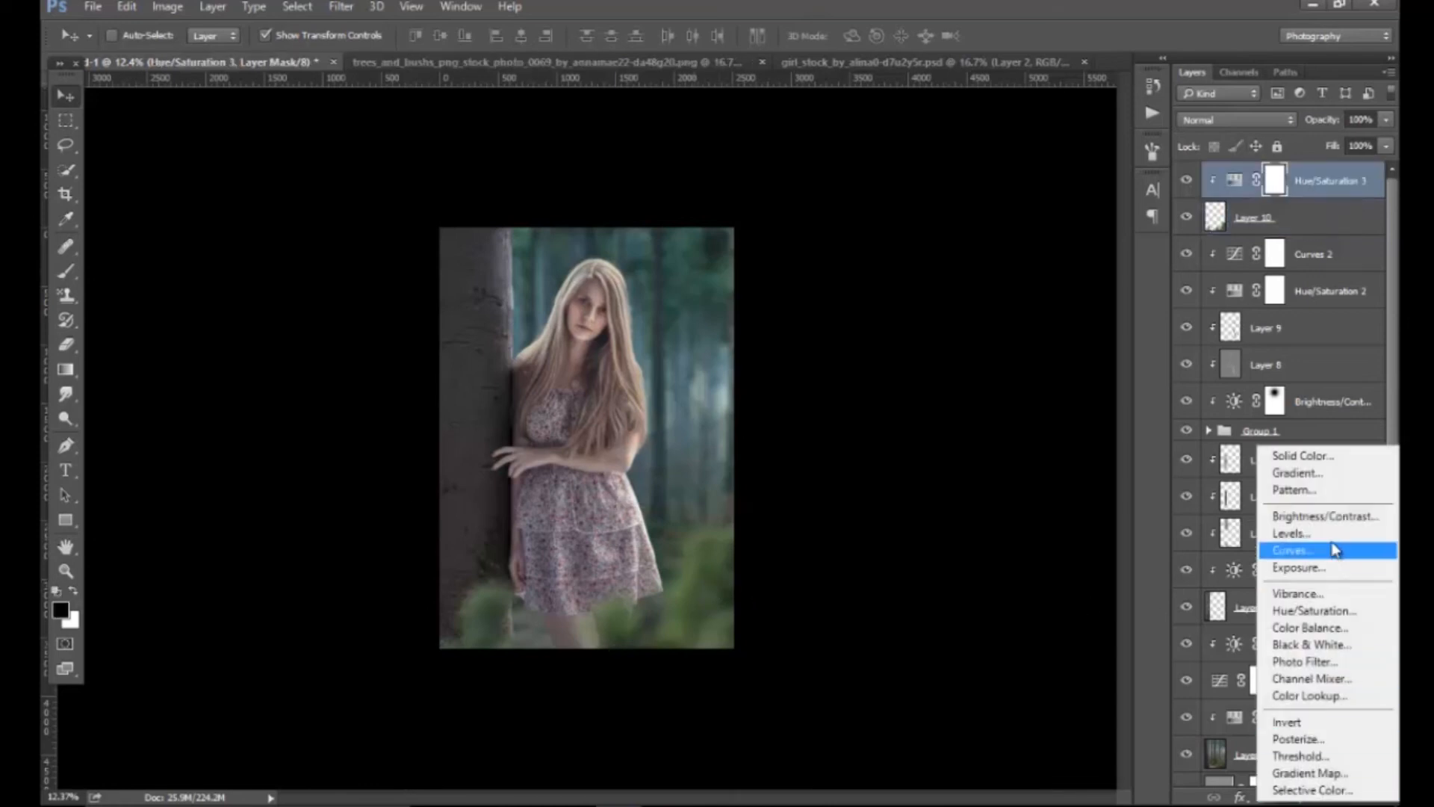
pyautogui.click(1322, 550)
pyautogui.click(937, 483)
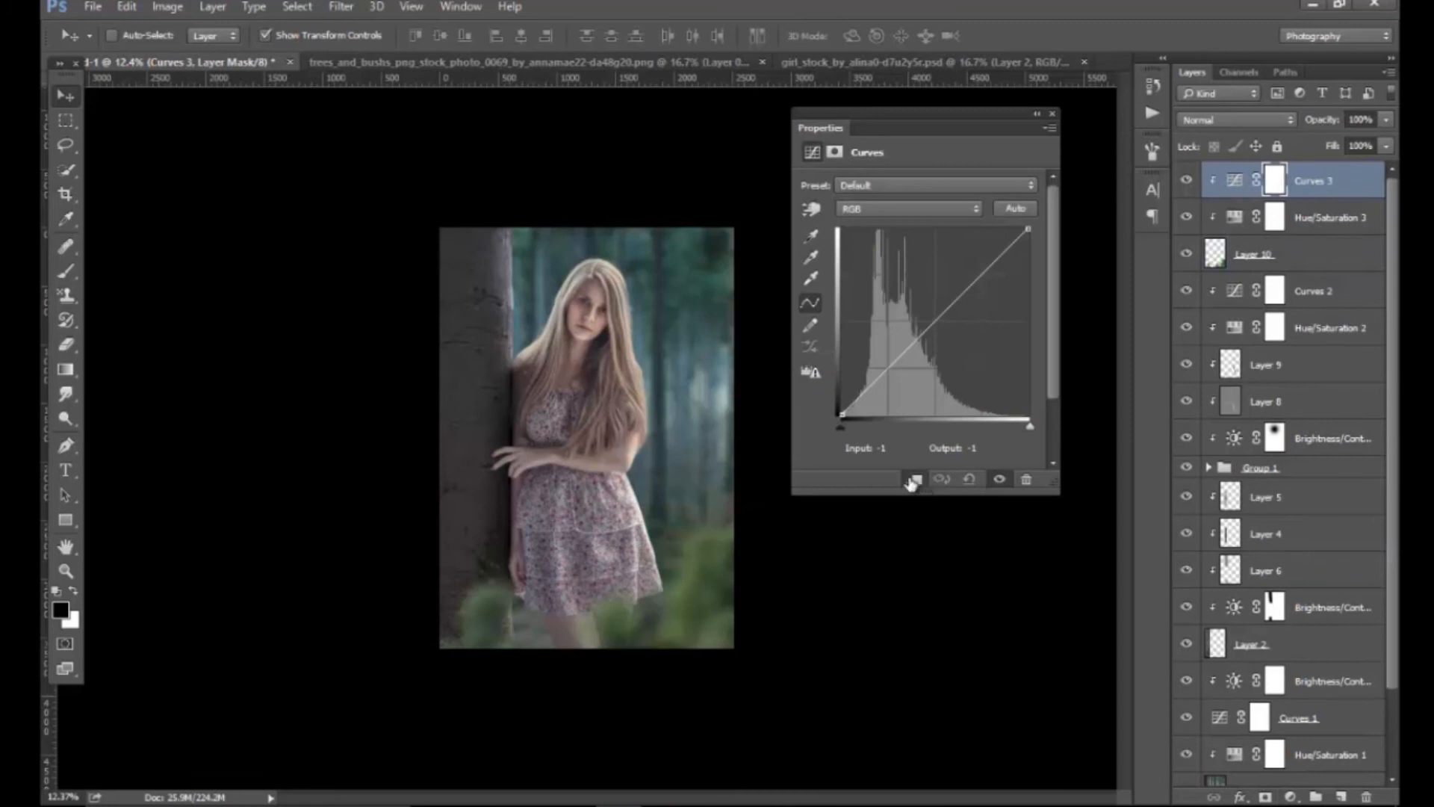
pyautogui.click(904, 209)
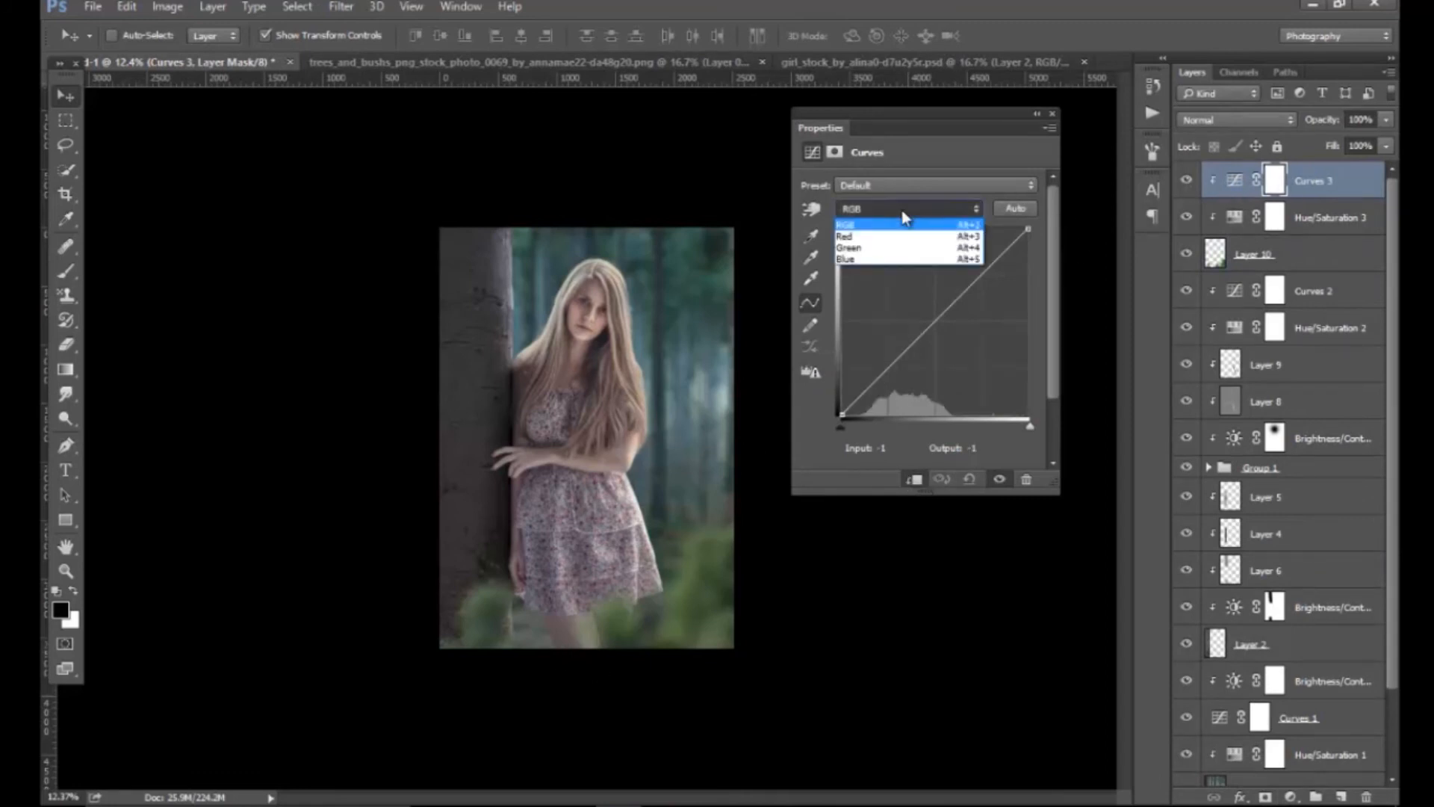
pyautogui.click(903, 262)
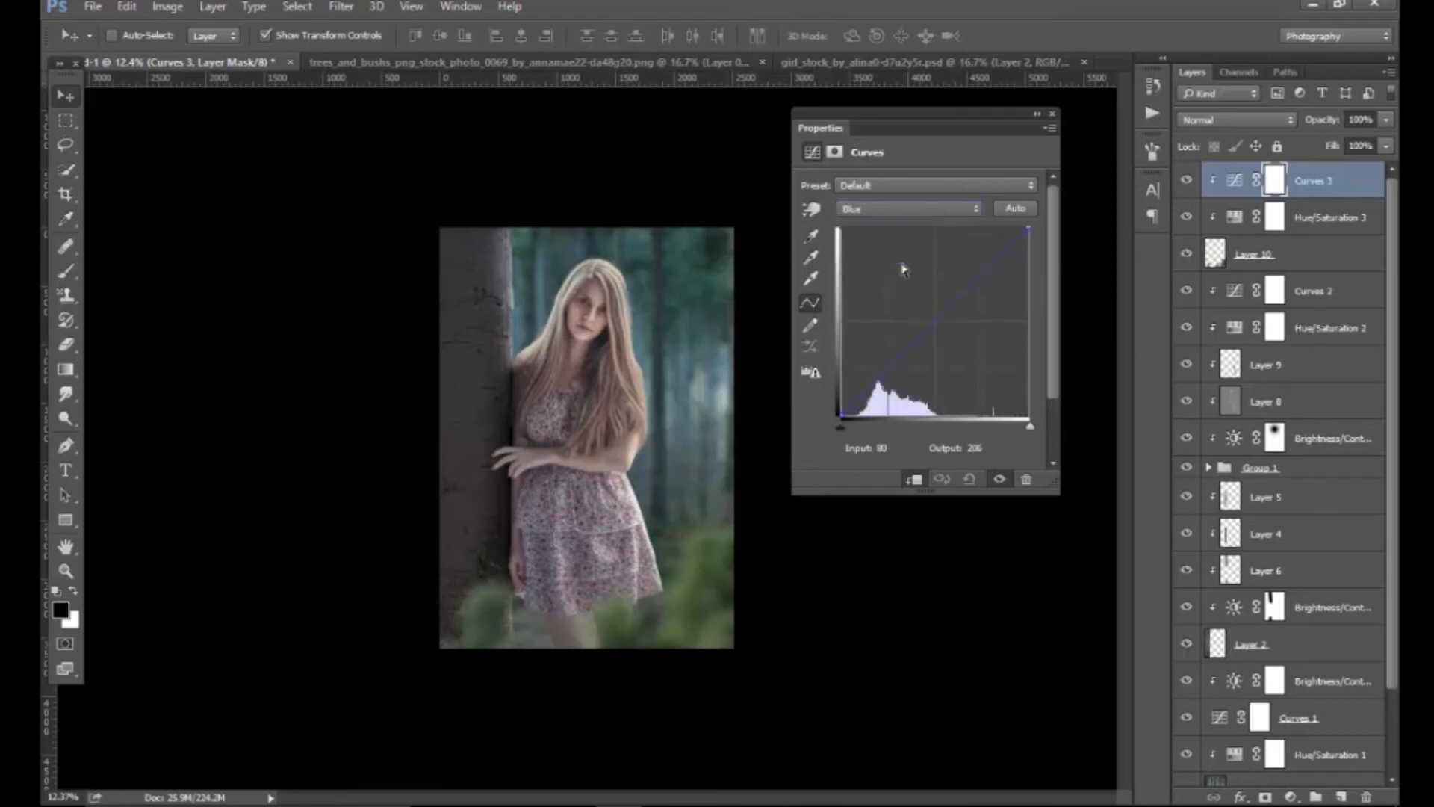
pyautogui.click(934, 321)
# Slightly lower the midpoint of the Red channel in the bushes' Curves adjustment and close its properties.
pyautogui.click(912, 209)
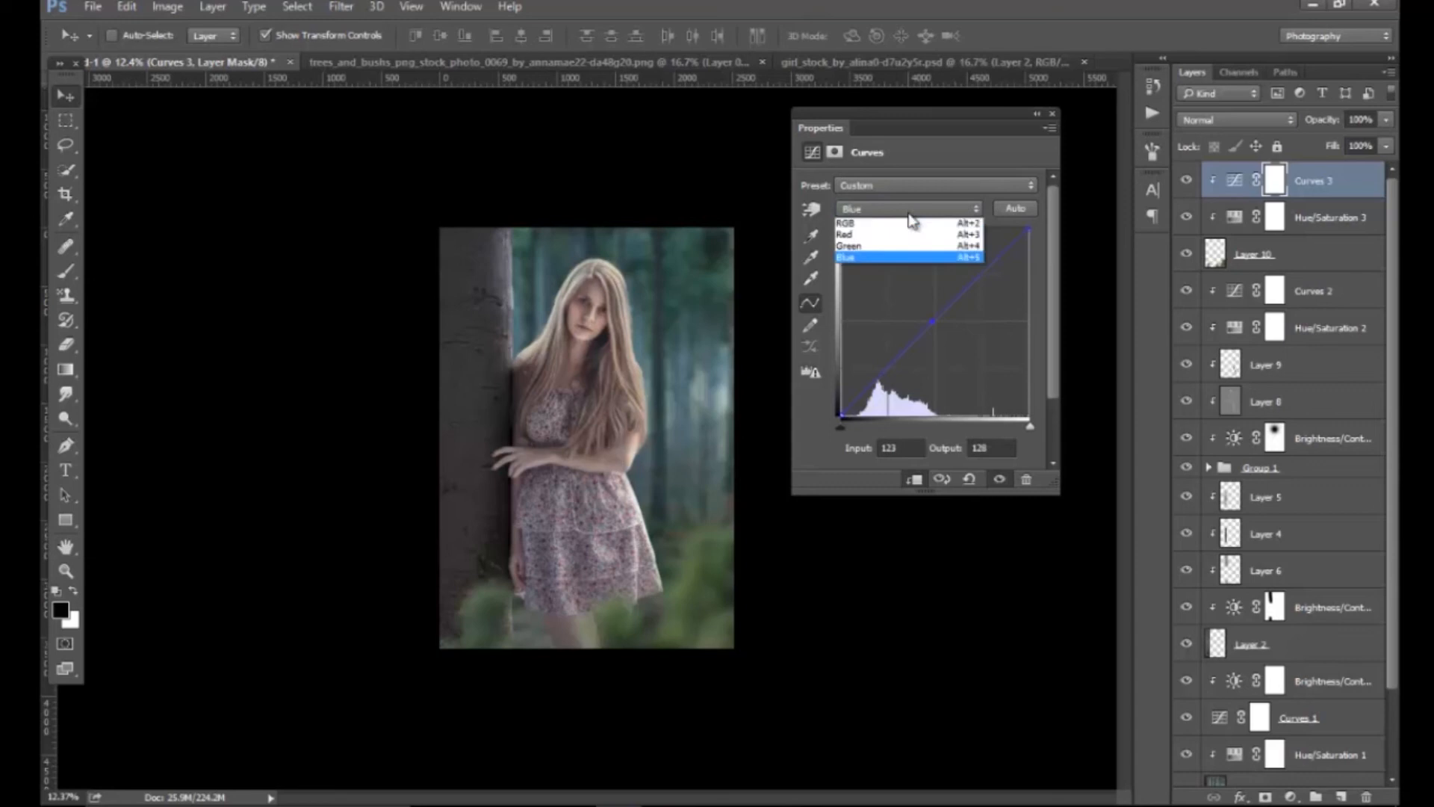
pyautogui.click(900, 236)
pyautogui.moveTo(936, 321); pyautogui.dragTo(937, 330)
pyautogui.click(1052, 113)
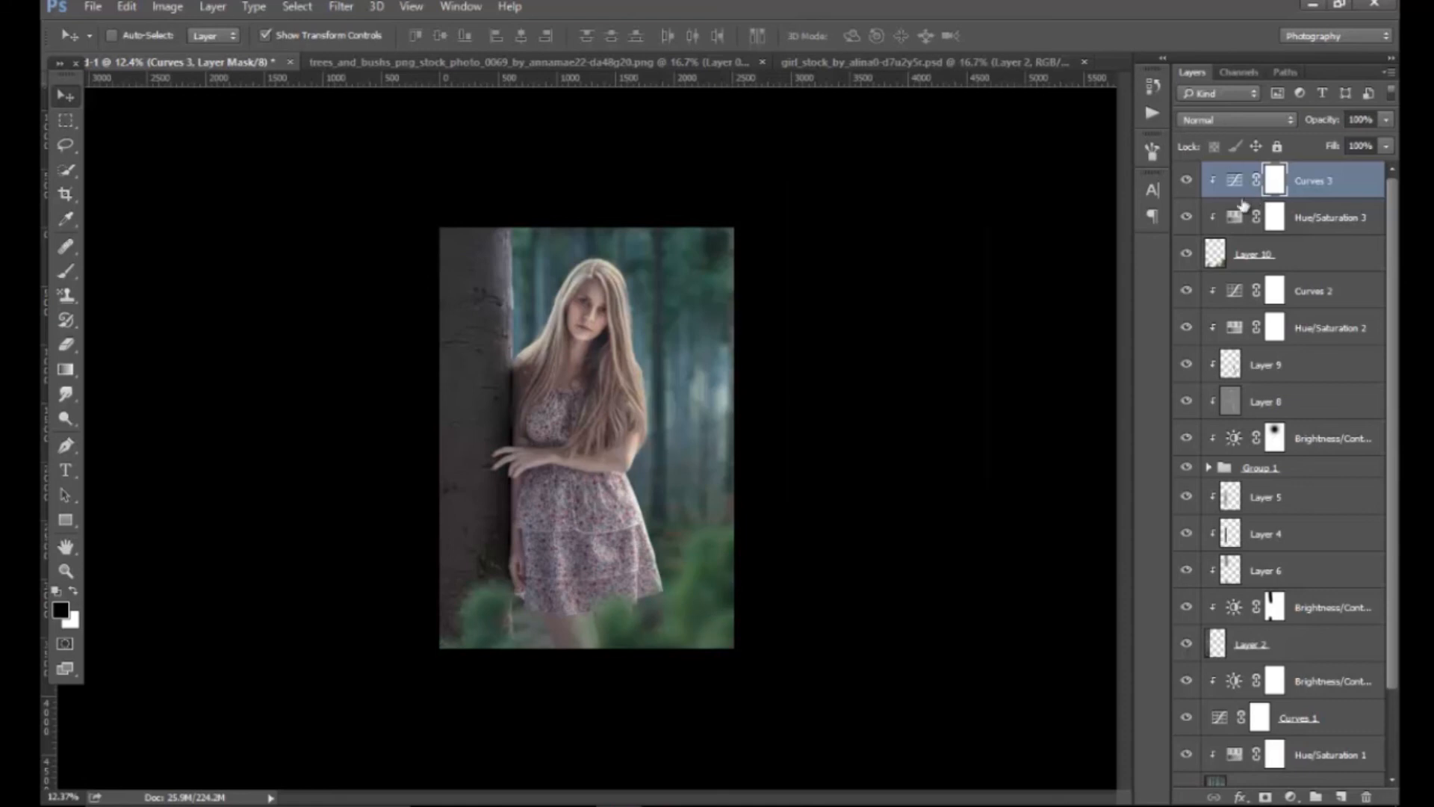
# Set the saturation of the bushes' Hue/Saturation 3 adjustment to -47, close its properties and check the bushes up close.
pyautogui.doubleClick(1234, 216)
pyautogui.moveTo(877, 295); pyautogui.dragTo(864, 294)
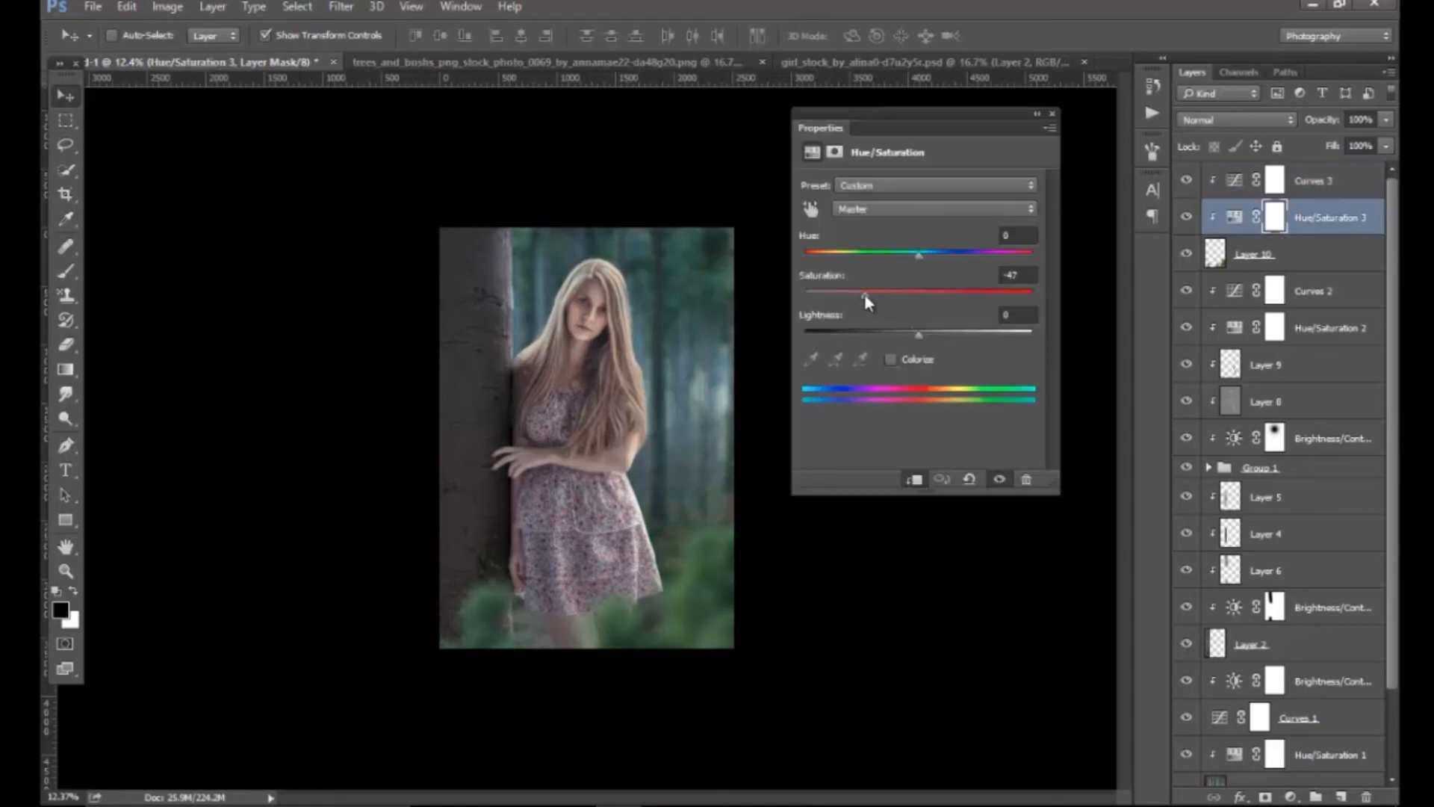
pyautogui.click(1052, 115)
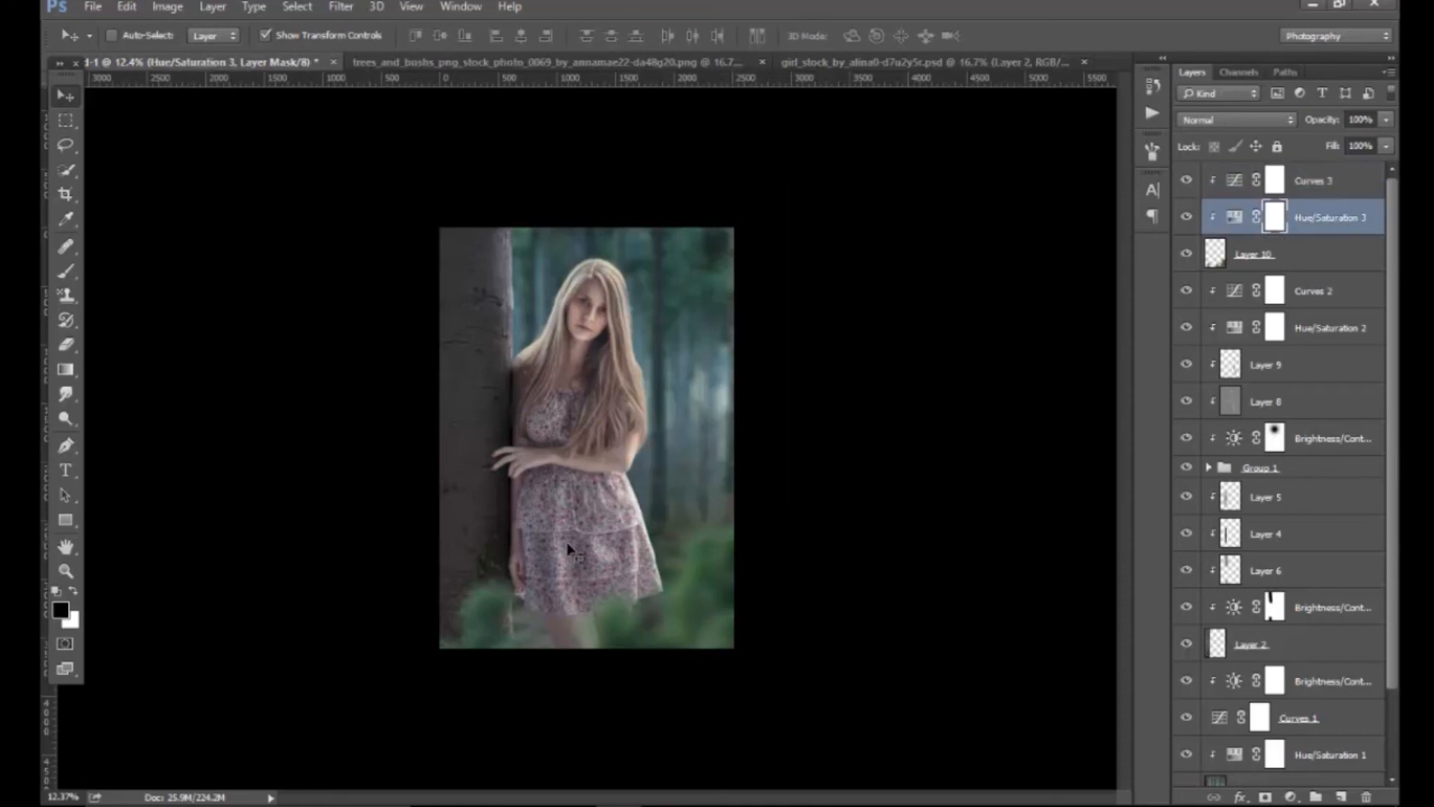
pyautogui.press('z')
pyautogui.moveTo(675, 496); pyautogui.dragTo(715, 629)
pyautogui.moveTo(678, 575); pyautogui.dragTo(724, 619)
pyautogui.moveTo(598, 224); pyautogui.dragTo(617, 484)
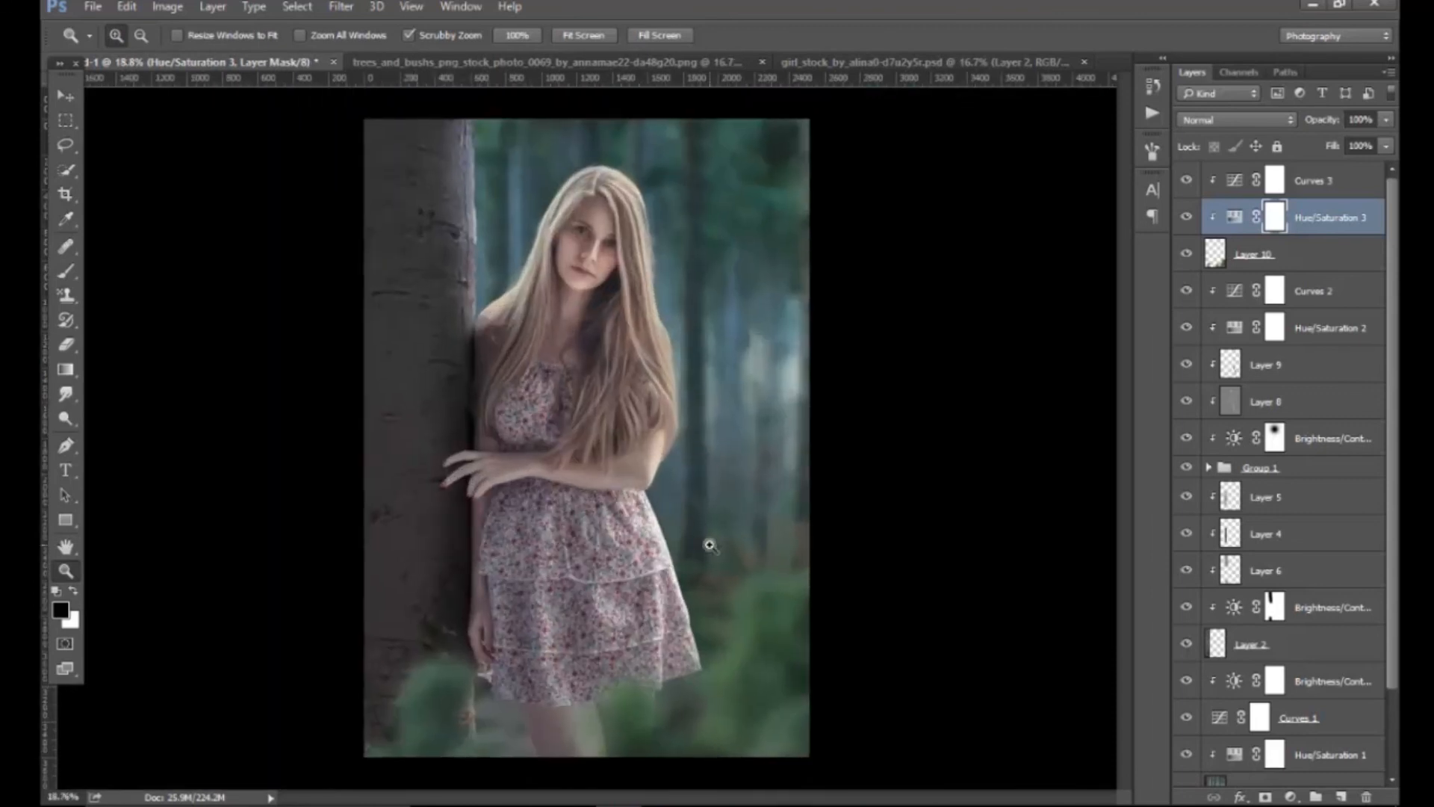
pyautogui.moveTo(701, 493); pyautogui.dragTo(704, 523)
# Add a new layer above Curves 3 and ready the Brush with the grey foreground color #858585.
pyautogui.click(1327, 189)
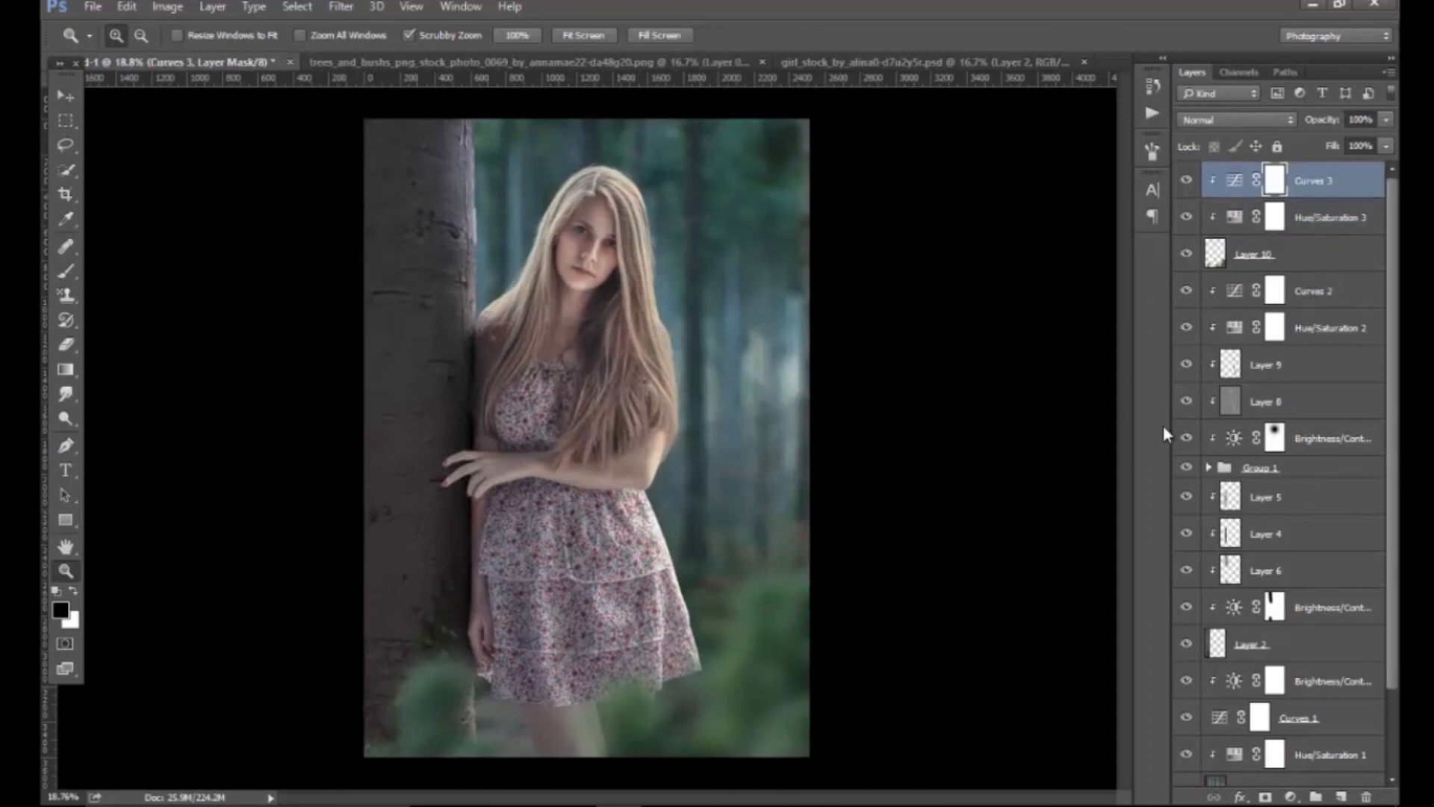
pyautogui.click(1341, 796)
pyautogui.click(66, 248)
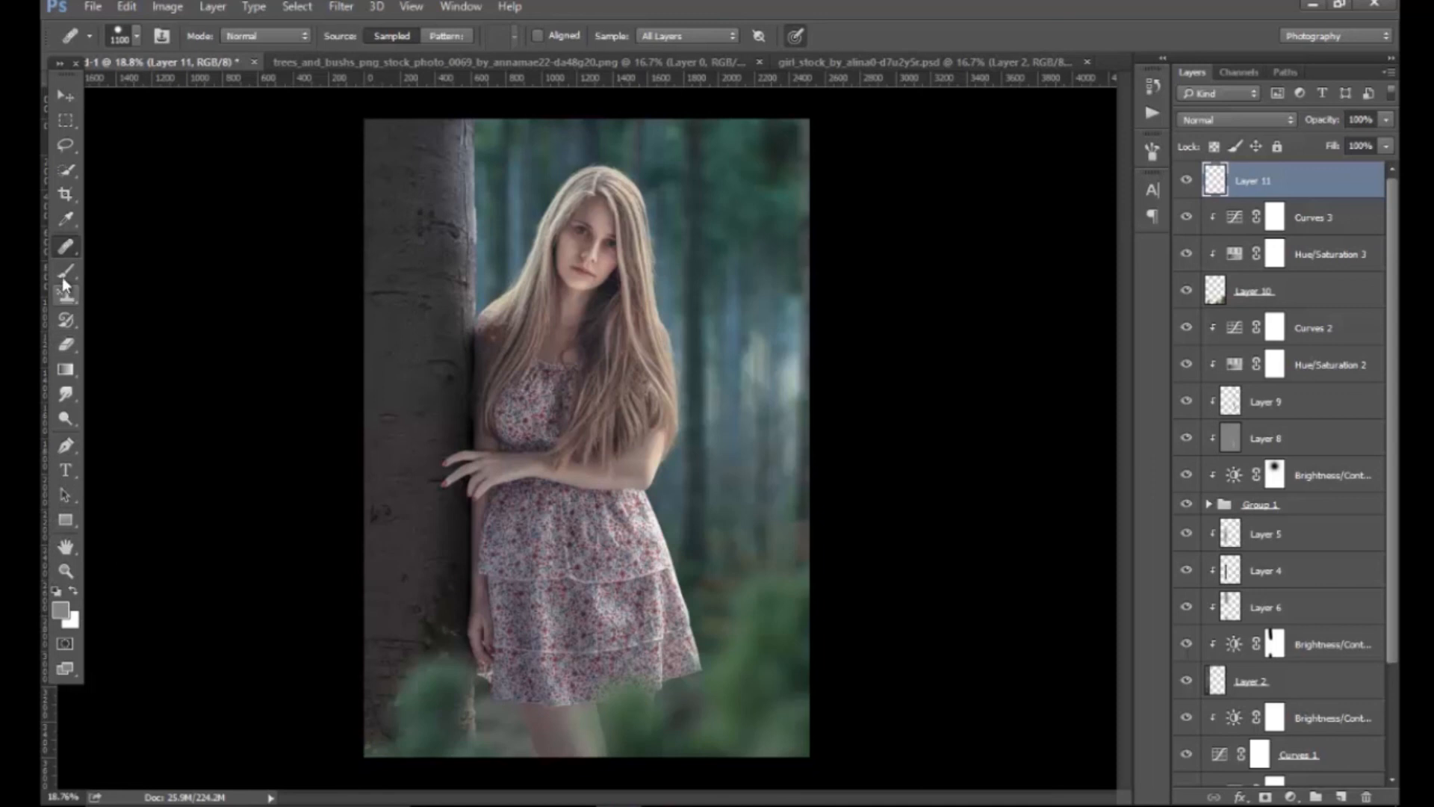
pyautogui.click(61, 610)
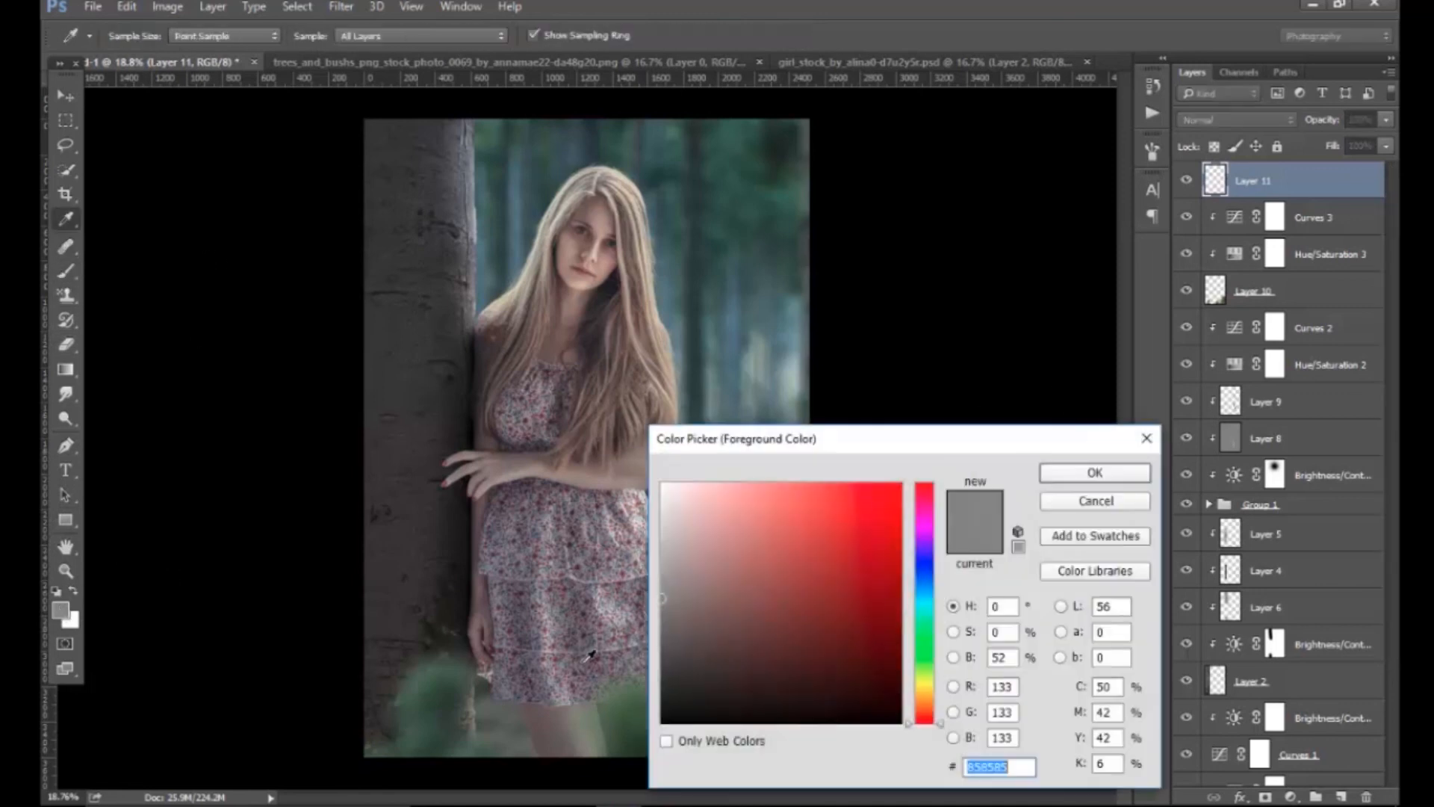
pyautogui.click(1096, 472)
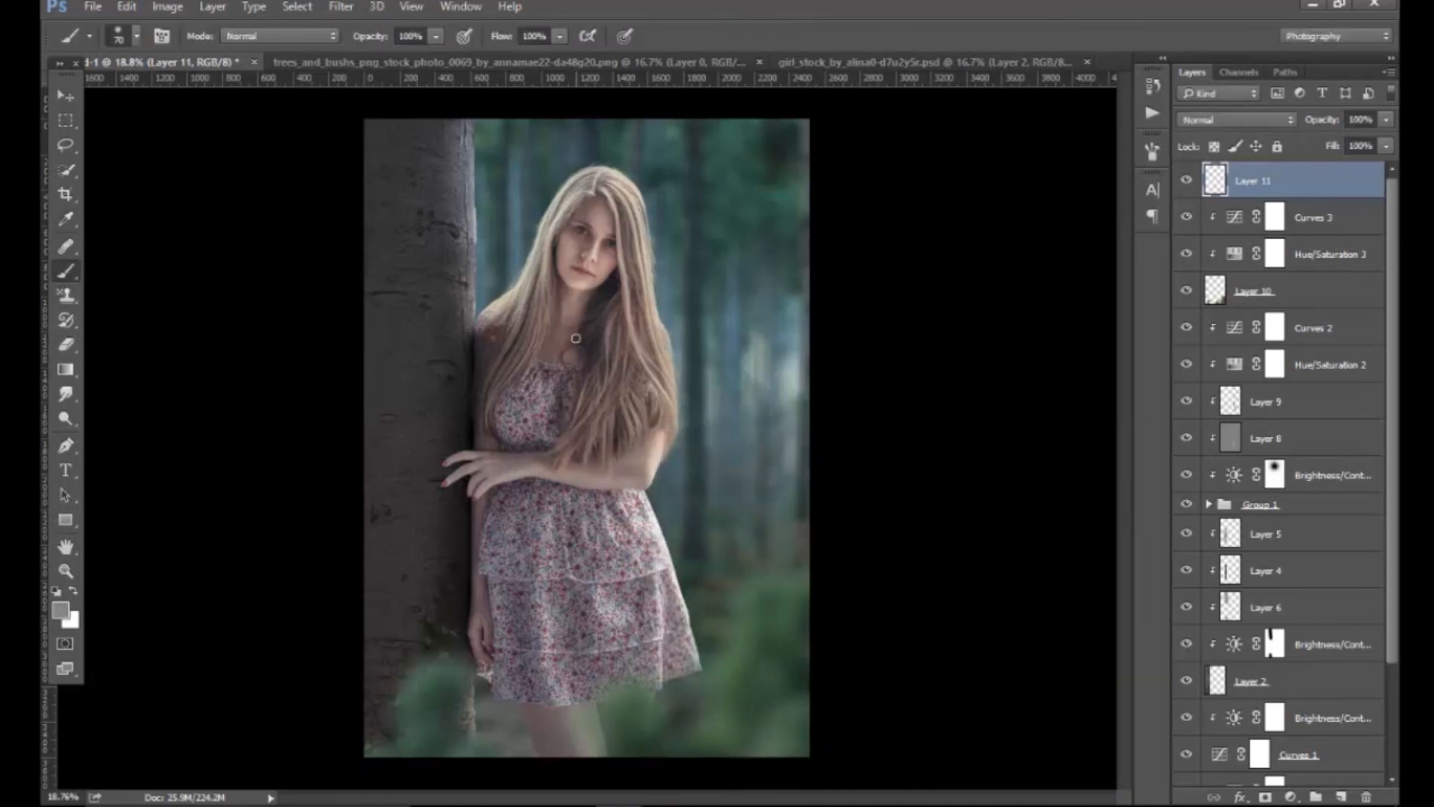
# Enlarge the soft round brush to 1500 px.
pyautogui.press(']')
pyautogui.press(']')
pyautogui.press(']')
pyautogui.press(']')
pyautogui.press(']')
pyautogui.press(']')
pyautogui.press(']')
pyautogui.press(']')
pyautogui.press(']')
pyautogui.press(']')
pyautogui.press(']')
pyautogui.press(']')
pyautogui.press(']')
pyautogui.press(']')
pyautogui.press(']')
pyautogui.press(']')
pyautogui.press(']')
pyautogui.press(']')
pyautogui.press(']')
pyautogui.press(']')
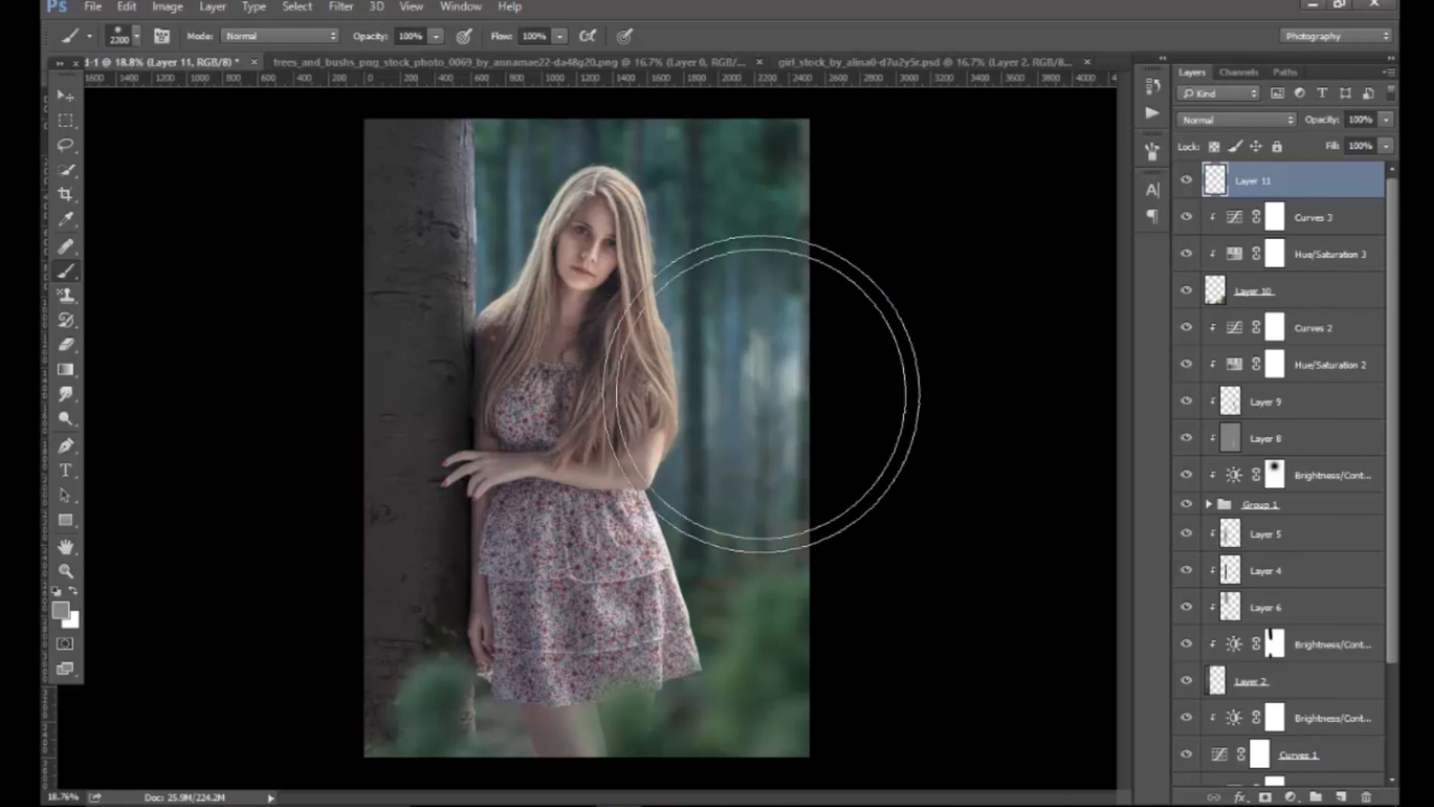
pyautogui.press('[')
pyautogui.press('[')
pyautogui.press('[')
pyautogui.press('[')
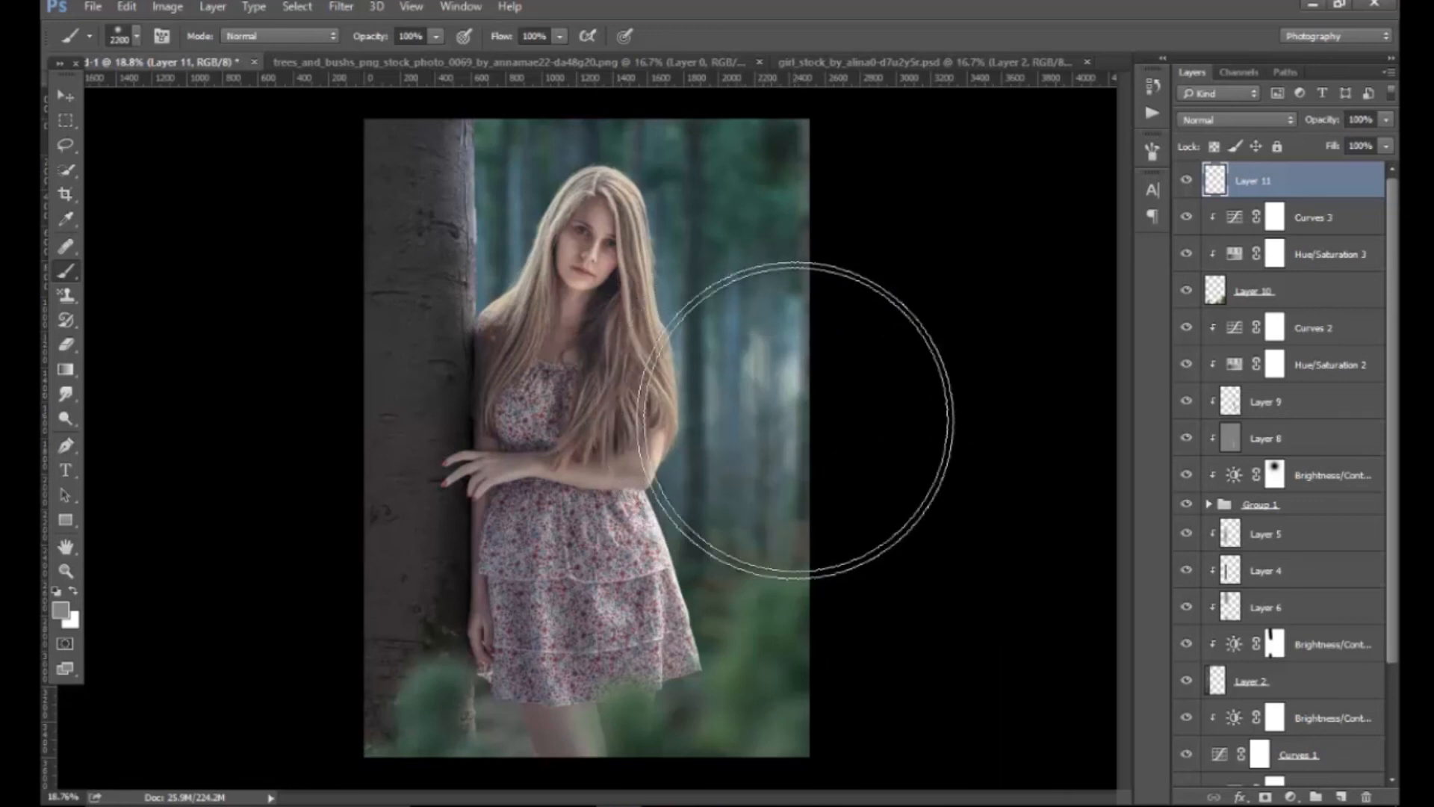
pyautogui.press('[')
pyautogui.press('[')
pyautogui.press('[')
pyautogui.press('[')
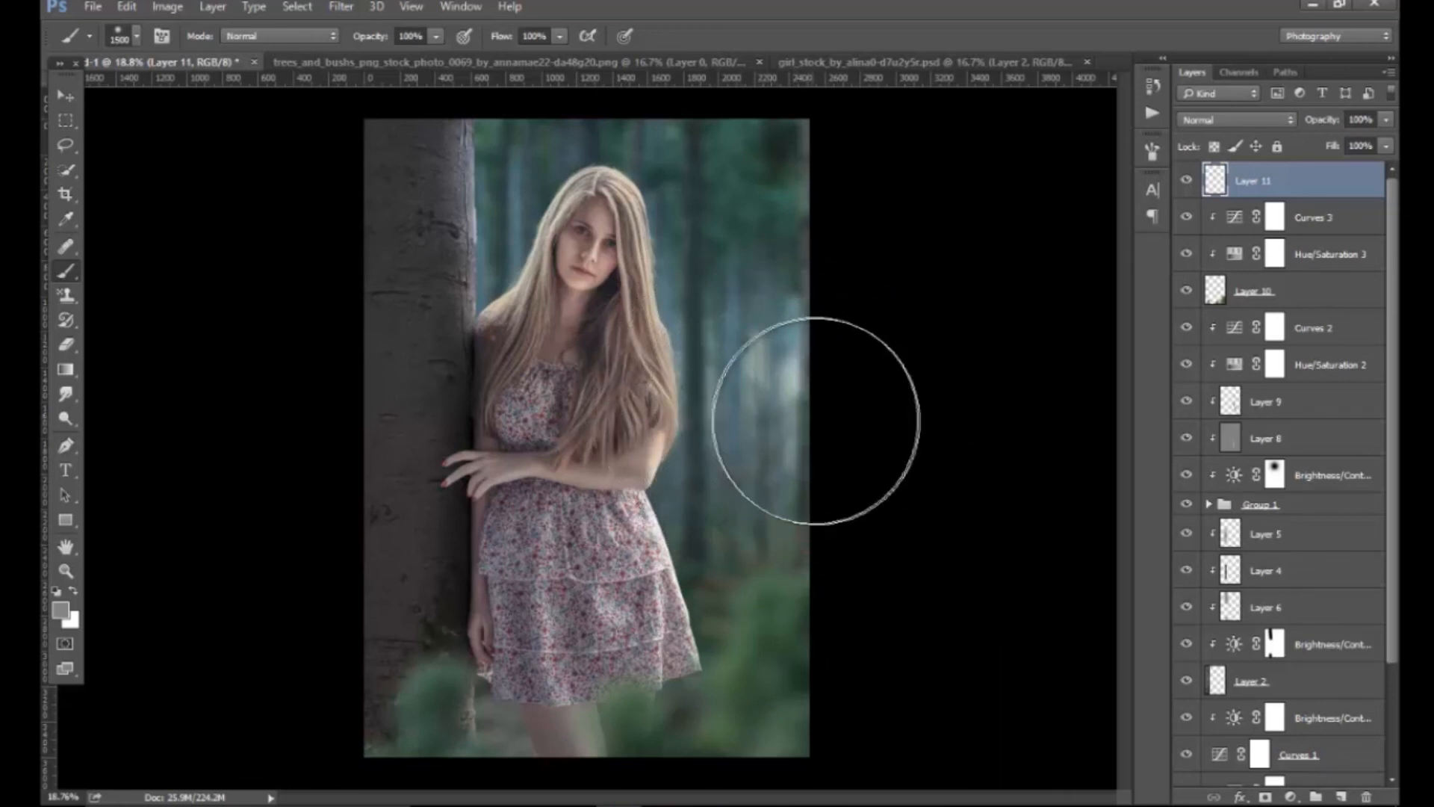
pyautogui.click(1223, 121)
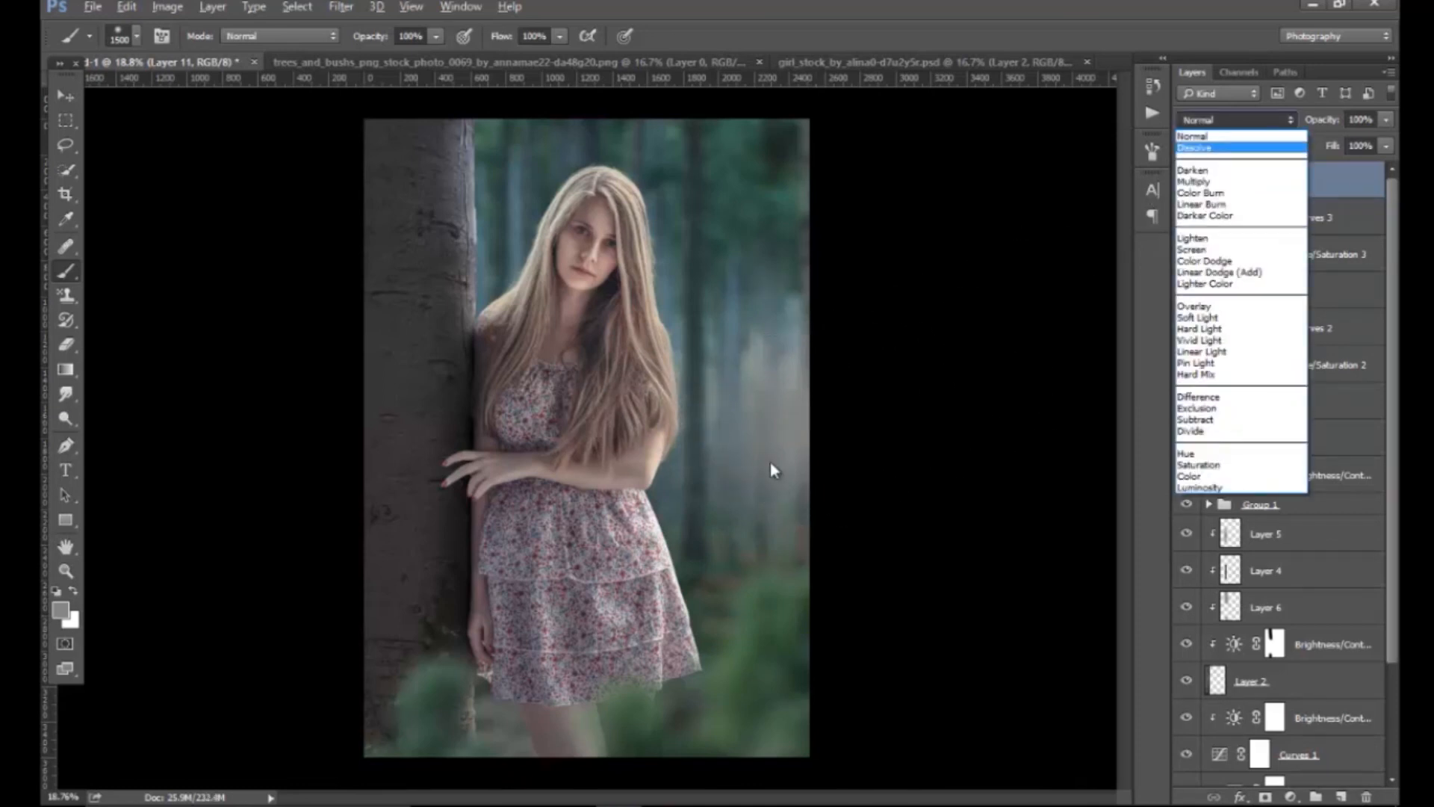
pyautogui.click(1138, 79)
pyautogui.hotkey('ctrl', 'z')
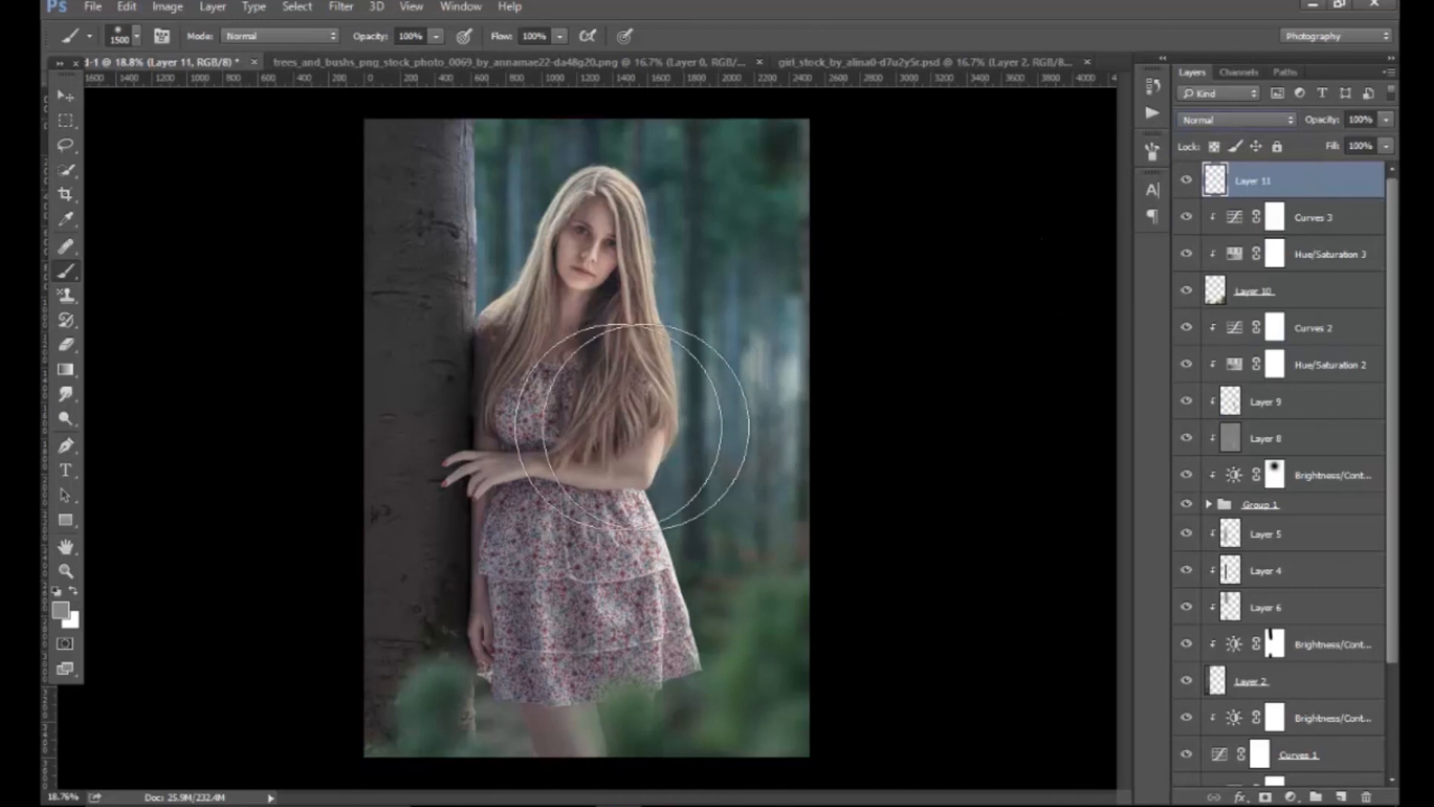
# Paint one soft grey dab beside the girl's arm on Layer 11 and set the layer's blending mode to Color Dodge.
pyautogui.click(679, 415)
pyautogui.click(1246, 116)
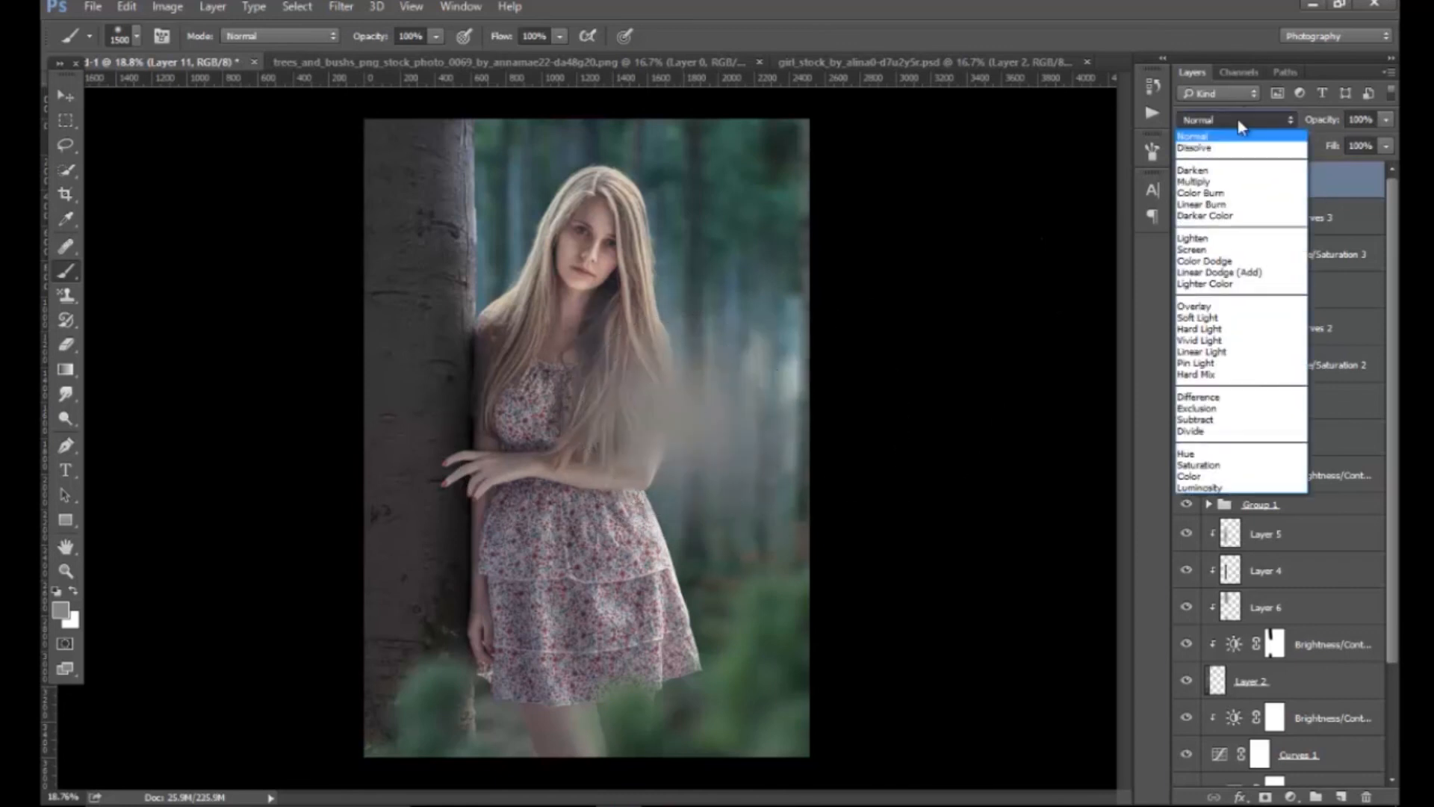
pyautogui.click(1232, 249)
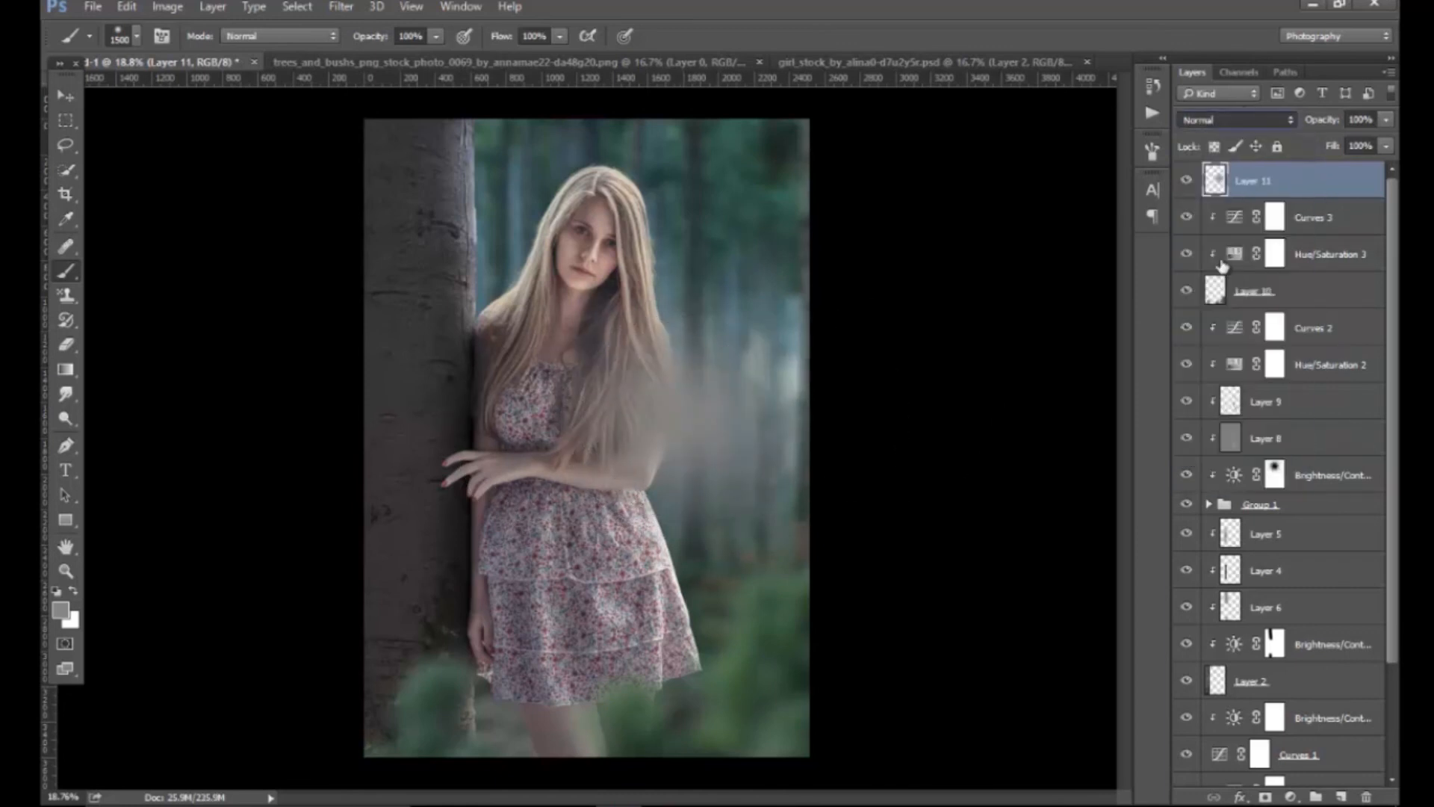
# Move the Layer 11 glow onto the bright forest gap beside the girl and scale it to about 119%.
pyautogui.click(65, 96)
pyautogui.moveTo(724, 435); pyautogui.dragTo(820, 437)
pyautogui.moveTo(919, 190); pyautogui.dragTo(951, 147)
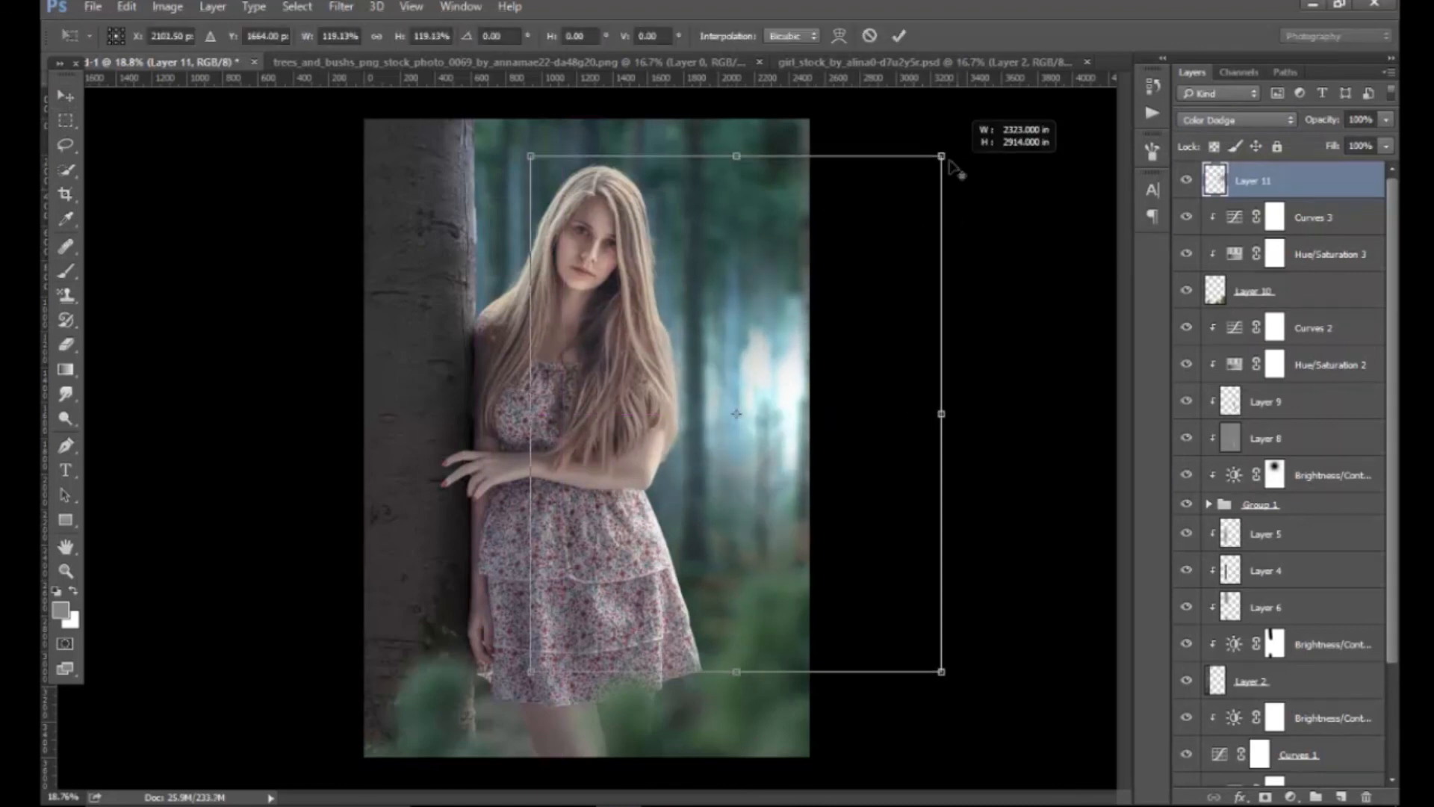
pyautogui.press('Return')
# Slightly lower the opacity of the Color Dodge glow on Layer 11.
pyautogui.press('z')
pyautogui.moveTo(861, 457); pyautogui.dragTo(682, 522)
pyautogui.click(1387, 120)
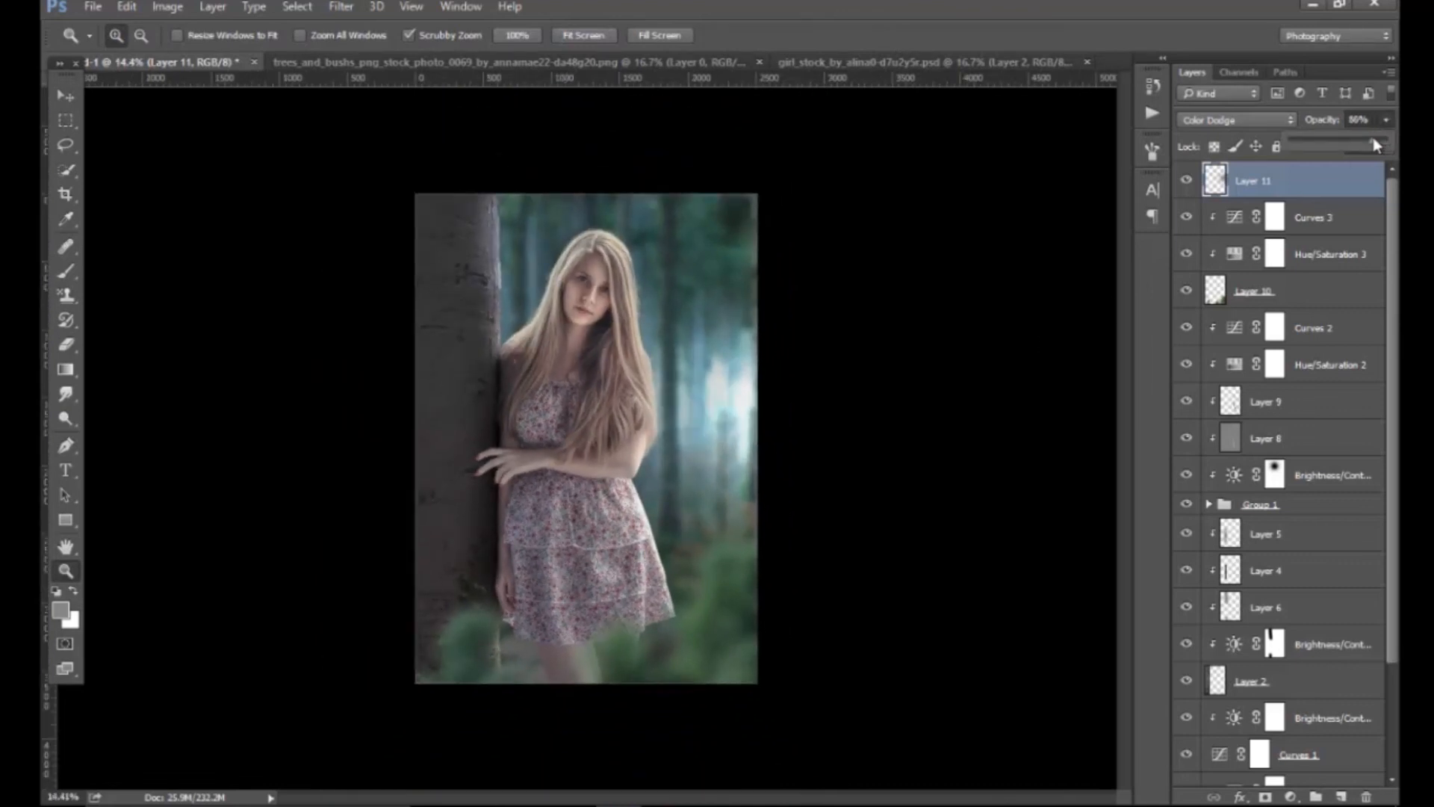
# Paint a soft white dab over the girl's torso on a new layer and set that layer's opacity to 50%.
pyautogui.click(1342, 798)
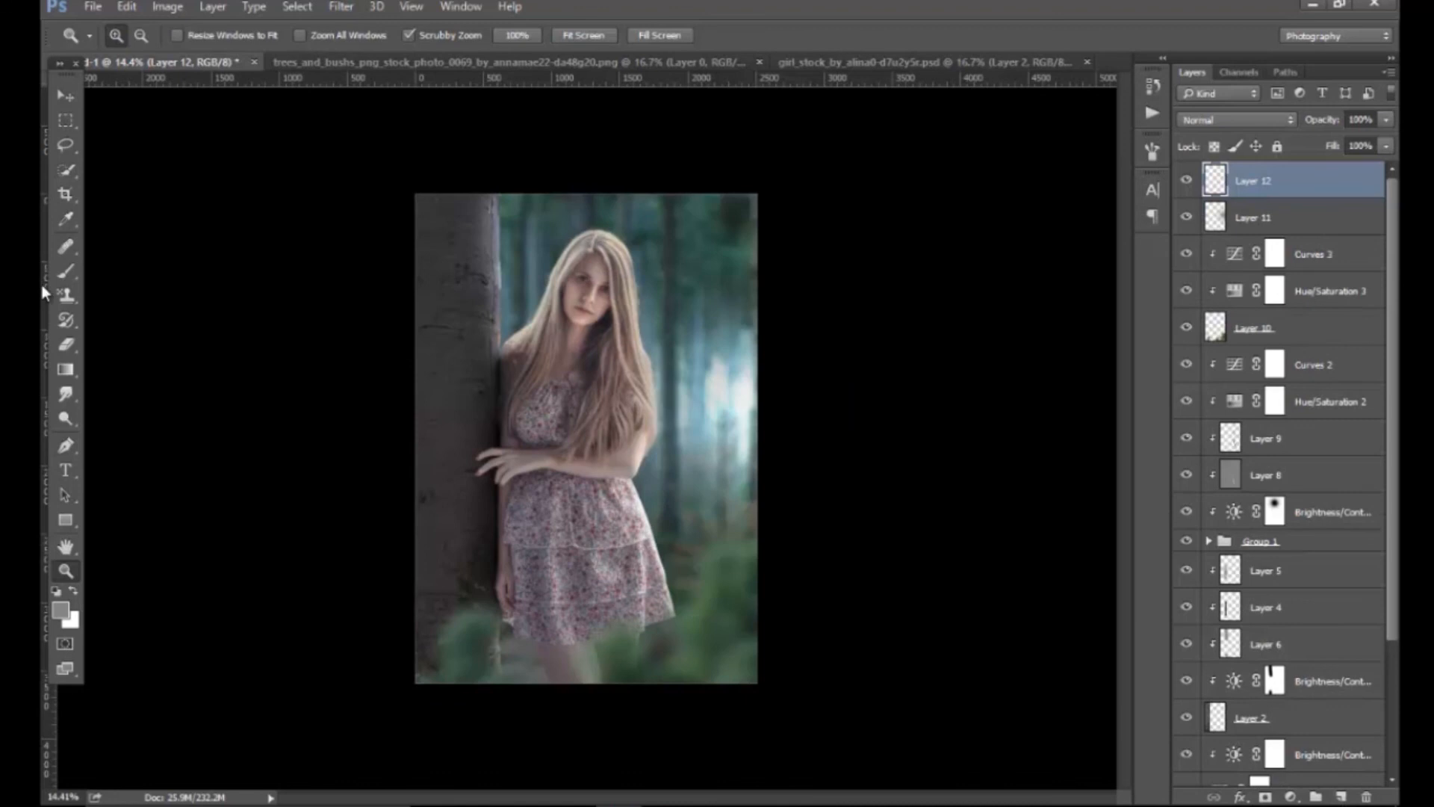
pyautogui.click(72, 274)
pyautogui.click(73, 591)
pyautogui.moveTo(579, 418); pyautogui.dragTo(607, 415)
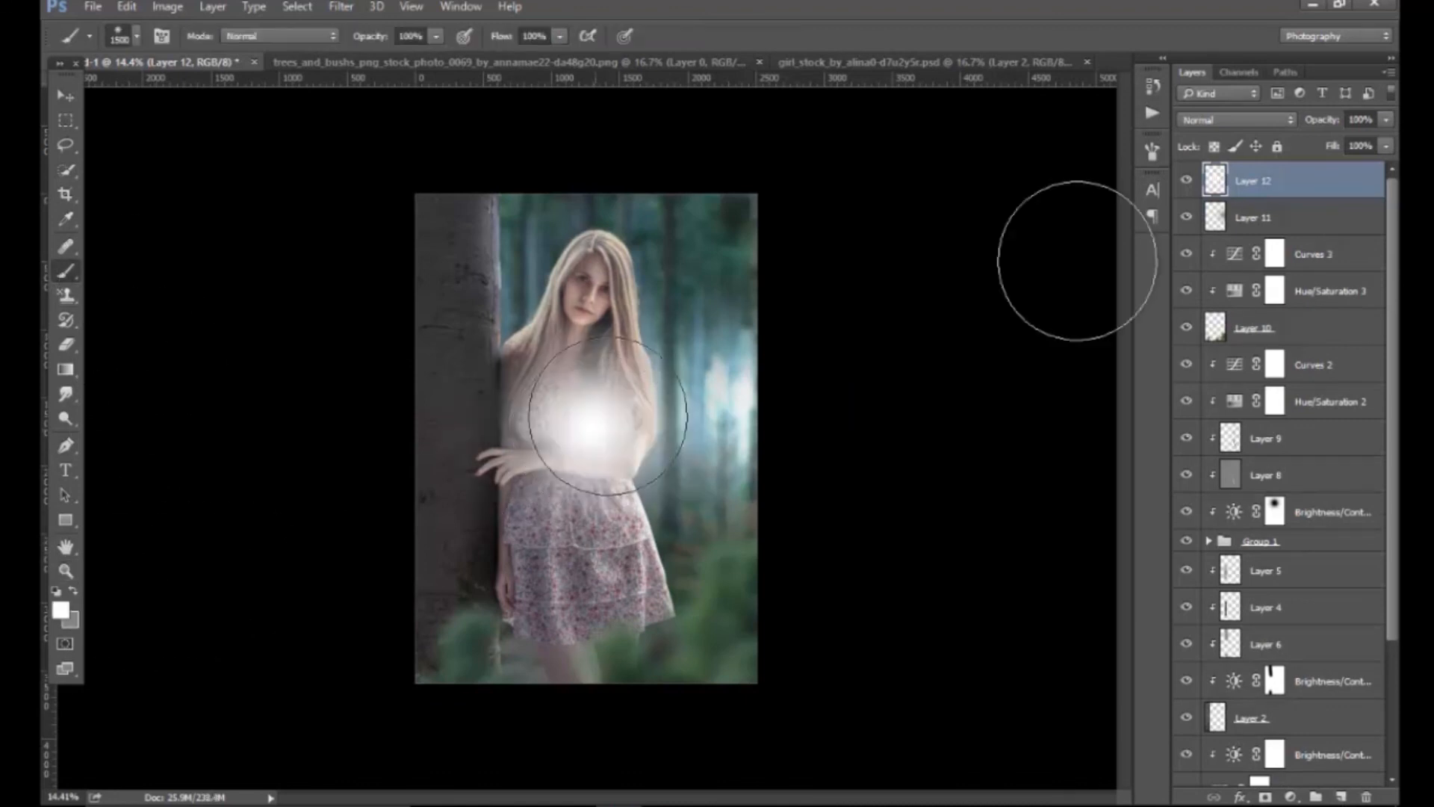
pyautogui.click(1371, 118)
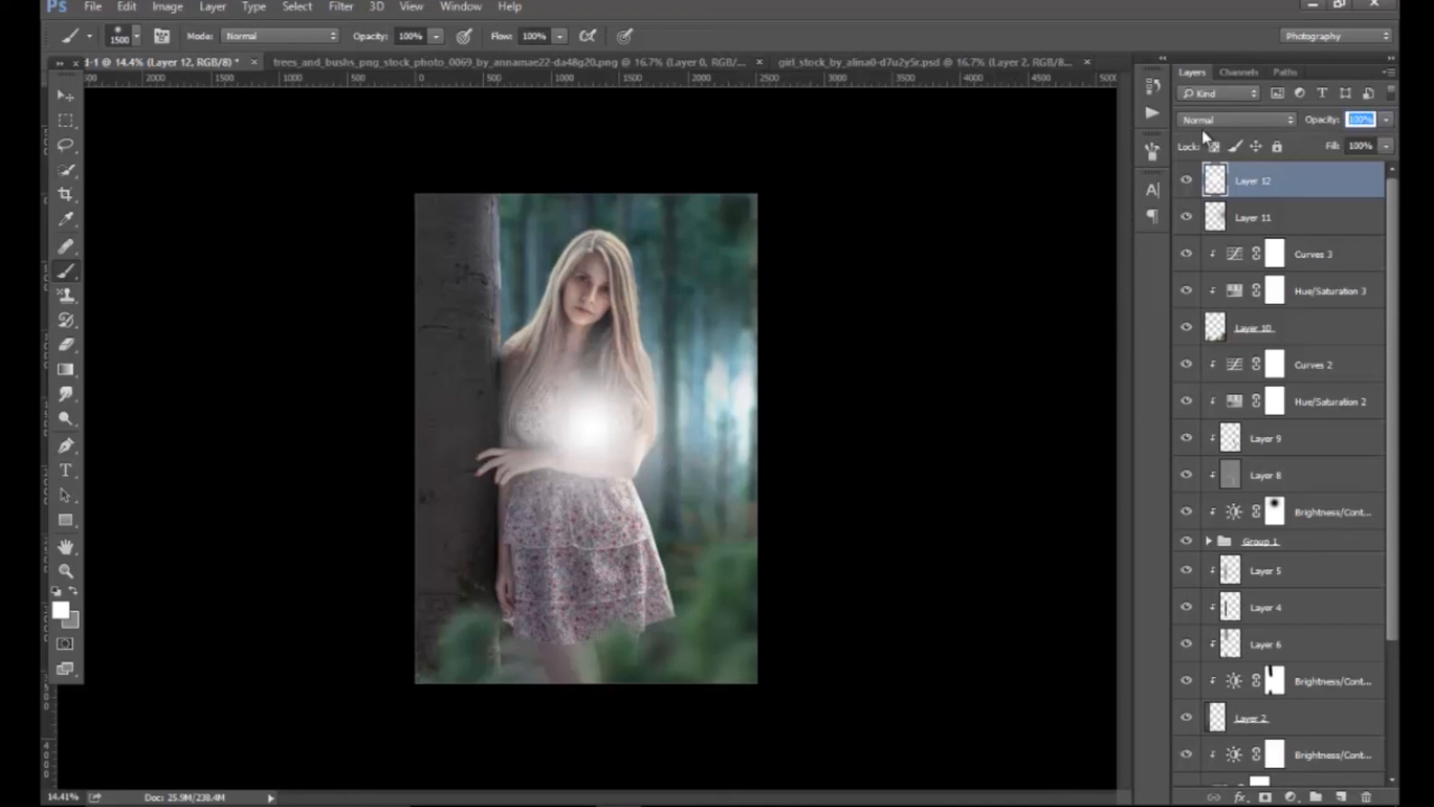
pyautogui.write('50')
# Move the white glow on Layer 12 from the girl to the bright forest gap beside her and check its effect.
pyautogui.click(68, 98)
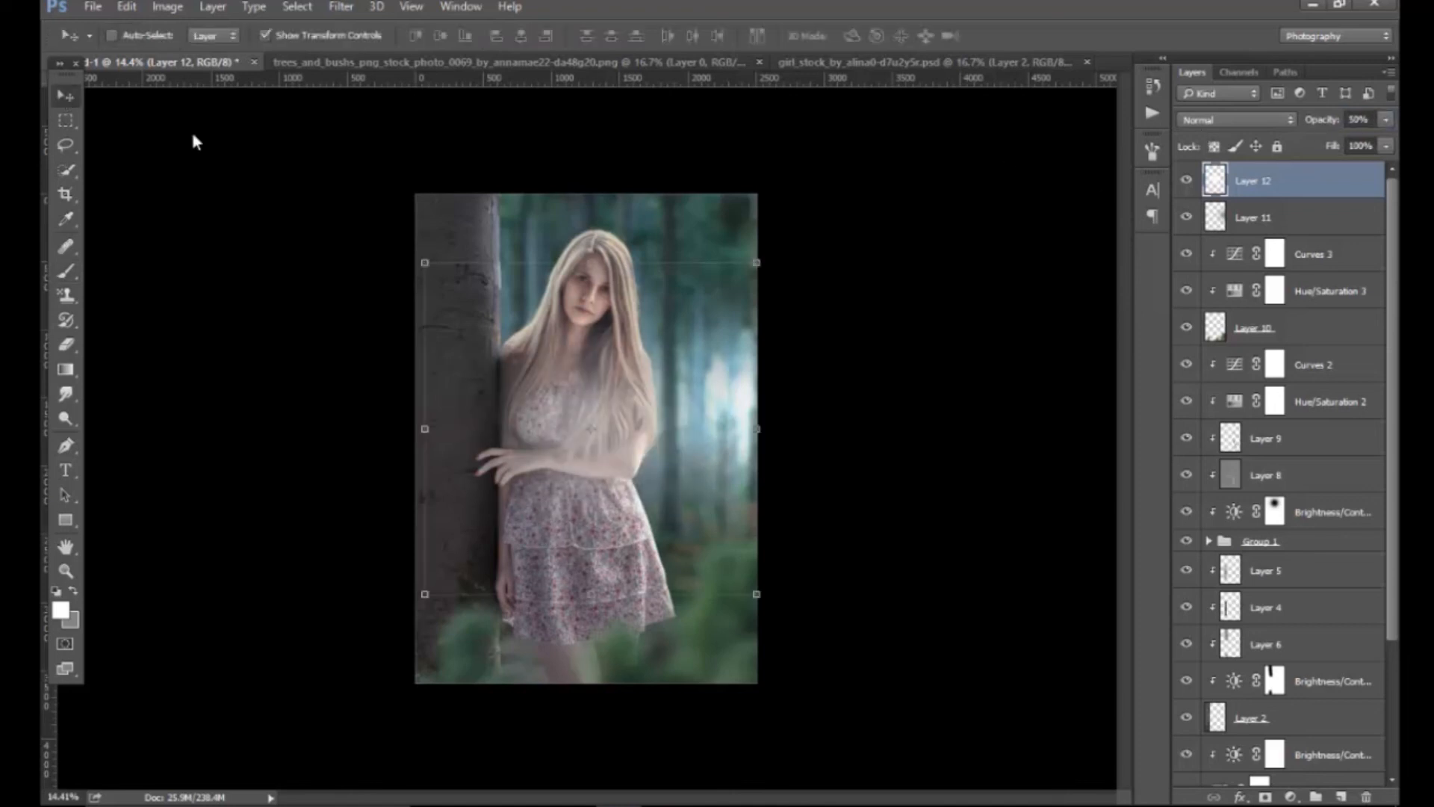
pyautogui.moveTo(652, 479); pyautogui.dragTo(822, 462)
pyautogui.press('z')
pyautogui.moveTo(717, 471); pyautogui.dragTo(777, 523)
pyautogui.moveTo(653, 503); pyautogui.dragTo(1187, 182)
pyautogui.moveTo(713, 565); pyautogui.dragTo(686, 552)
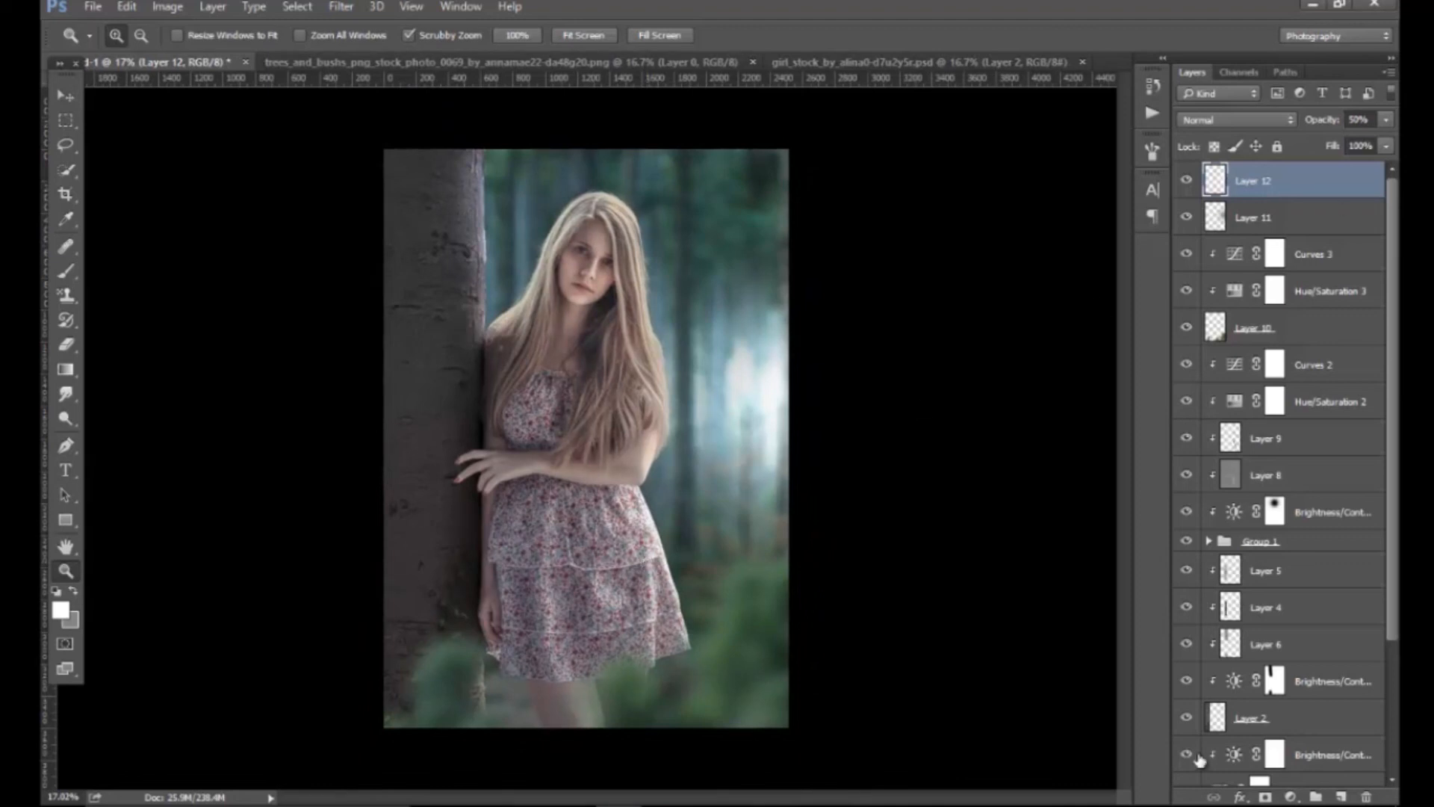
pyautogui.click(1291, 797)
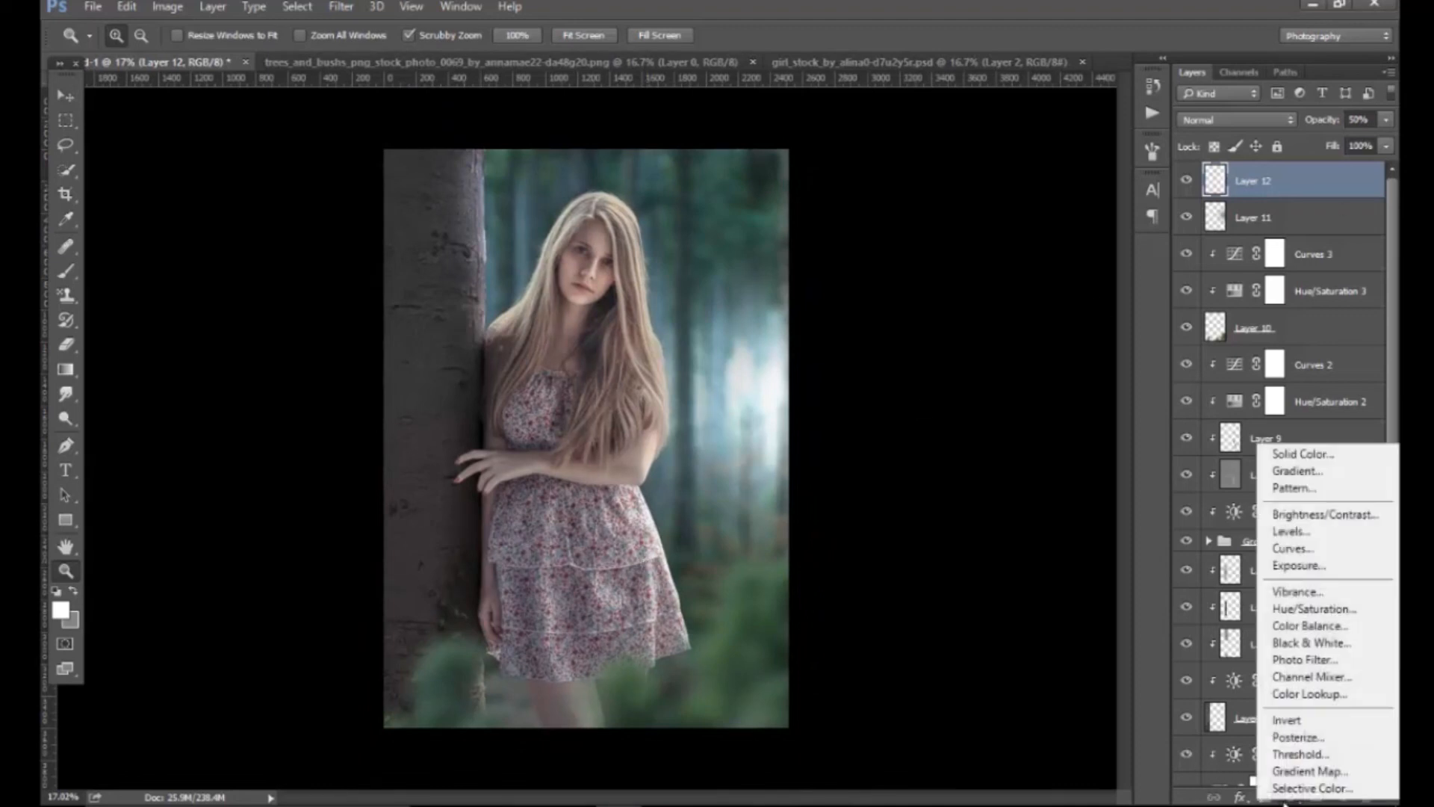
pyautogui.click(1354, 551)
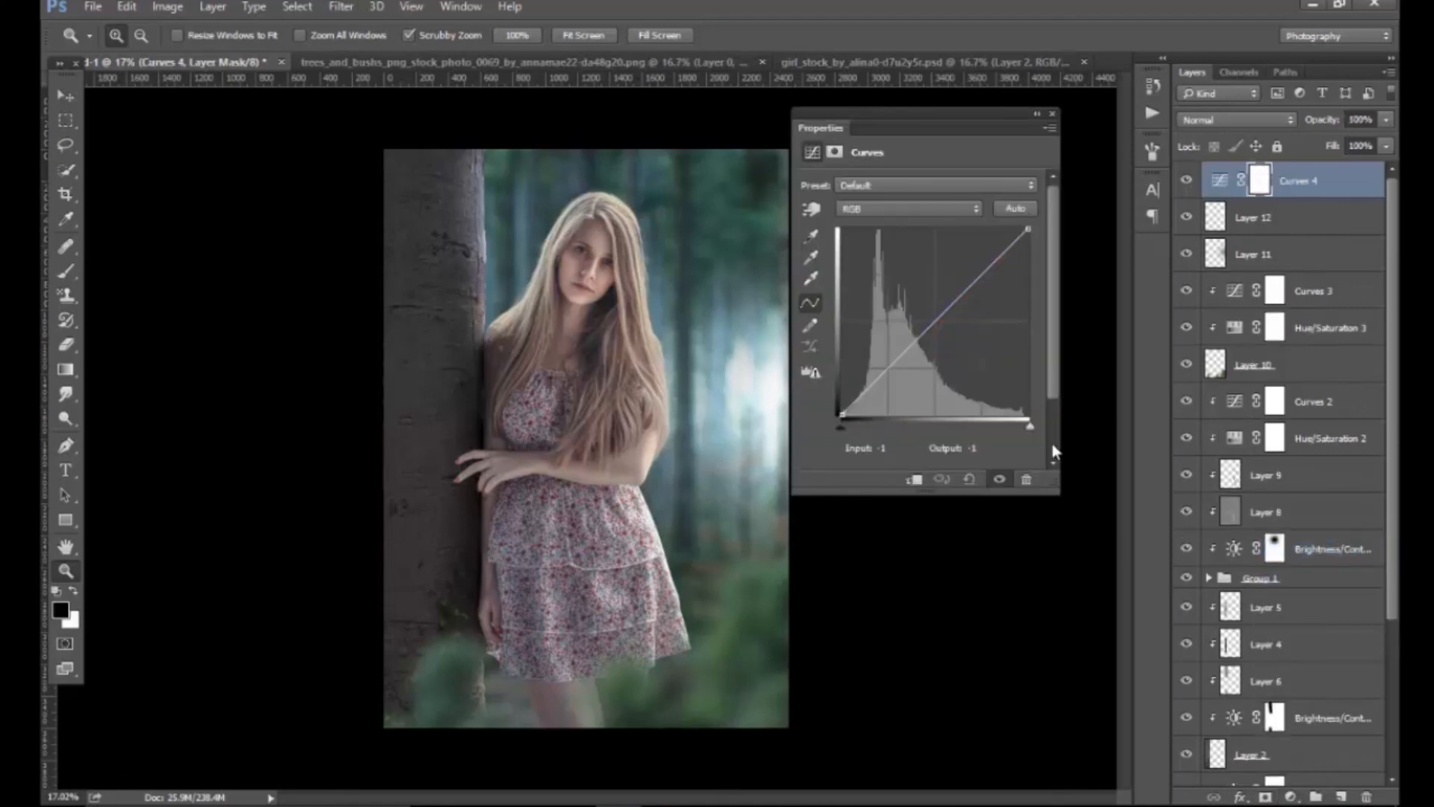
pyautogui.click(1027, 479)
pyautogui.click(1289, 797)
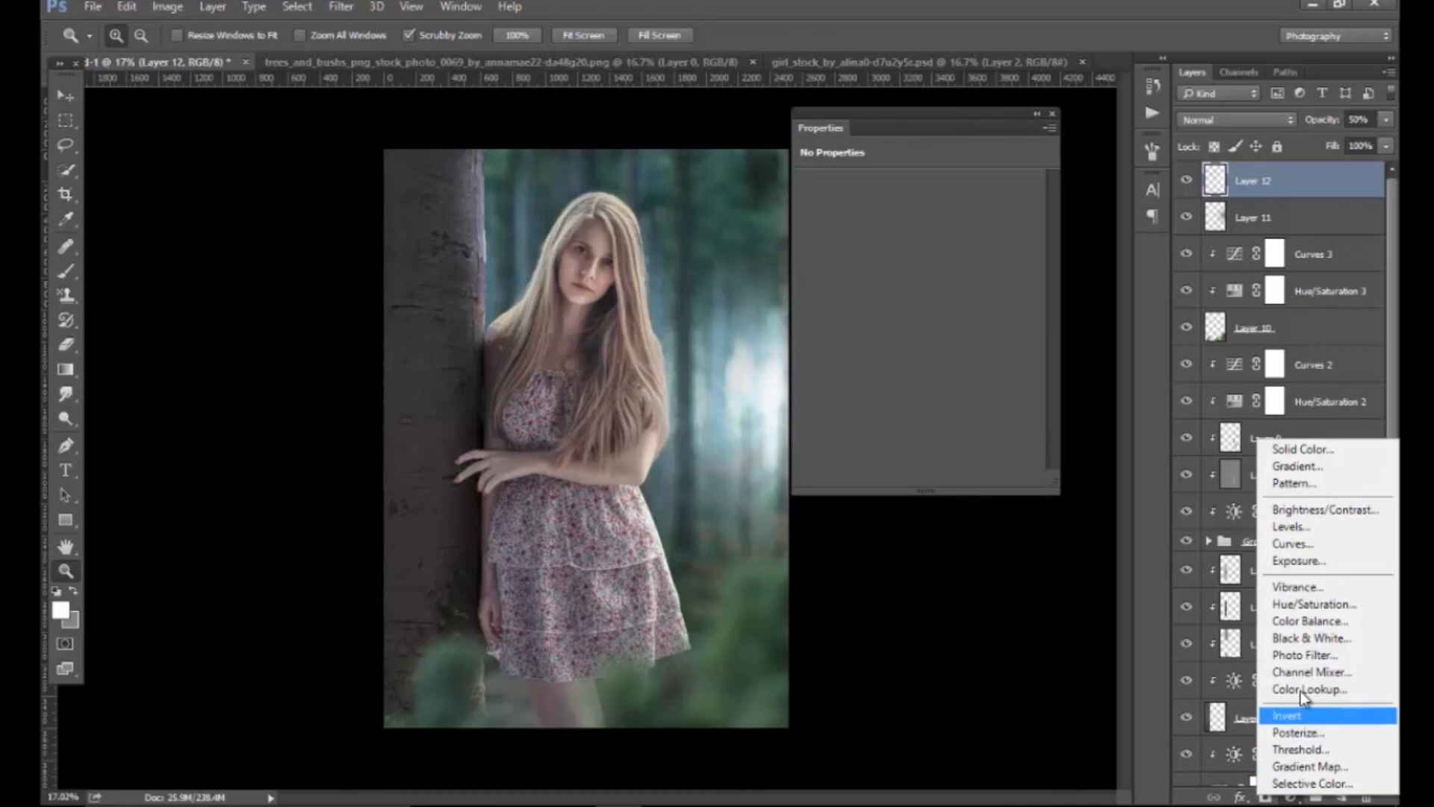
pyautogui.click(1322, 509)
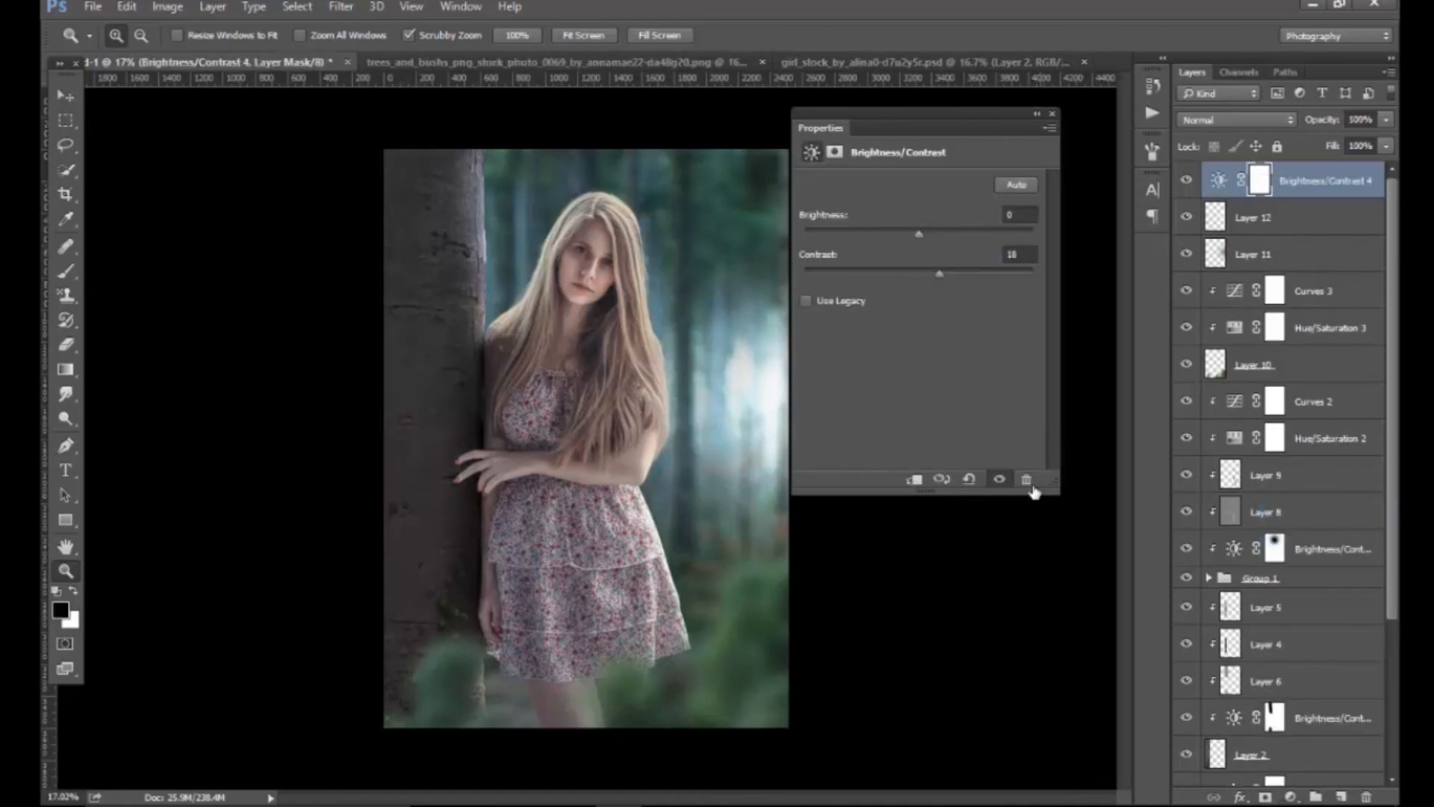
pyautogui.click(1028, 482)
pyautogui.click(1053, 114)
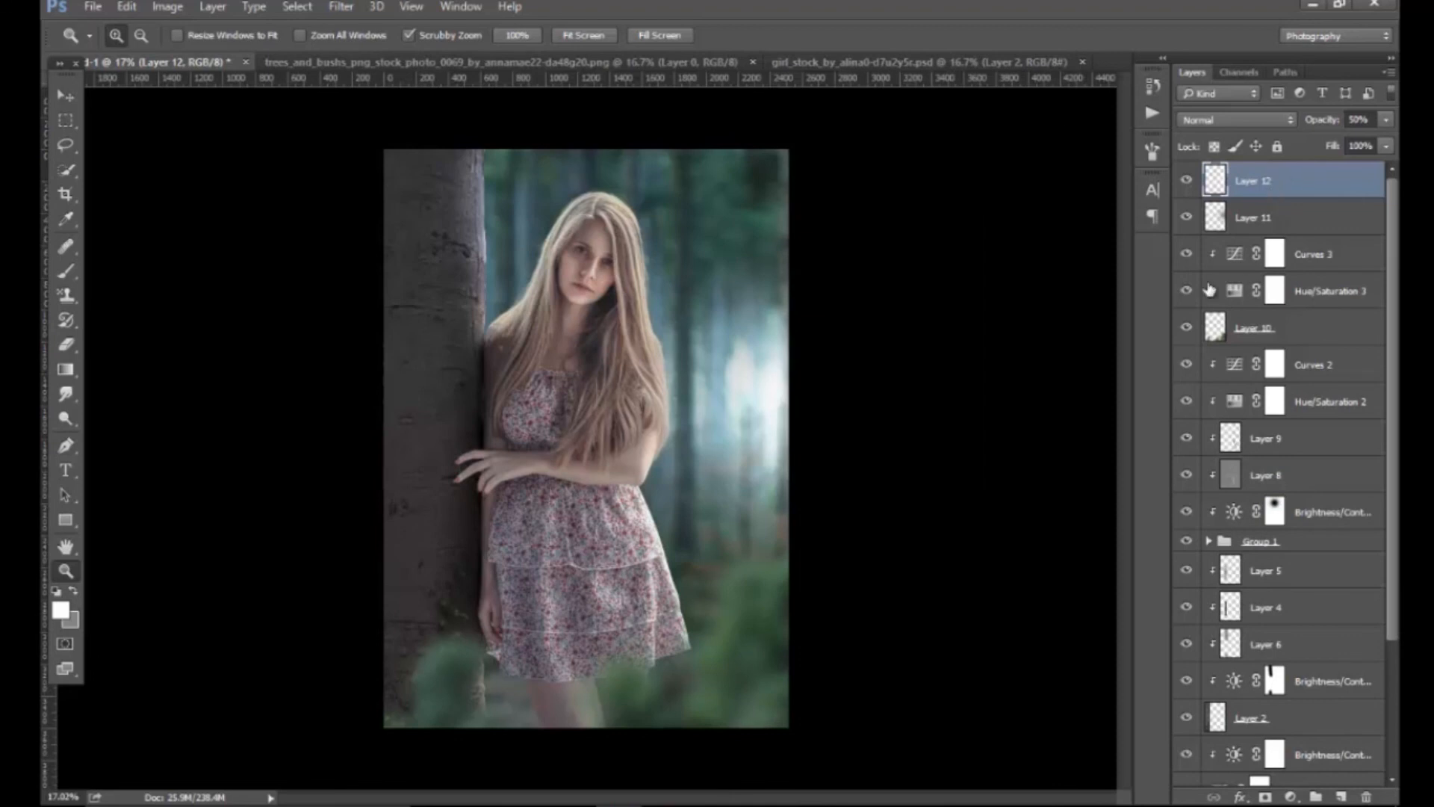
# Add a new layer above Layer 12 and stamp all visible layers onto it.
pyautogui.moveTo(656, 484); pyautogui.dragTo(679, 586)
pyautogui.hotkey('ctrl', 'shift', 'alt', 'e')
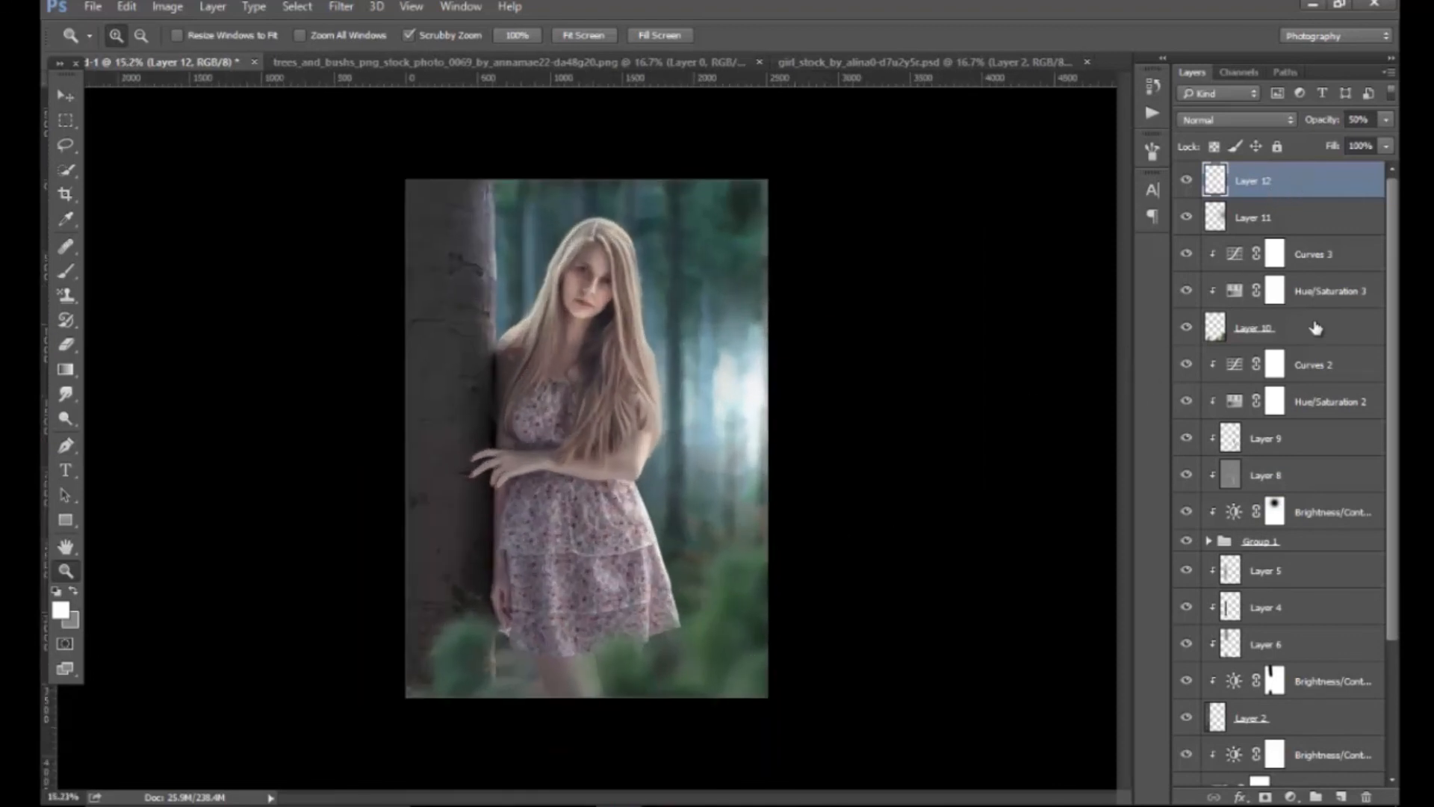
pyautogui.click(1368, 797)
pyautogui.click(1341, 797)
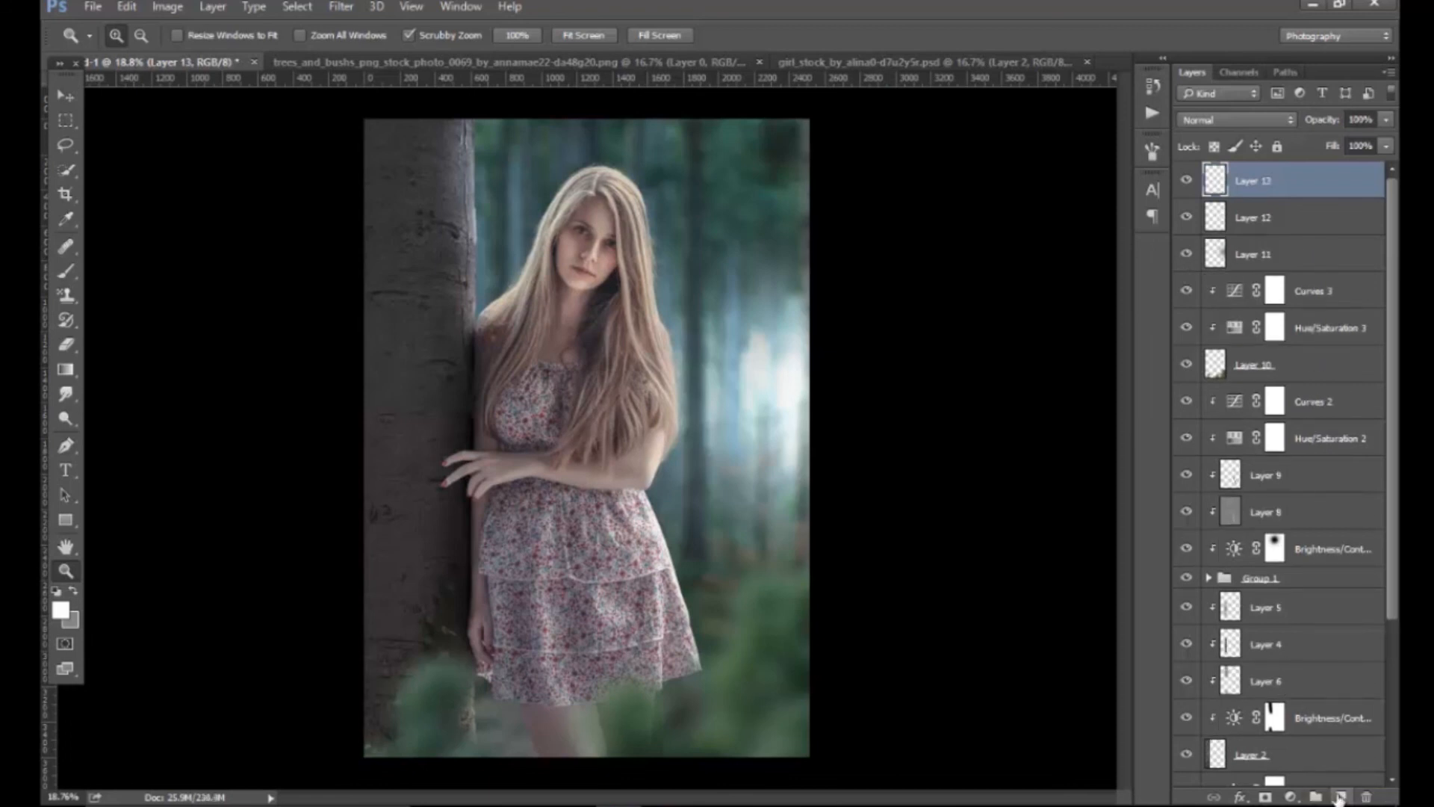
pyautogui.hotkey('ctrl', 'shift', 'alt', 'e')
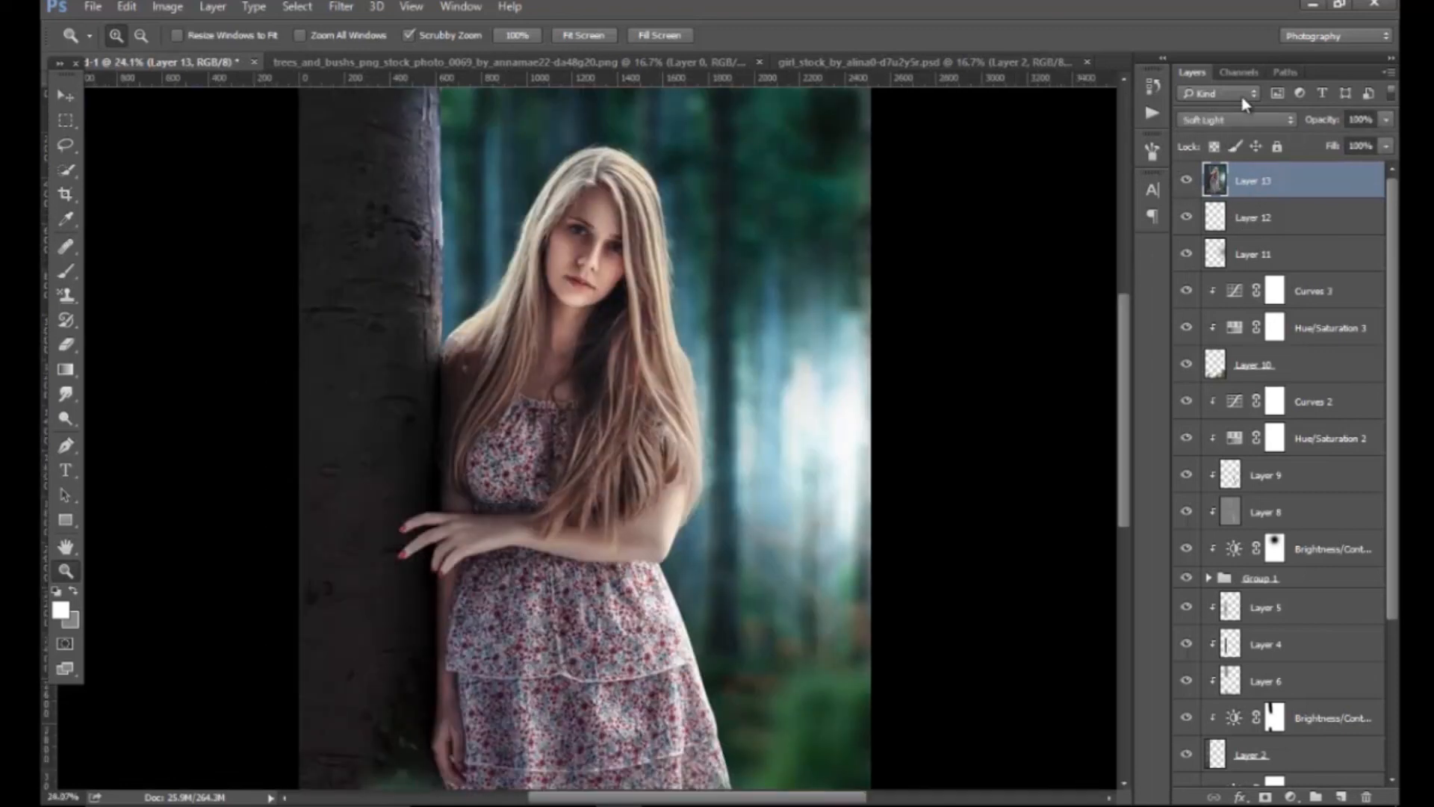
# Compare Normal with Soft Light on the stamped Layer 13 and set its blending mode to Soft Light.
pyautogui.click(1246, 100)
pyautogui.click(1268, 123)
pyautogui.click(1269, 124)
pyautogui.click(1218, 138)
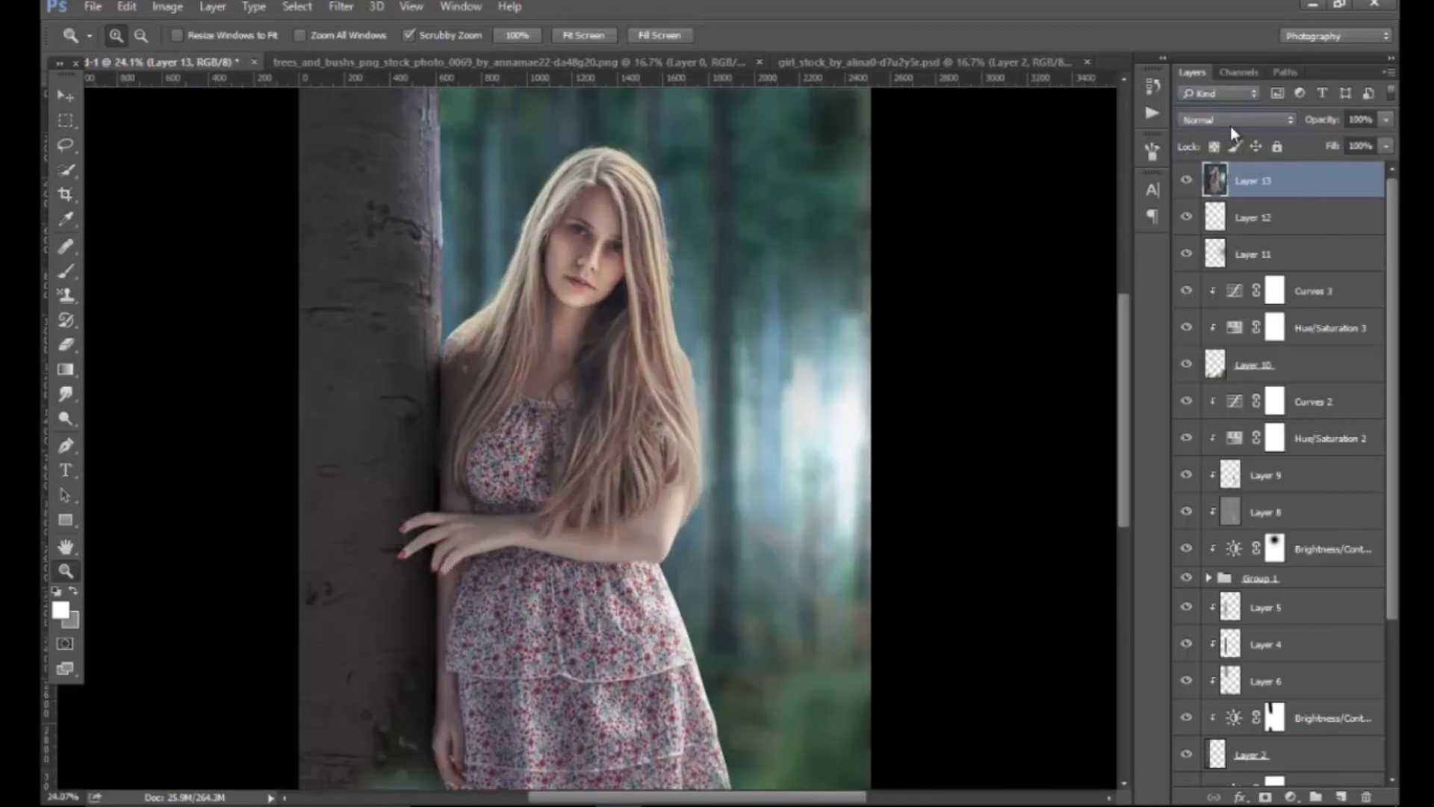
pyautogui.click(1226, 119)
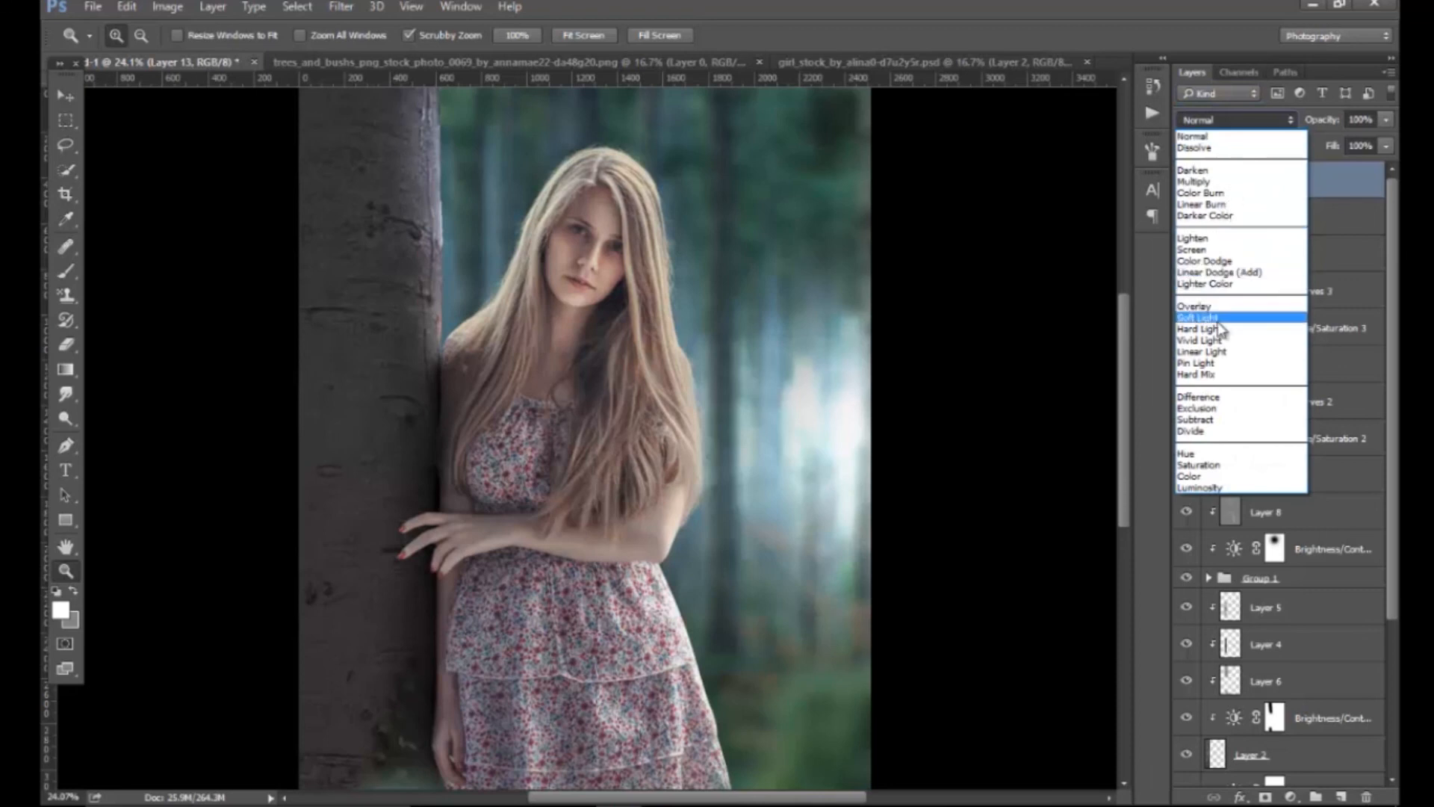
pyautogui.click(1235, 320)
pyautogui.moveTo(701, 409); pyautogui.dragTo(661, 410)
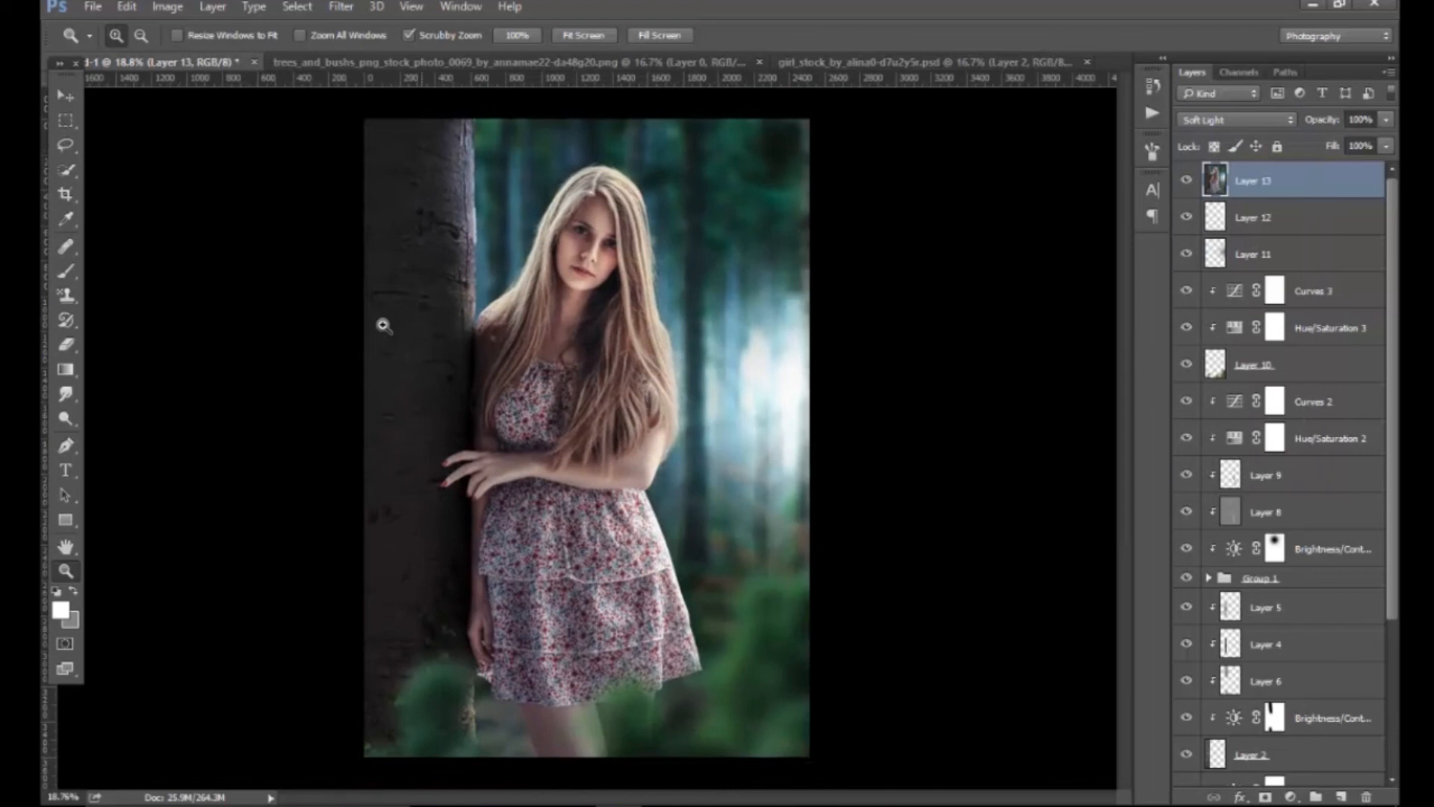
# Set the opacity of the Soft Light stamped layer to 20%.
pyautogui.click(1385, 120)
pyautogui.click(1373, 120)
pyautogui.write('10')
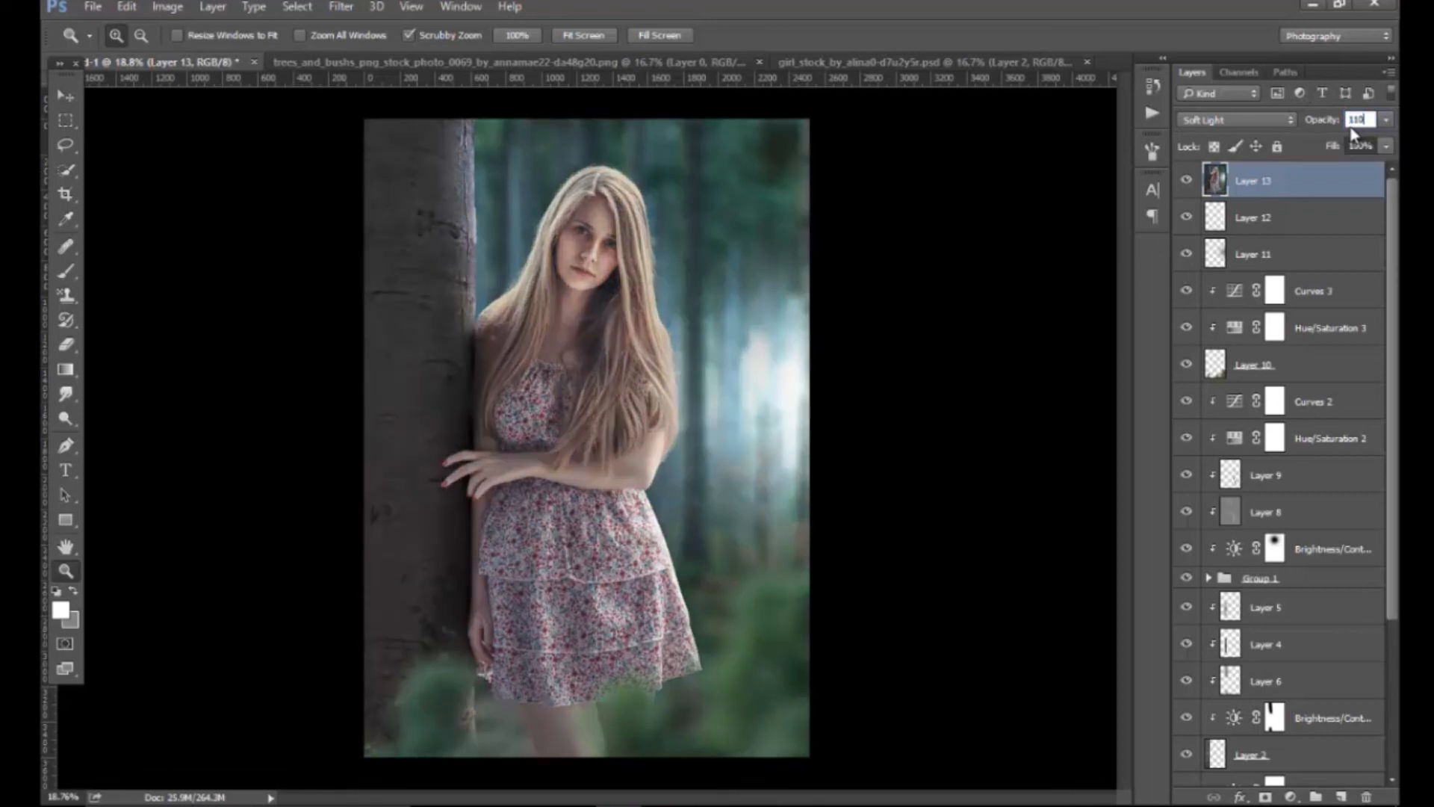
pyautogui.press('Return')
pyautogui.click(1367, 118)
pyautogui.press('Return')
pyautogui.moveTo(777, 462)
pyautogui.mouseDown()
pyautogui.moveTo(747, 457)
pyautogui.moveTo(760, 474)
pyautogui.mouseUp()
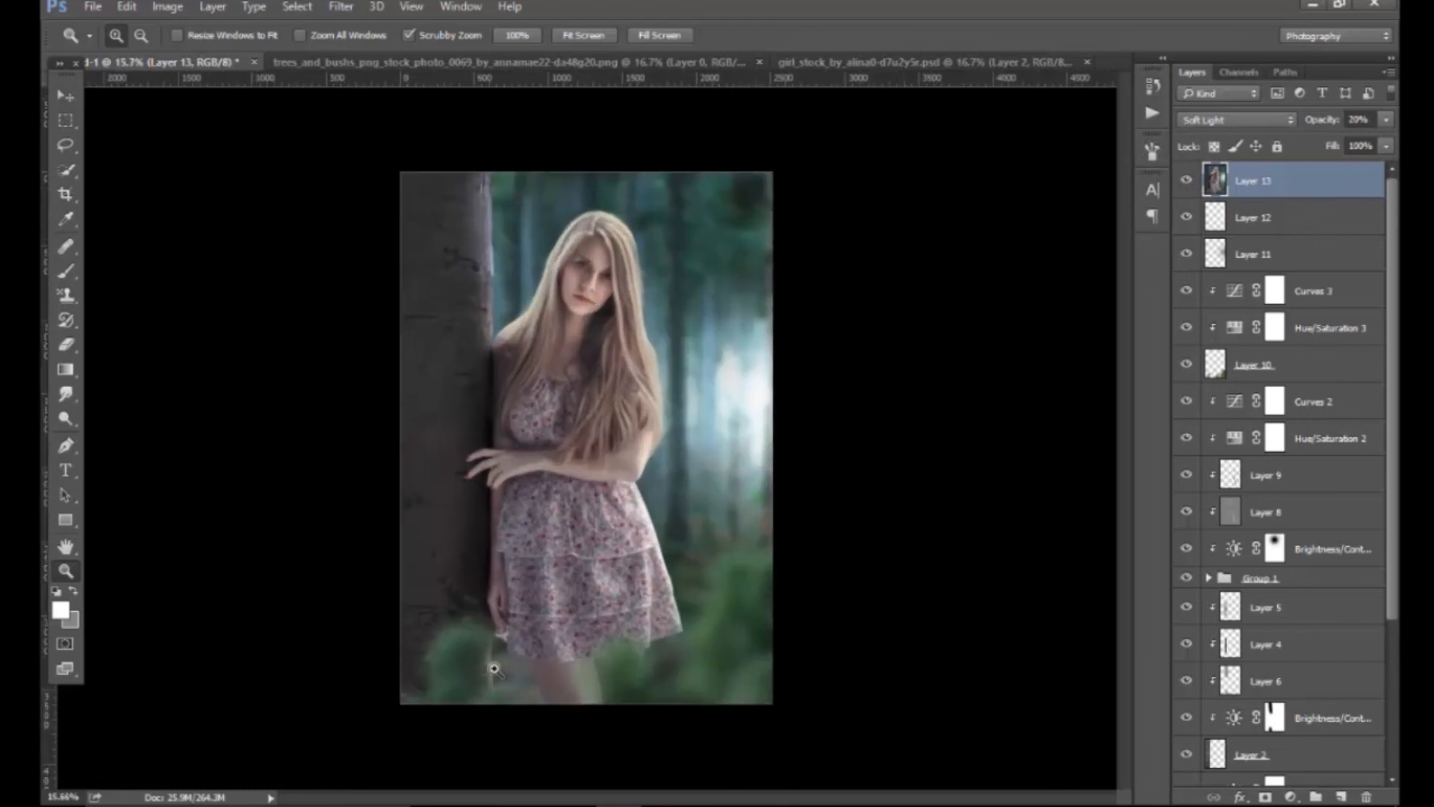
# Add a Brightness/Contrast adjustment above Layer 13 with brightness -69 and contrast -31, and close its properties.
pyautogui.click(1291, 796)
pyautogui.click(1328, 511)
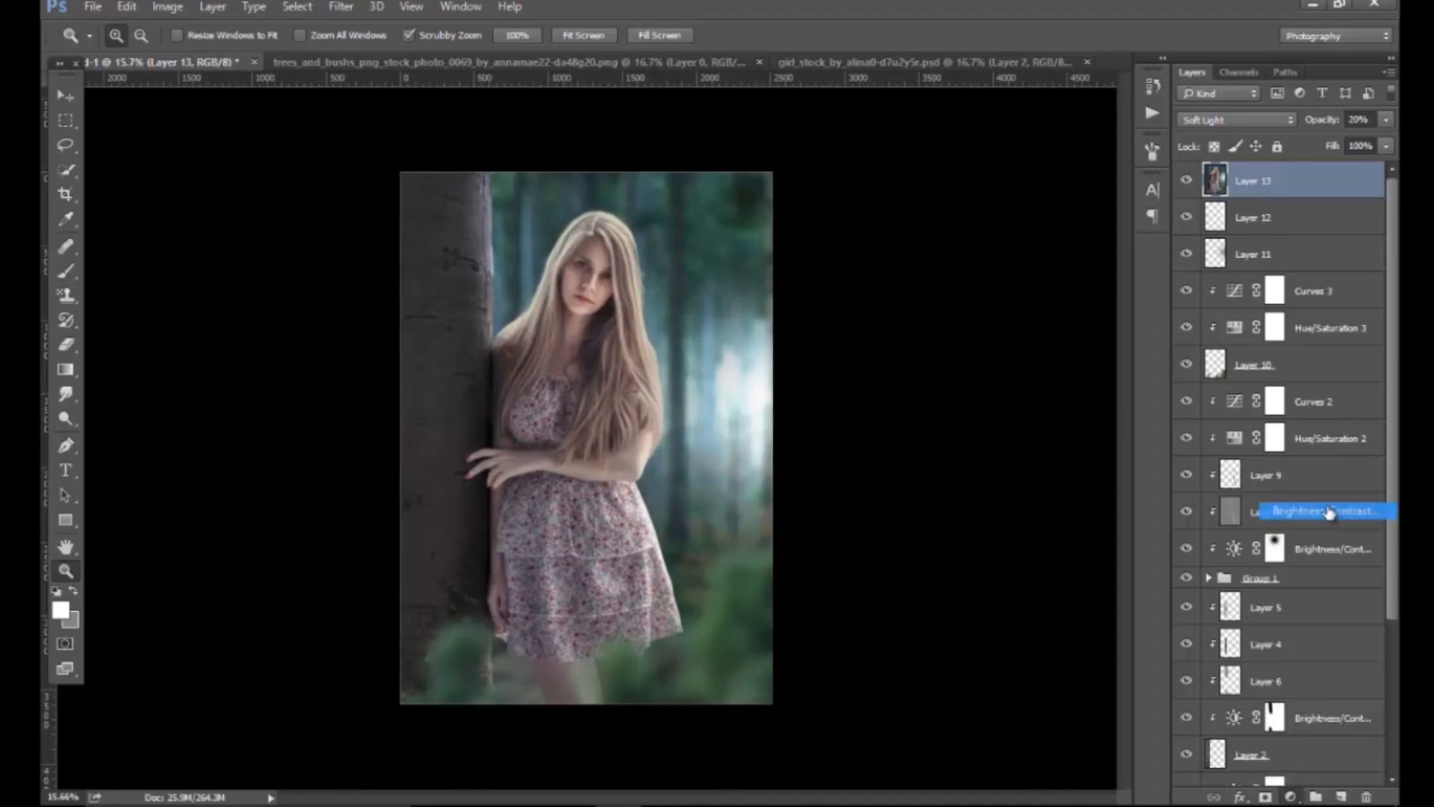
pyautogui.moveTo(919, 234); pyautogui.dragTo(847, 272)
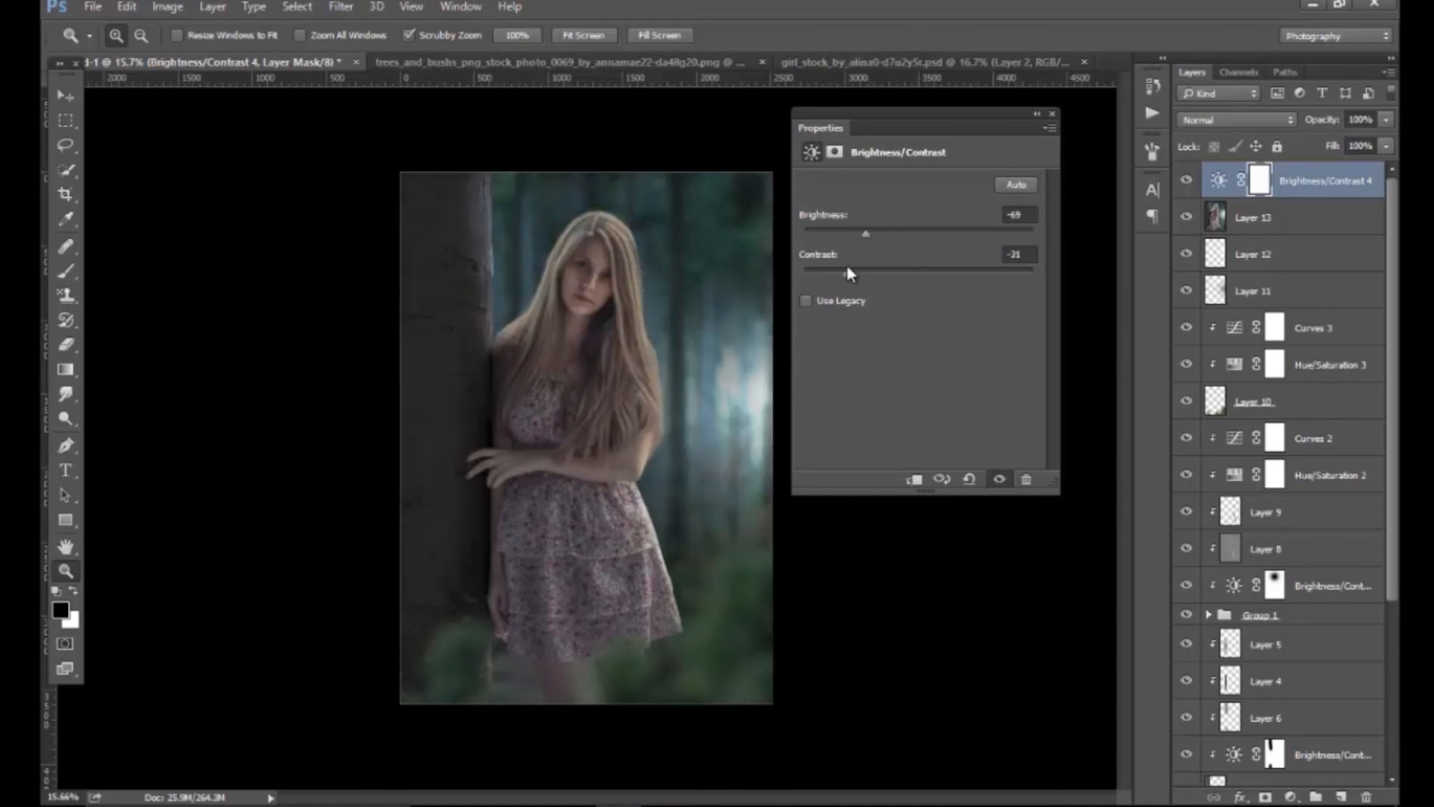
pyautogui.click(1052, 114)
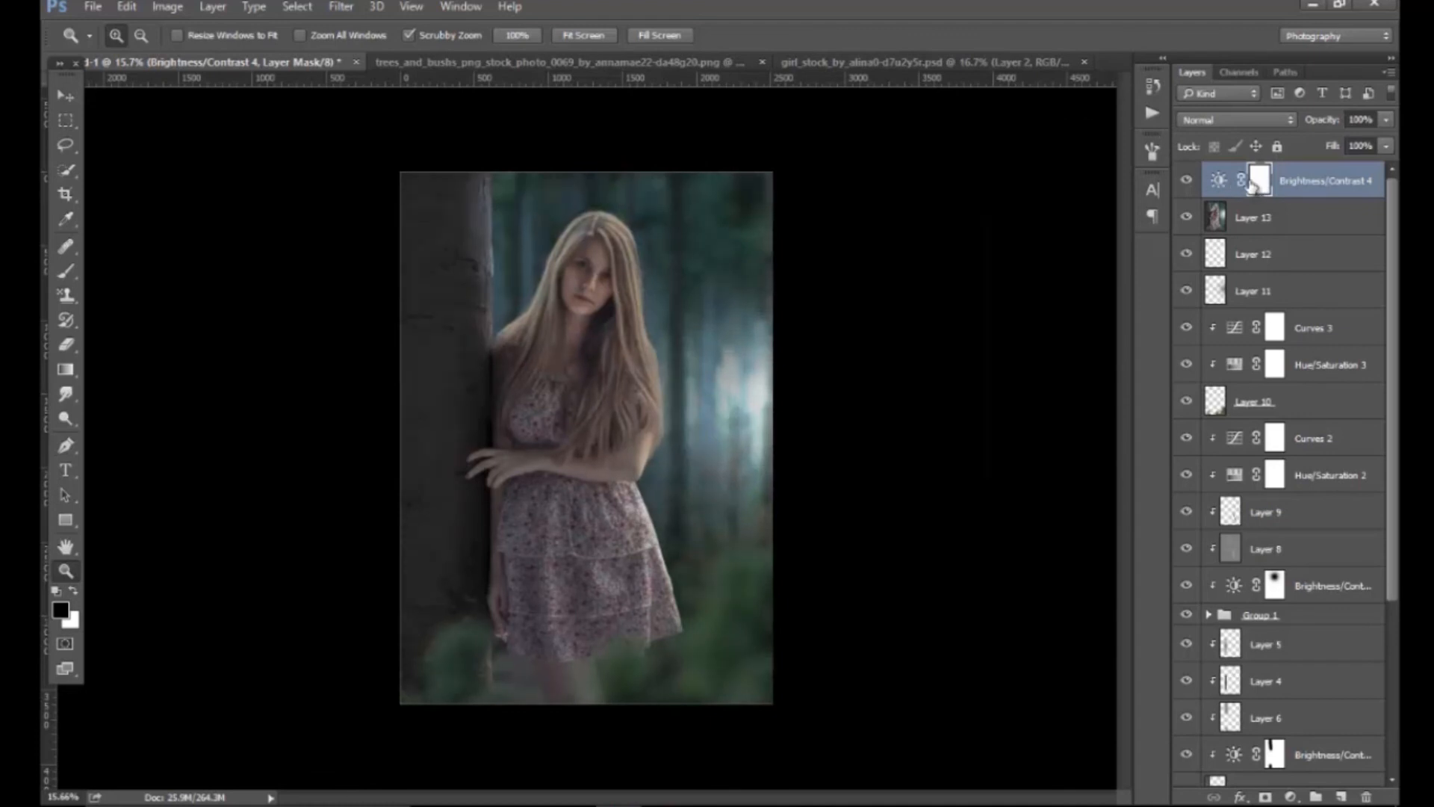
# Mask Brightness/Contrast 4 with a black-to-transparent linear gradient from the girl's waist downward, limiting the darkening to the image's lower part.
pyautogui.click(66, 371)
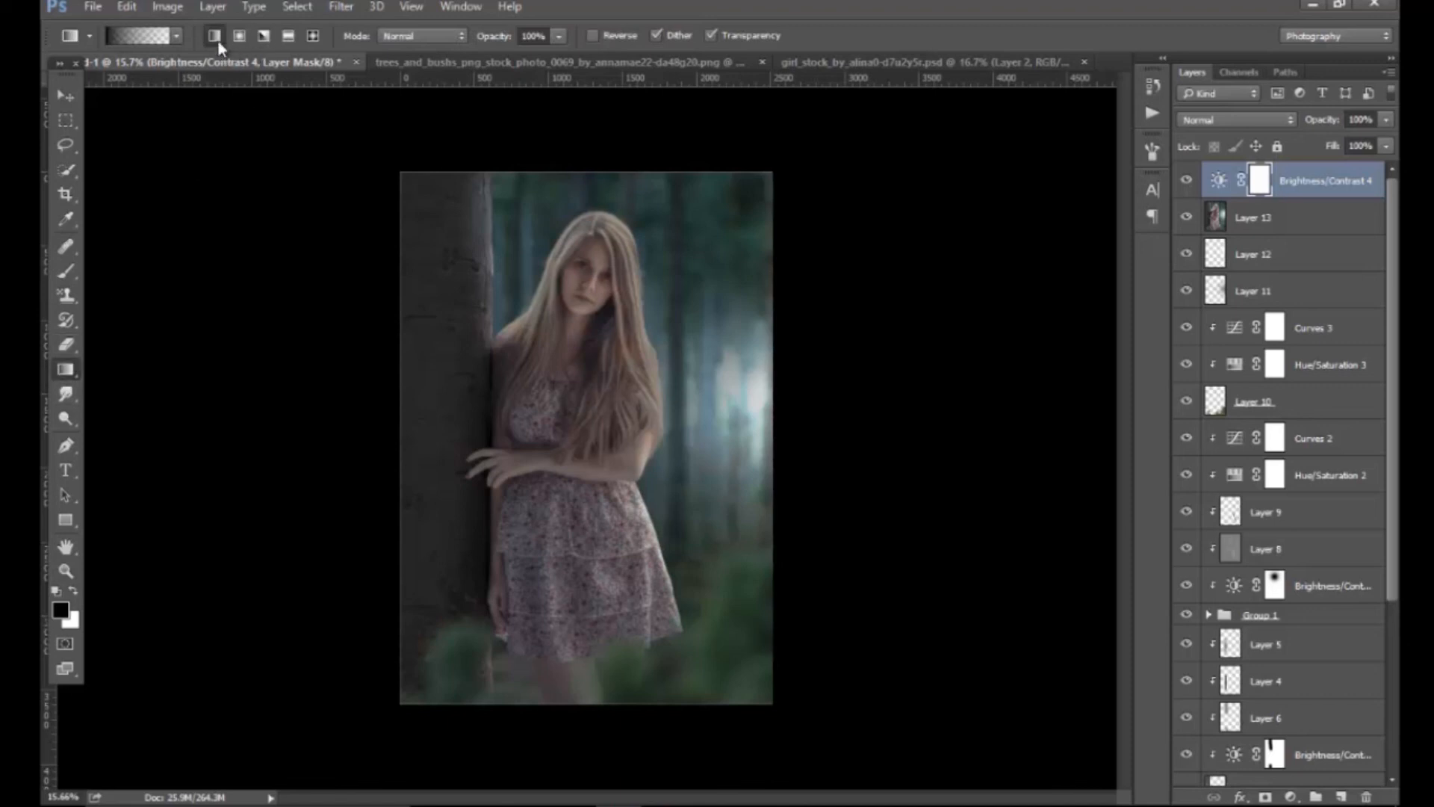
pyautogui.moveTo(559, 362); pyautogui.dragTo(576, 687)
pyautogui.moveTo(567, 405); pyautogui.dragTo(585, 688)
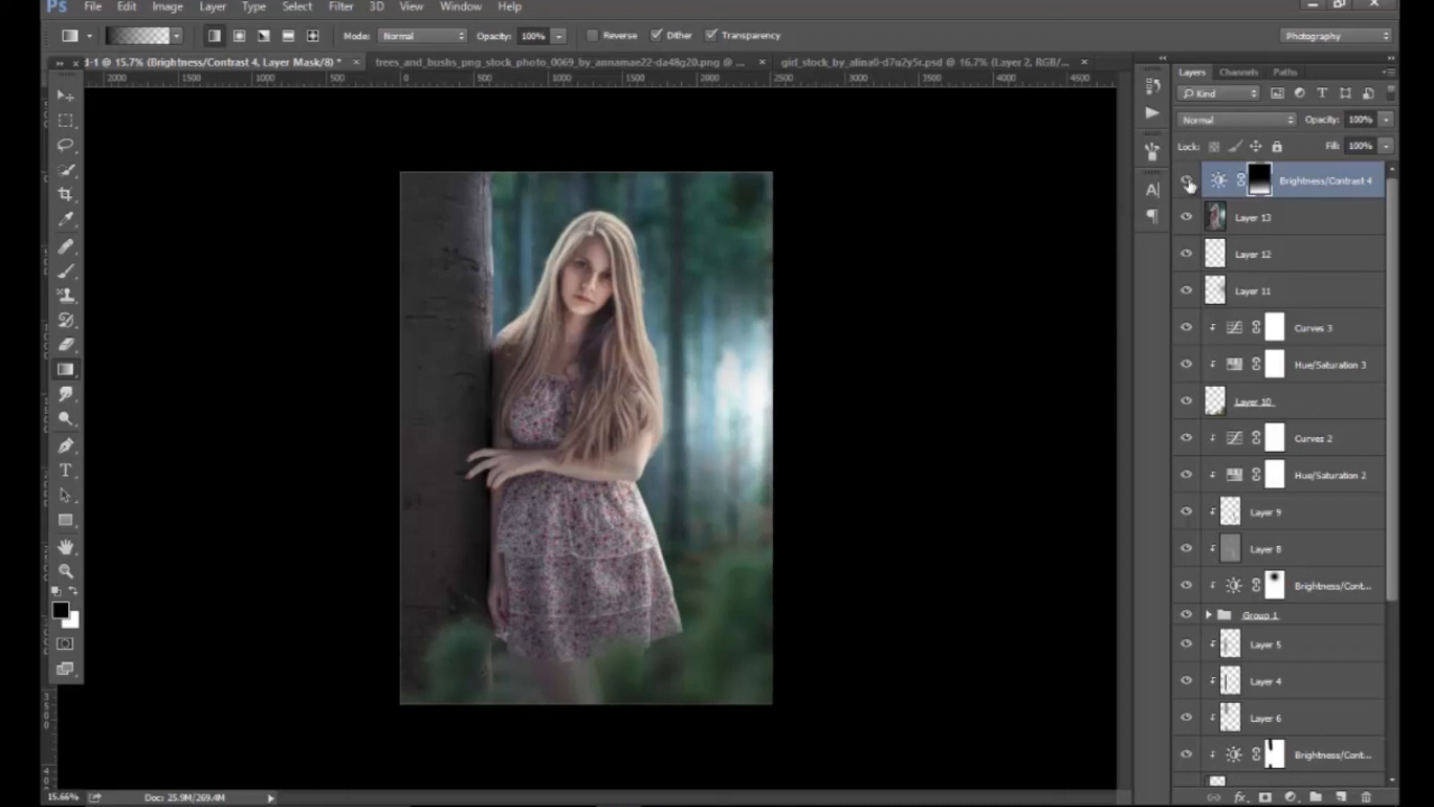
pyautogui.click(1192, 181)
pyautogui.press('z')
pyautogui.moveTo(725, 516); pyautogui.dragTo(735, 556)
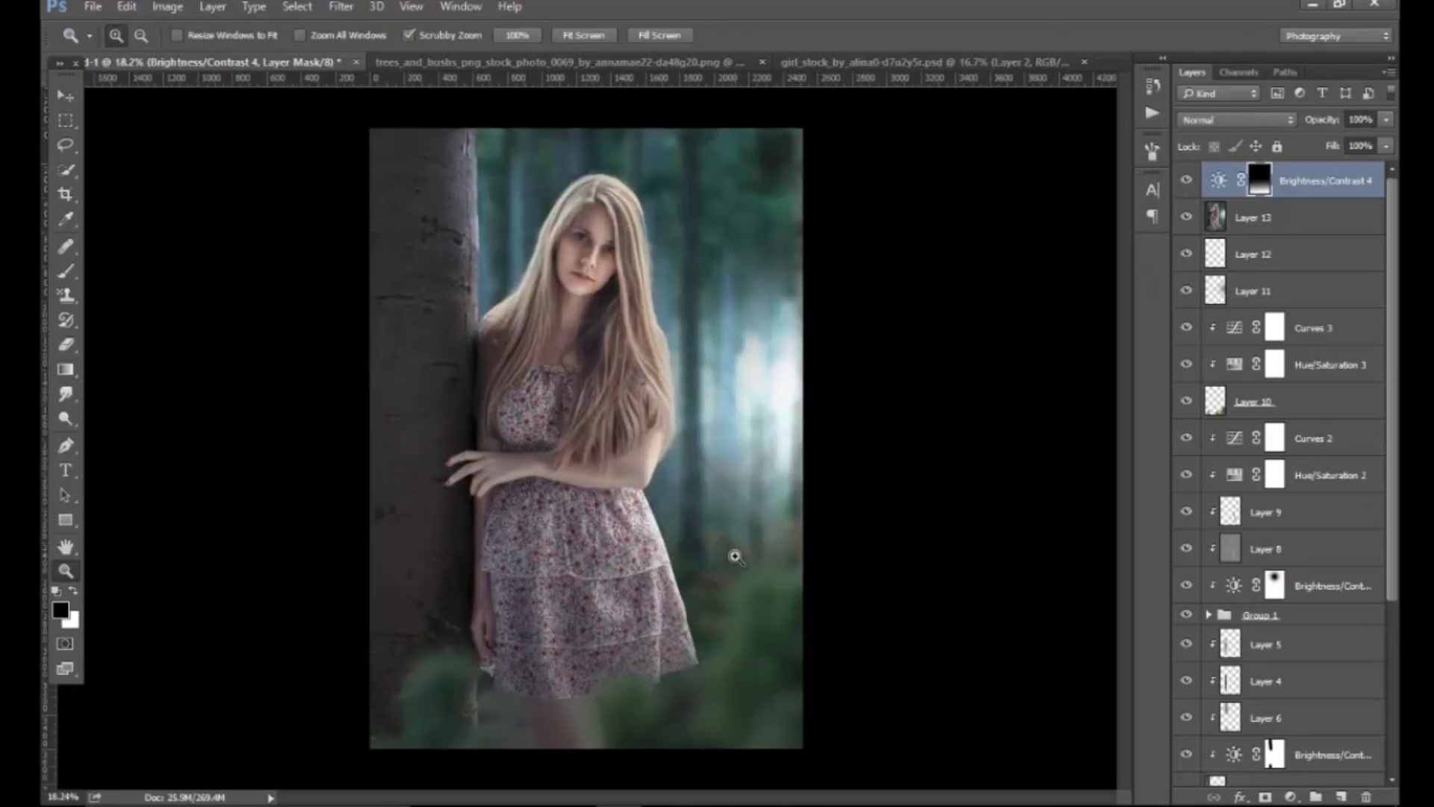